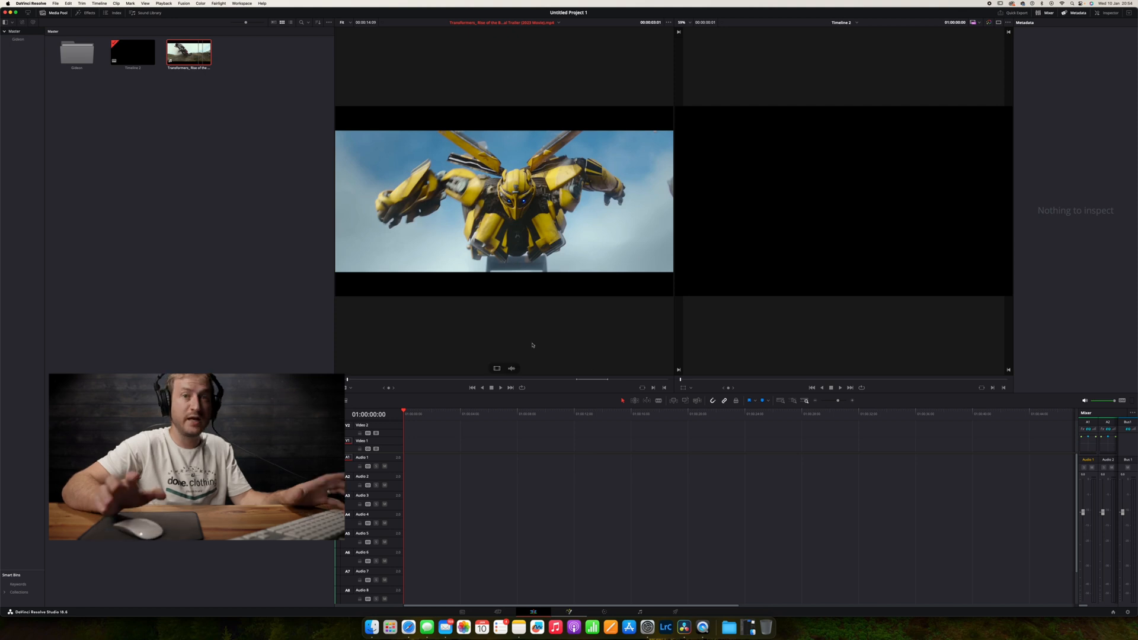
Add the marked section of the Transformers trailer to the start of Timeline 2 and play it through
drag(520, 341, 400, 415)
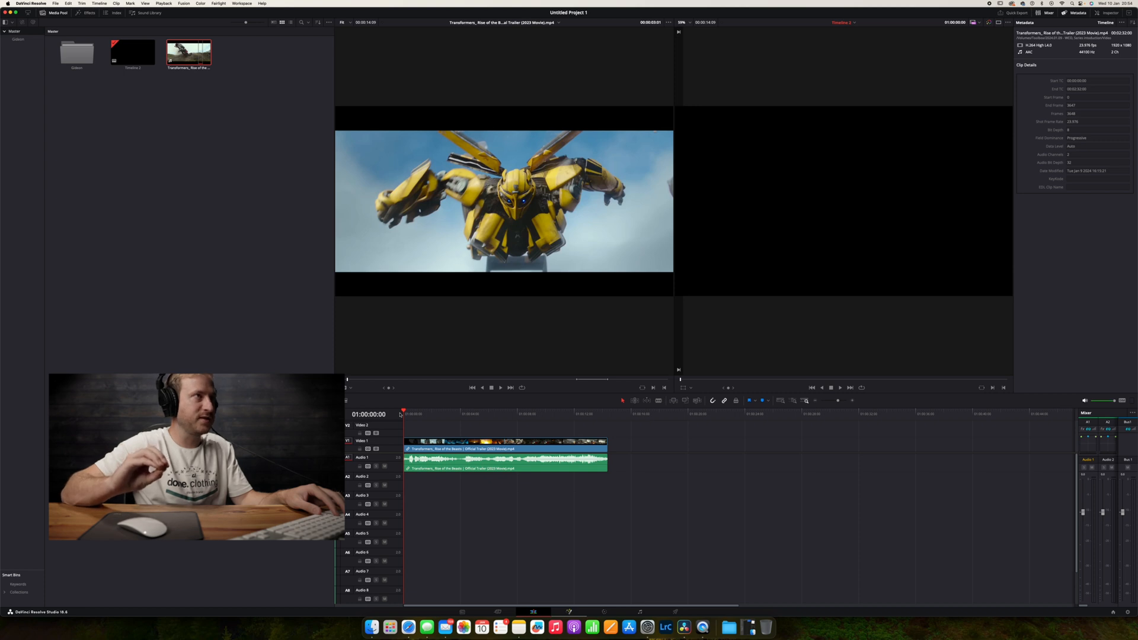
key(space)
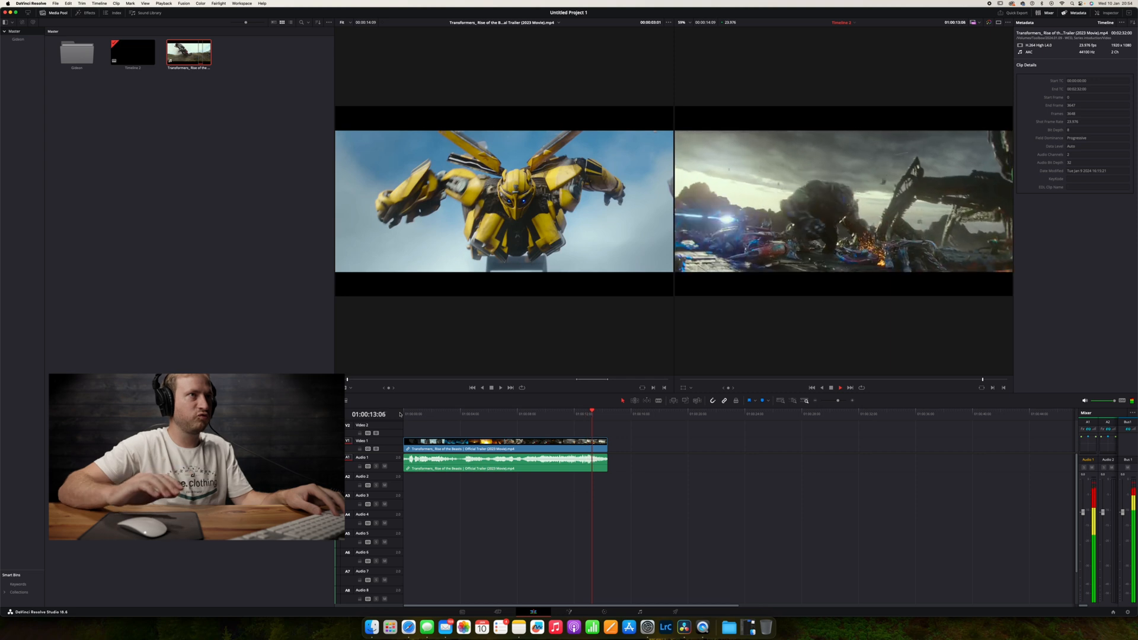
key(space)
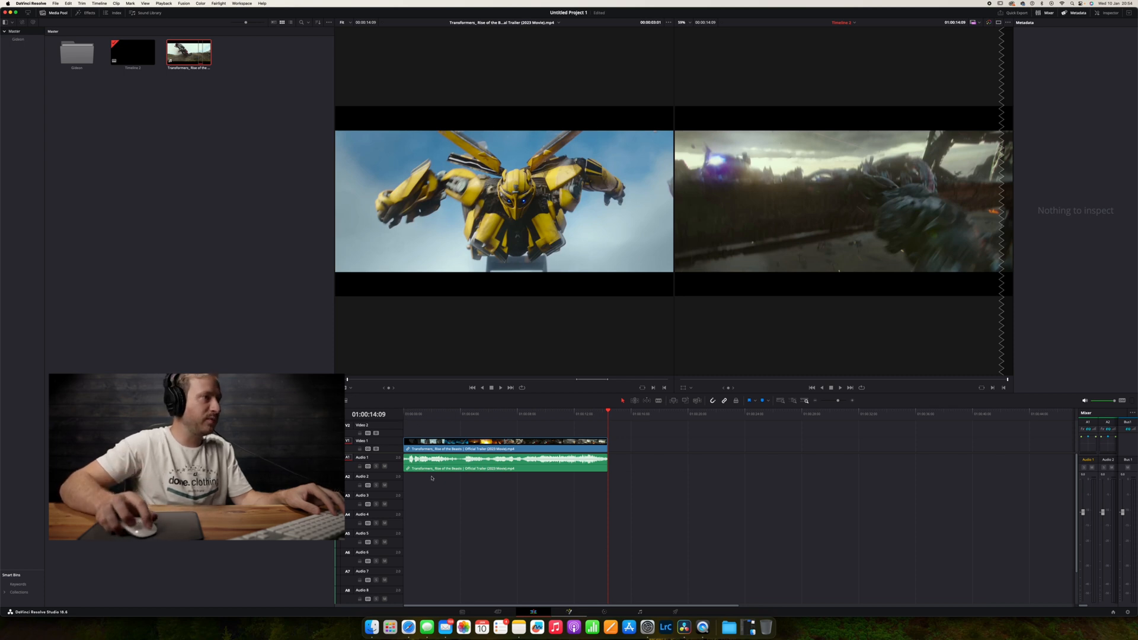
scroll(430, 486, down, 2)
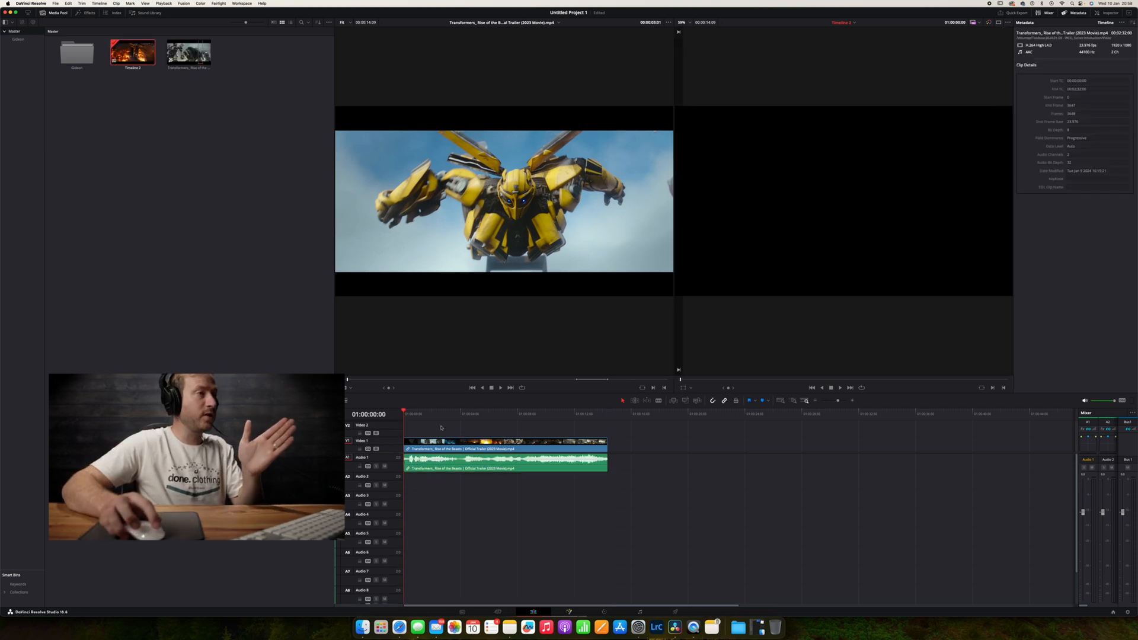
Split the trailer clip on the timeline with Detect Scene Cuts and scrub across the first cuts
click(514, 448)
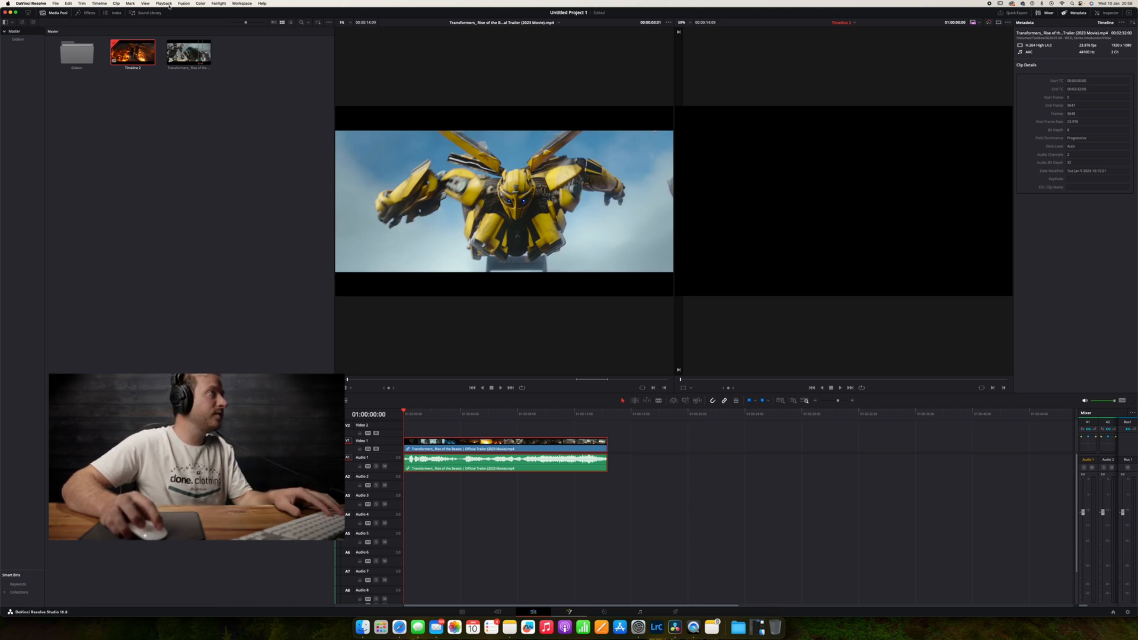
click(99, 4)
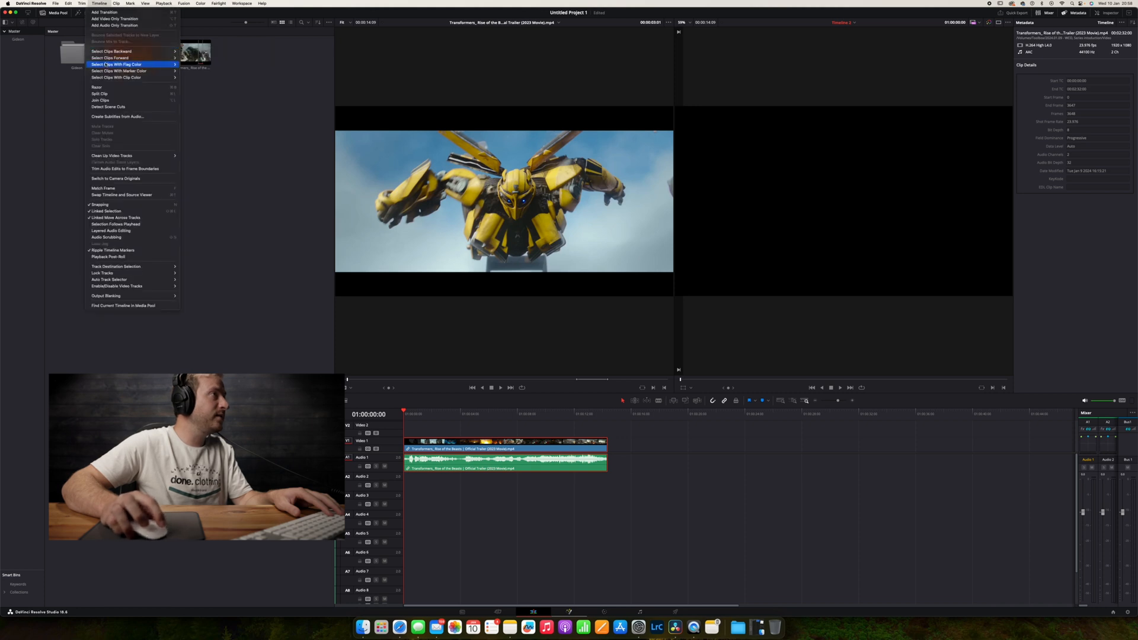
click(109, 108)
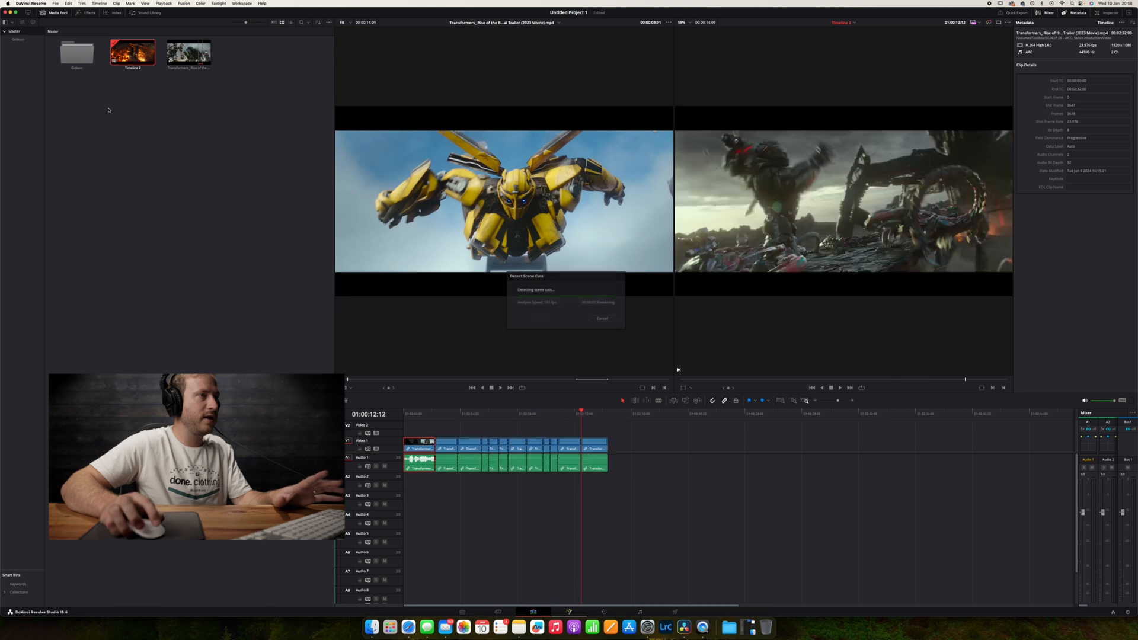
click(434, 413)
drag(436, 414, 484, 415)
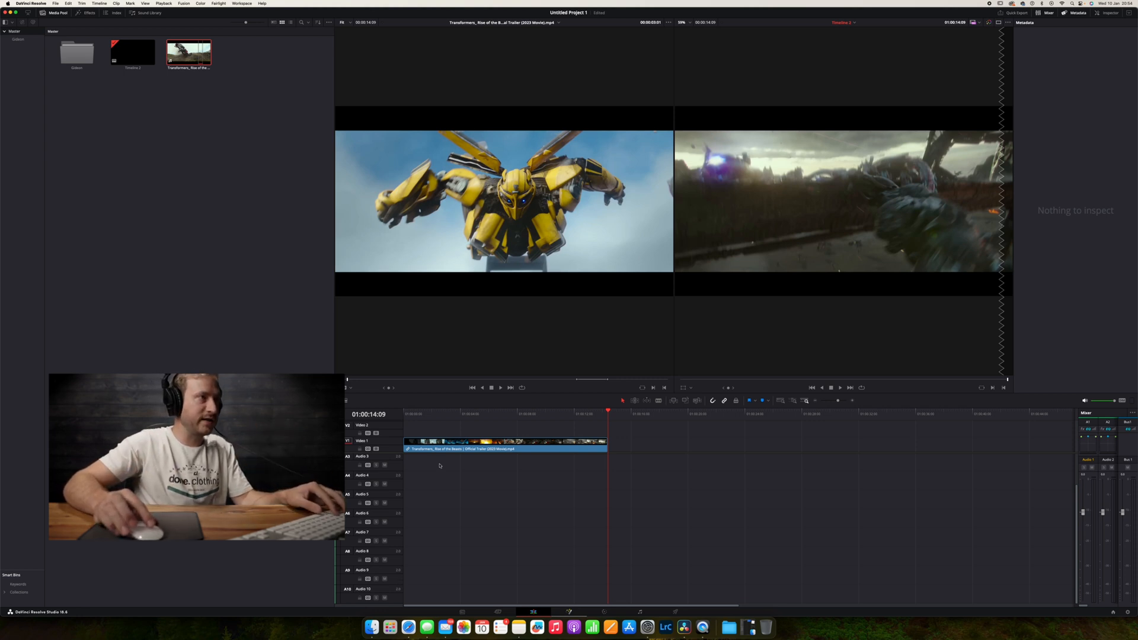
Play the timeline from its start to about 01:00:04:07, and show the Sound Library with its search cleared
key(Home)
key(space)
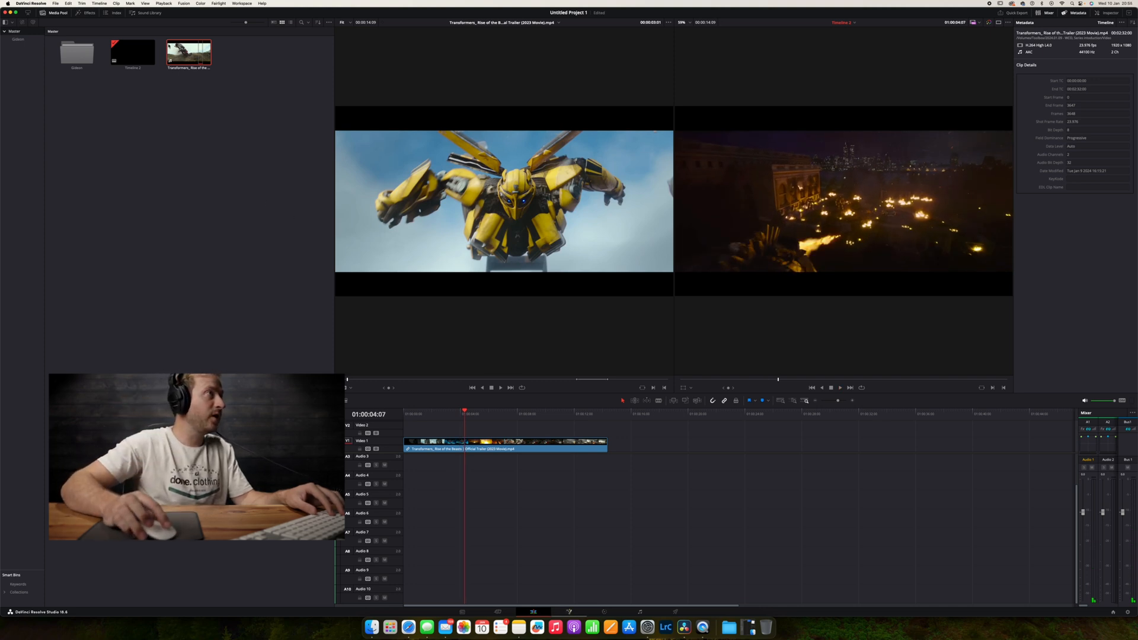
click(148, 12)
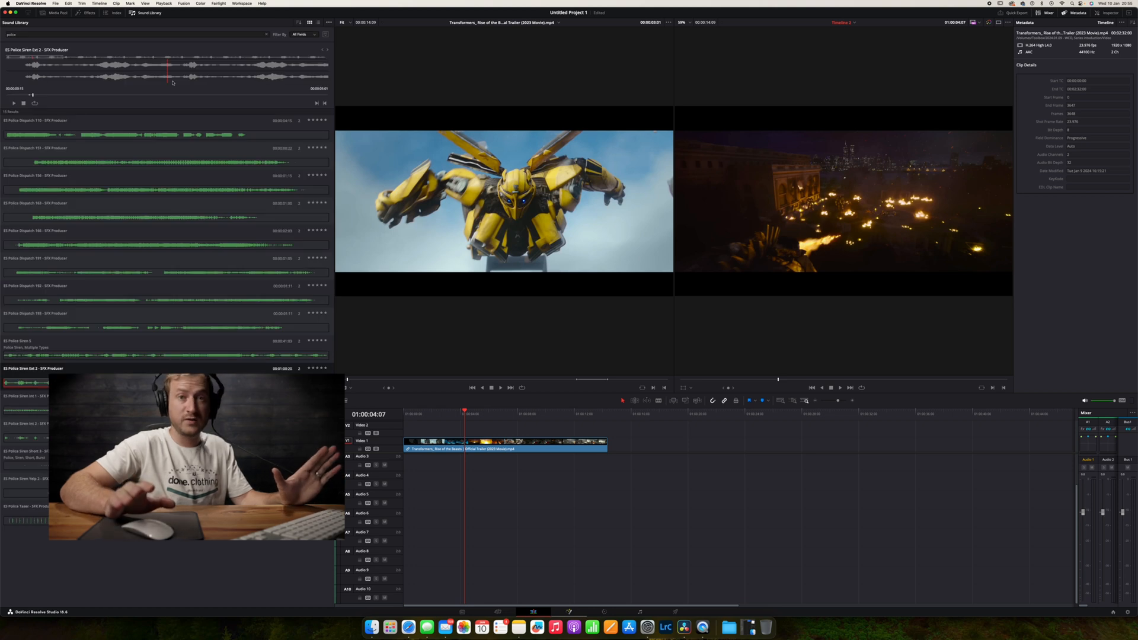
click(266, 34)
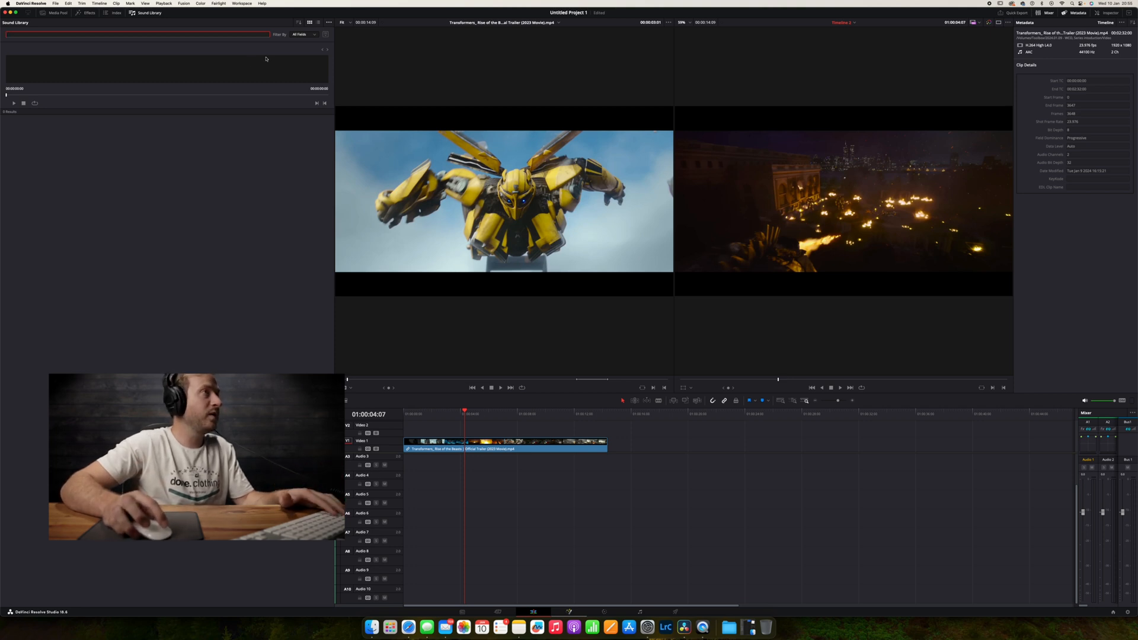
click(328, 22)
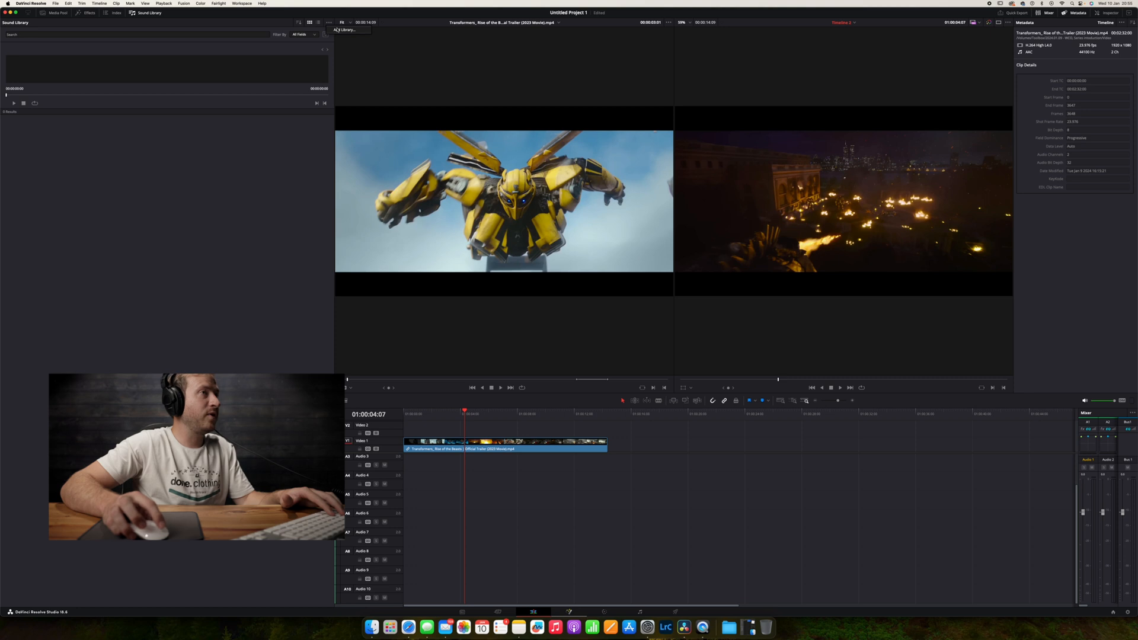
click(345, 29)
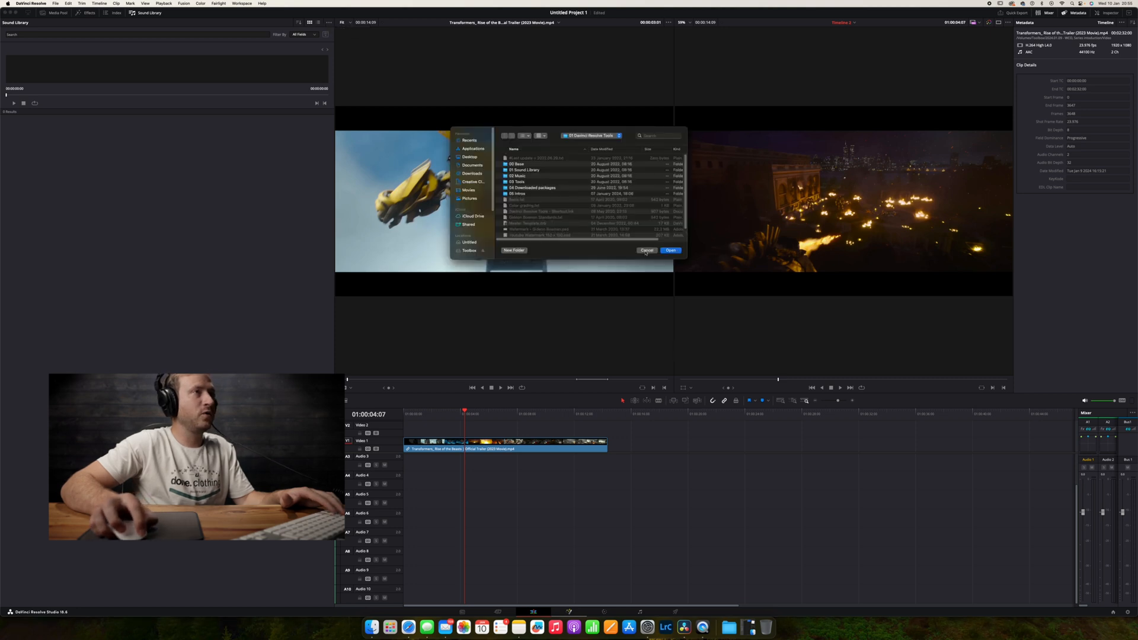
click(647, 251)
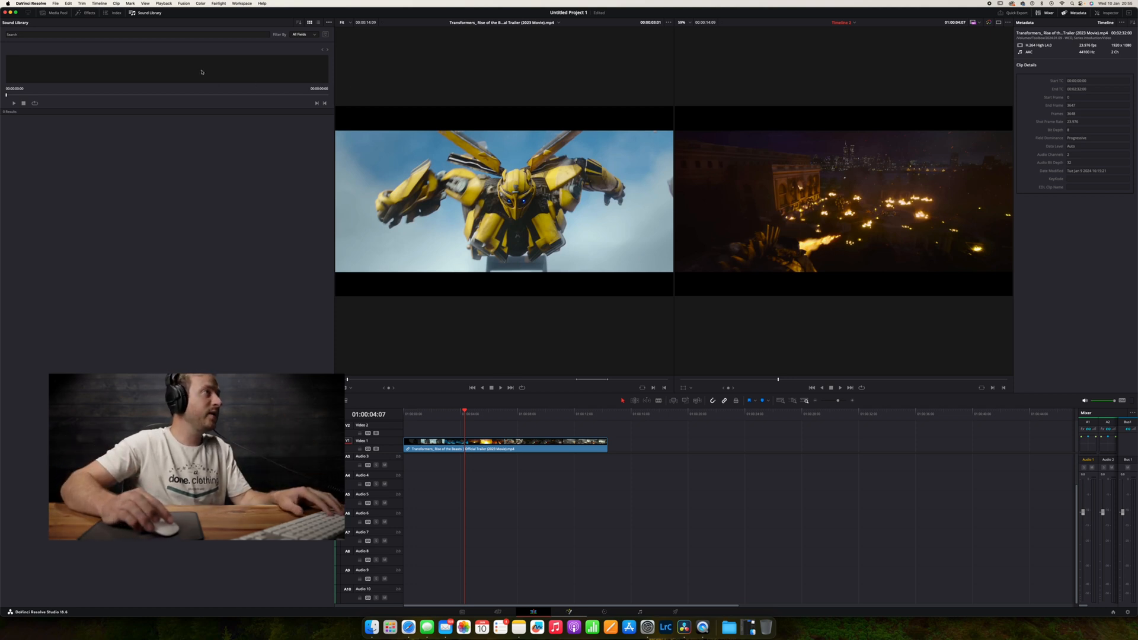
Search the Sound Library for "rumble" and audition ES Drone Rumble Deep 2
click(137, 35)
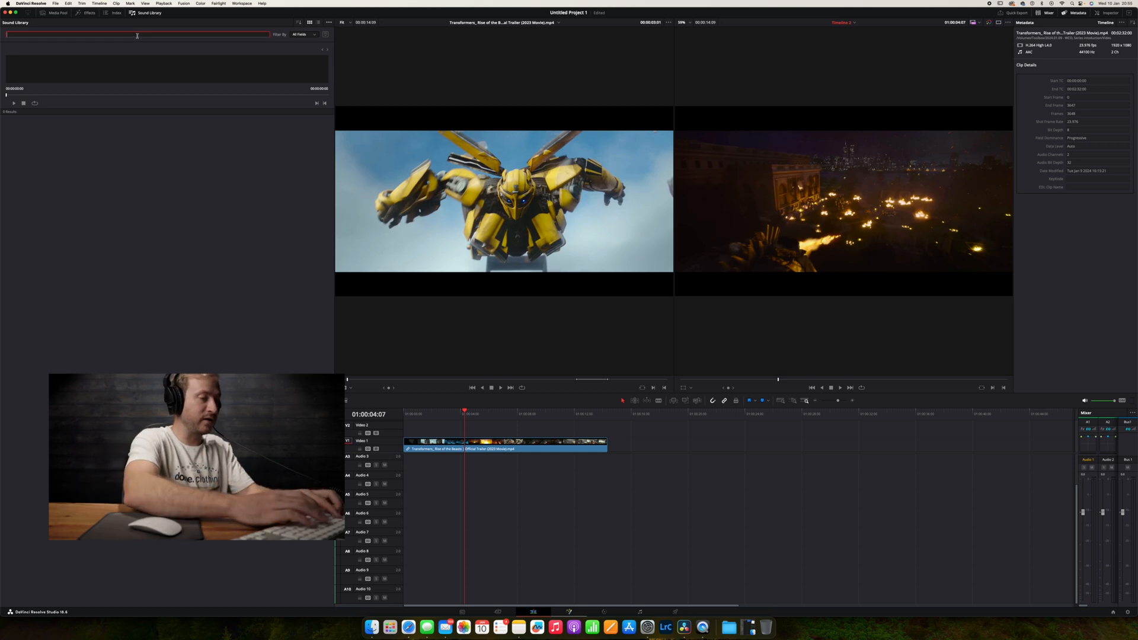
text(rumble)
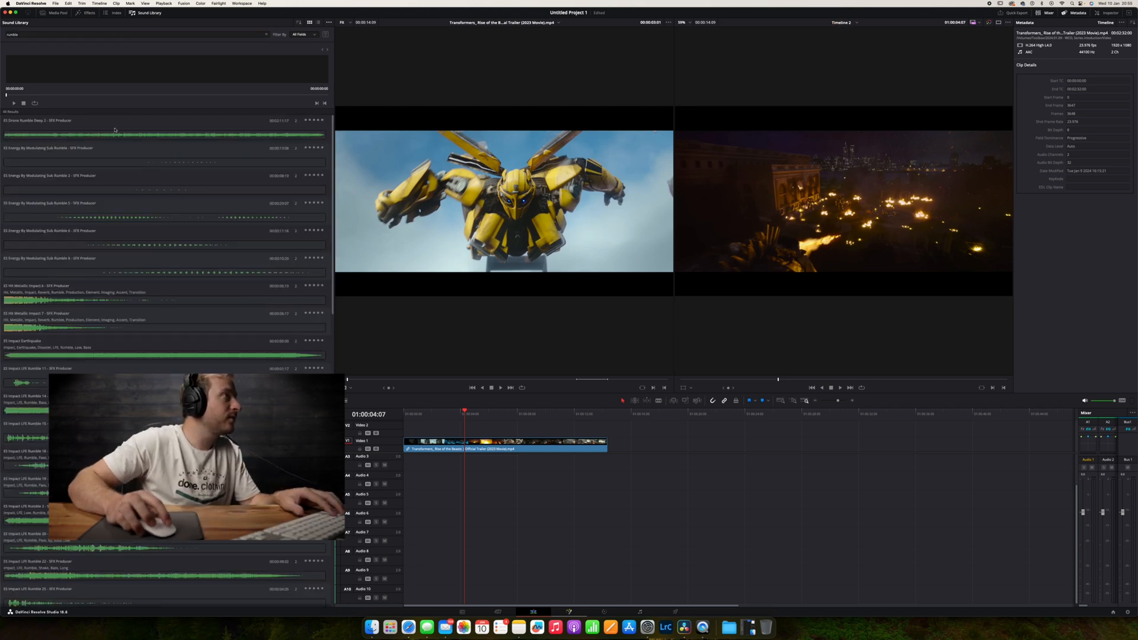
click(90, 135)
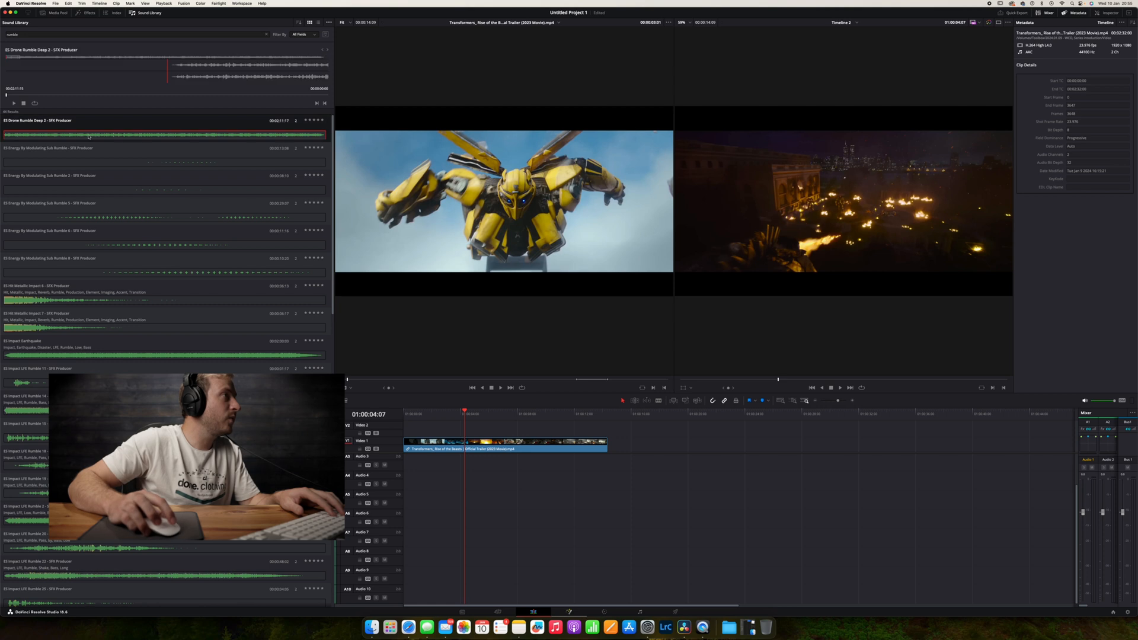
click(14, 104)
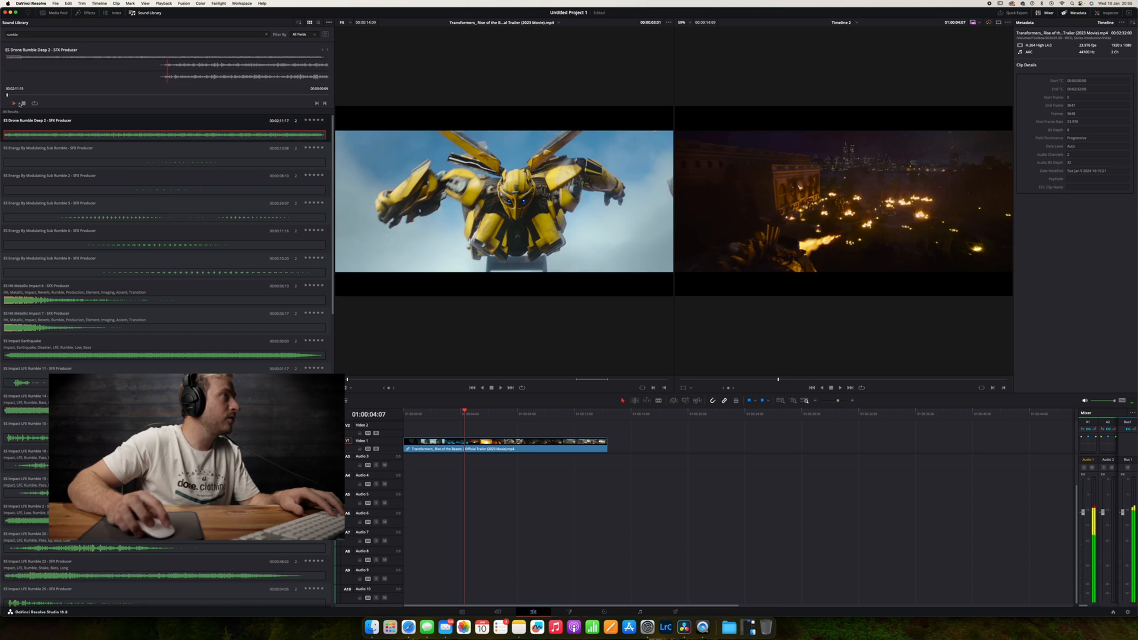
click(24, 104)
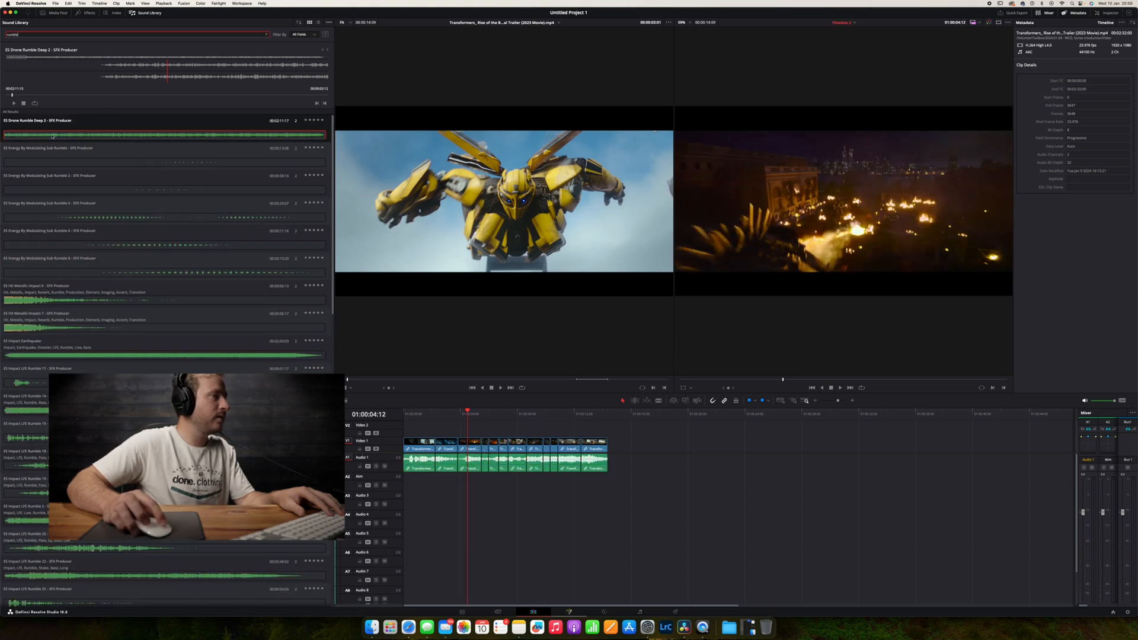
Mark a longer section of ES Drone Rumble Deep 2 and place it at the timeline start on the Atm track, replacing the shorter excerpt
drag(90, 135, 449, 488)
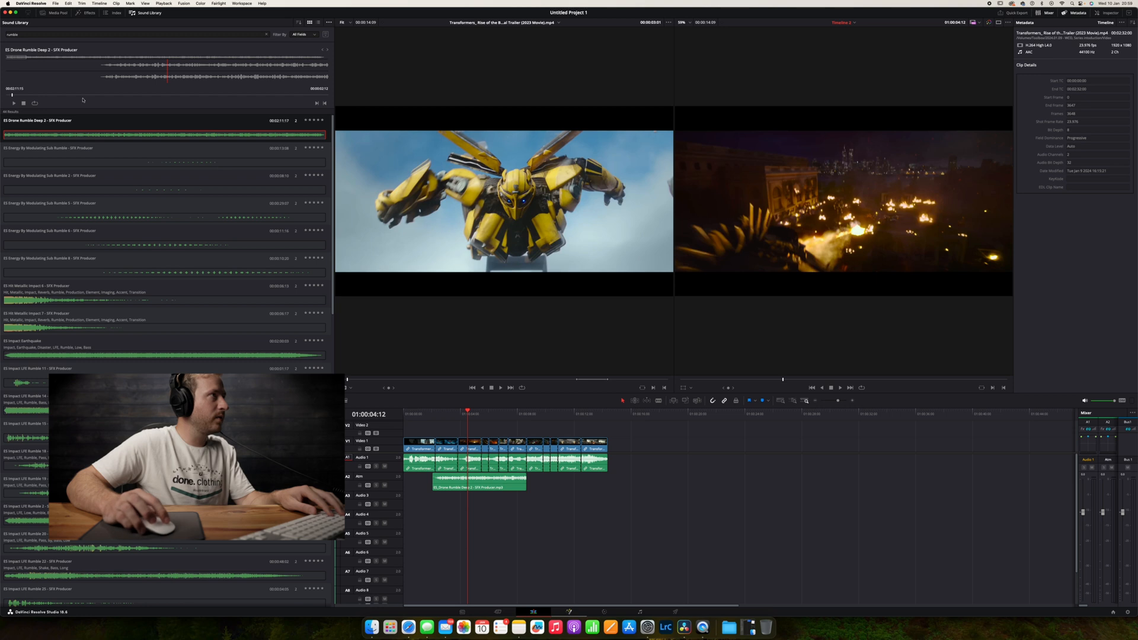
drag(20, 95, 52, 96)
key(space)
key(o)
key(space)
drag(180, 75, 434, 488)
click(452, 486)
key(BackSpace)
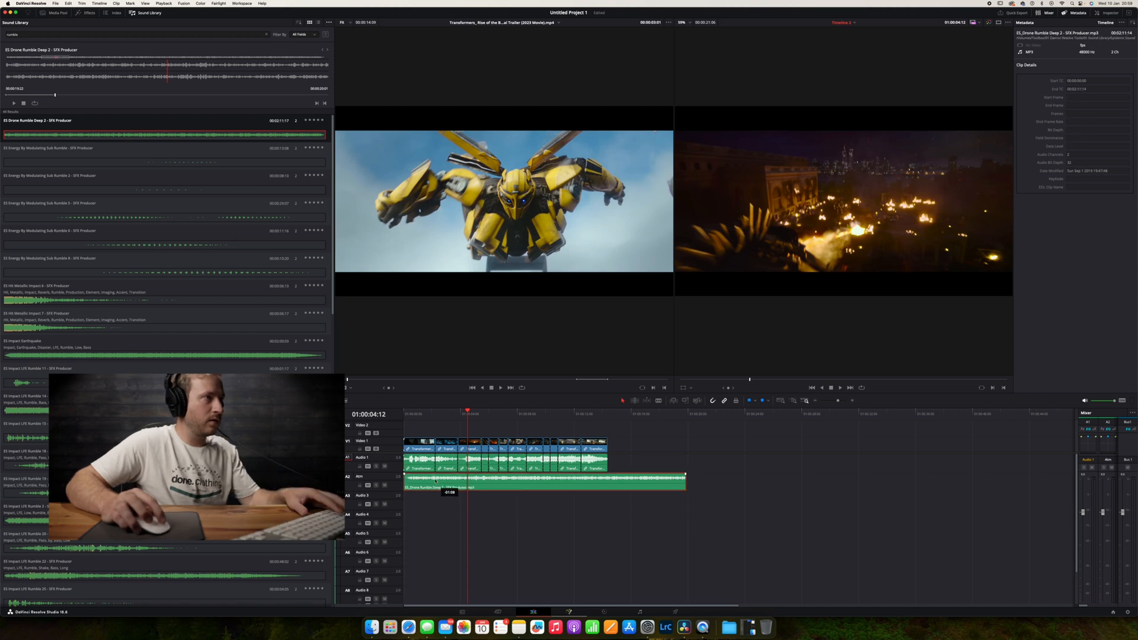
Play the trailer's opening with the rumble, and replay it with only the Atm track soloed
click(418, 414)
key(space)
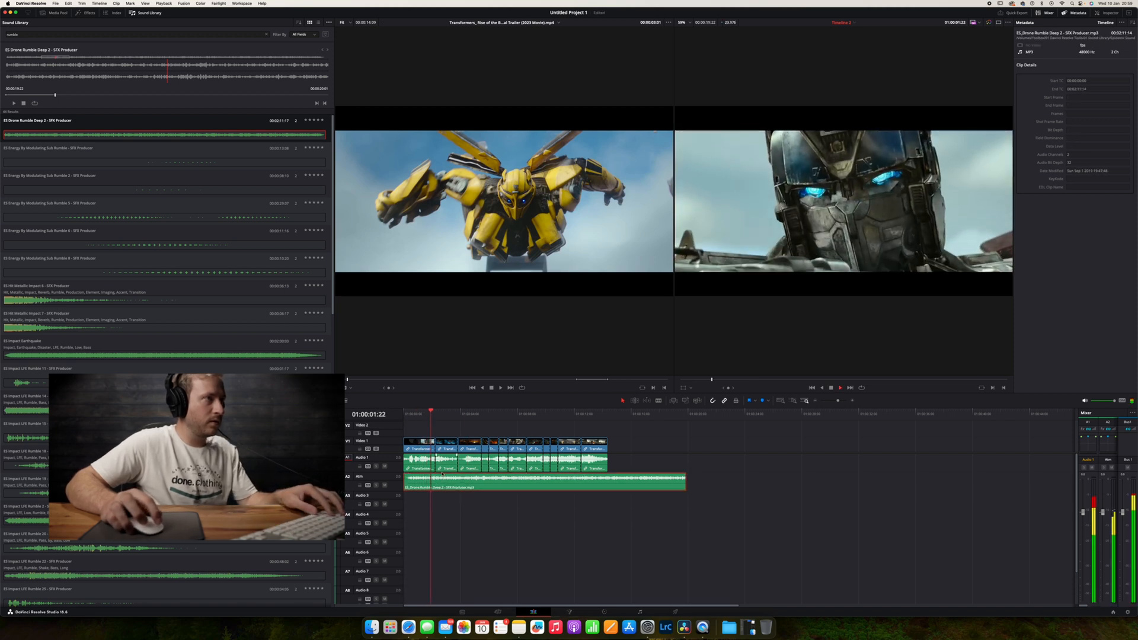
key(space)
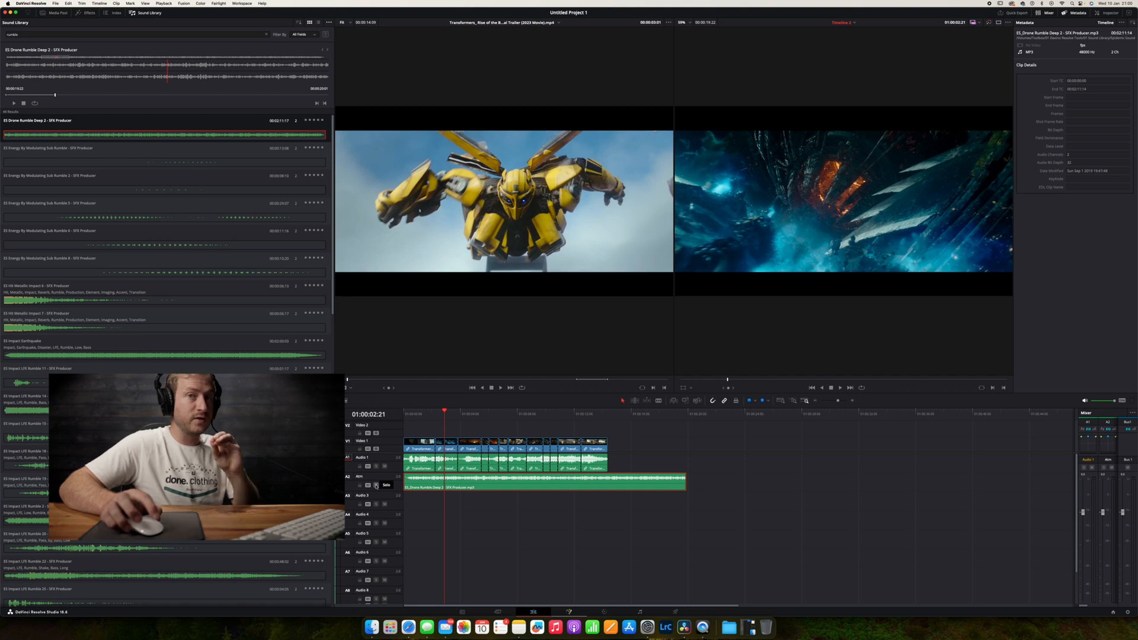
click(376, 485)
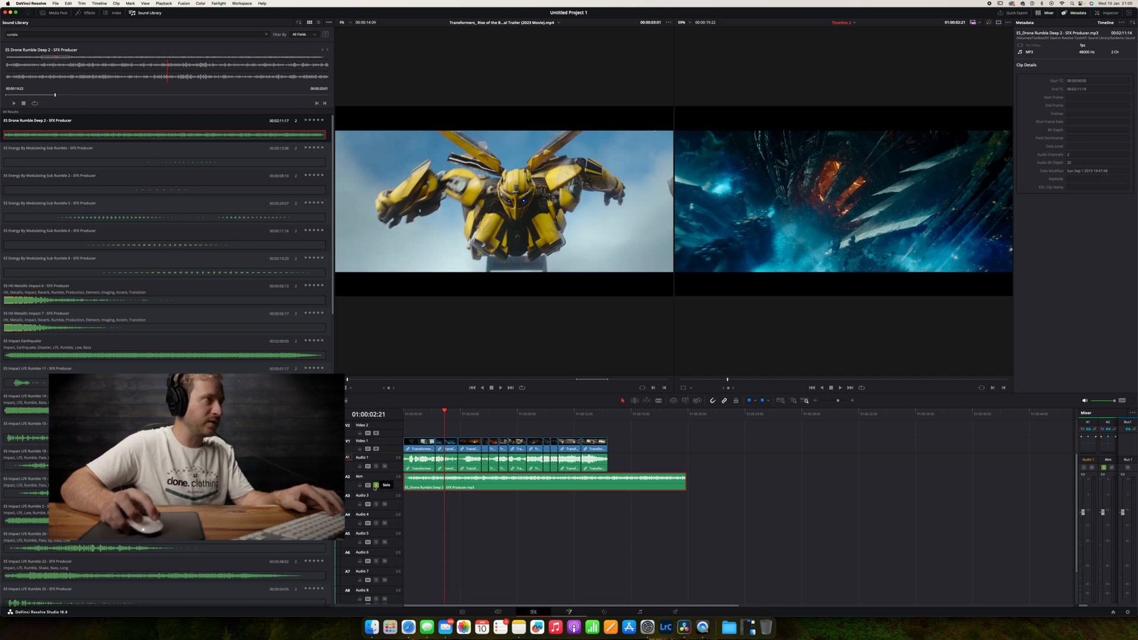
click(419, 413)
key(space)
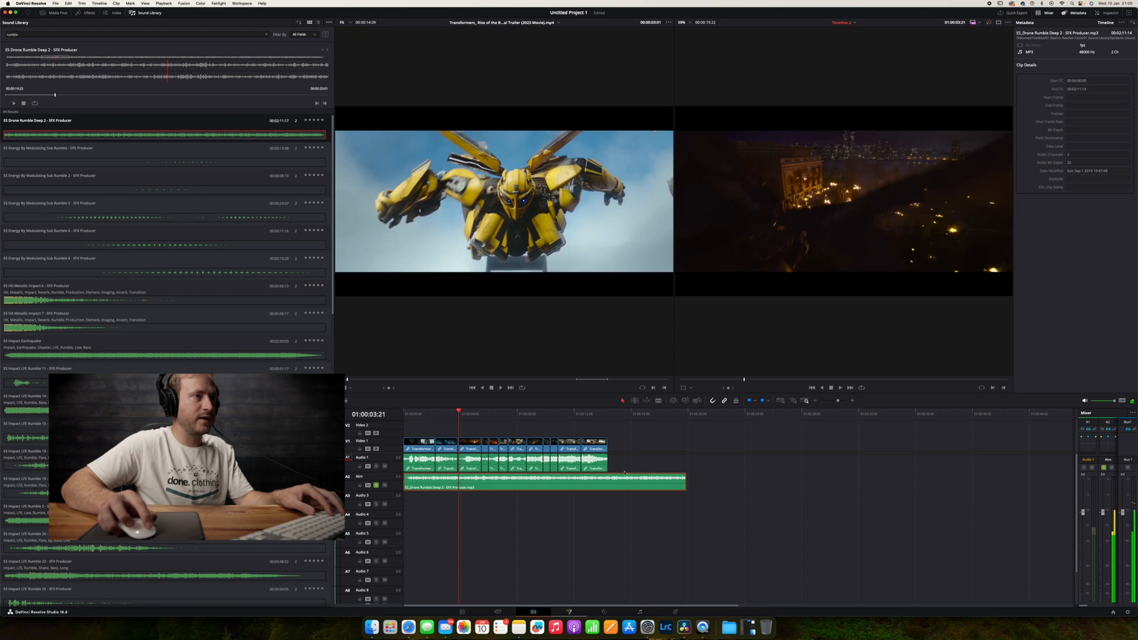
Trim the rumble clip's end to the end of the trailer clips, and solo Audio 1 instead of the Atm track
drag(685, 484, 608, 483)
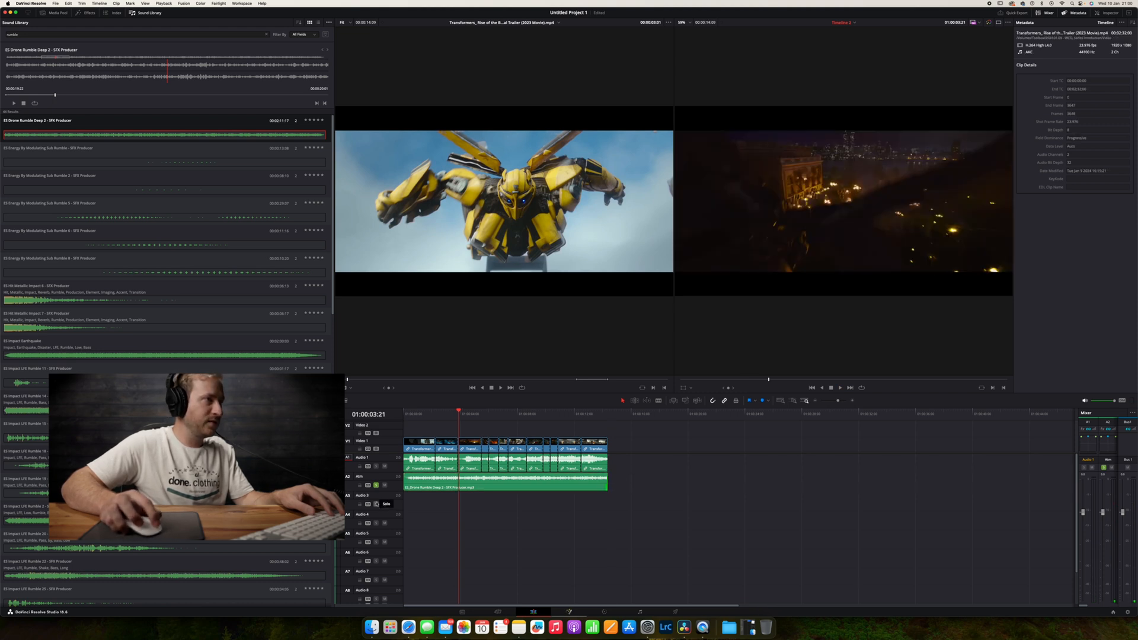
click(376, 466)
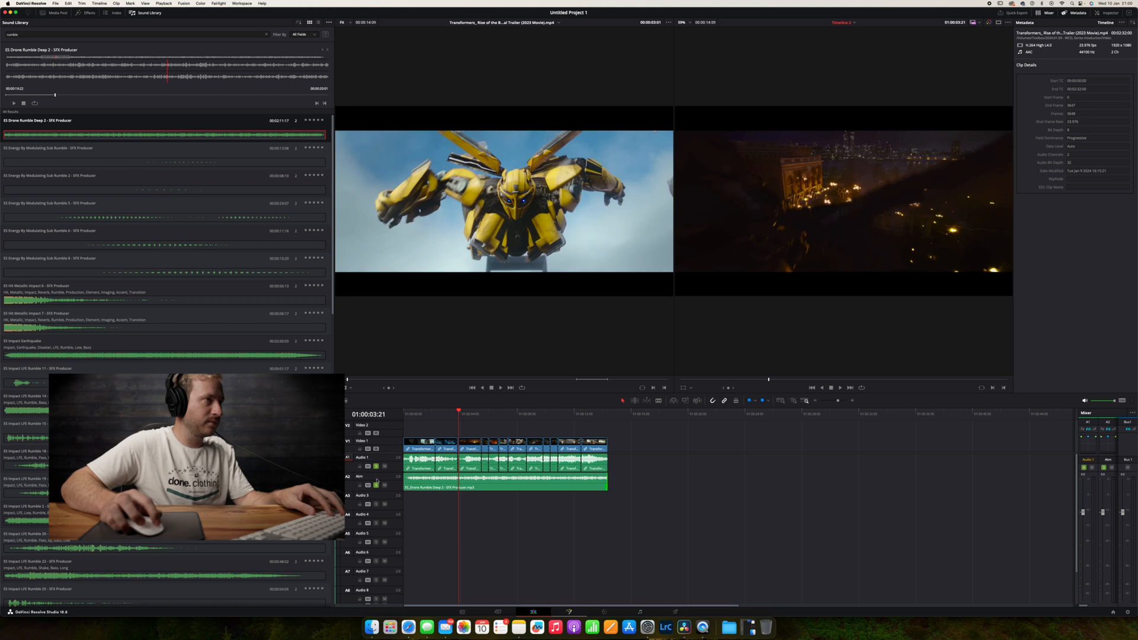
click(377, 487)
Play the timeline from about 01:00:01:14 to 01:00:09:02 to review the trailer's original audio alone
click(428, 416)
key(space)
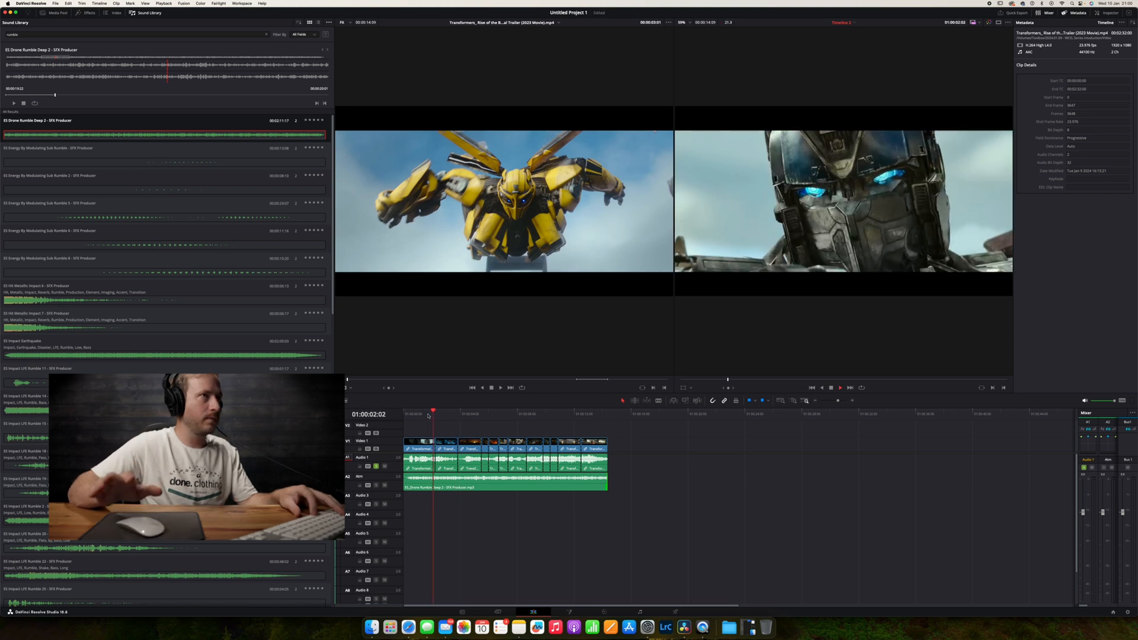
click(428, 414)
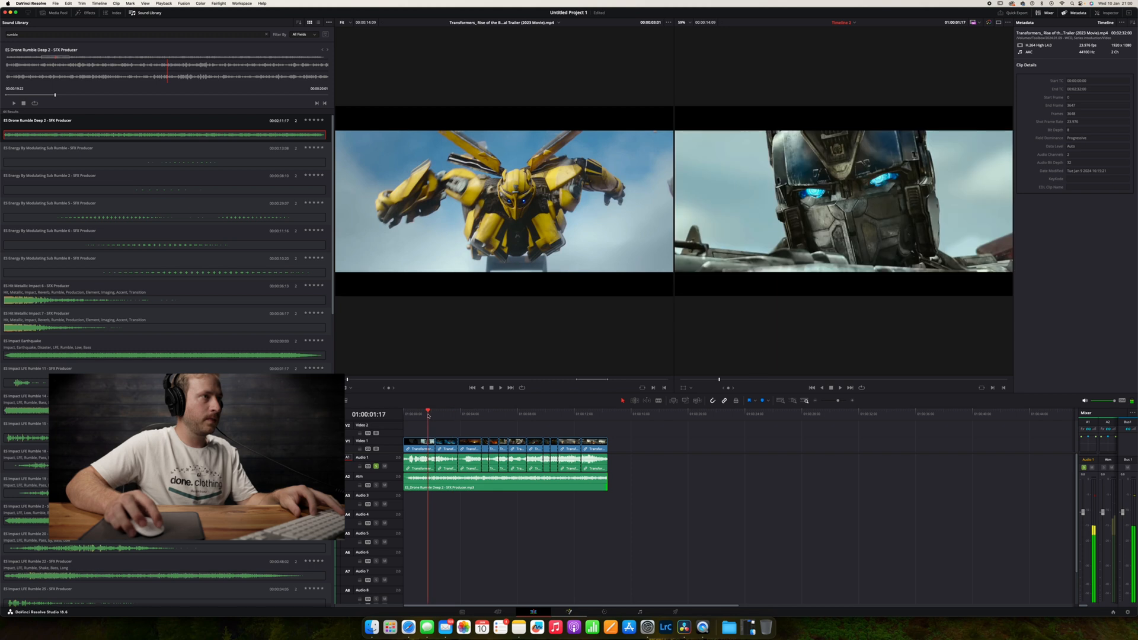
drag(428, 414, 426, 414)
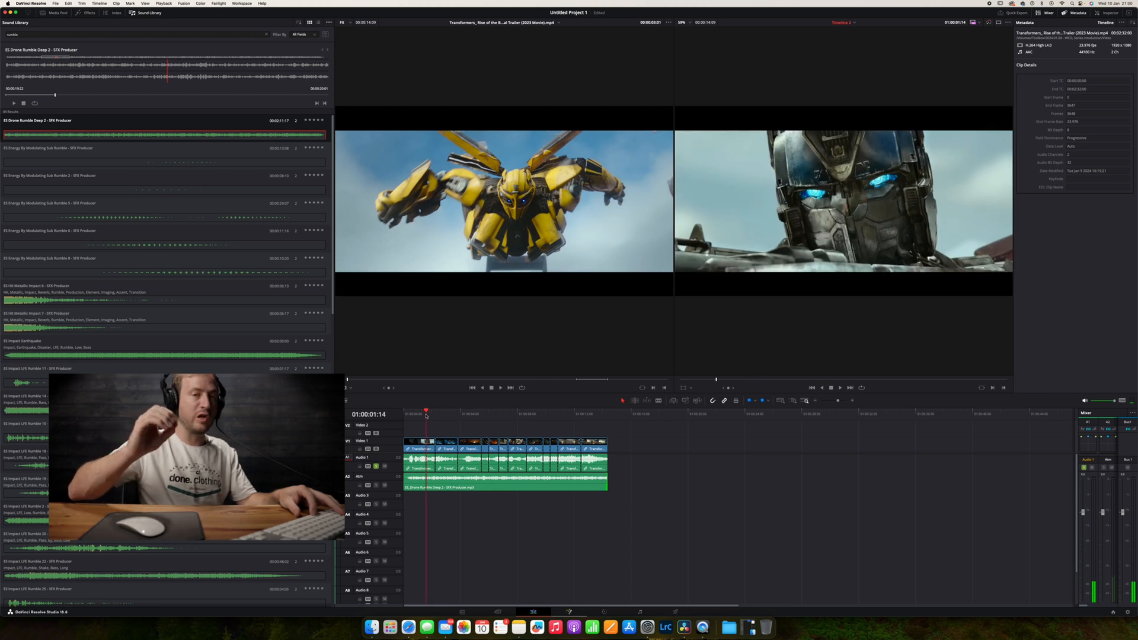
key(space)
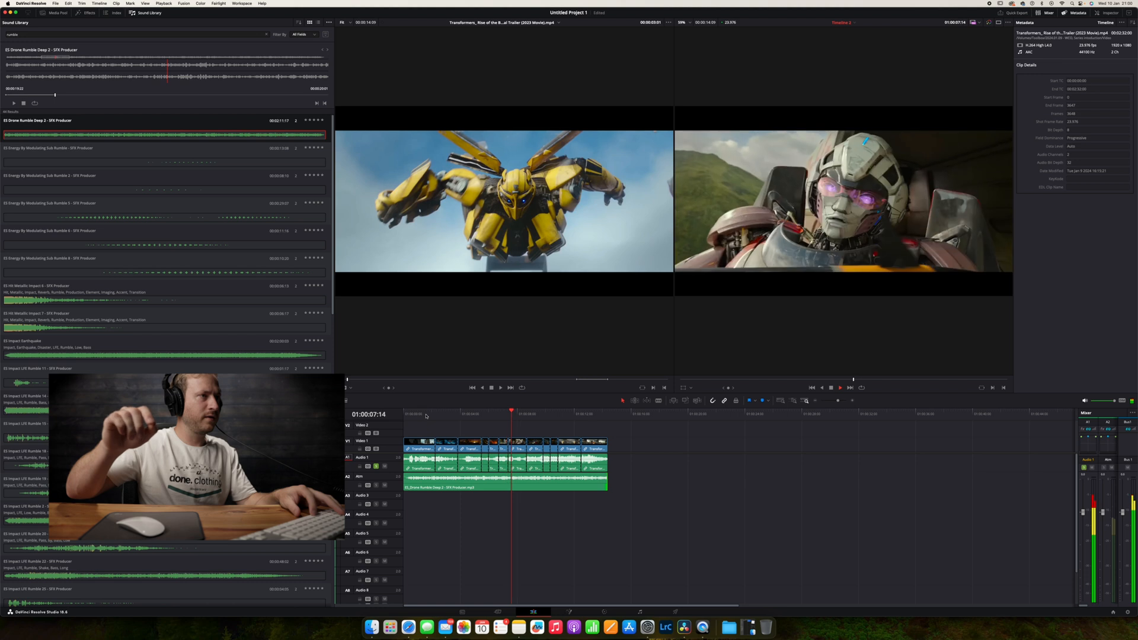
key(space)
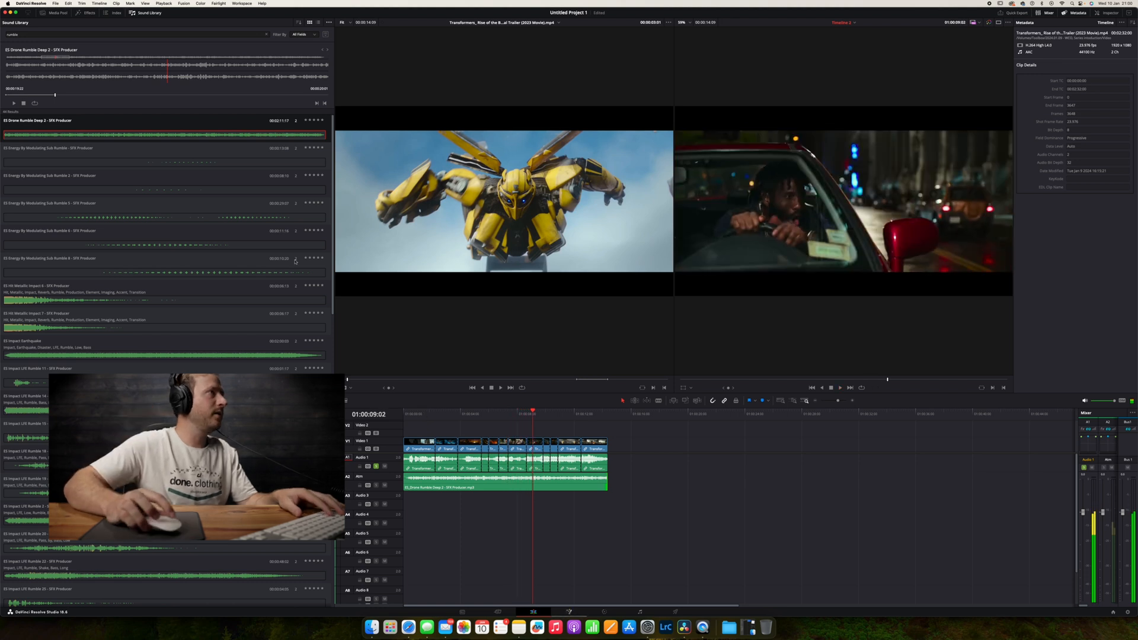
Search the Sound Library for "alarm", audition ES Military Base Alarm 2, and clear the search
click(266, 34)
text(alarm)
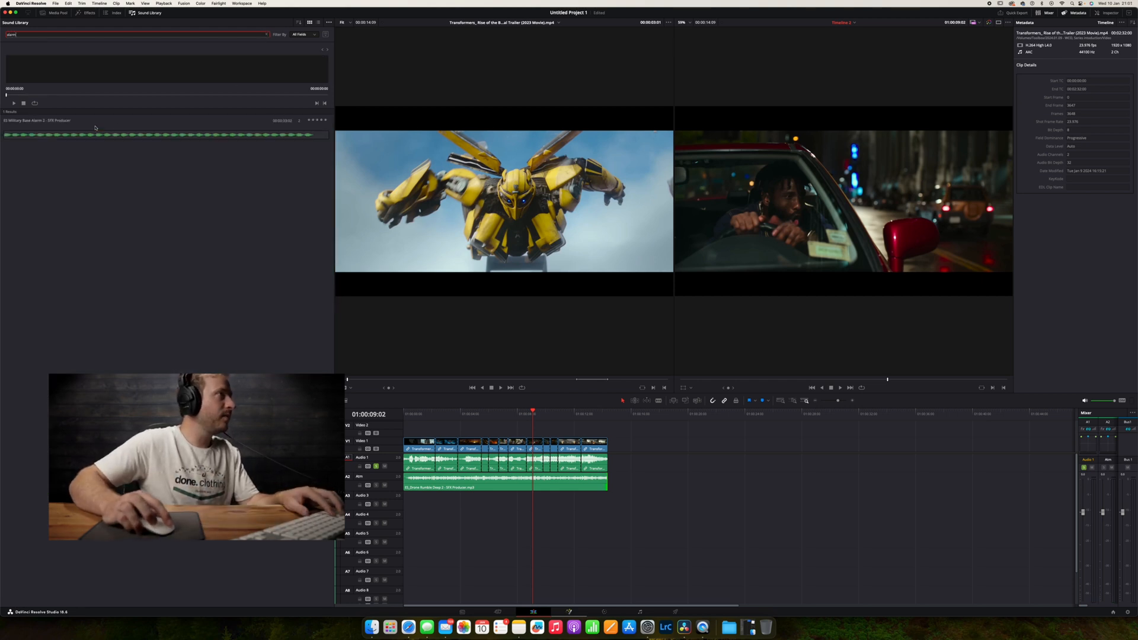
click(95, 128)
click(14, 103)
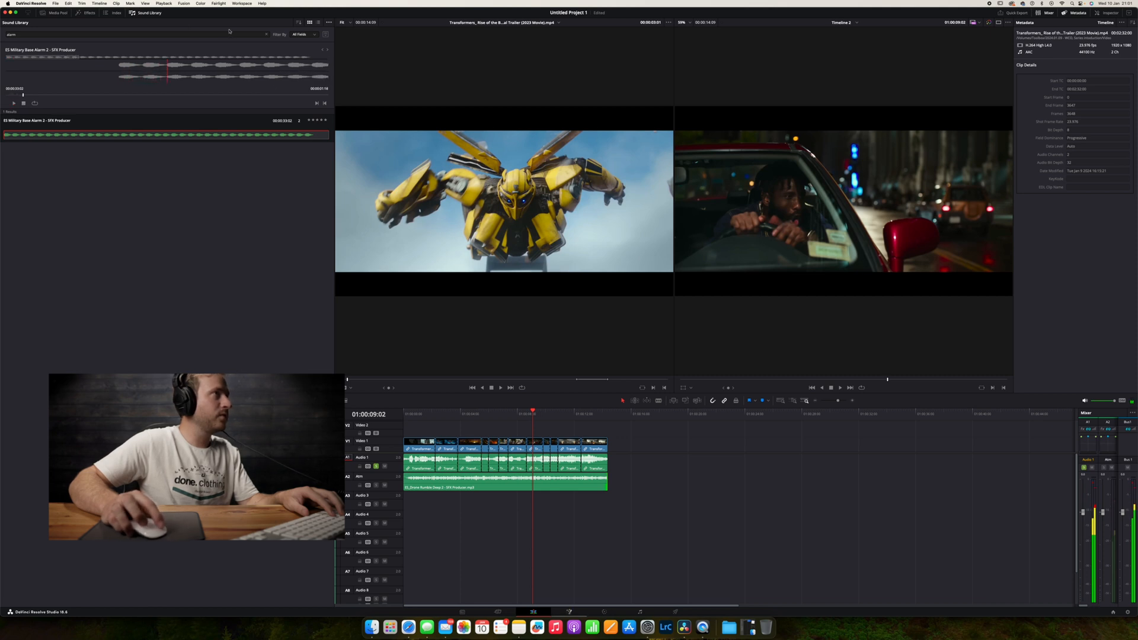
click(265, 33)
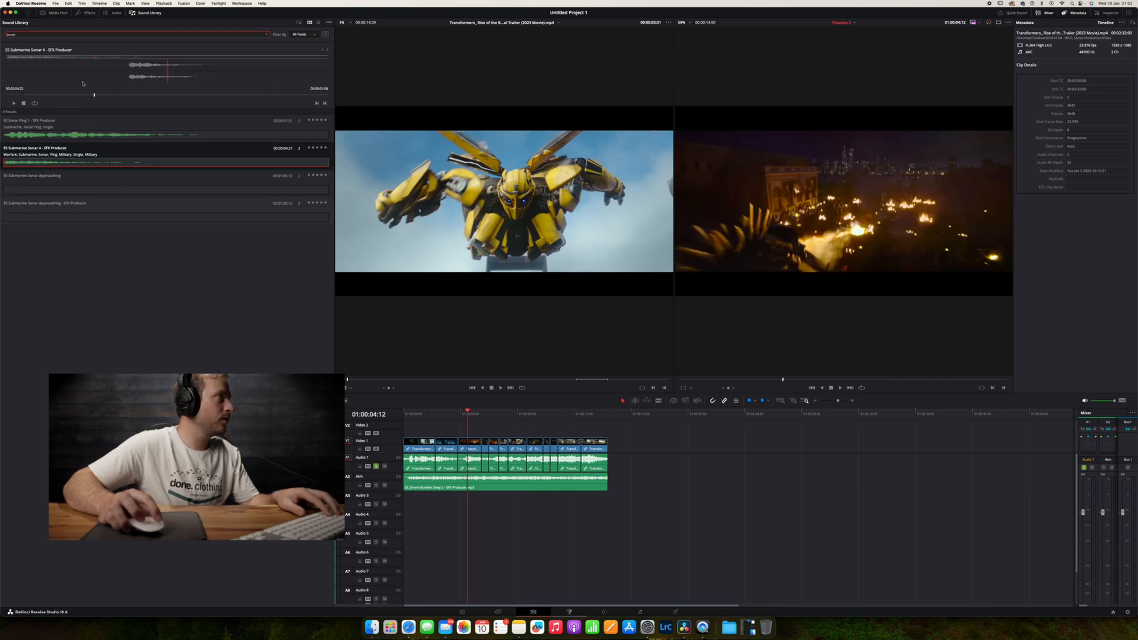
Audition ES Submarine Sonar 4 from the Sound Library and place it on Audio 3 at the second trailer clip's start
click(53, 153)
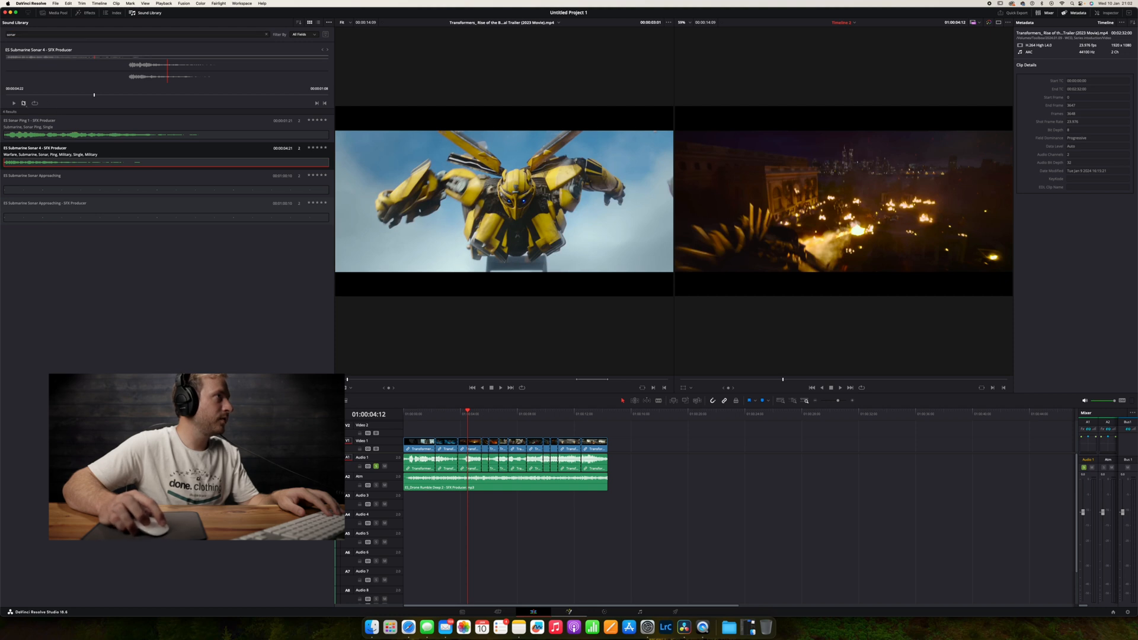
click(14, 103)
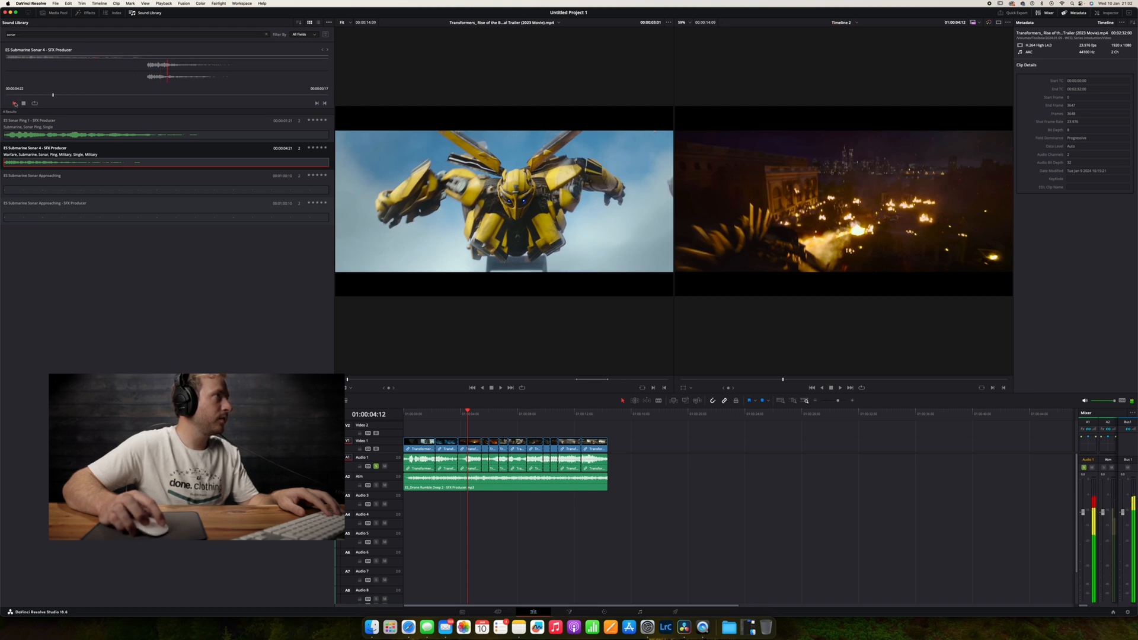
drag(84, 154, 434, 506)
Play the passage around the second trailer clip several times with only Audio 1 soloed
click(428, 413)
key(space)
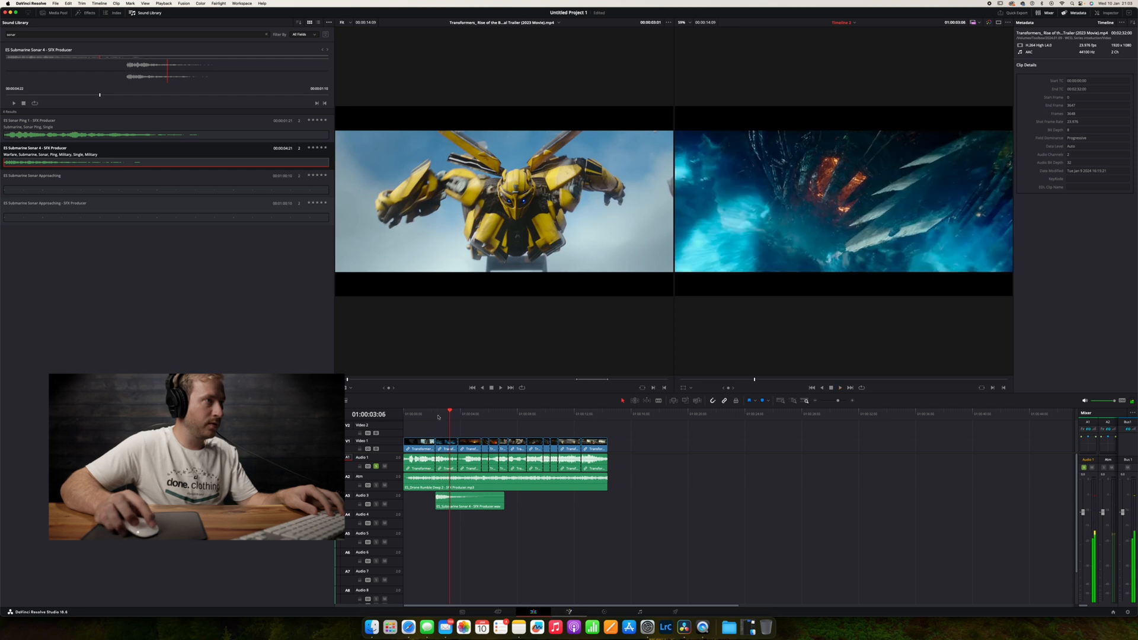
click(438, 415)
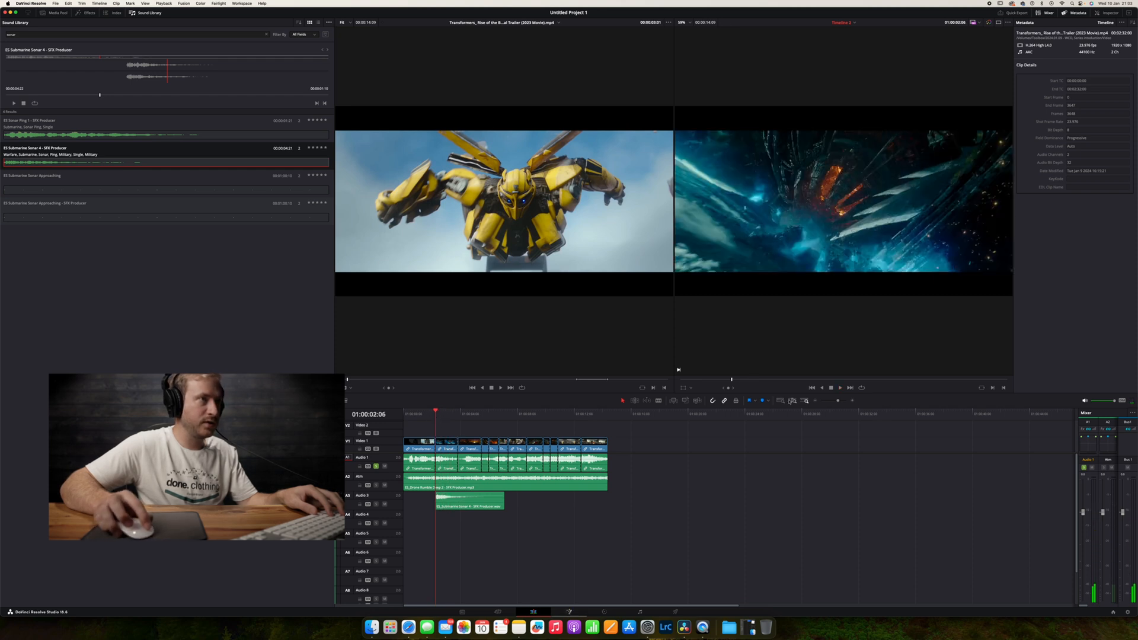
click(782, 402)
click(495, 417)
key(space)
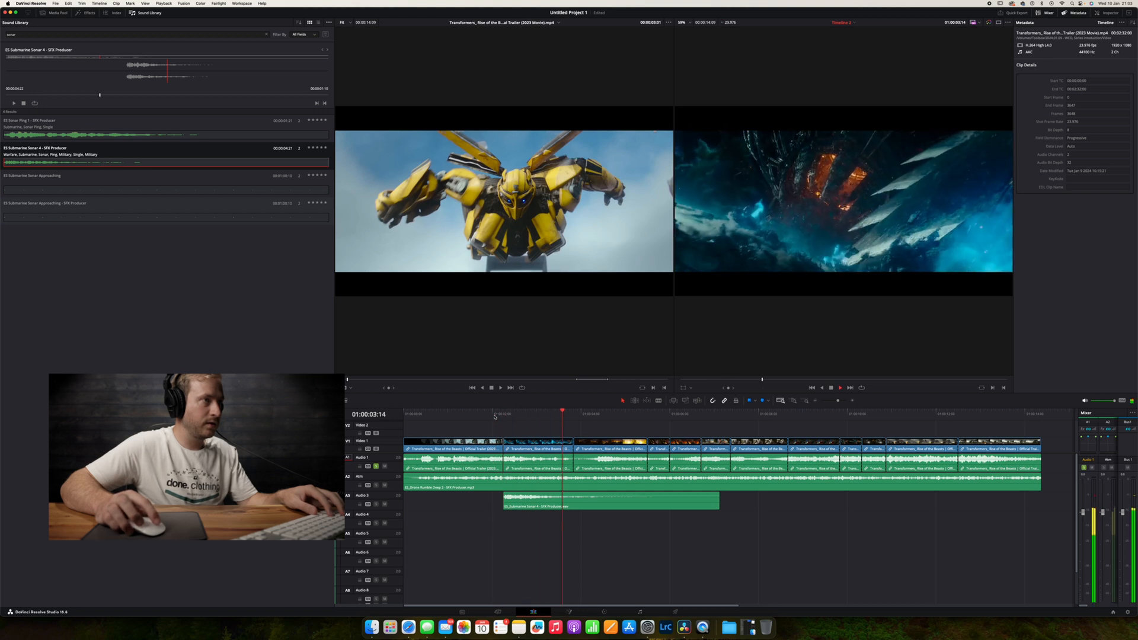
click(594, 417)
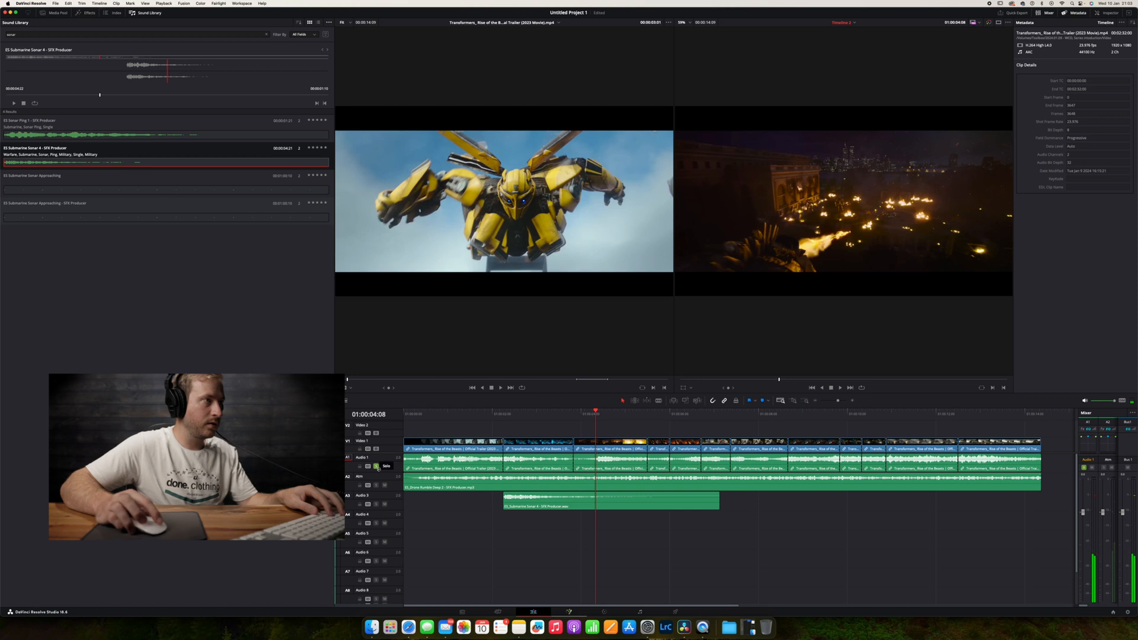
Turn off the Audio 1 solo and replay the second trailer clip with the rumble and sonar audible
click(491, 414)
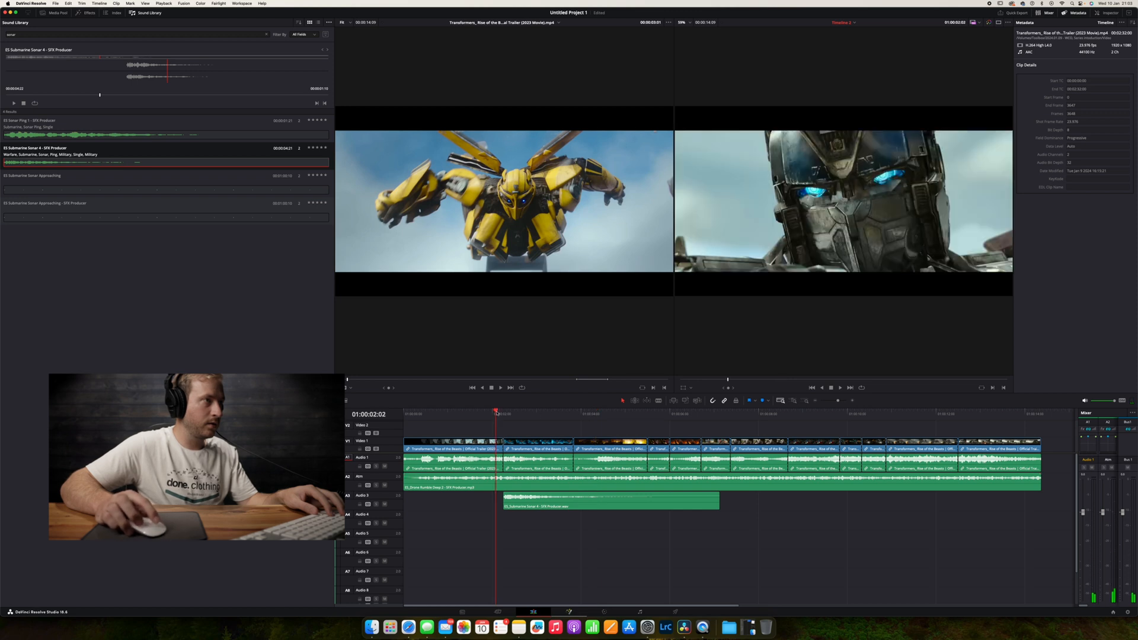
key(space)
key(space)
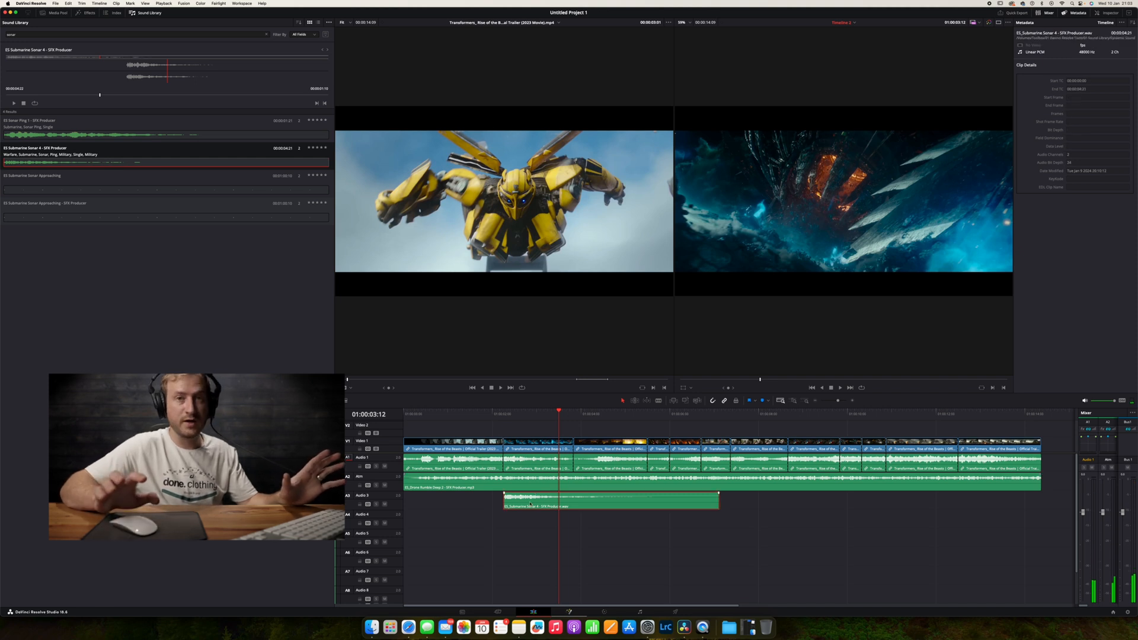
click(530, 505)
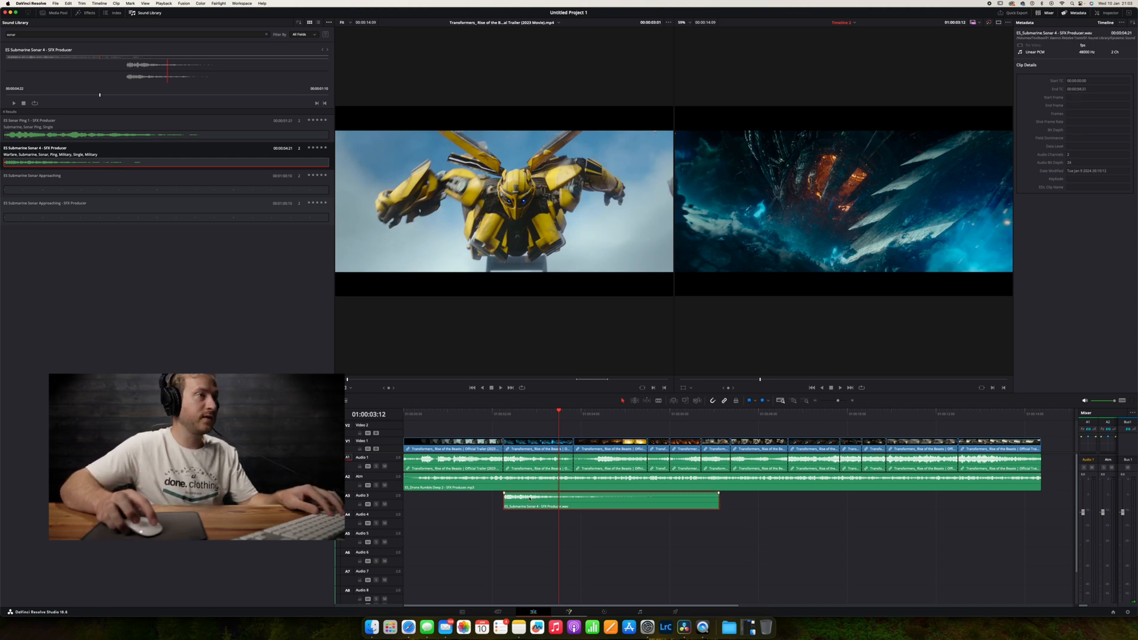
click(503, 418)
key(space)
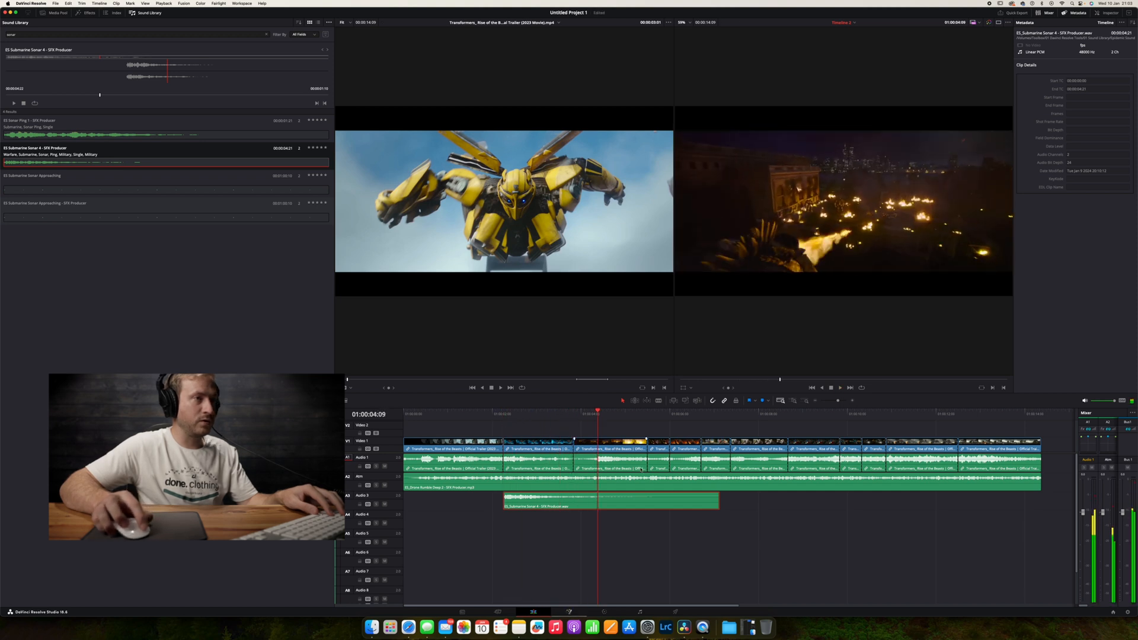
Trim the sonar clip's end to about 01:00:04:01, give it a fade-out, and replay the passage
drag(719, 503, 559, 494)
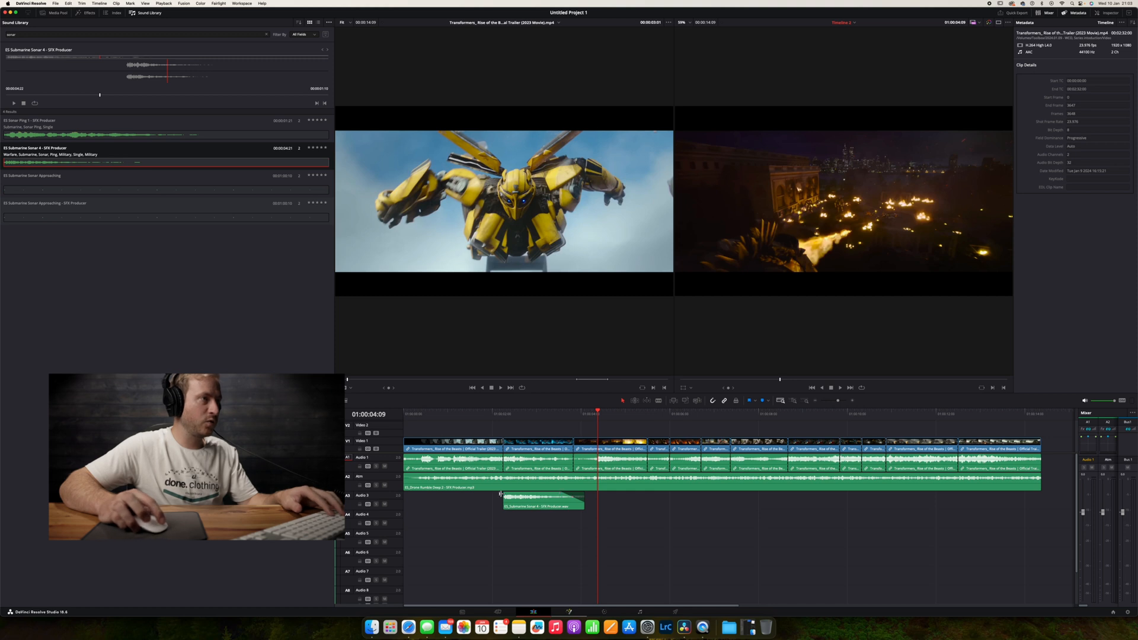
drag(504, 493, 554, 493)
click(513, 414)
key(space)
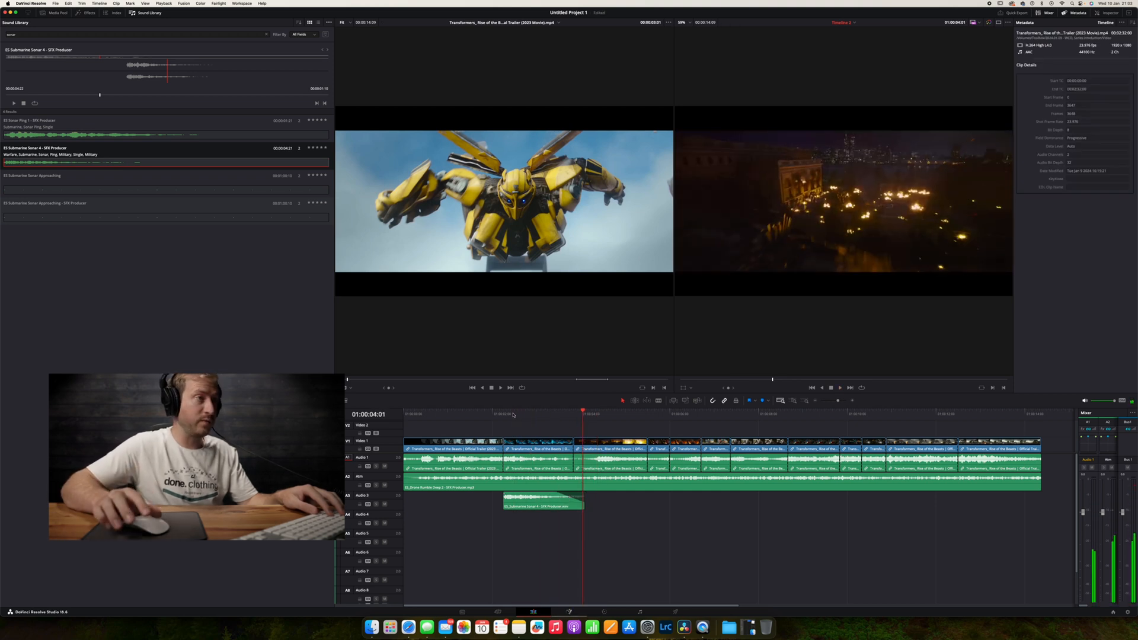
click(505, 415)
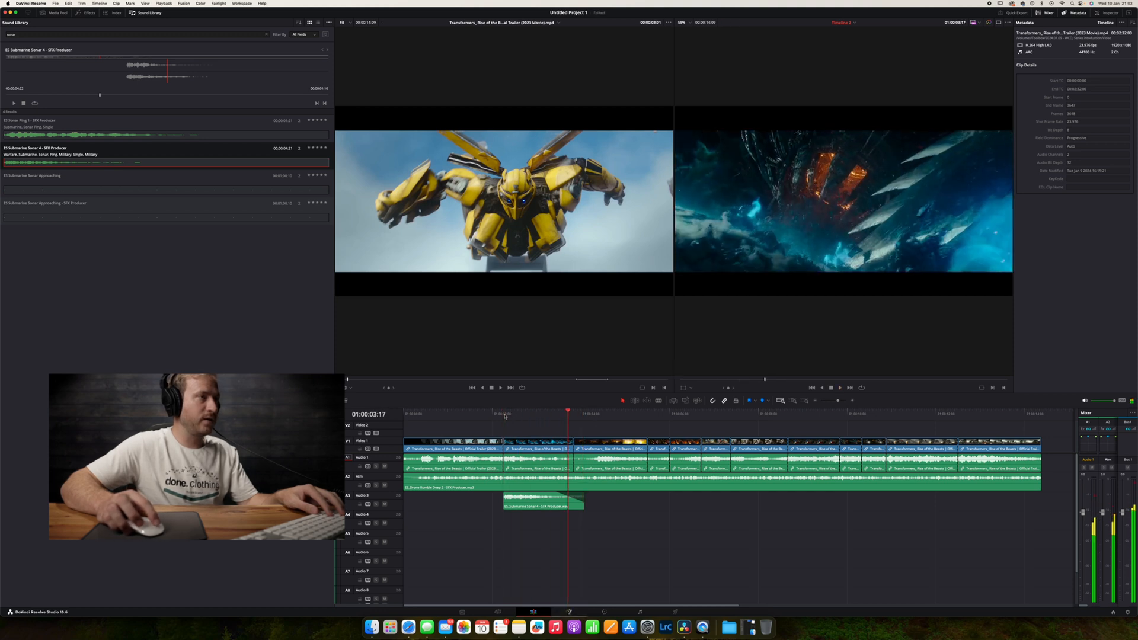
click(504, 414)
Lower the sonar clip's pitch to -5 semitones in the Inspector, listening to the result between adjustments
click(534, 500)
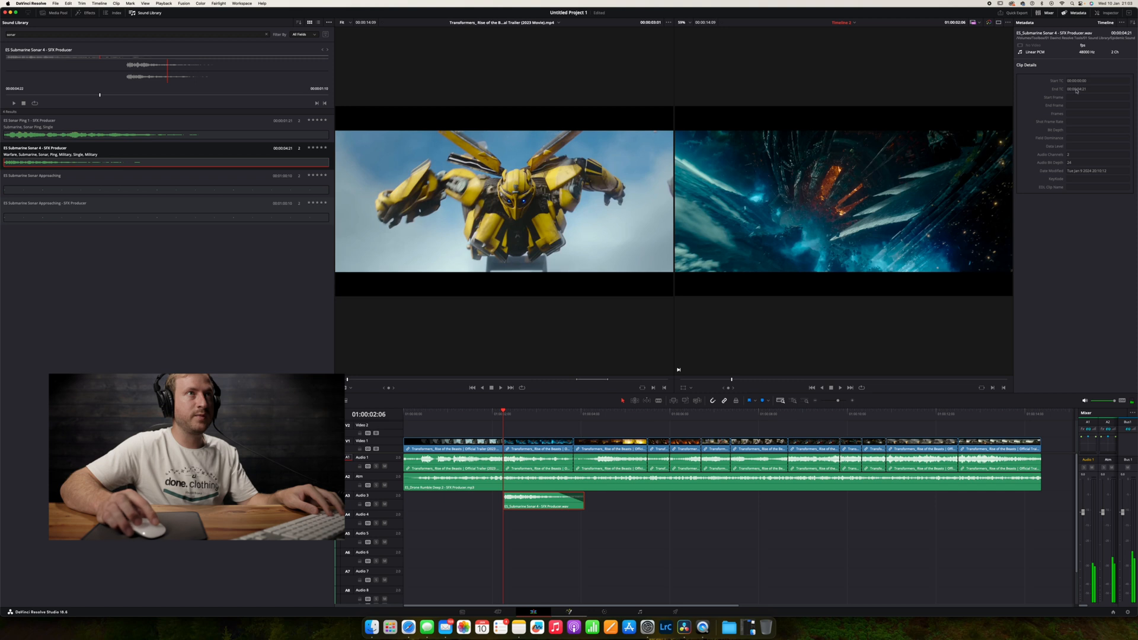
click(1098, 14)
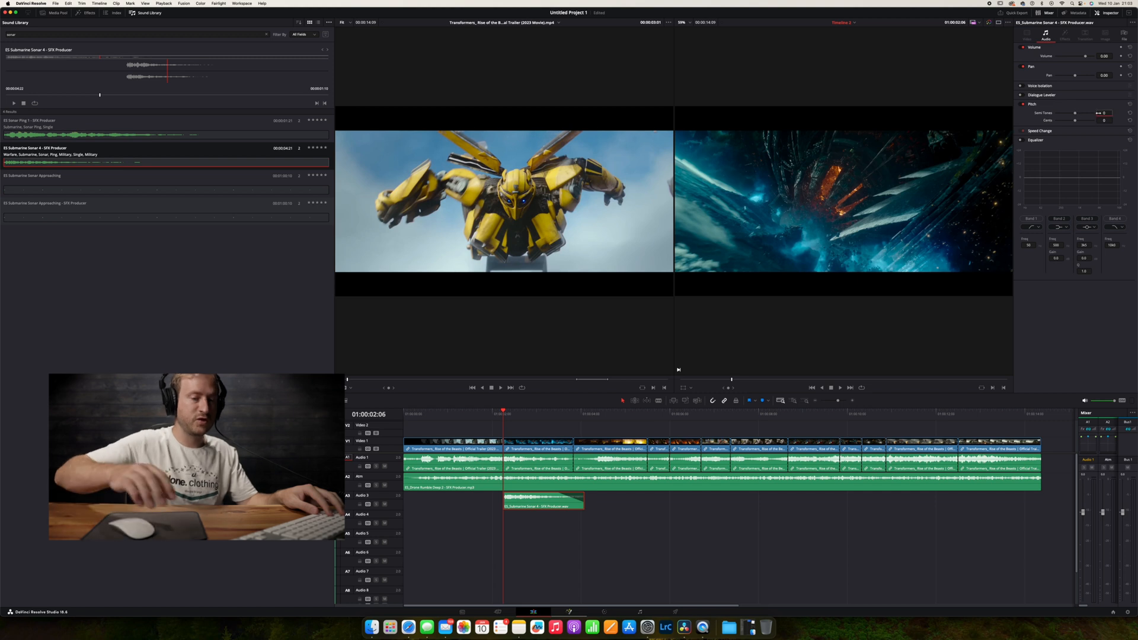
key(Return)
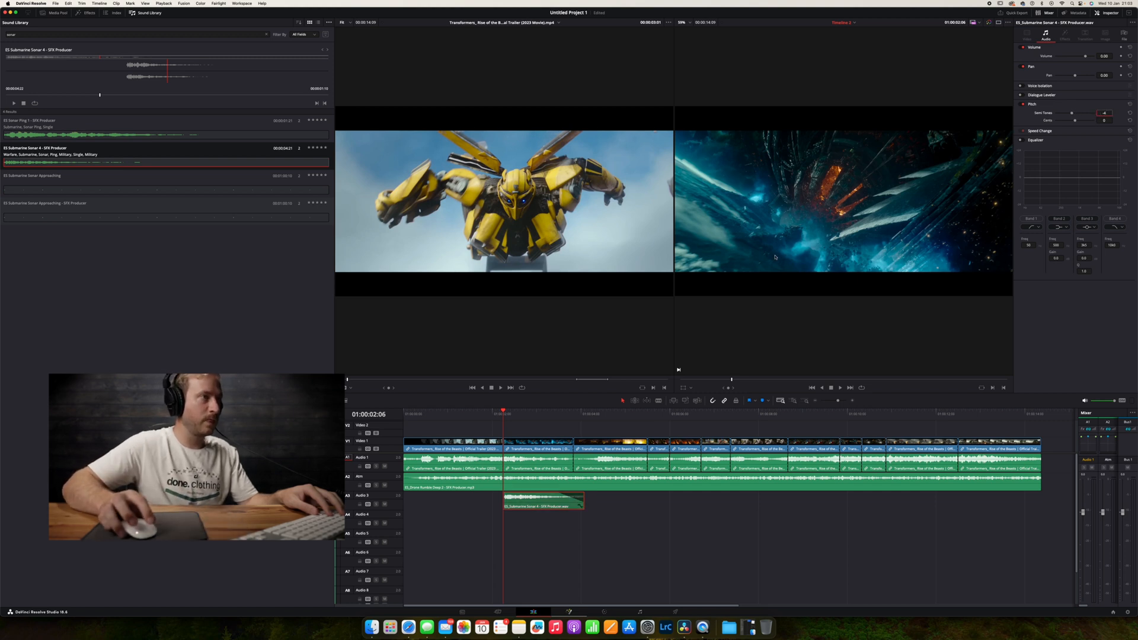
key(space)
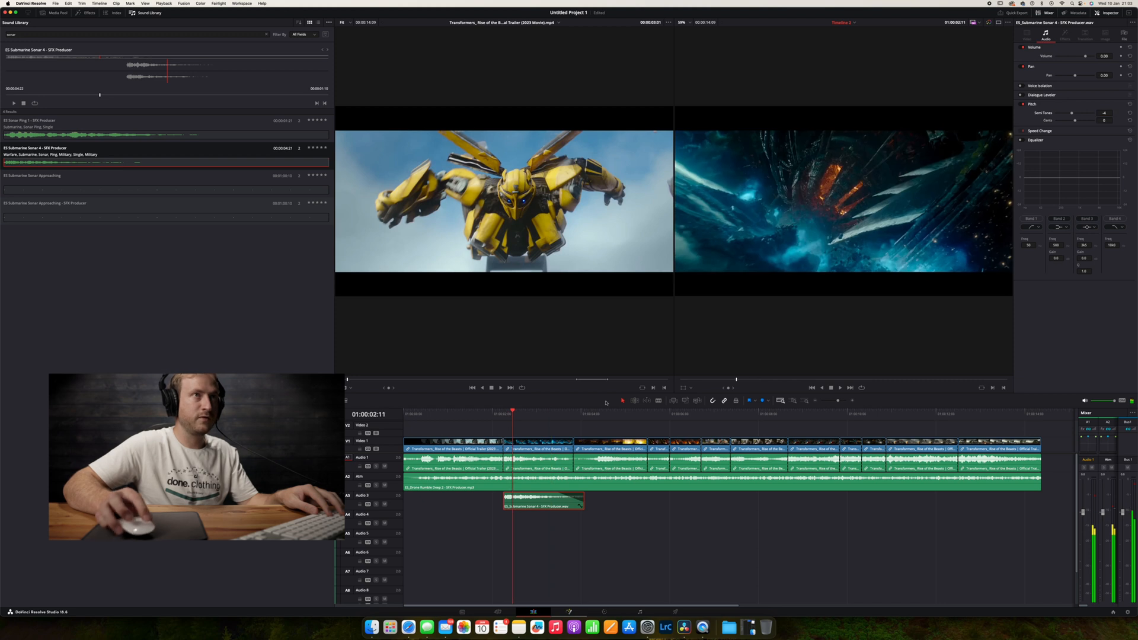
click(1105, 112)
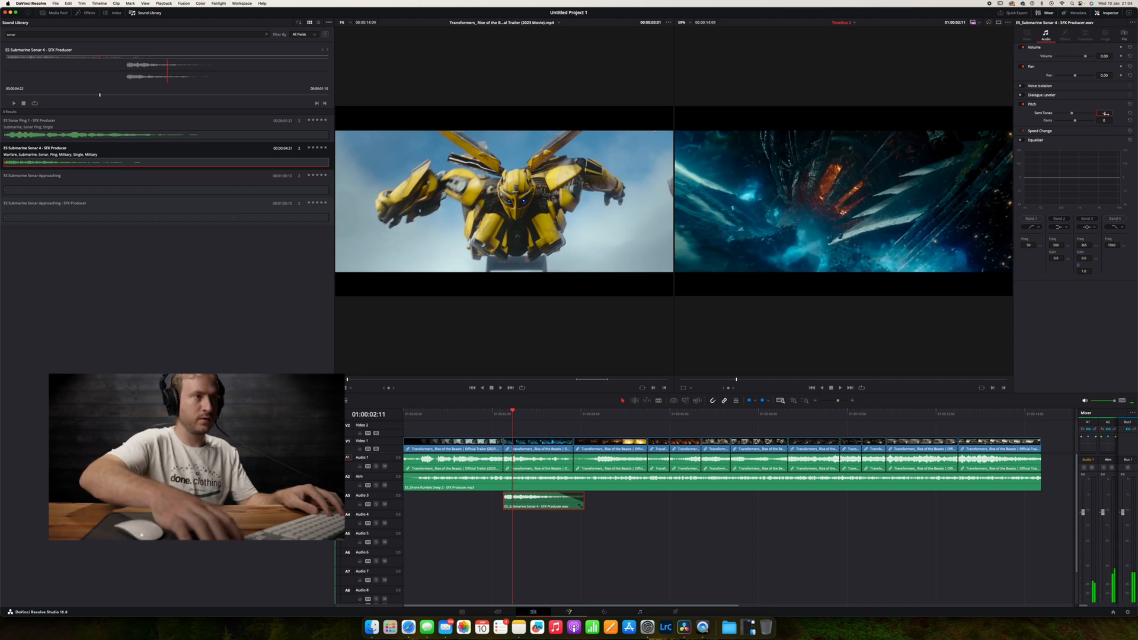
text(-5)
key(Return)
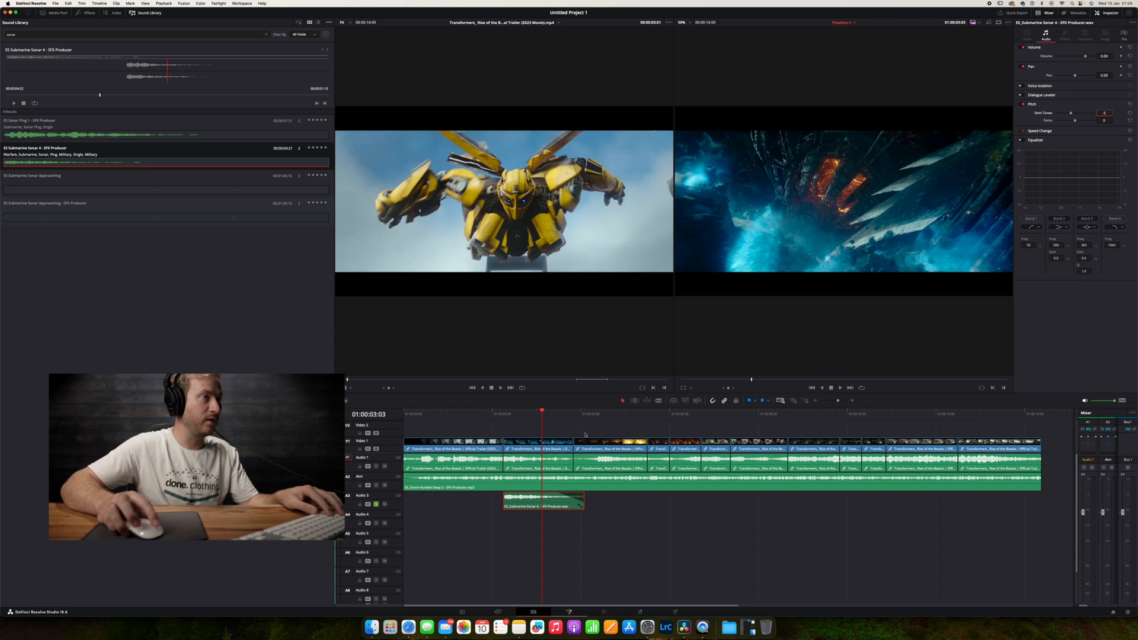
Solo Audio 3 and listen to the pitched-down sonar clip by itself
click(511, 419)
key(space)
click(375, 504)
Place four copies of the sonar clip along Audio 3 at even intervals of about two seconds
mouse_move(617, 415)
mouse_down()
mouse_move(581, 415)
mouse_move(597, 415)
mouse_up()
drag(528, 504, 623, 505)
drag(624, 415, 692, 414)
drag(632, 504, 725, 506)
drag(692, 415, 789, 415)
drag(733, 504, 829, 505)
drag(789, 415, 887, 415)
drag(829, 504, 927, 505)
Mute Audio 1 and play the timeline from the start to about 01:00:12:06 to hear the new layers
click(512, 415)
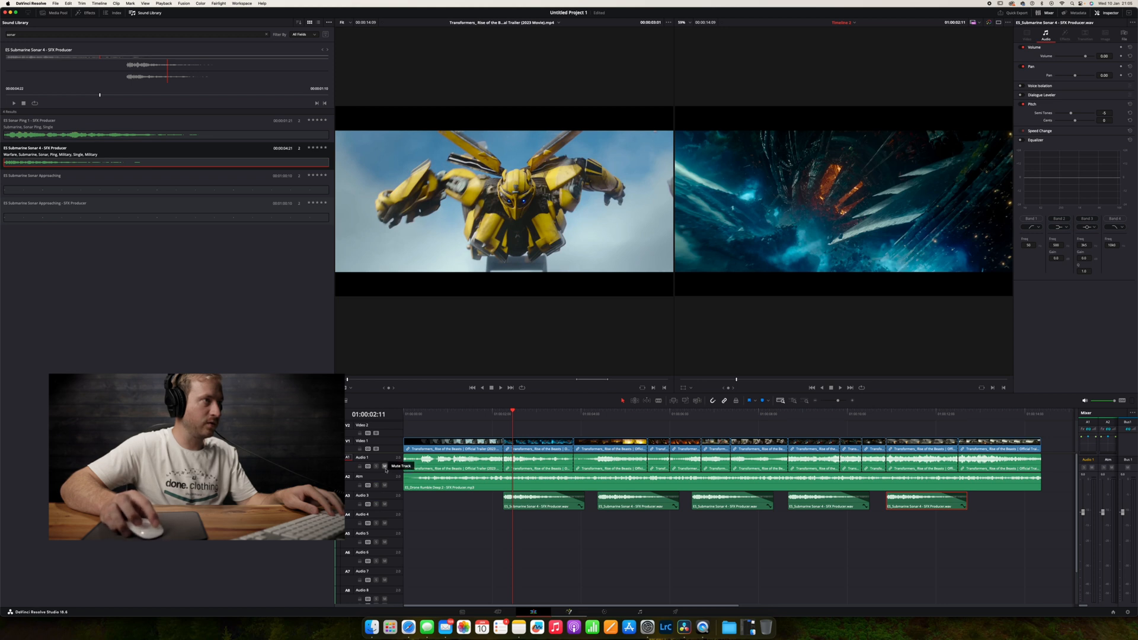
click(413, 415)
key(space)
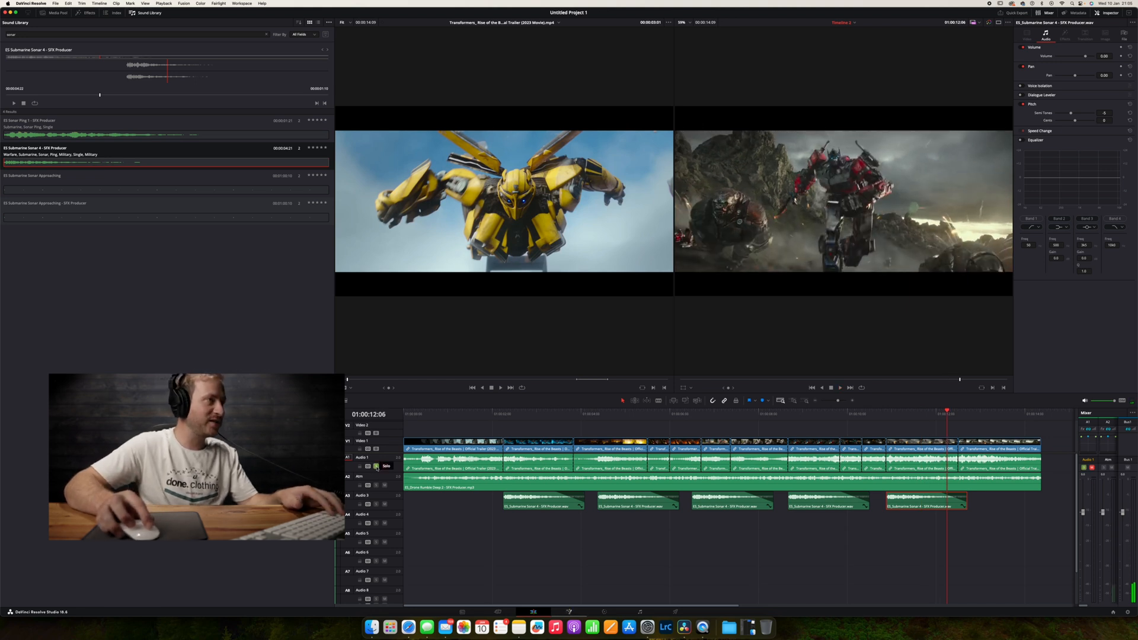
Unmute and solo Audio 1, and replay the transition into the third trailer clip up to about 01:00:04:17
click(384, 467)
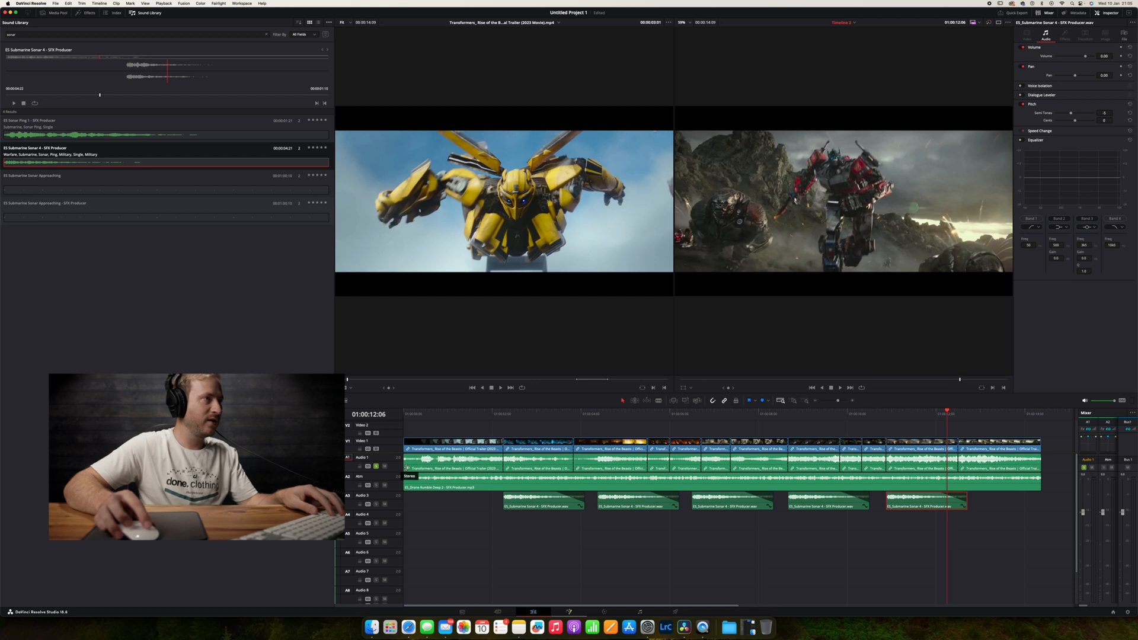
key(space)
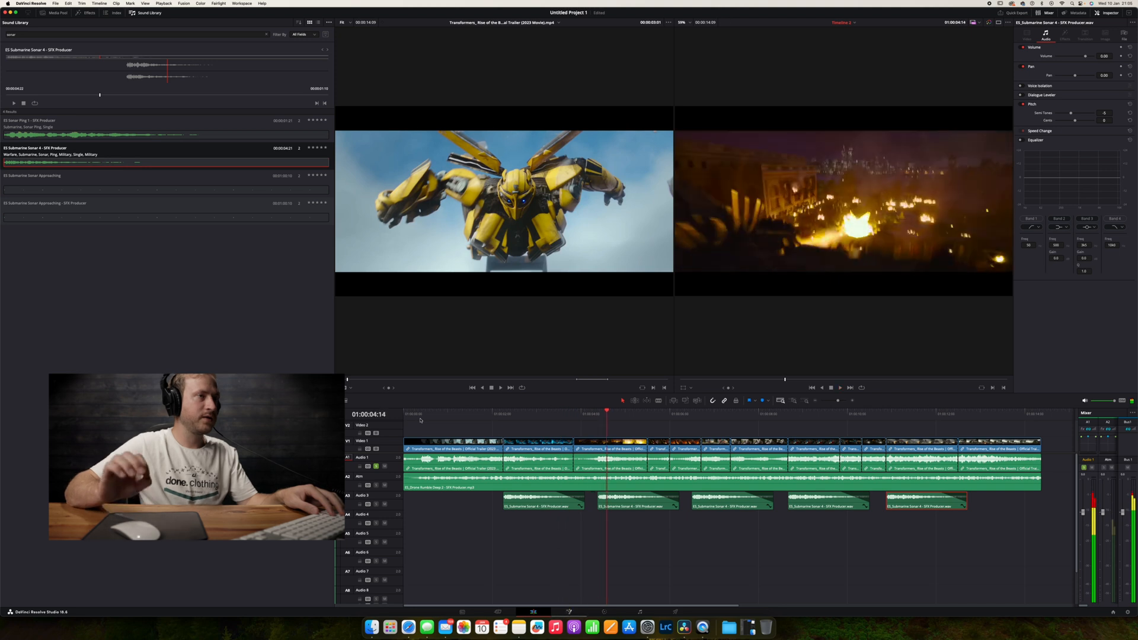
drag(600, 416, 597, 417)
click(588, 418)
key(space)
click(582, 418)
click(578, 417)
click(573, 417)
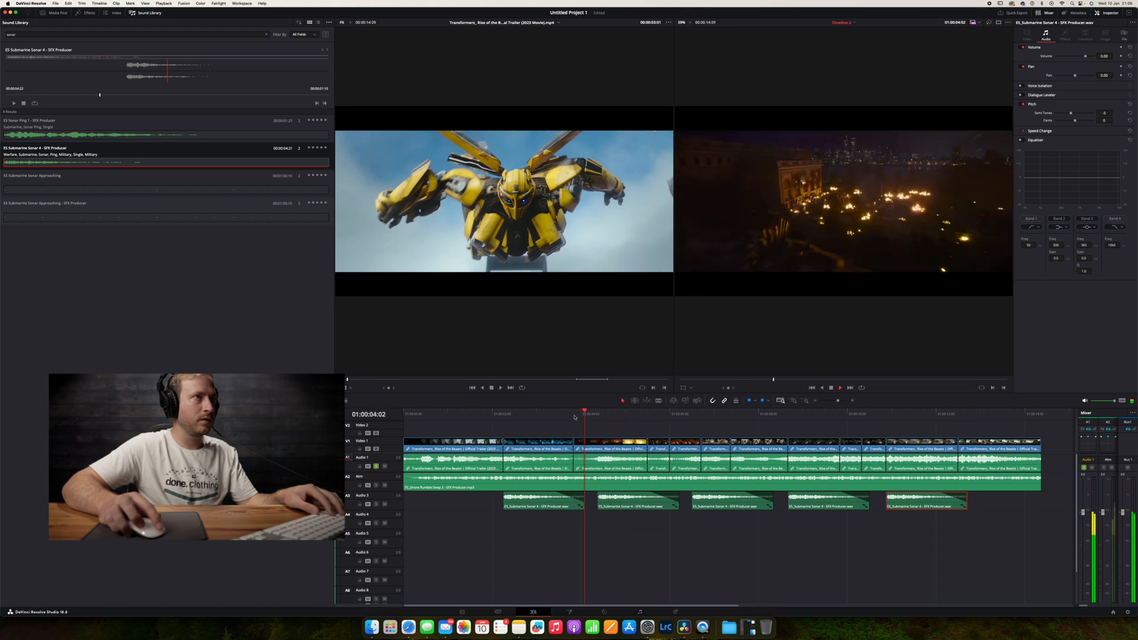
click(574, 418)
click(574, 417)
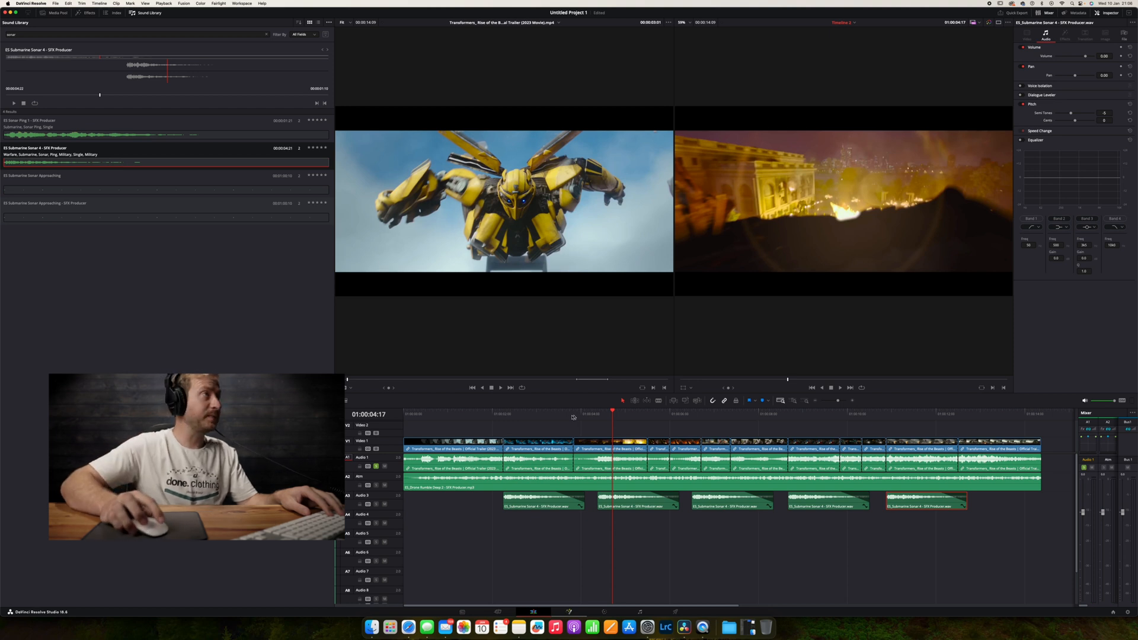
Search the Sound Library for "riser" and audition the Riser Flange, Riser Flange Chop and Riser Metallic sounds
double_click(224, 37)
text(r)
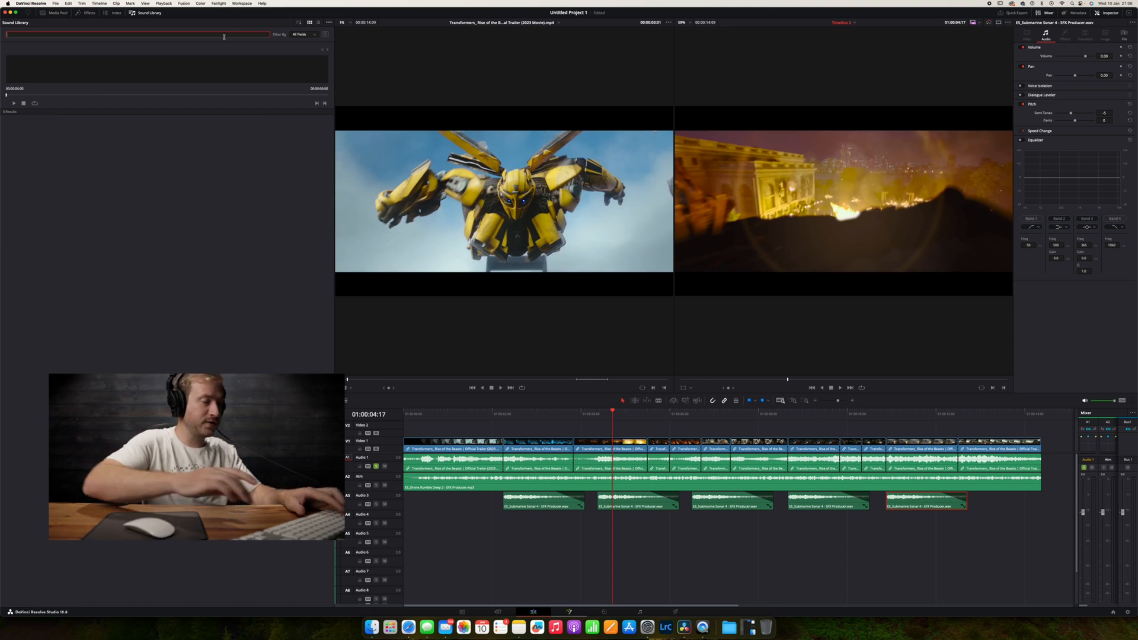
text(iser)
key(Return)
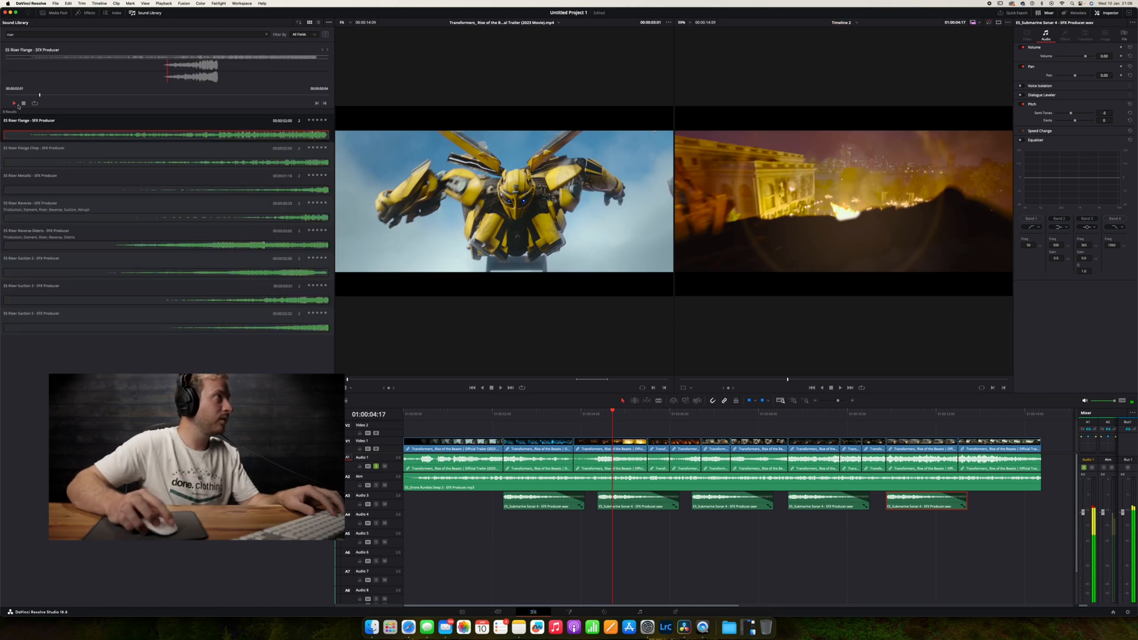
key(Down)
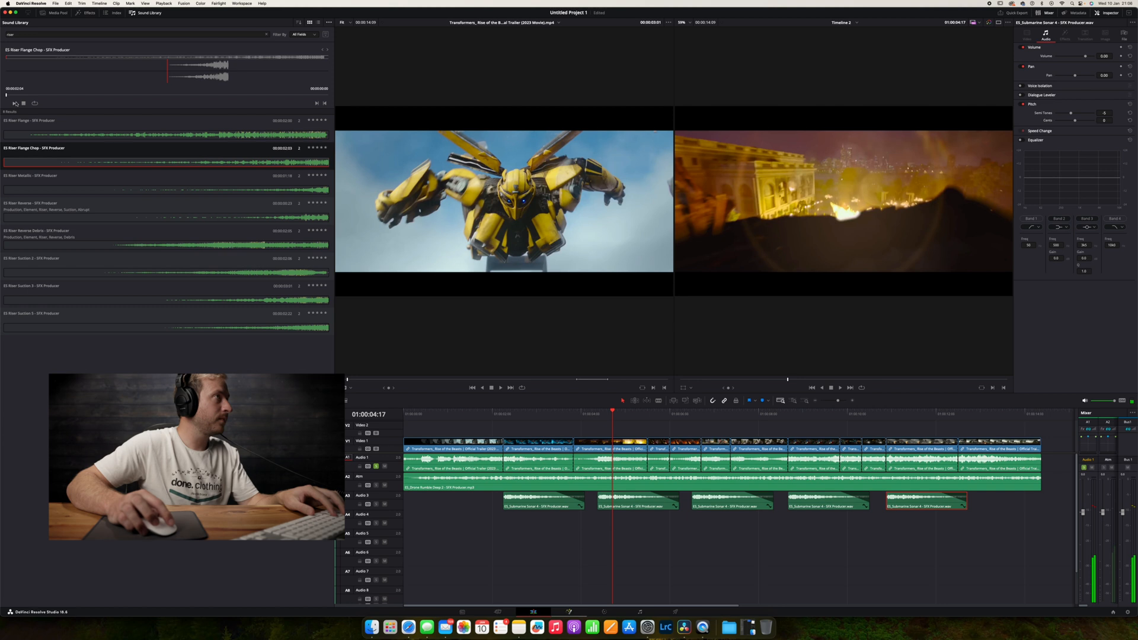
key(Down)
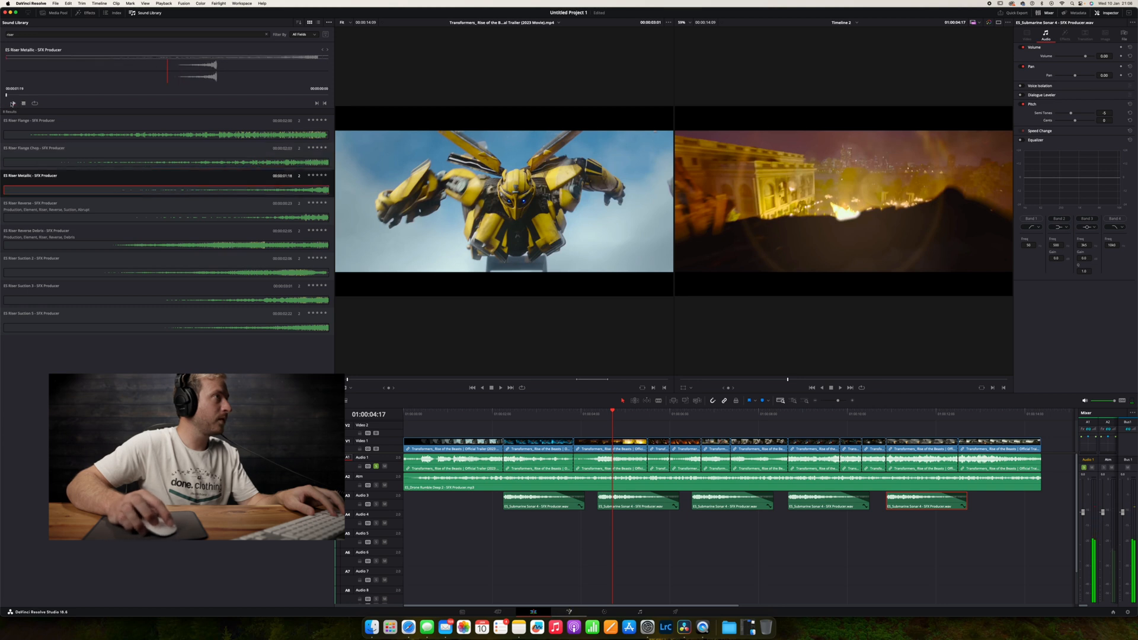
Audition ES Riser Reverse Debris, mark a 23-frame excerpt, and place it on Audio 4 ending at the second trailer clip's start
click(107, 234)
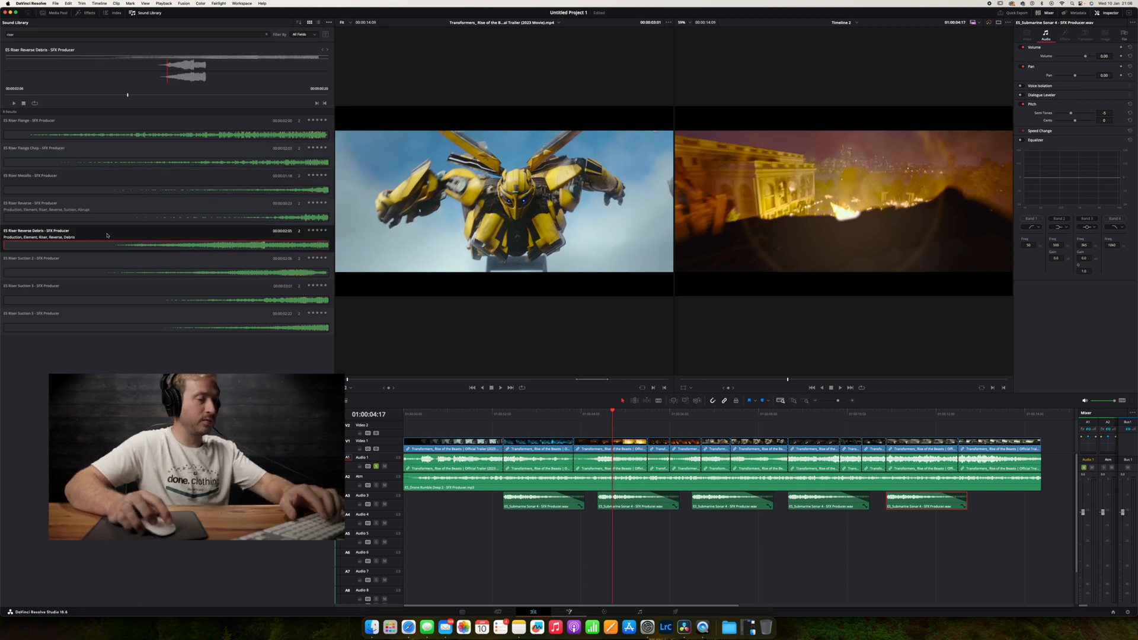
key(space)
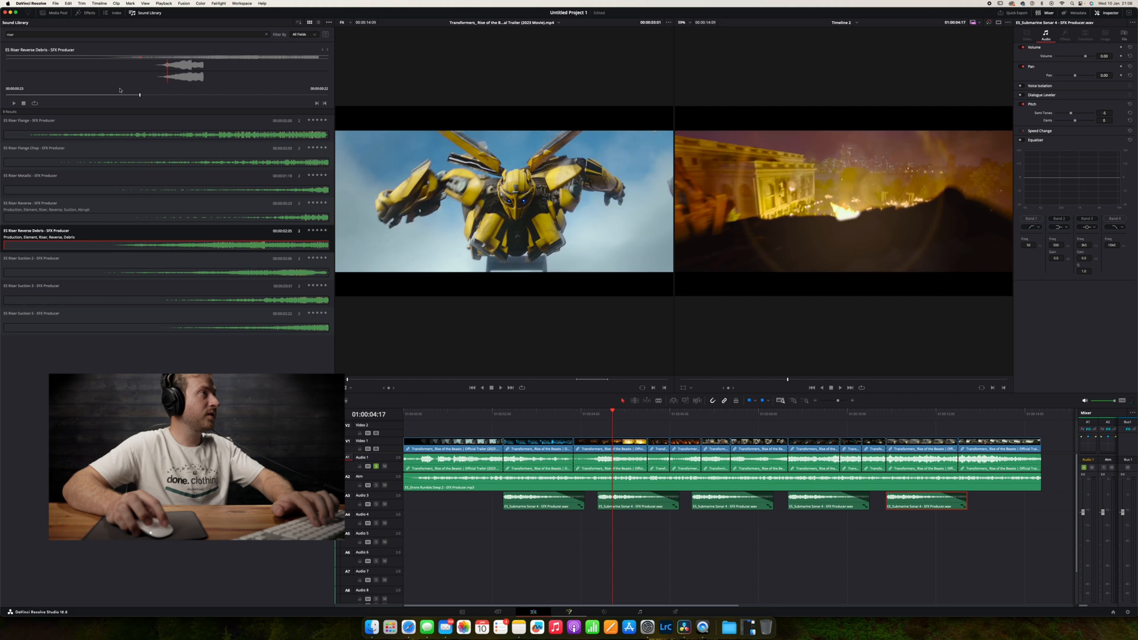
drag(124, 95, 121, 97)
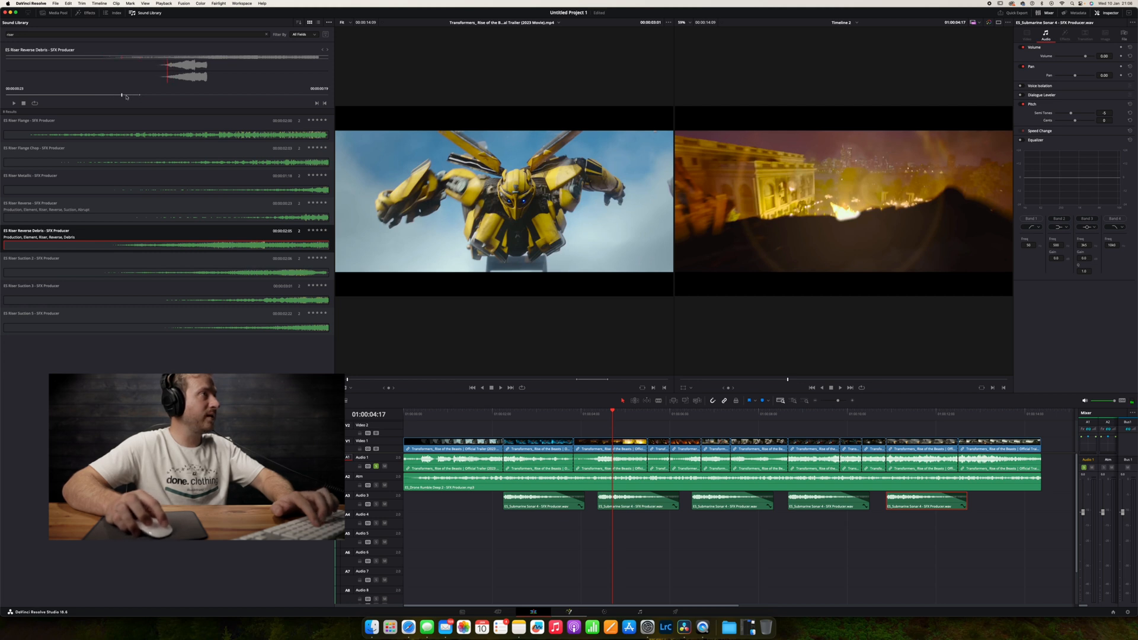
drag(142, 96, 104, 97)
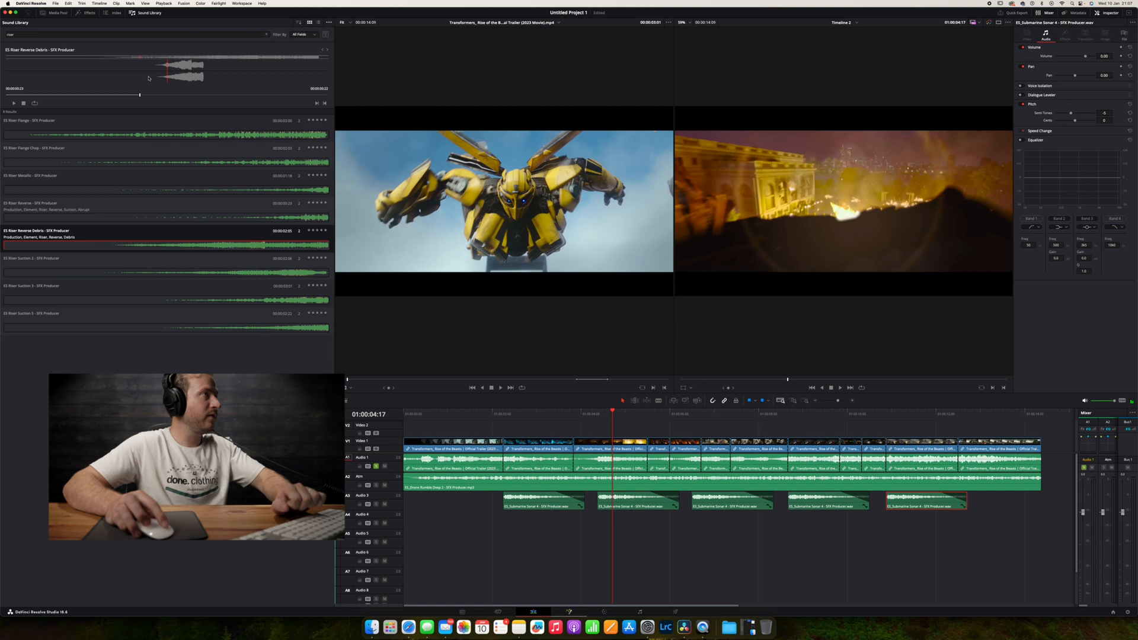
drag(556, 428, 459, 524)
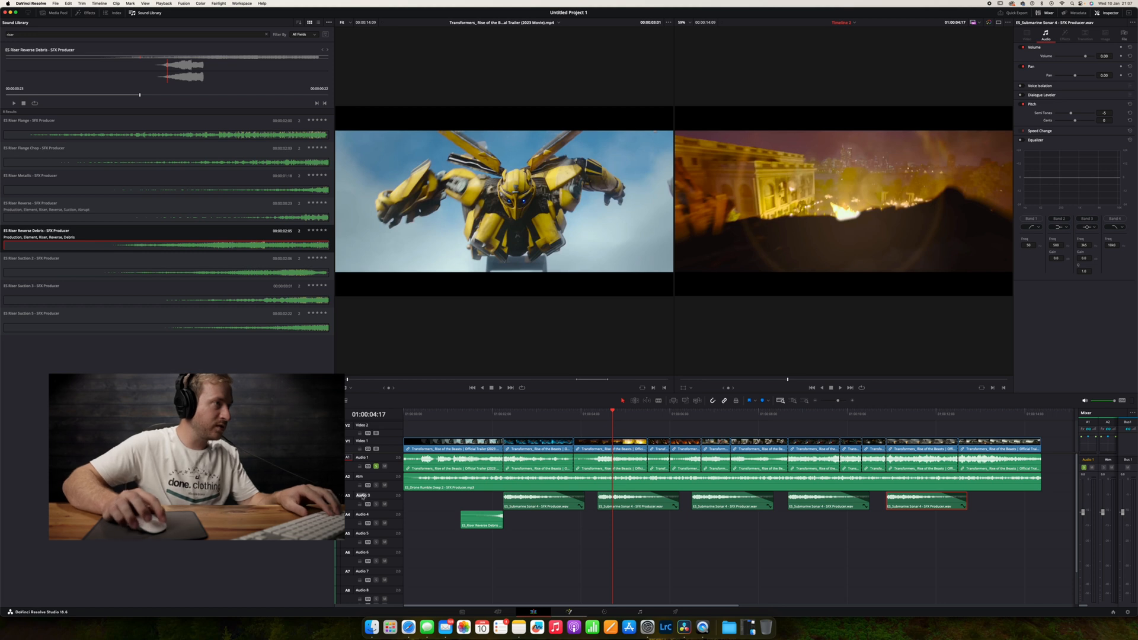
Rename the Audio 3 track as Sonar
text(Sou)
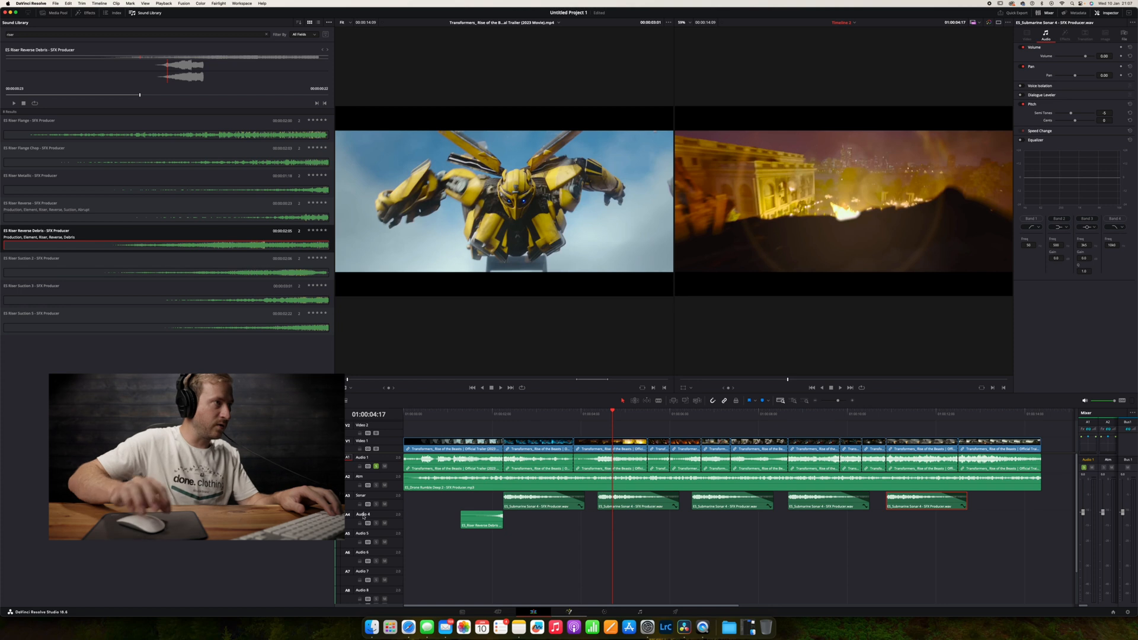
Rename the Audio 4 track as Risers, and replay the first transition with the Sonar and Risers tracks soloed
double_click(363, 517)
scroll(363, 517, down, 1)
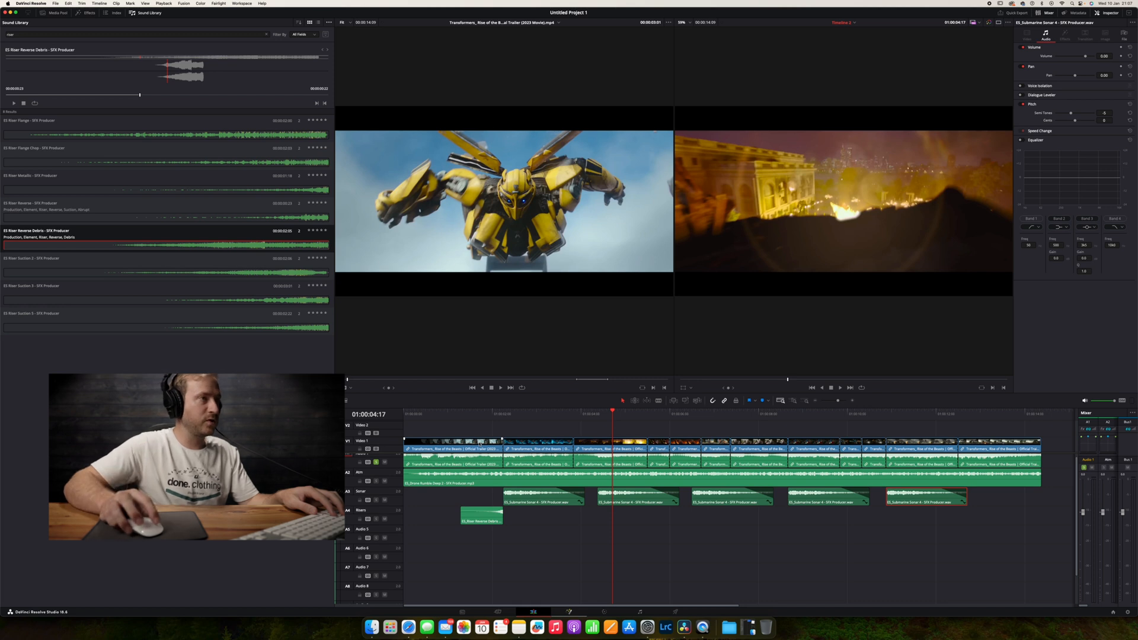
key(space)
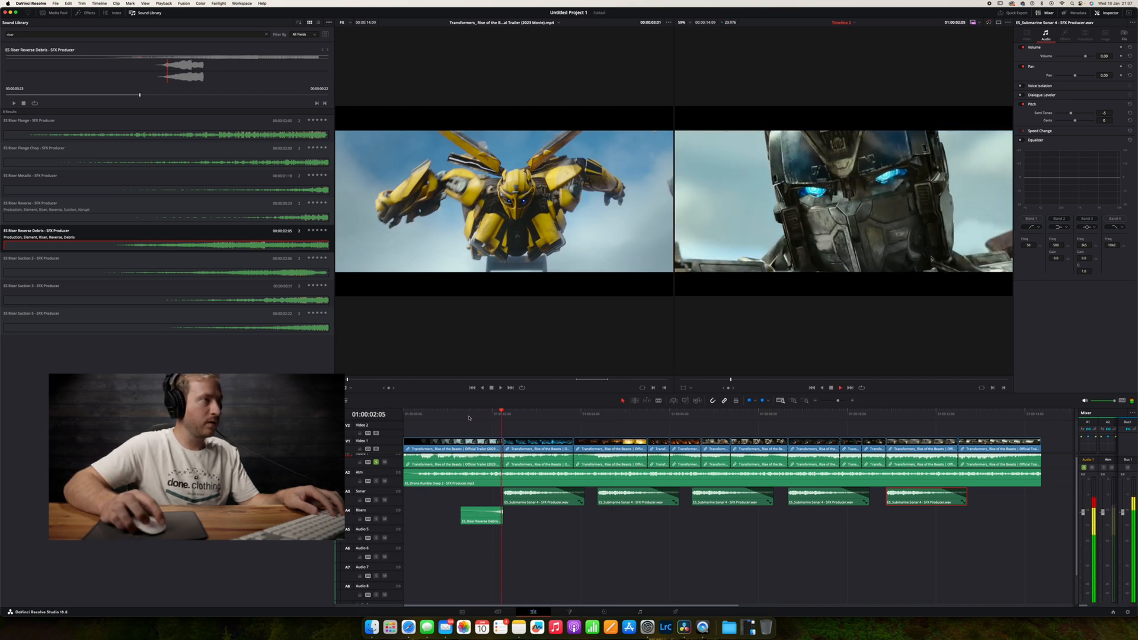
key(space)
click(376, 502)
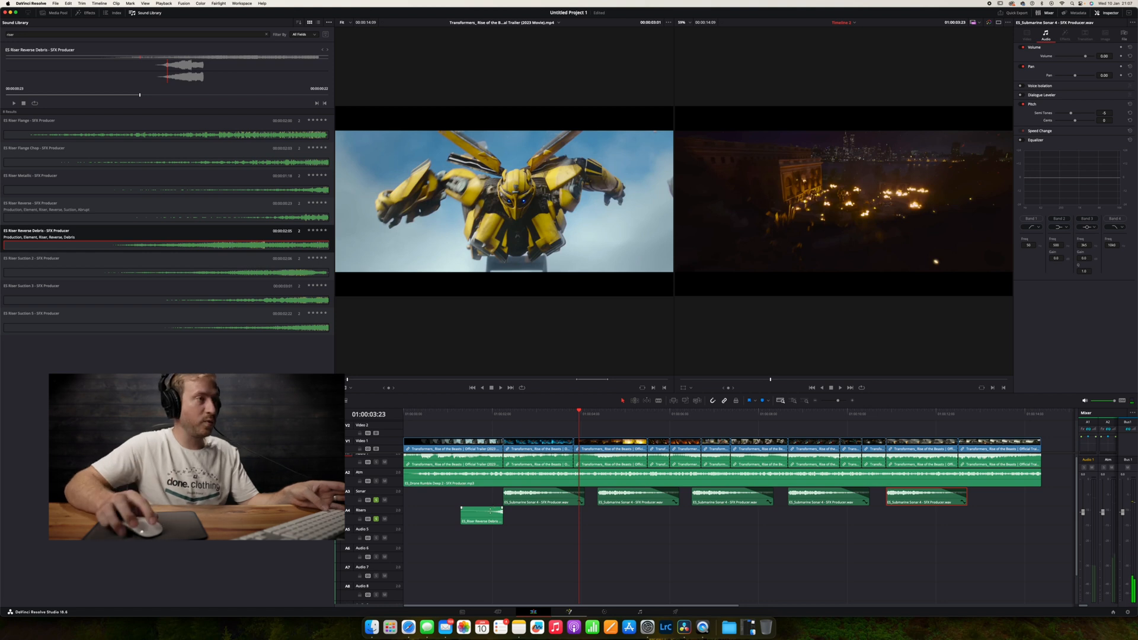
Duplicate the riser on the Risers track so a copy ends at each of the other four sonar pings, and play the result
drag(489, 519, 866, 516)
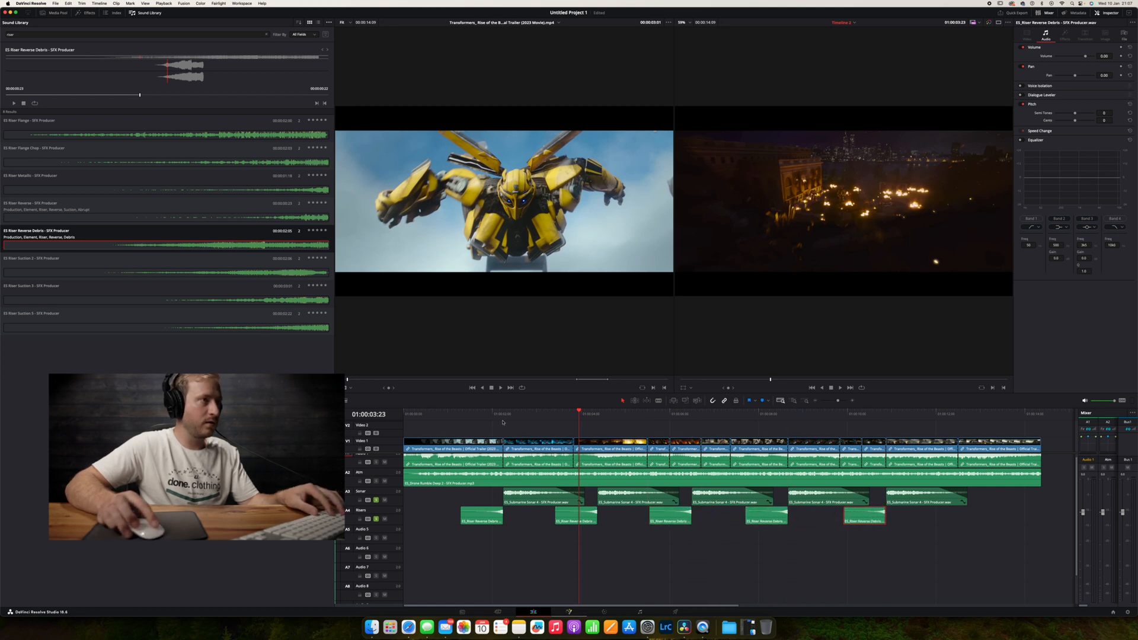
click(473, 414)
key(space)
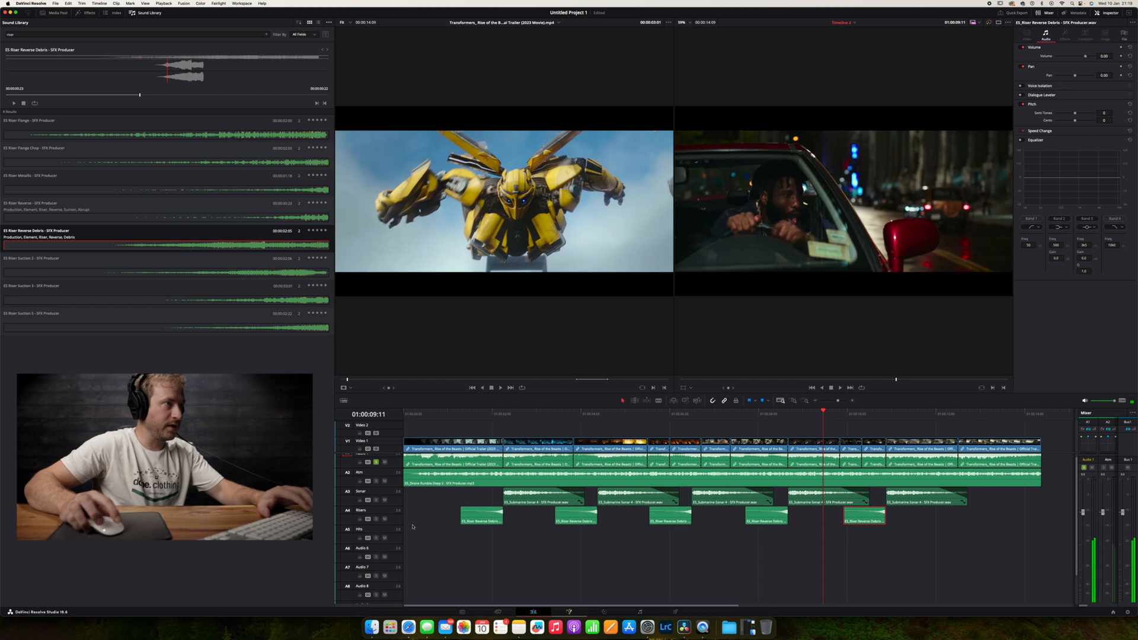
Rename the Audio 5 track as Hits, and replay the original Audio 1 hits around 01:00:04 and 01:00:10:21
click(382, 537)
click(420, 532)
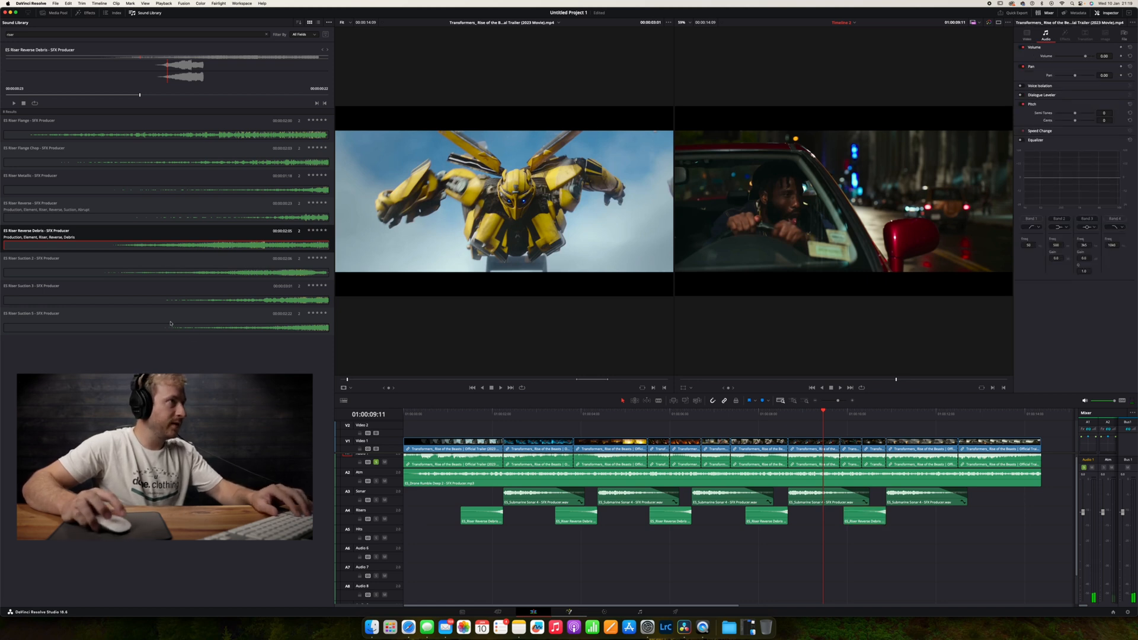
key(space)
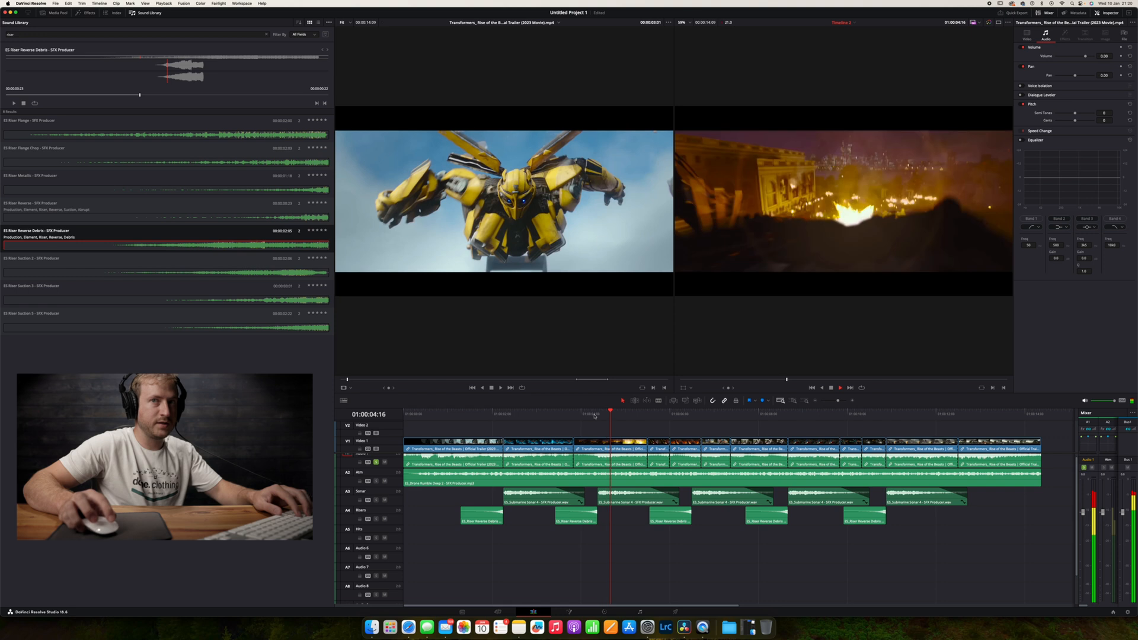
click(860, 414)
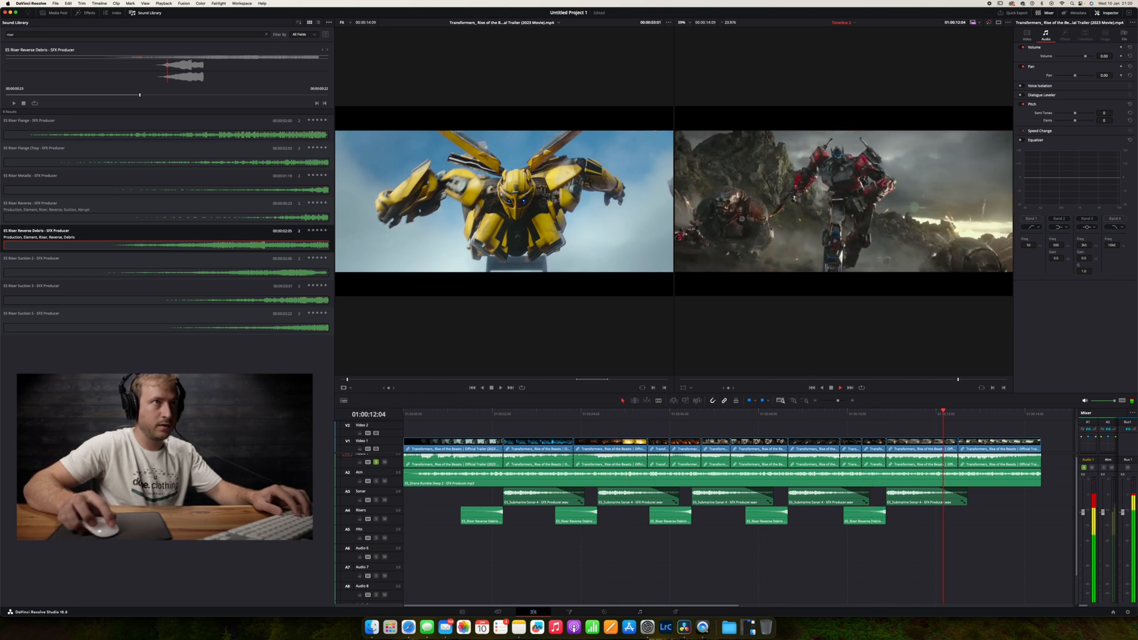
click(878, 418)
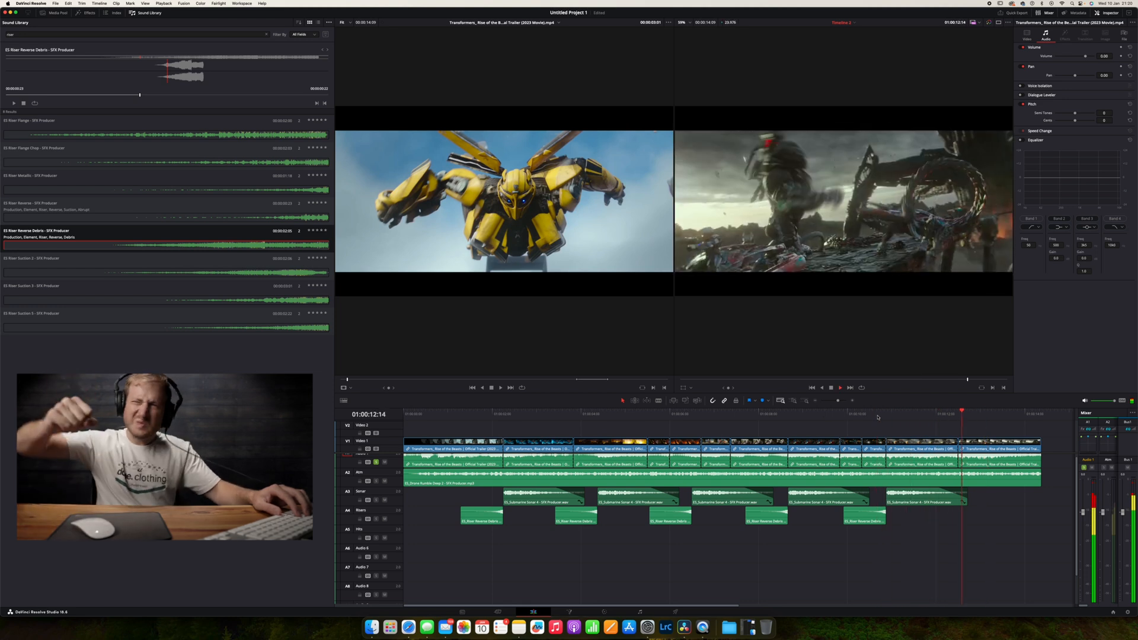
click(886, 418)
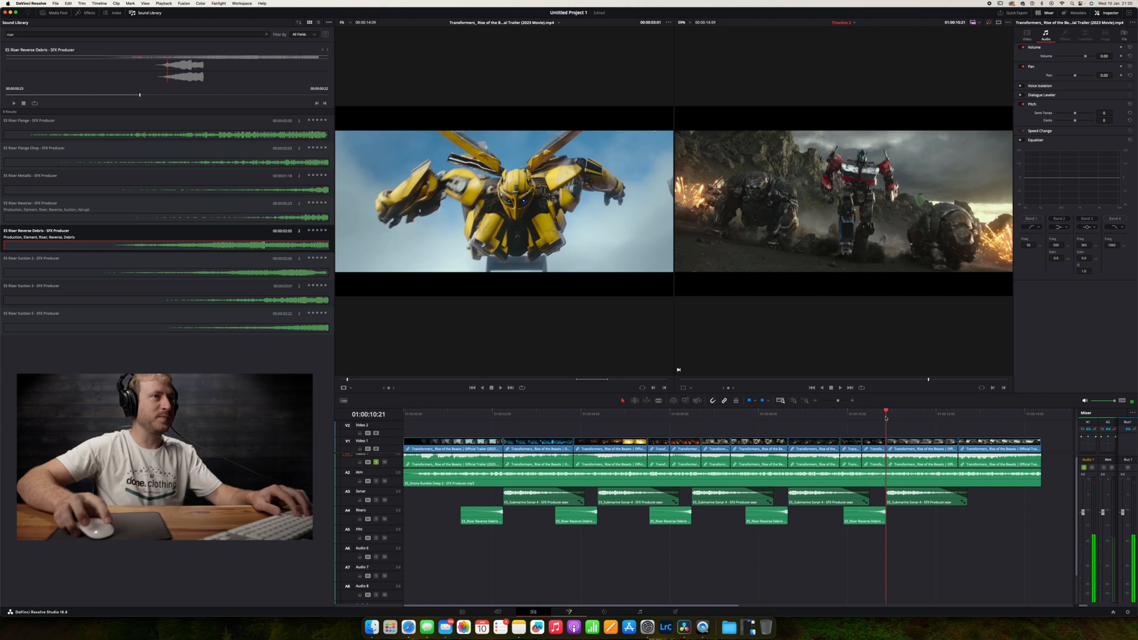
Search the Sound Library for "hit", and place ES LFE Impact Bass on the Hits track at each of the five sonar pings
click(22, 35)
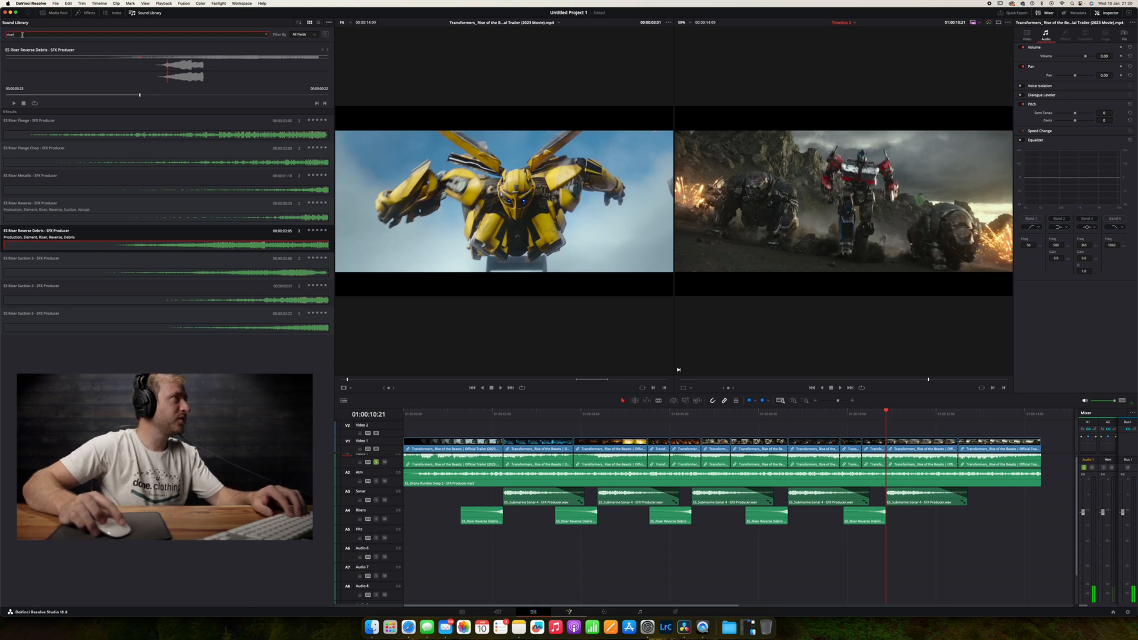
text(hit)
key(Return)
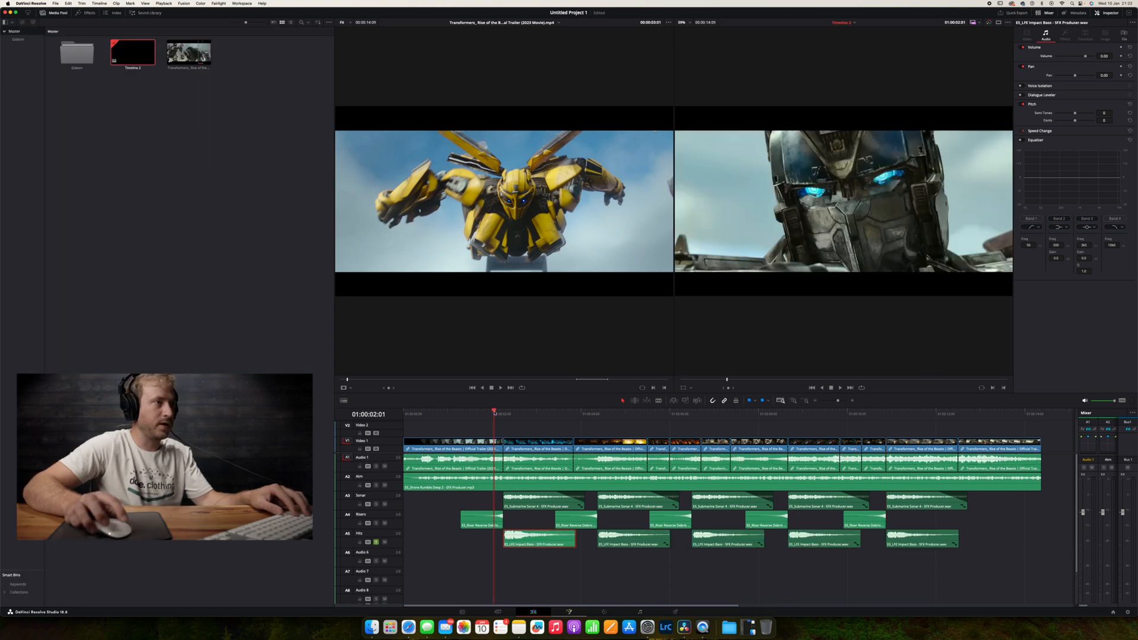
Play the first impact with only the Hits track soloed, and slightly lower the volume of the first LFE Impact Bass clip
key(space)
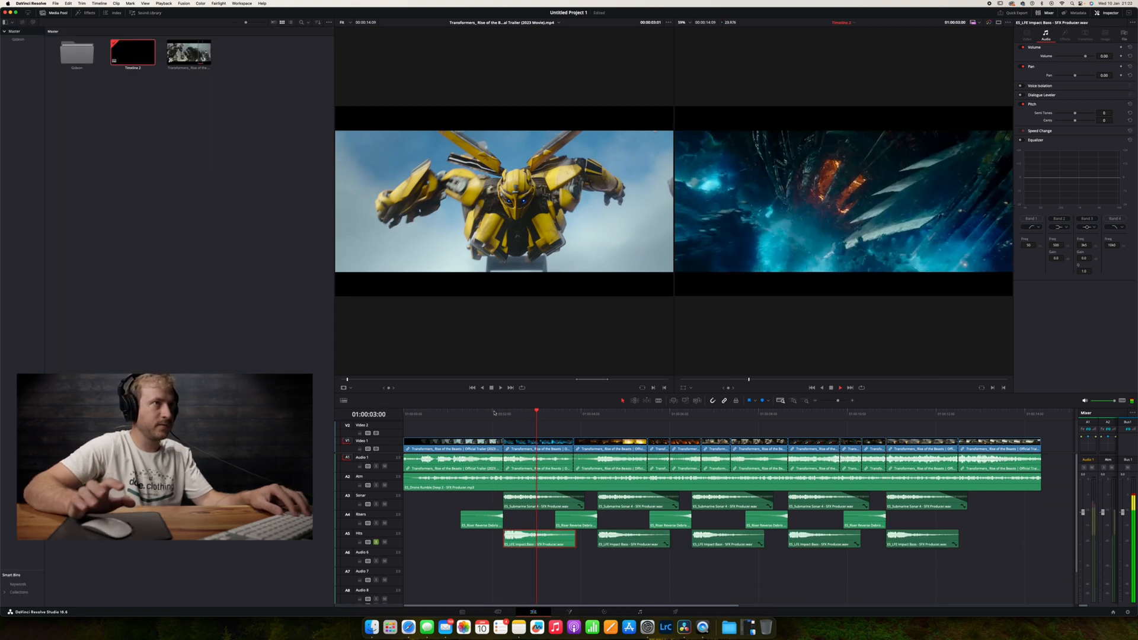
key(space)
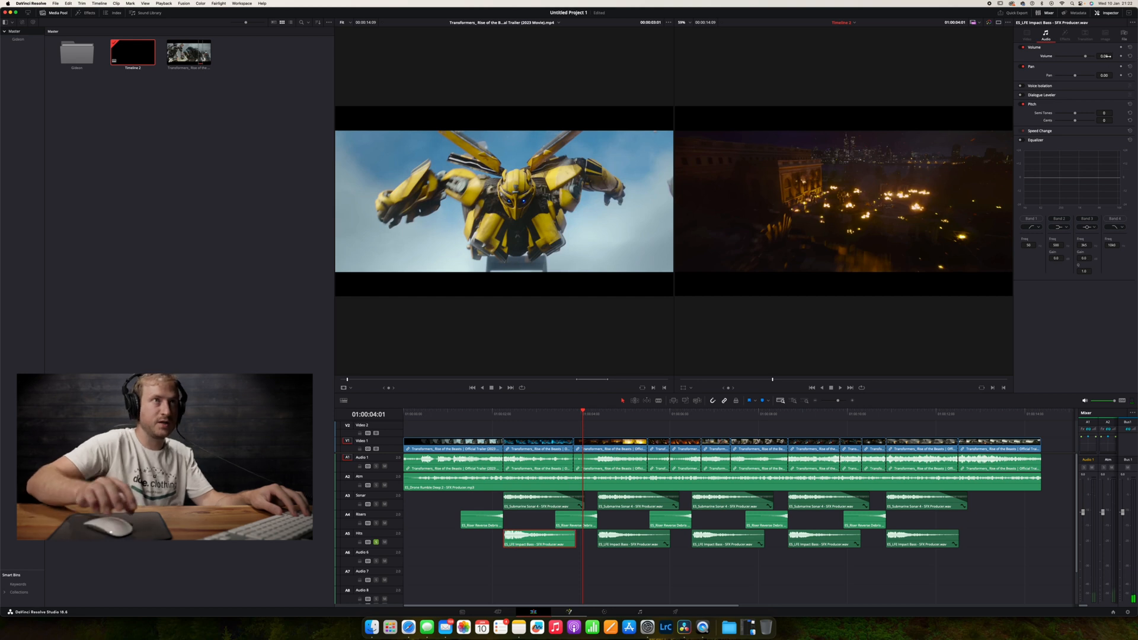
drag(1105, 56, 1102, 55)
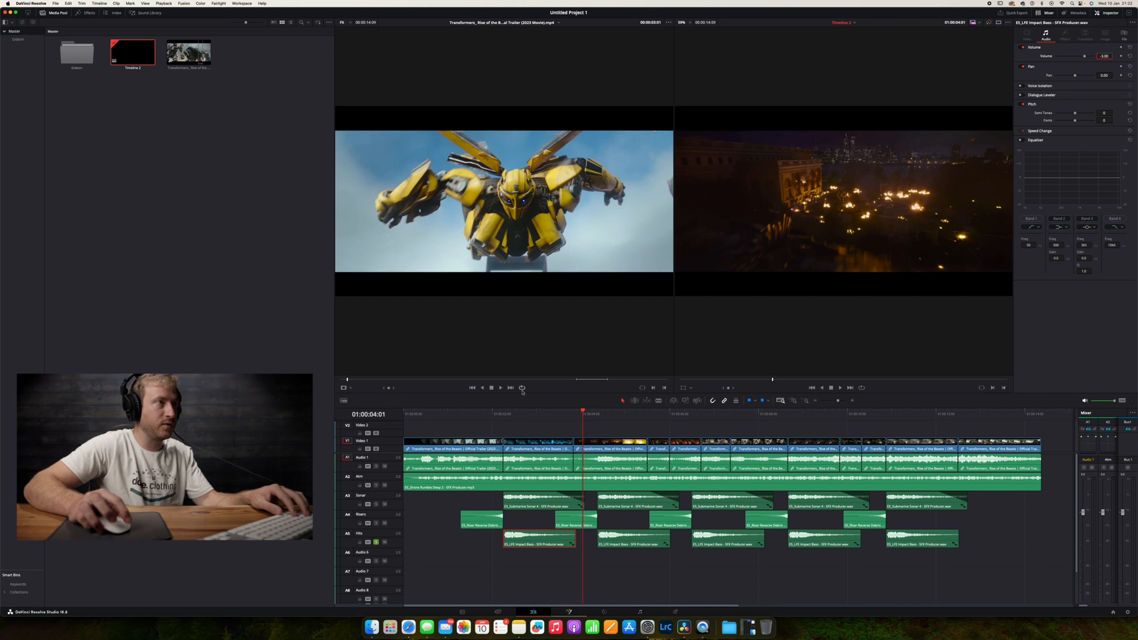
Play the transitions from 01:00:01:22, adding the Sonar, Risers and Atm tracks to the soloed Hits track
drag(500, 411, 489, 414)
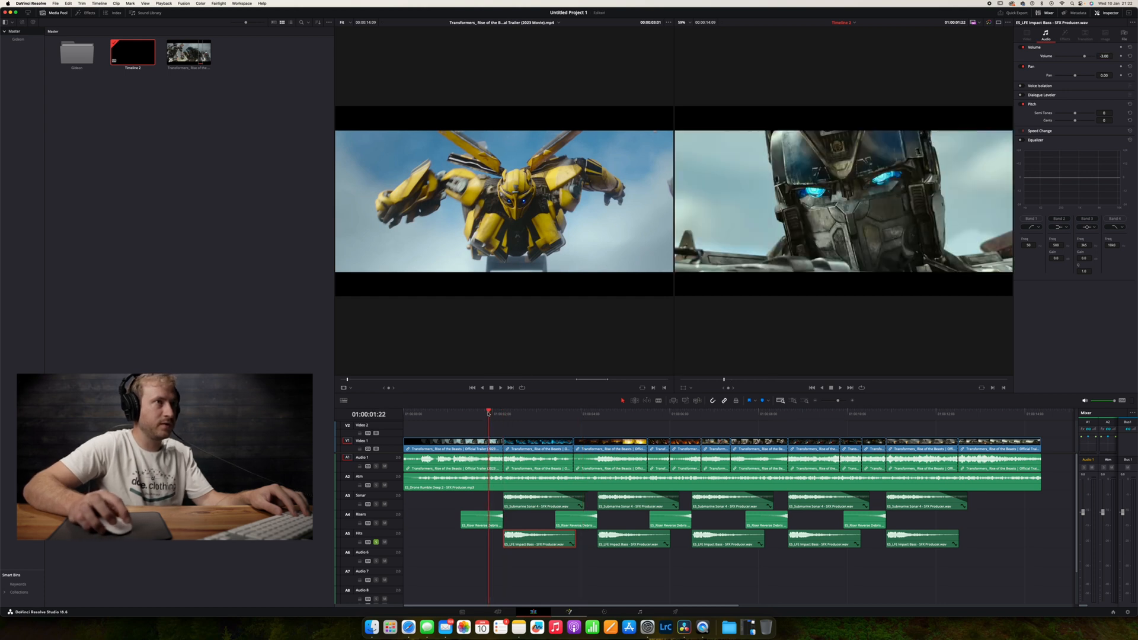
key(space)
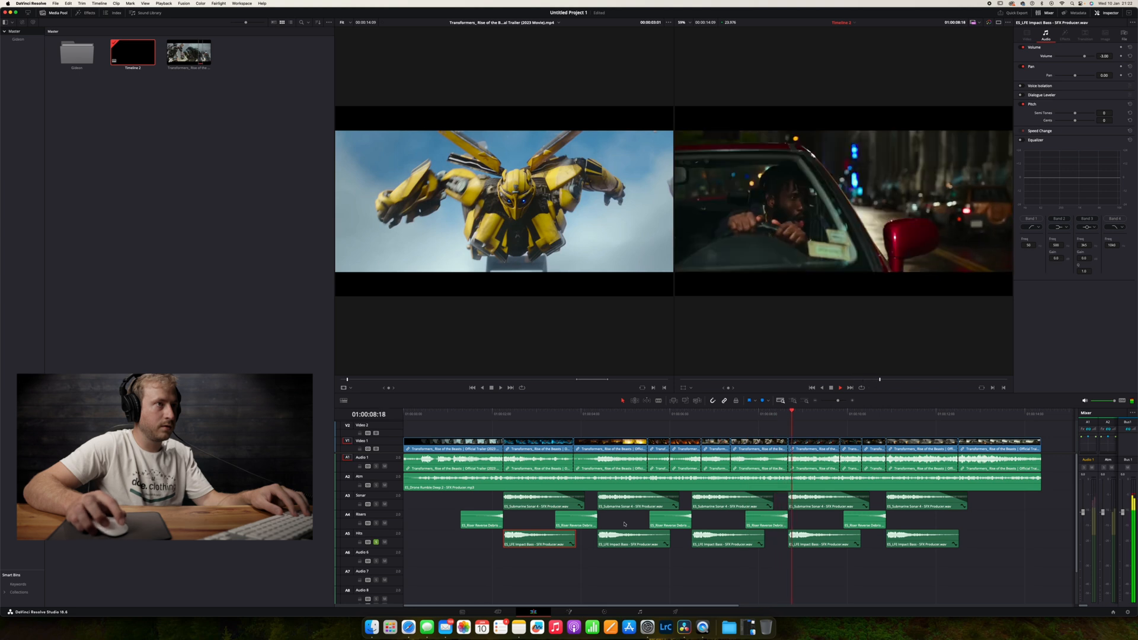
click(377, 524)
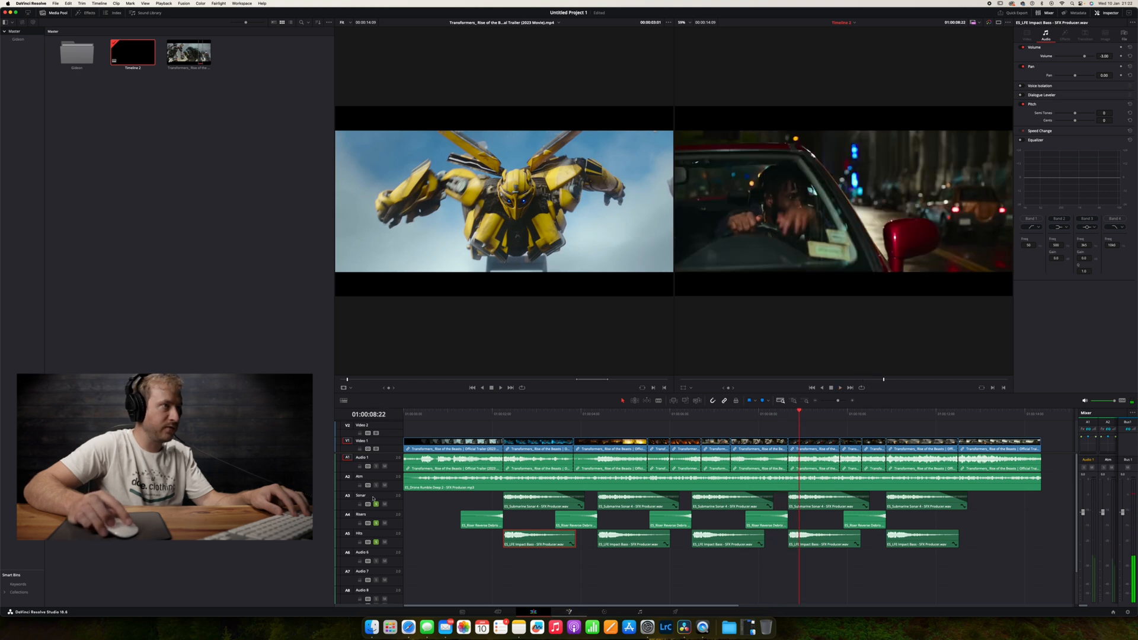
click(376, 485)
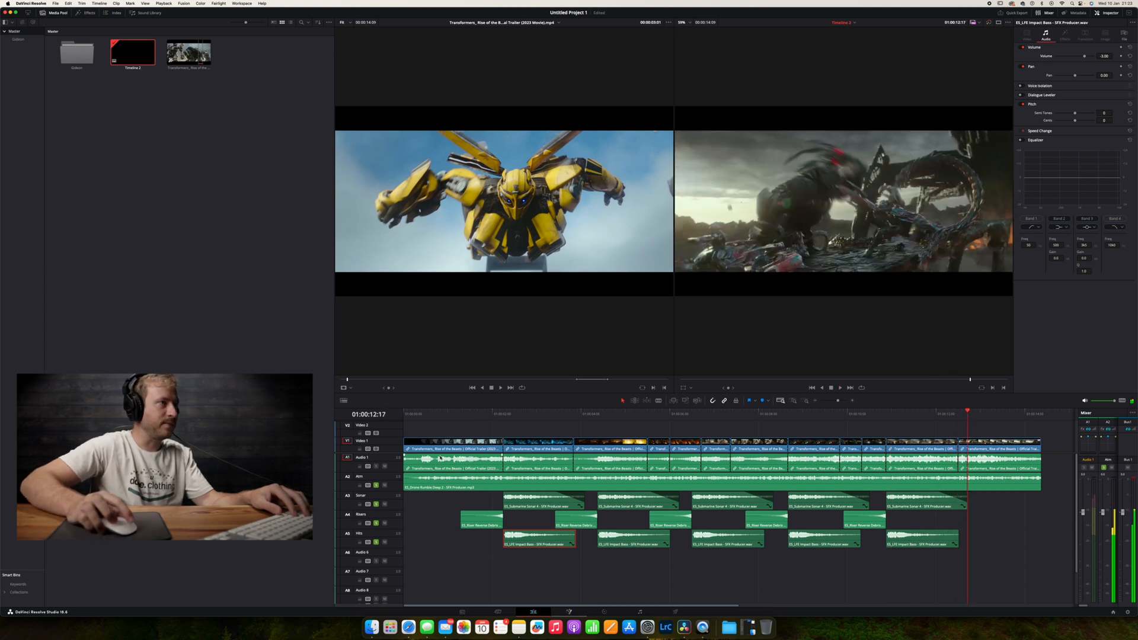
Solo only Audio 1, and replay the original sound of the opening clip up to about 01:00:02:18
click(376, 466)
click(376, 485)
click(376, 504)
click(376, 523)
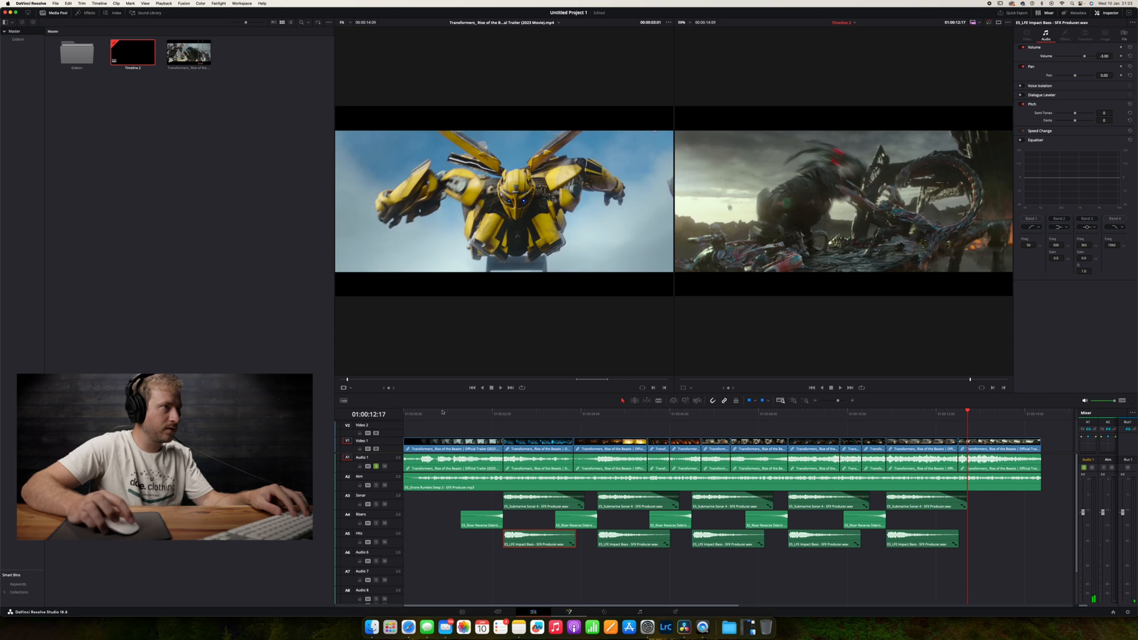
click(438, 412)
key(space)
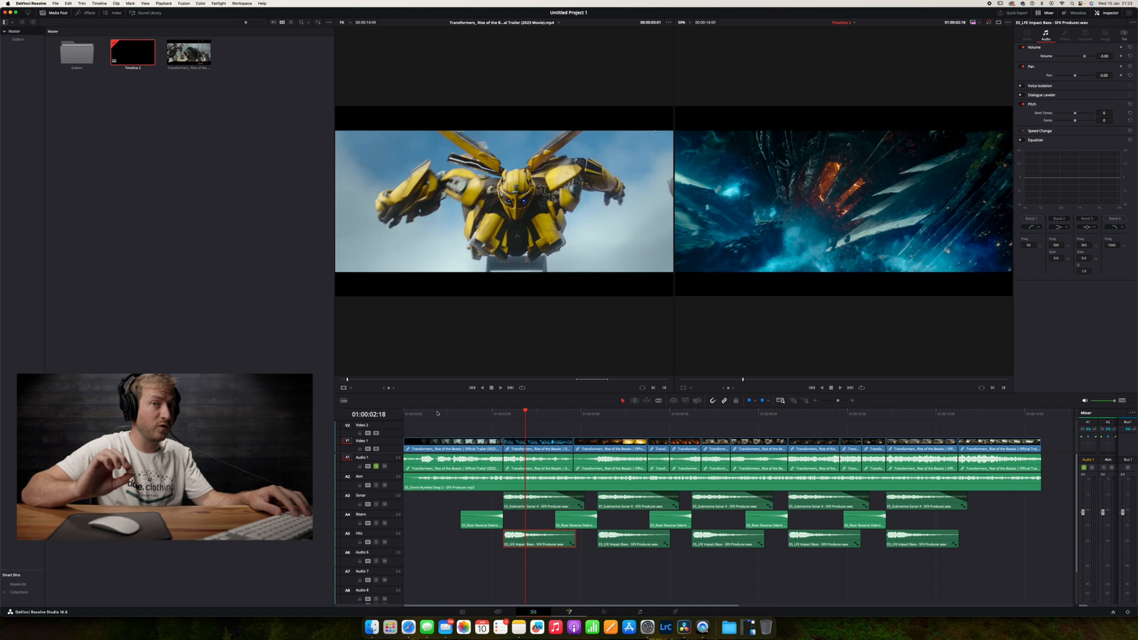
Copy the first trailer clip's audio from Audio 1 to Audio 6, and rename that track as Foley
drag(437, 414, 426, 414)
drag(434, 461, 435, 552)
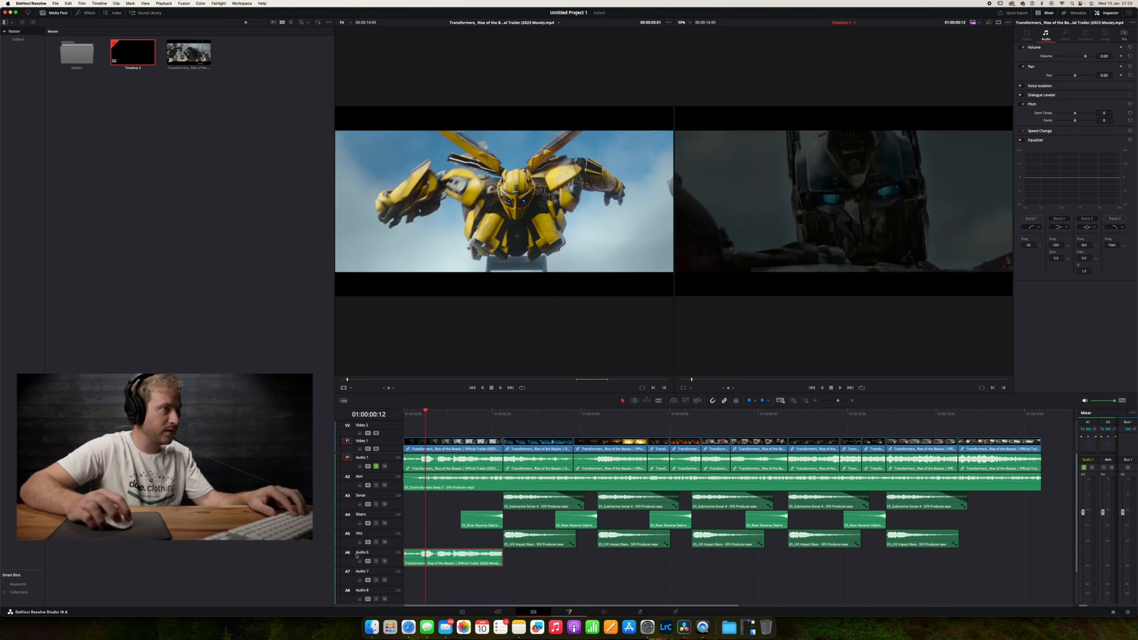
key(super+s)
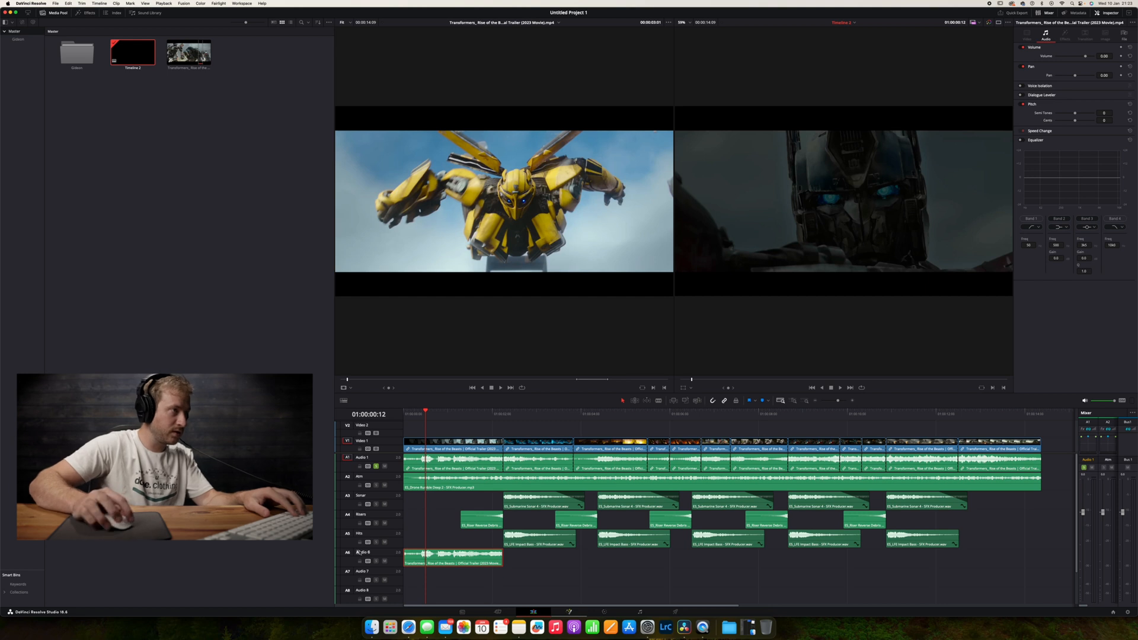
text(Foley)
key(Return)
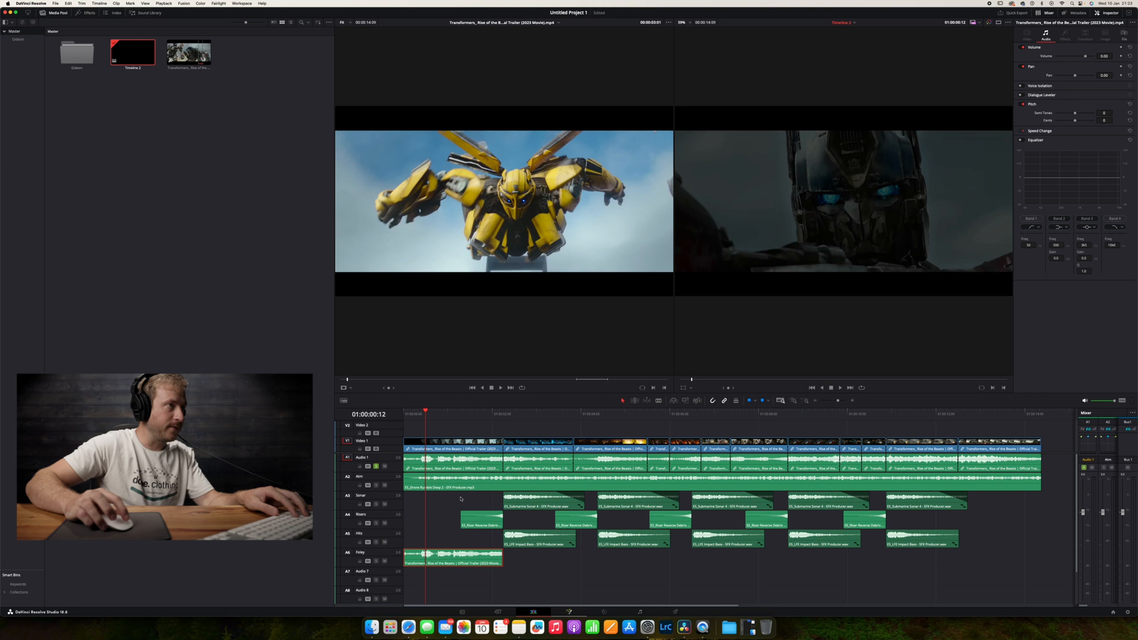
Trim the end of the Foley clip back to about 01:00:01:17, and replay the opening into the second trailer clip
key(space)
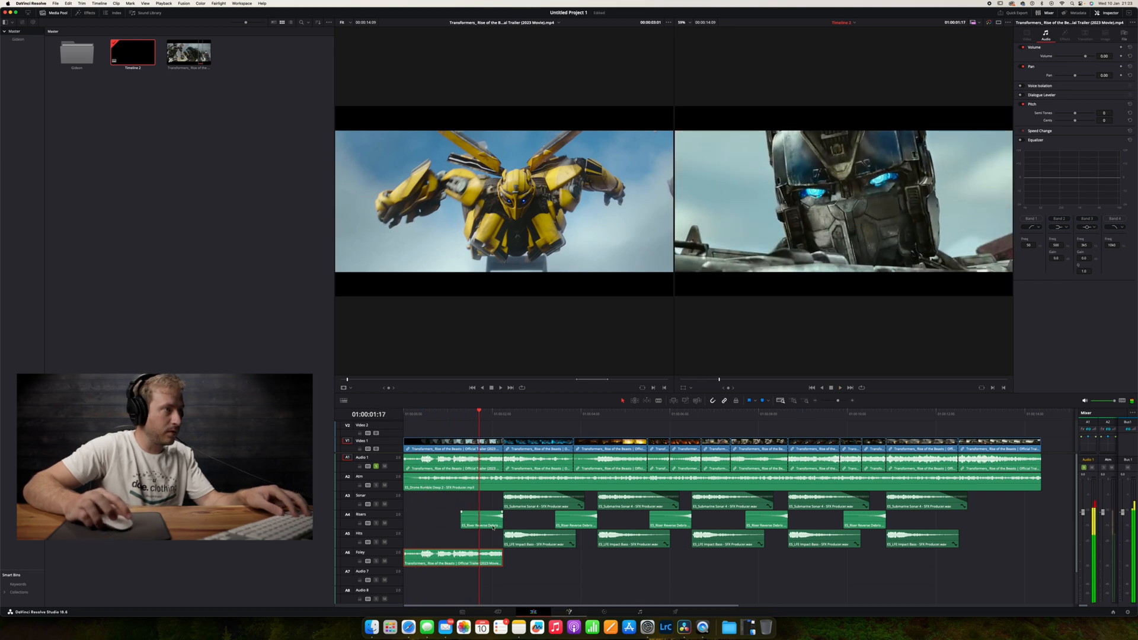
drag(501, 555, 480, 555)
click(424, 414)
key(space)
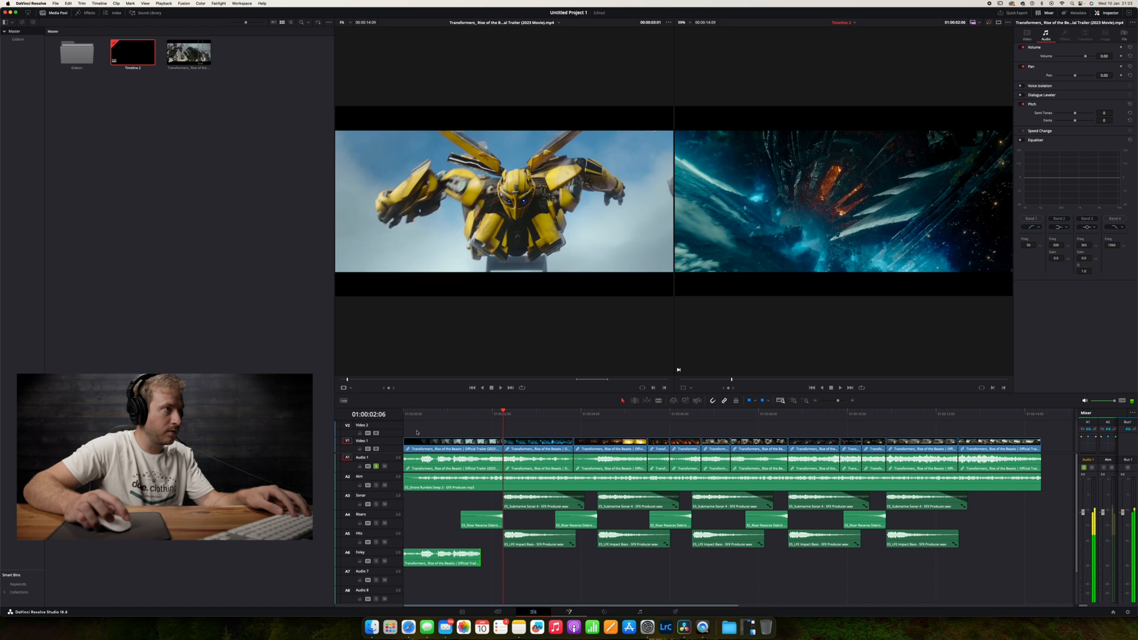
Mute Audio 1, replay the opening clip repeatedly from about 01:00:01:02 with the new layers, and mute the Foley track
click(384, 466)
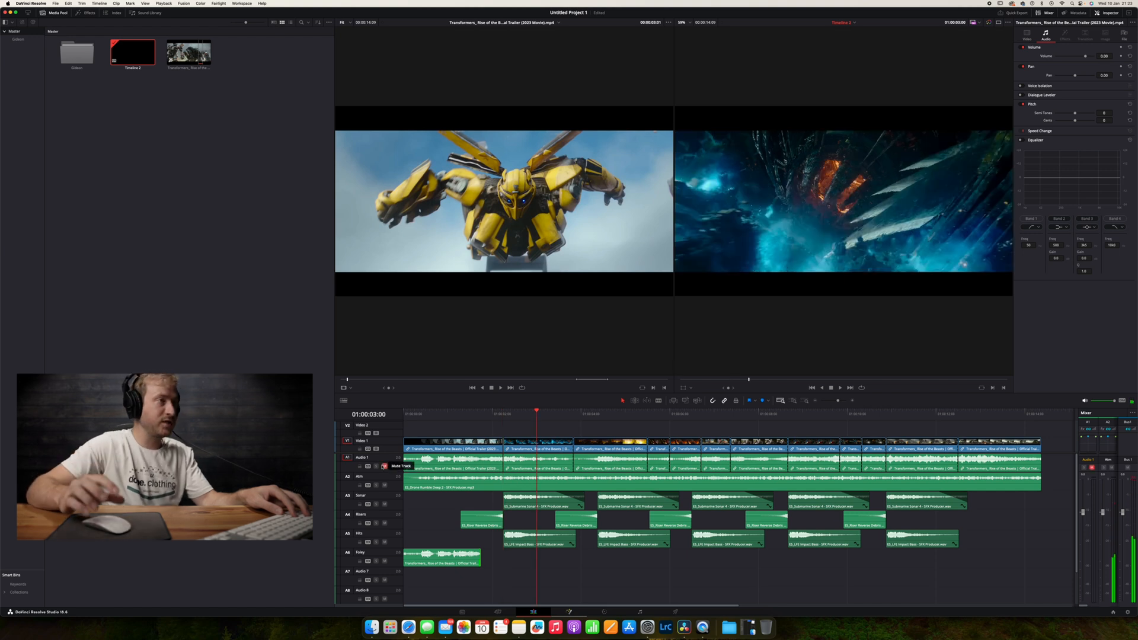
click(451, 415)
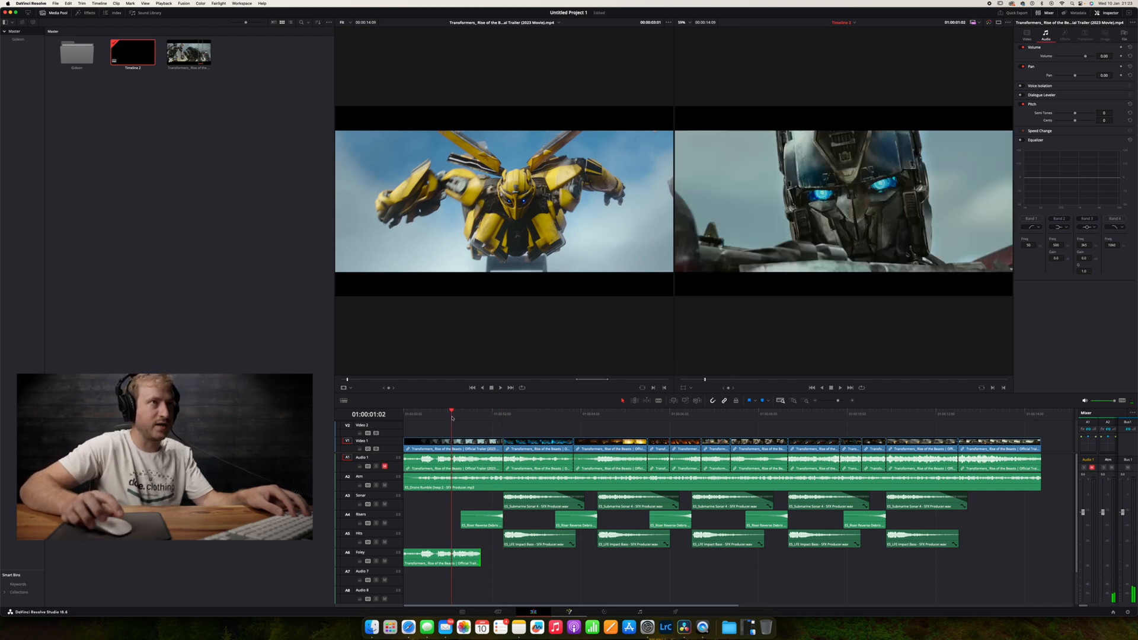
key(space)
key(space)
click(451, 418)
click(451, 418)
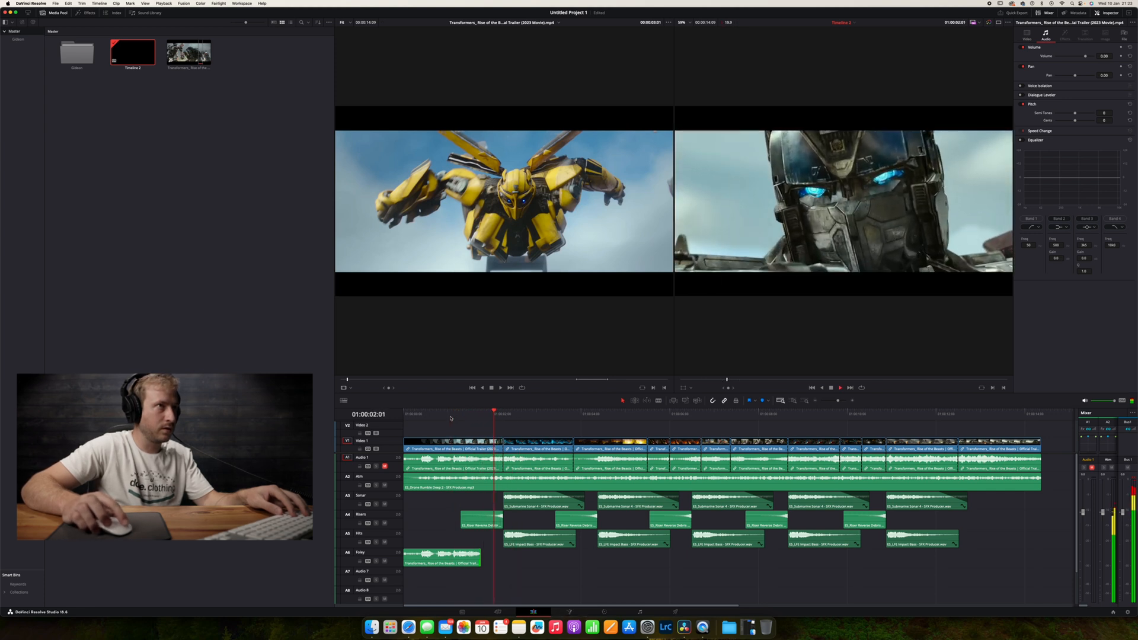
click(451, 417)
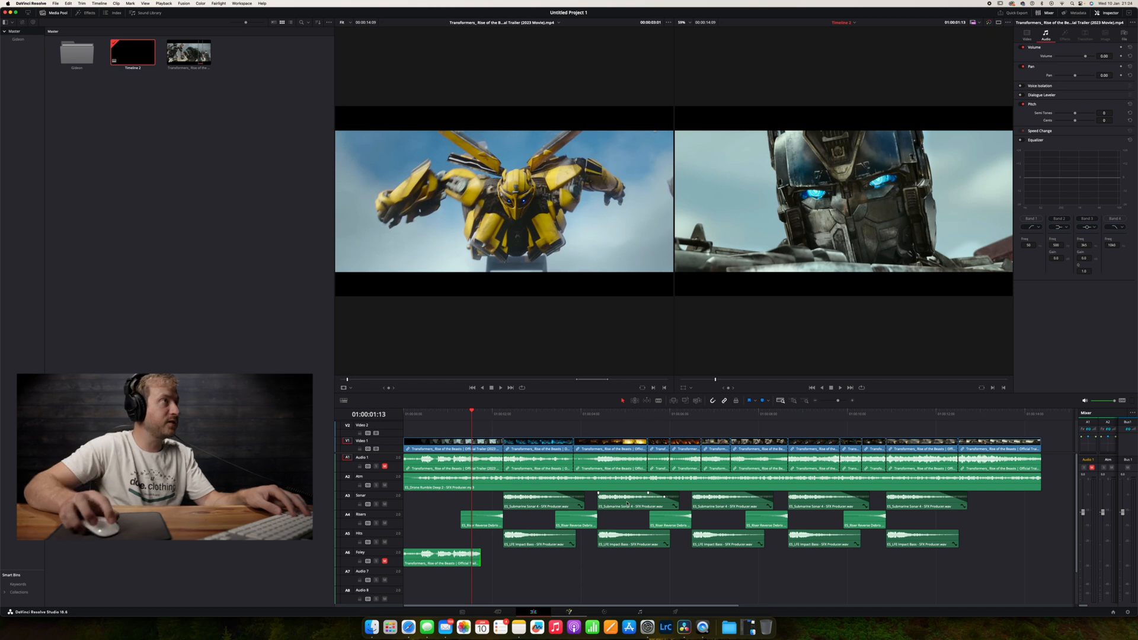
Search the Sound Library for "metal" and "robot", and audition the ES Mechanical Morph 1 sound
click(155, 13)
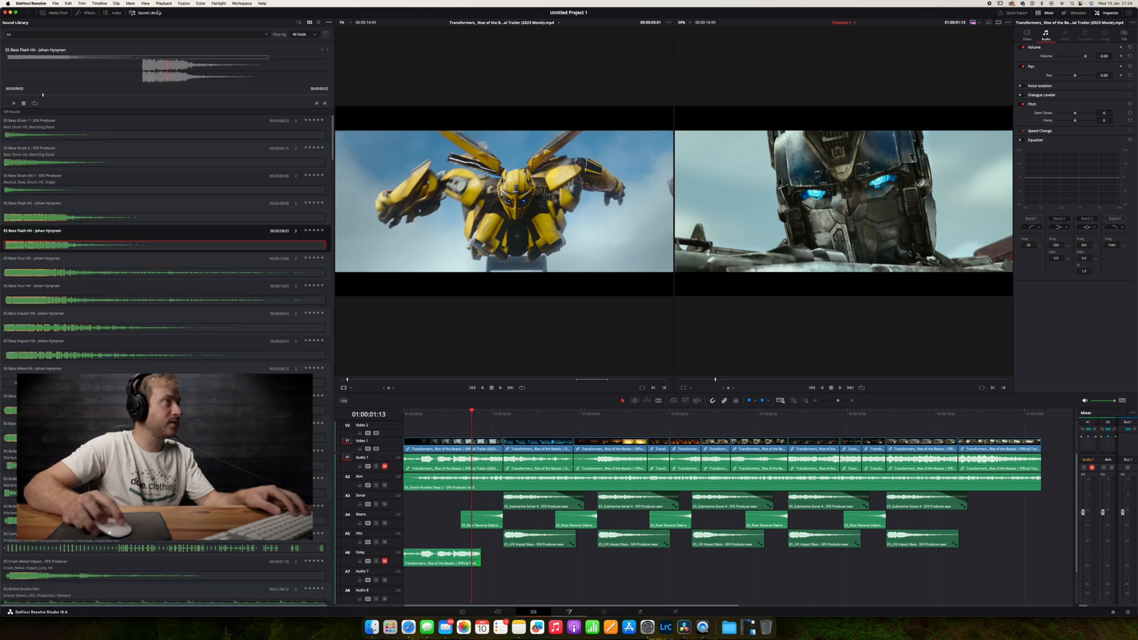
click(266, 35)
text(metal)
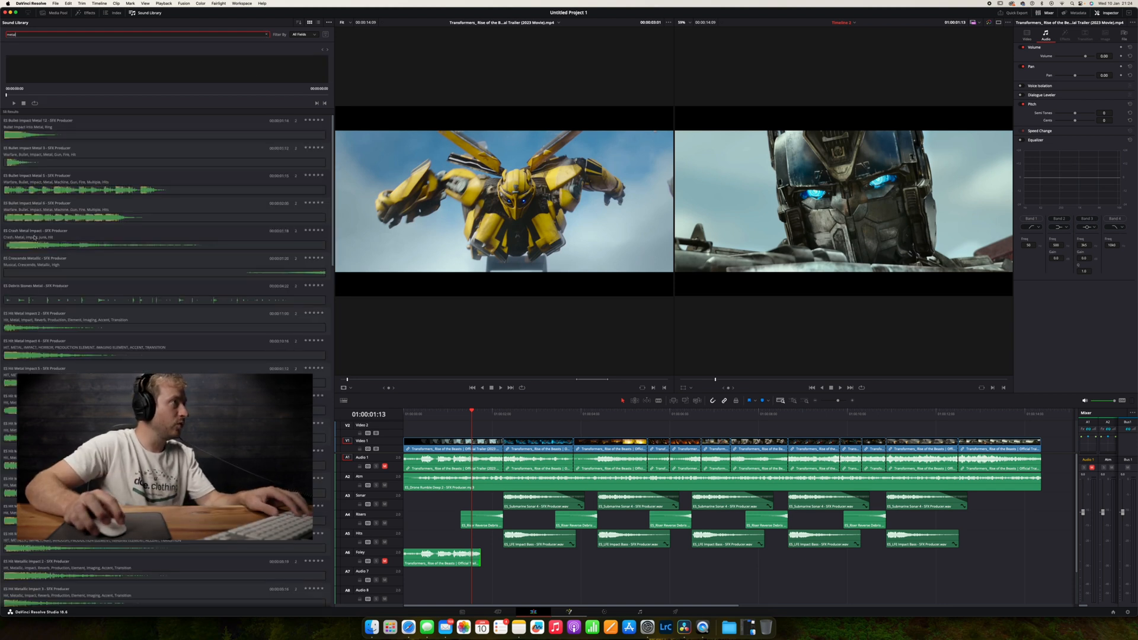
click(29, 295)
click(14, 103)
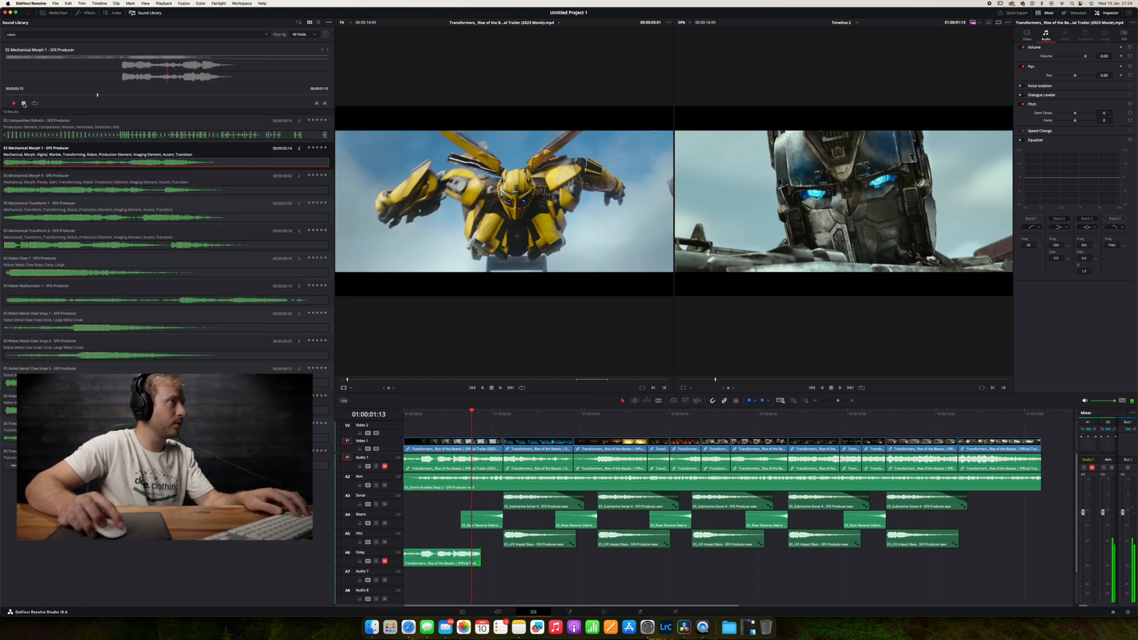
click(24, 103)
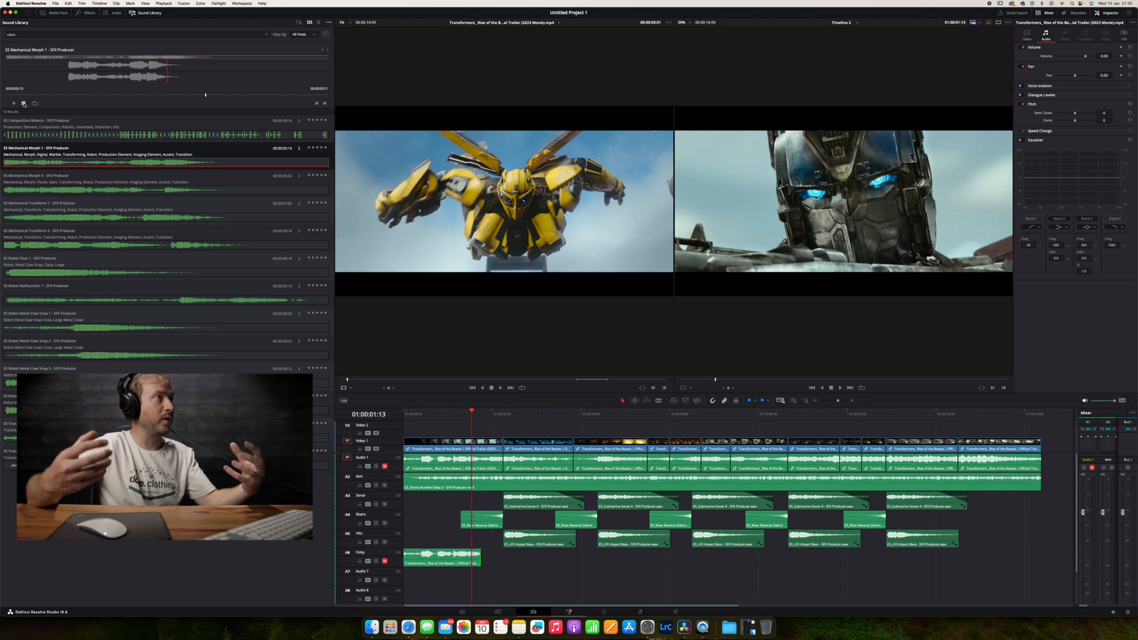
Search the Sound Library for "power up", and audition the PE Glitch 4 and Power Up Stinger 1 sounds
click(266, 34)
text(puwer u)
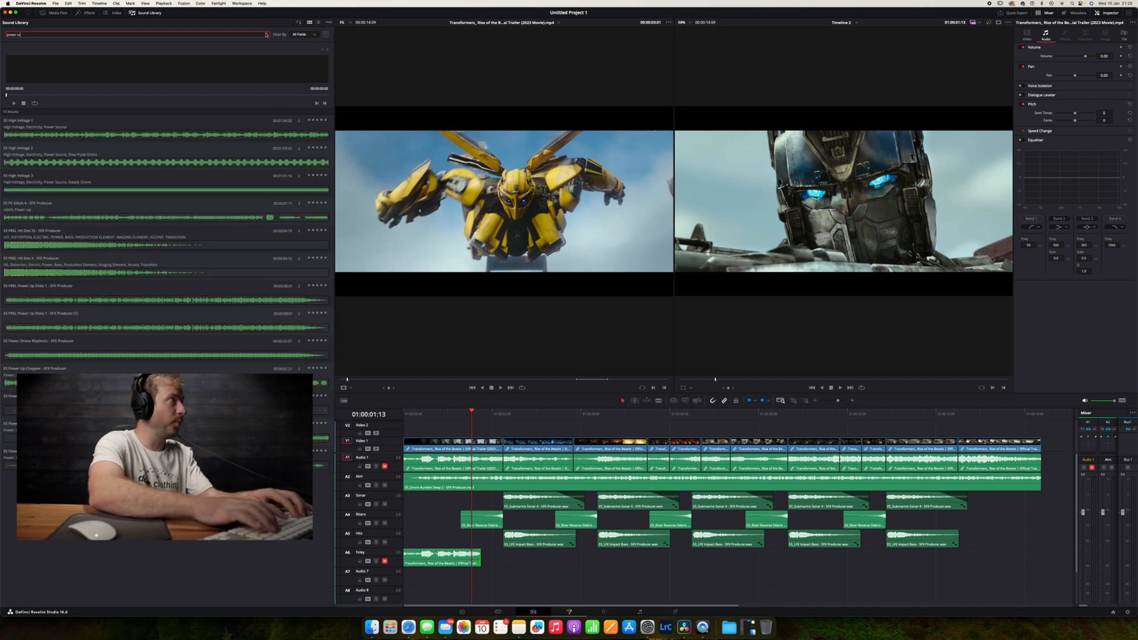
key(BackSpace)
text(up)
click(71, 148)
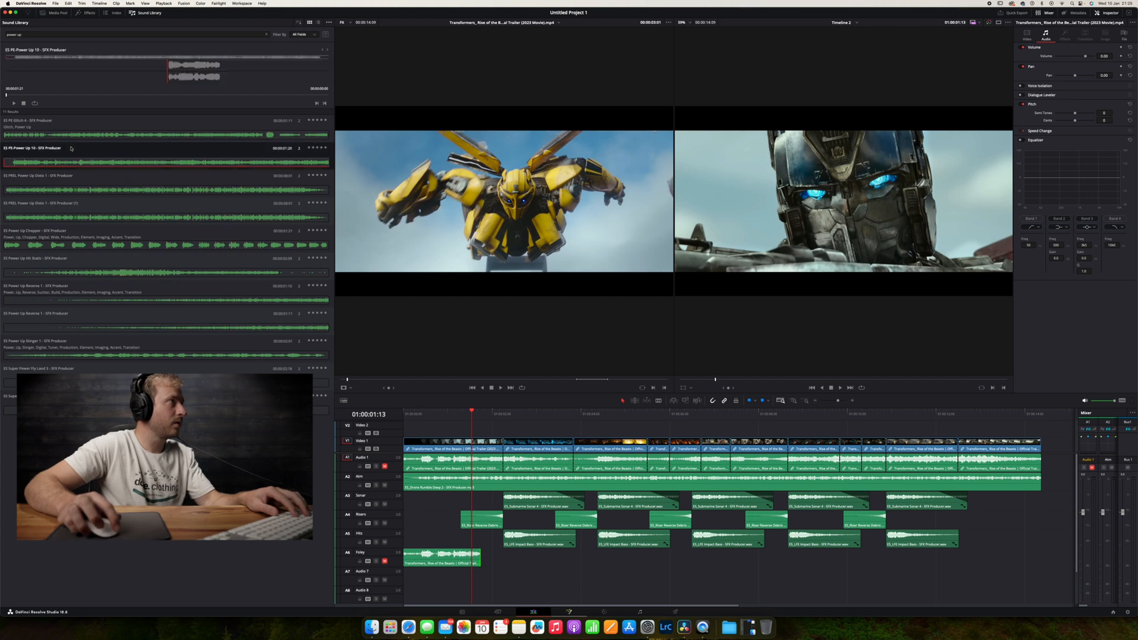
click(55, 135)
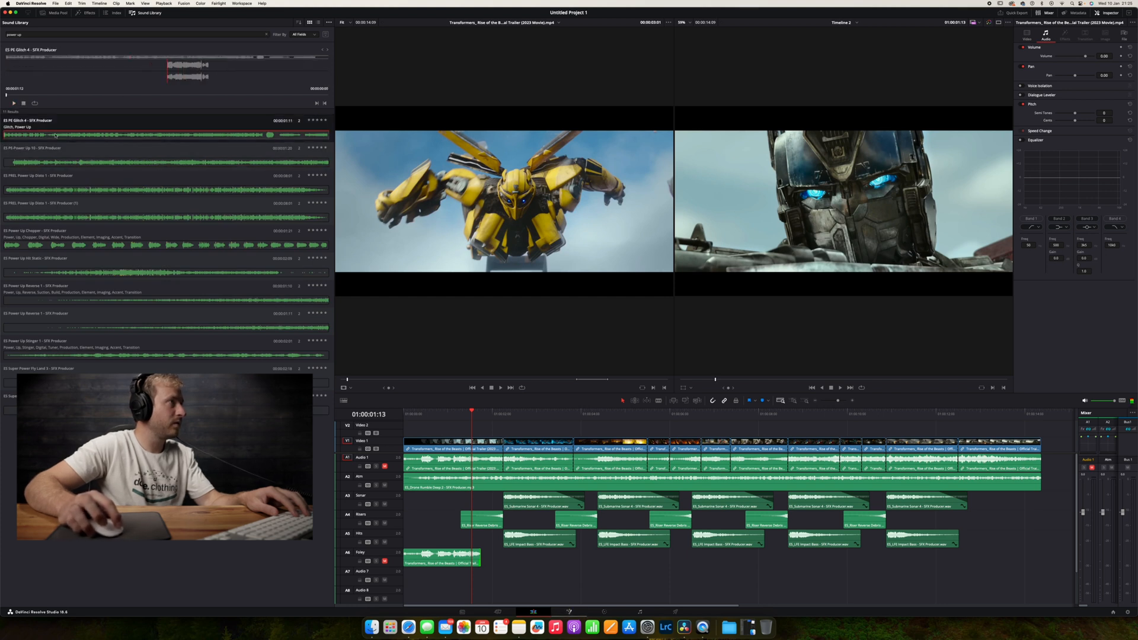
click(14, 104)
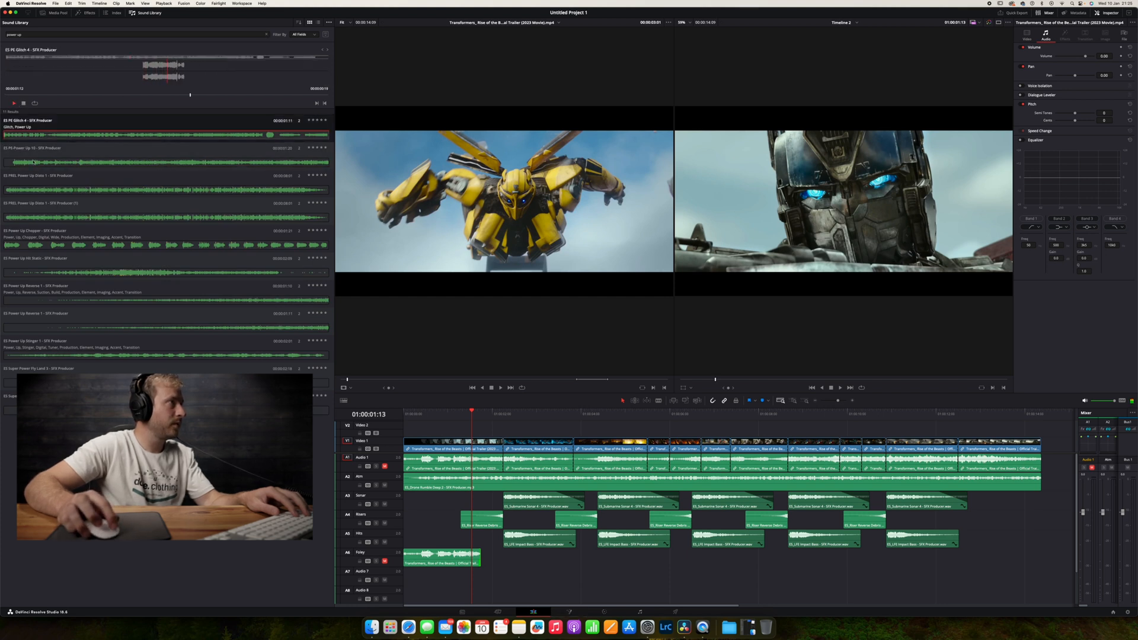
click(43, 183)
click(15, 104)
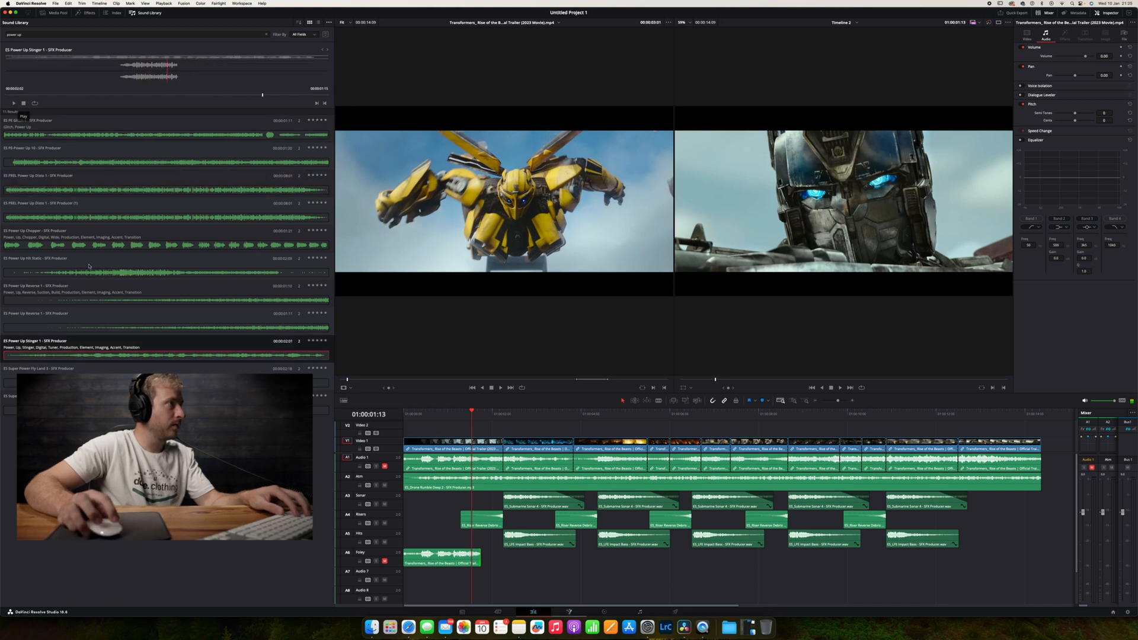
Place ES Power Up Stinger 1 on Audio 7 beneath the end of the Foley clip, and rename that track as SFX 1
drag(95, 348, 432, 574)
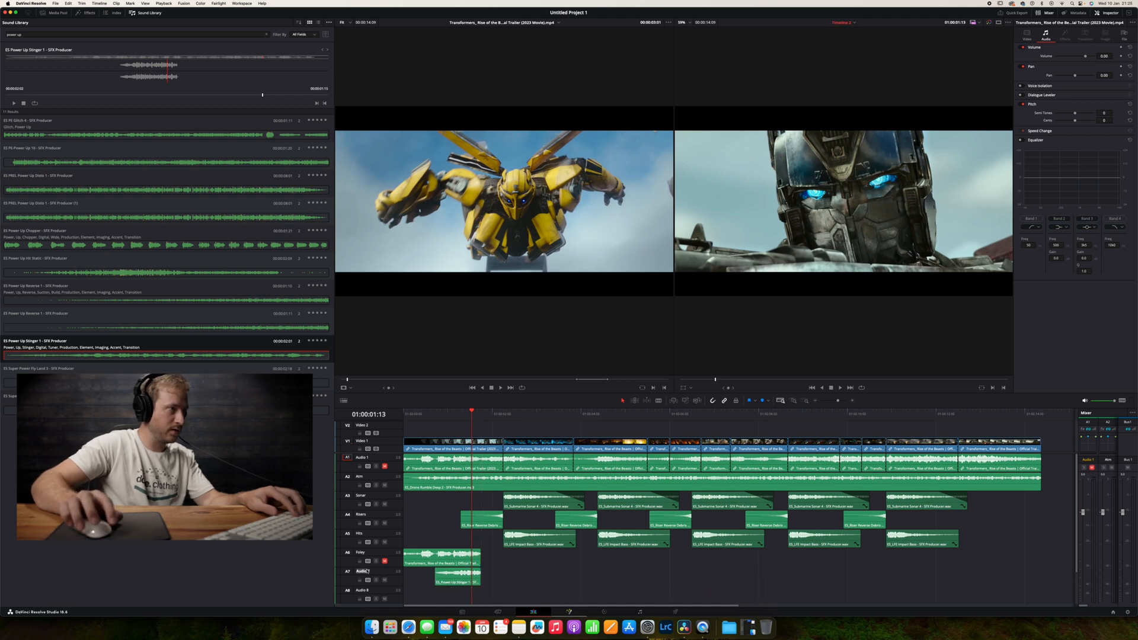
text(SF)
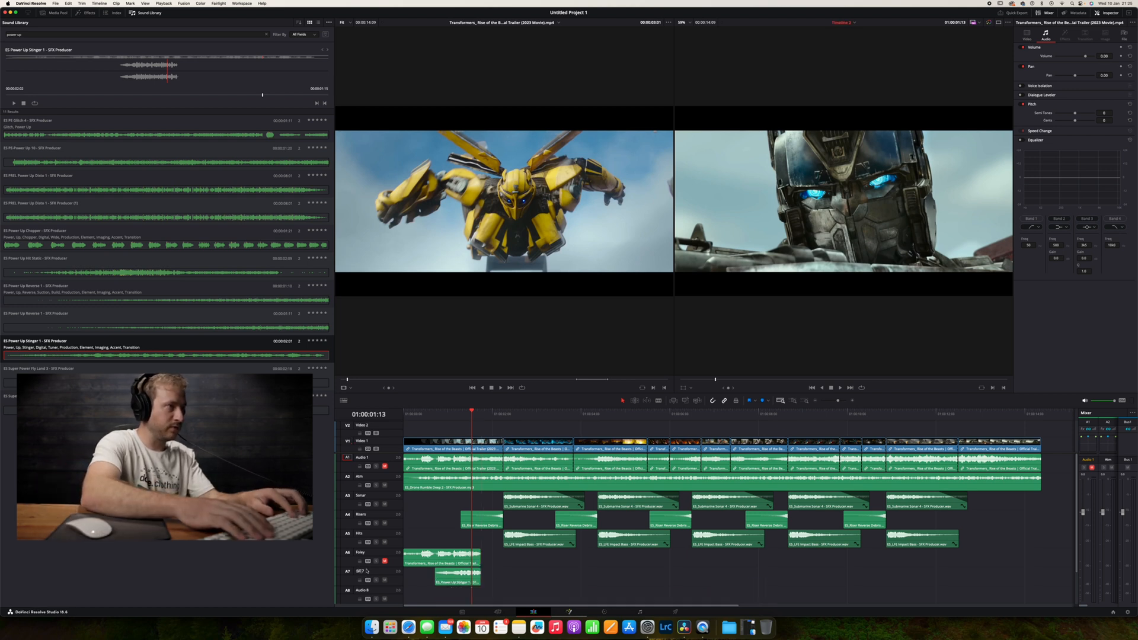
text(X1)
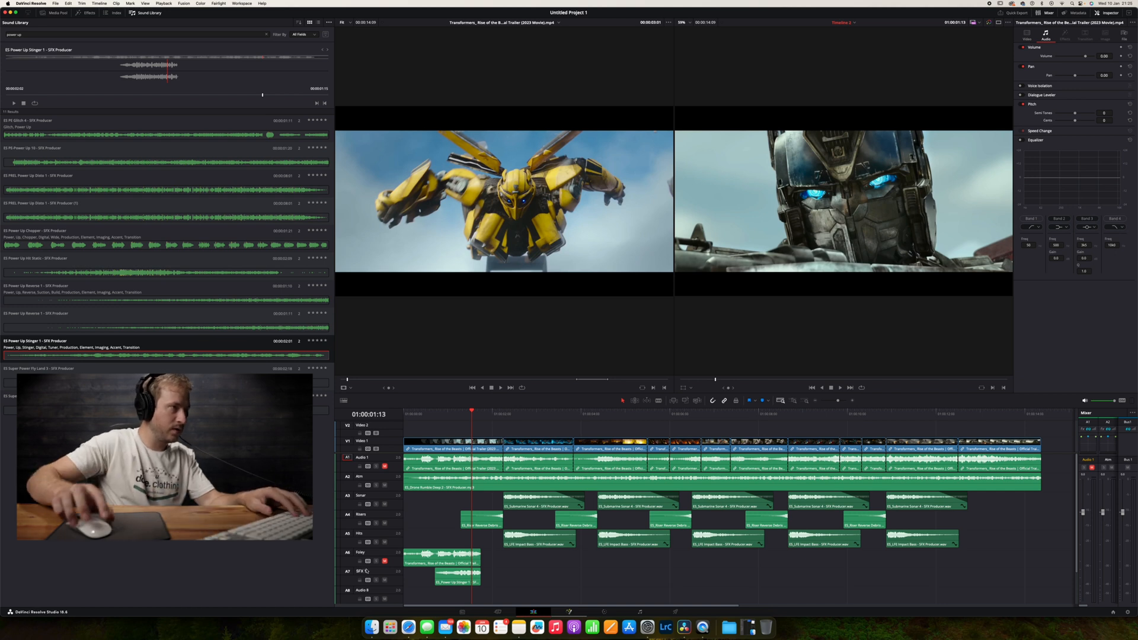
Play back the opening, and shift the Power Up Stinger 1 clip so it ends where the second trailer clip begins
click(423, 419)
key(space)
click(385, 561)
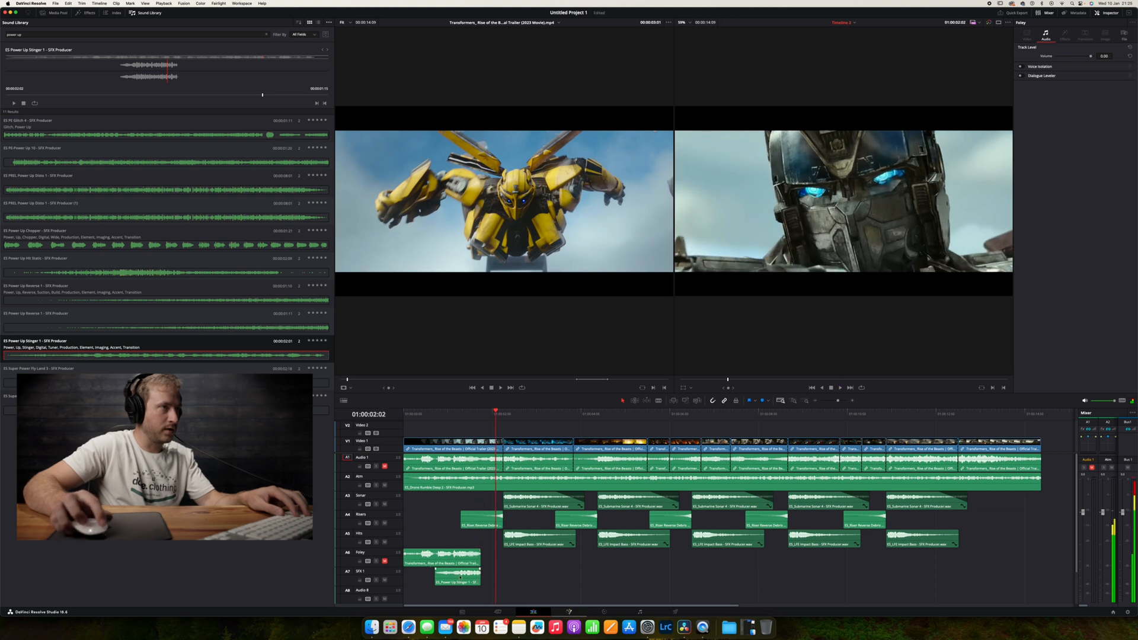
drag(468, 588, 491, 586)
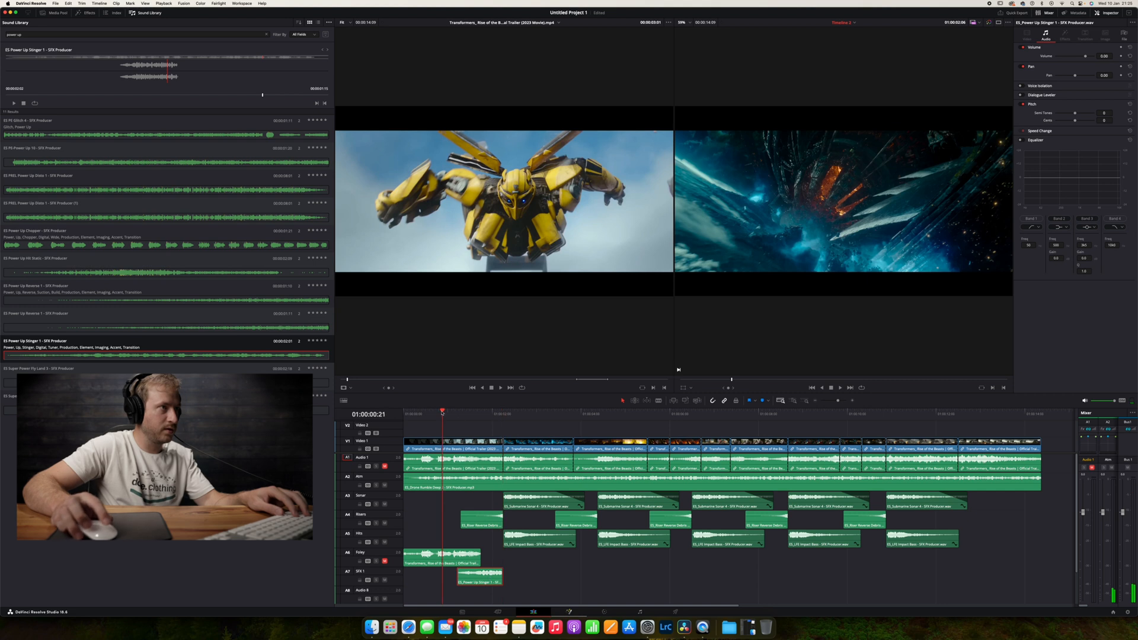
key(space)
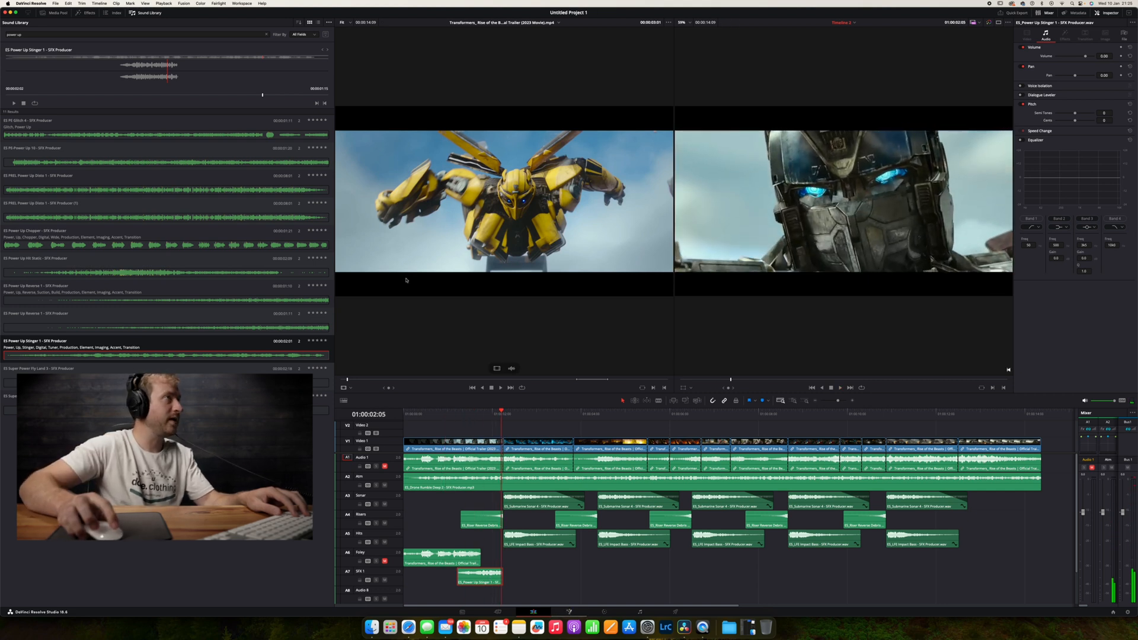
Search the Sound Library for "rust" and then for "steampunk"
click(266, 34)
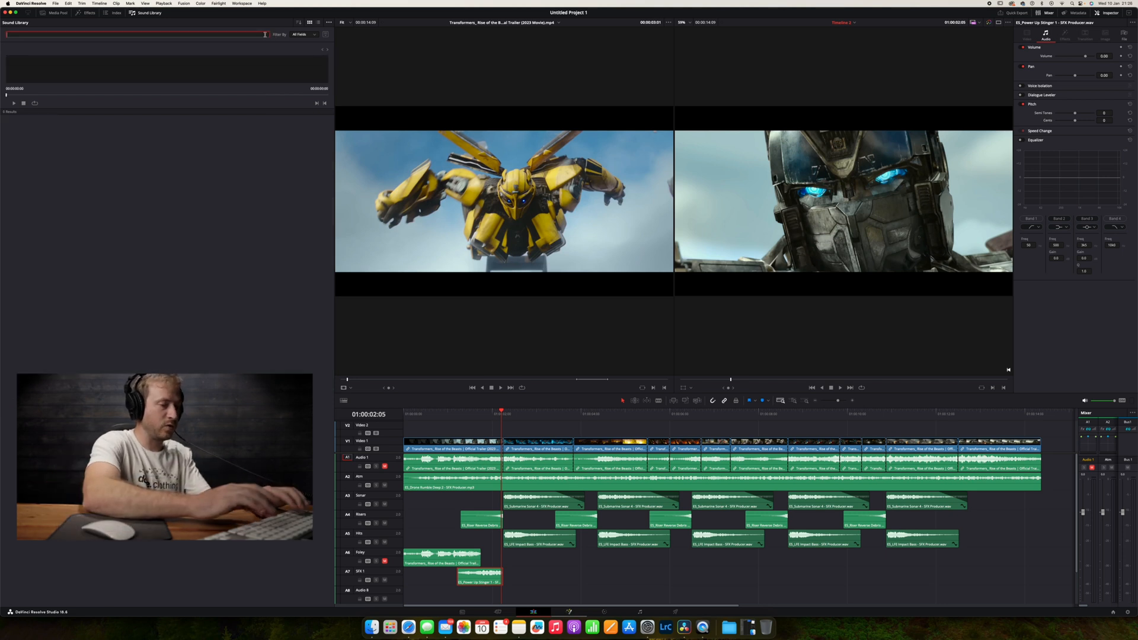
text(rust)
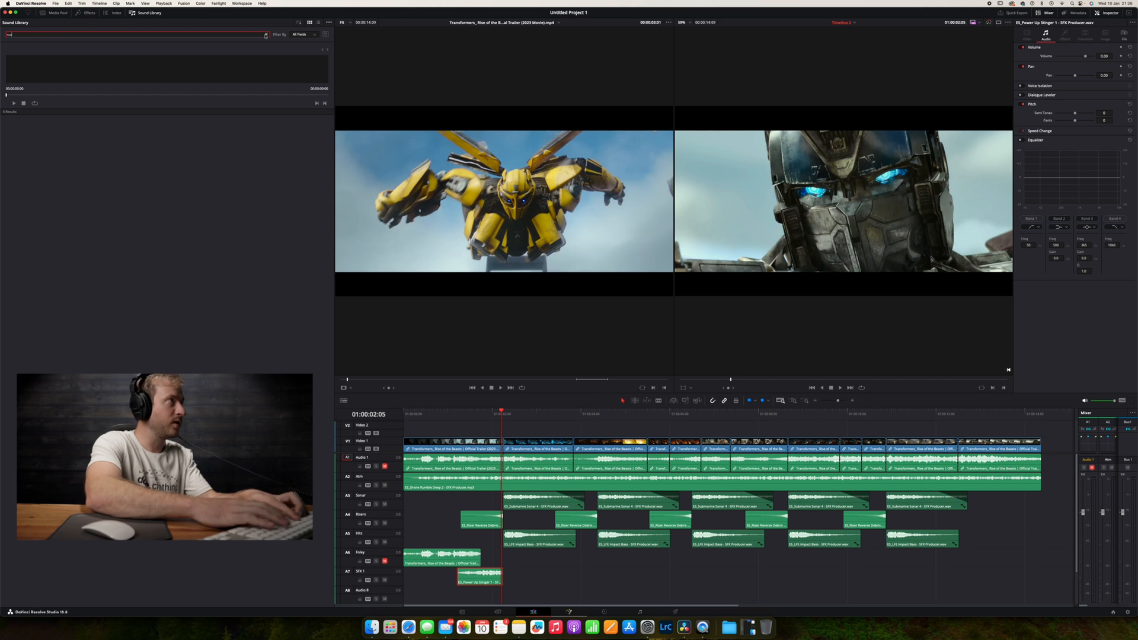
key(BackSpace)
key(BackSpace)
key(BackSpace)
key(BackSpace)
text(steampu)
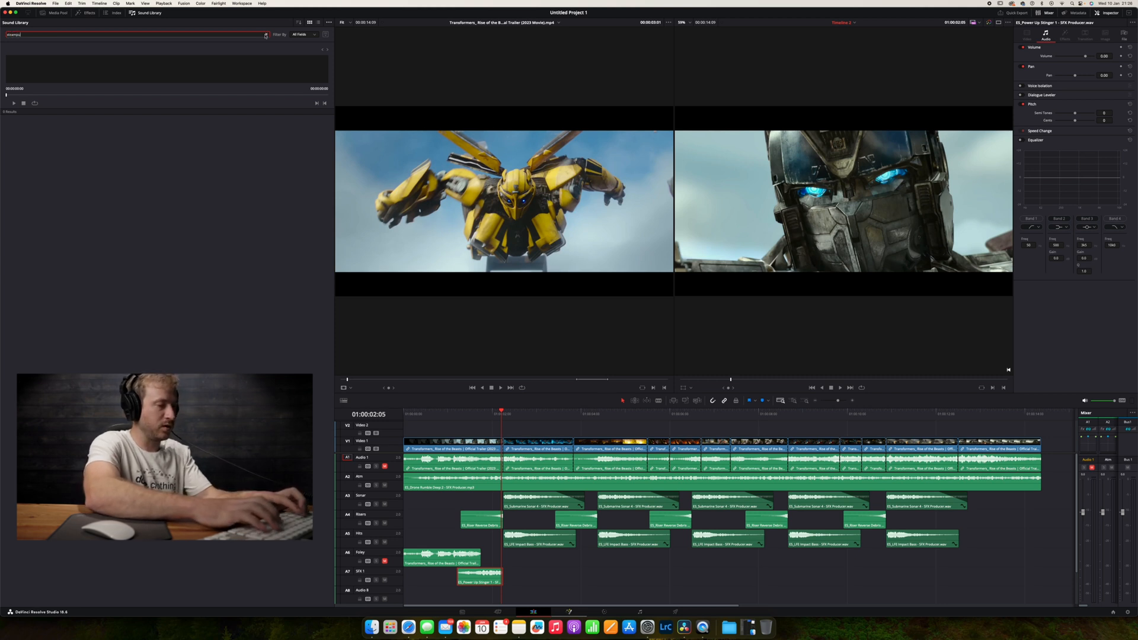
text(nk)
key(Return)
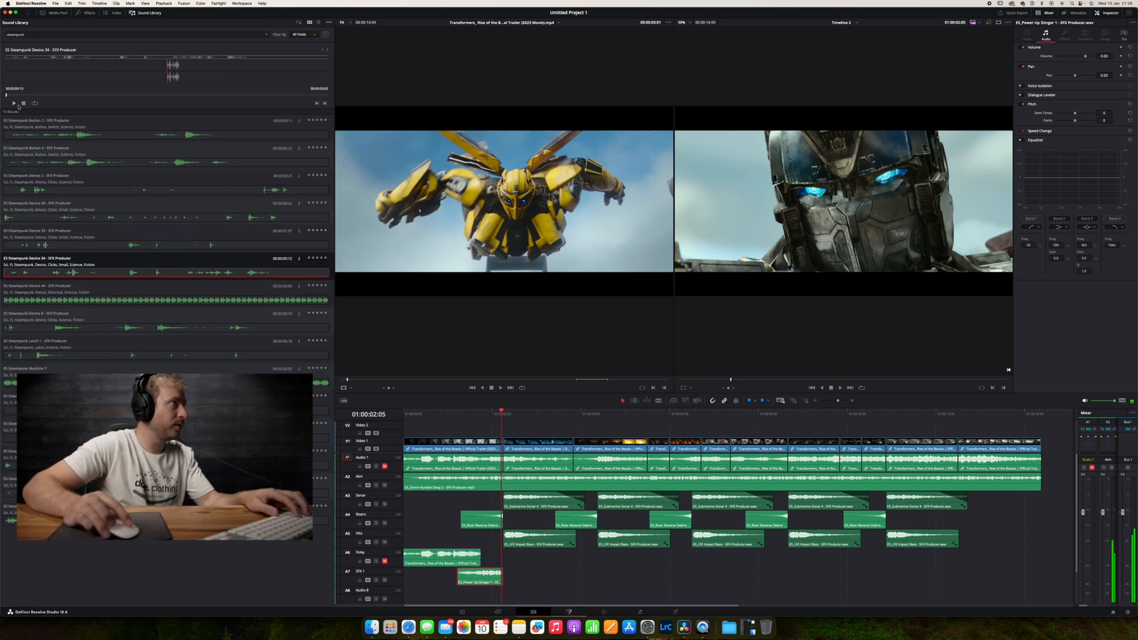
Audition ES Steampunk Device 34 and place it on Audio 8, ending at 01:00:02:05, and rename that track as SFX 2
click(14, 103)
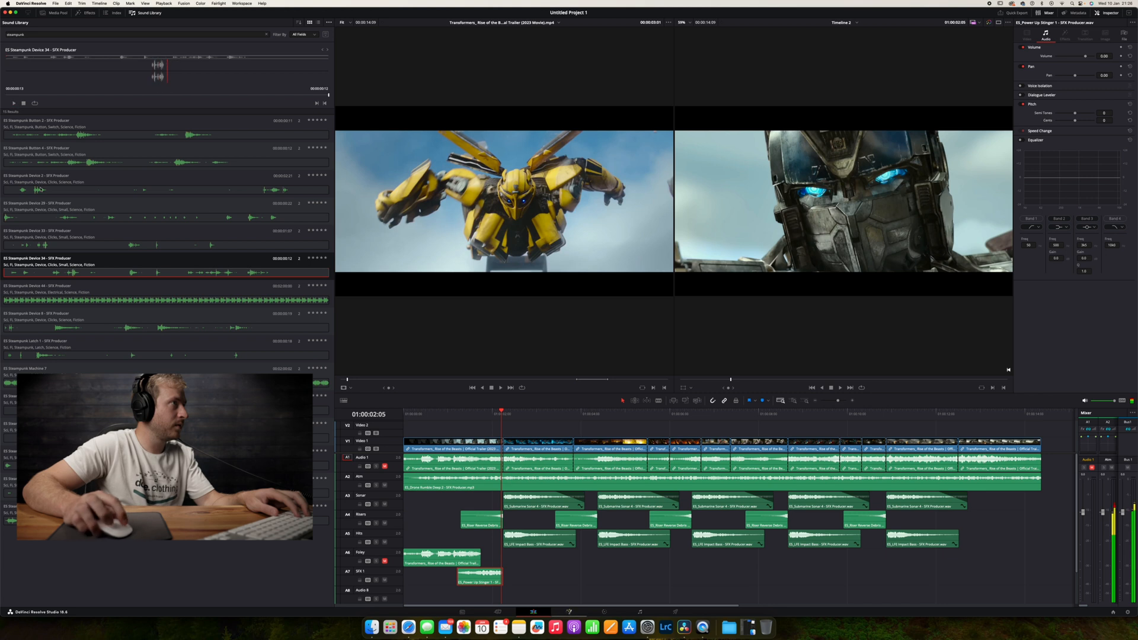
drag(58, 274, 424, 590)
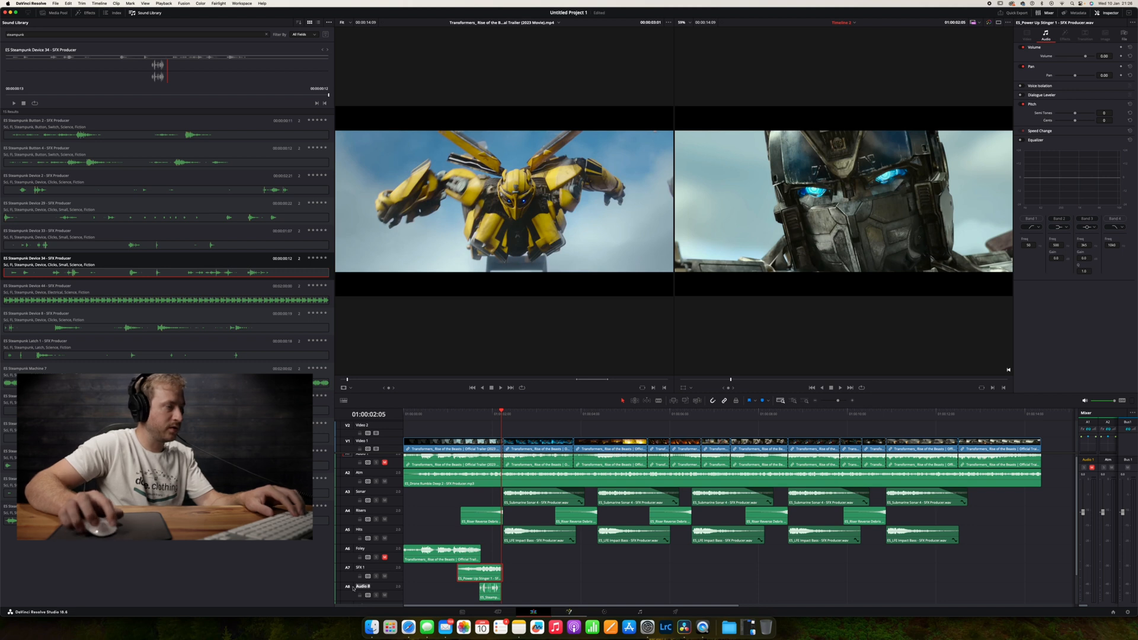
text(SFX 2)
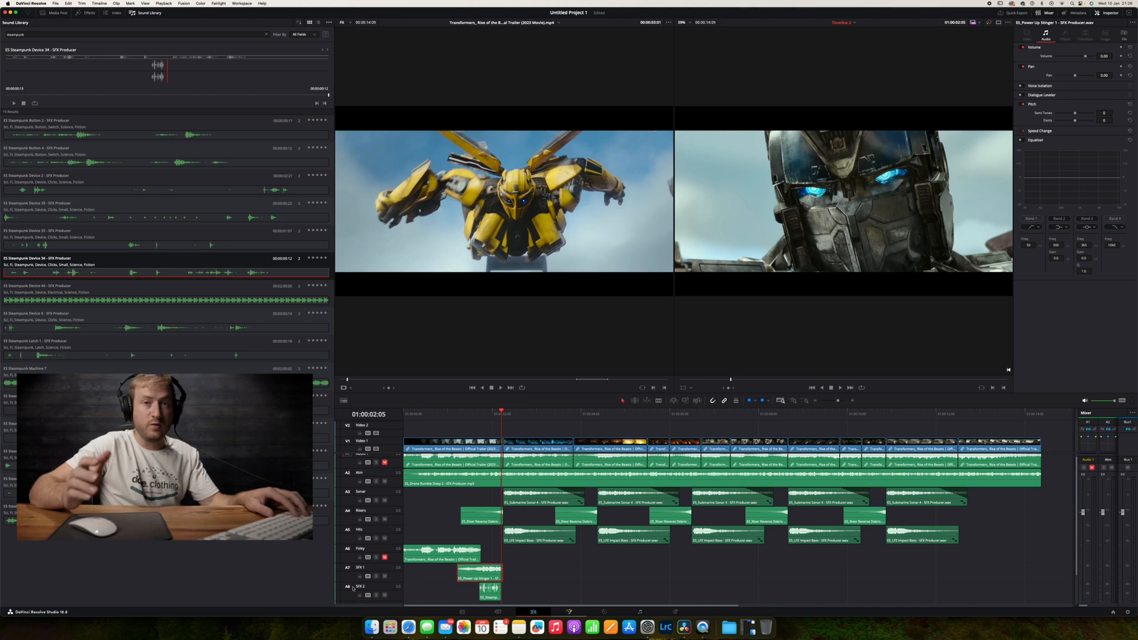
Replay the opening with the new effects, and solo the SFX 1 and SFX 2 tracks
scroll(369, 589, down, 2)
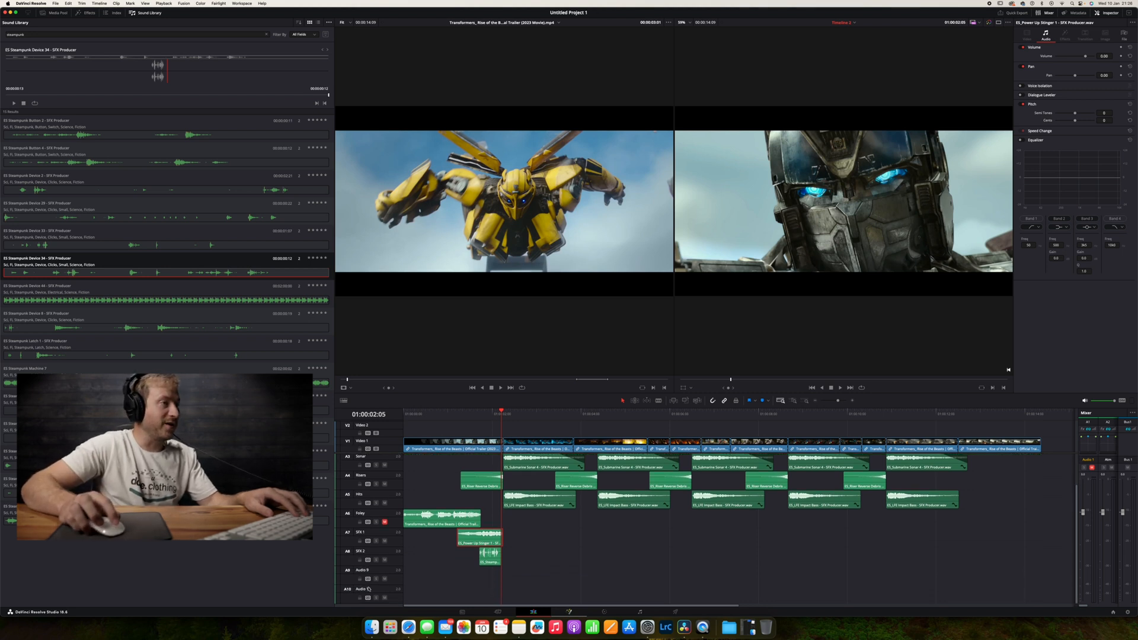
scroll(375, 583, up, 1)
click(484, 413)
key(space)
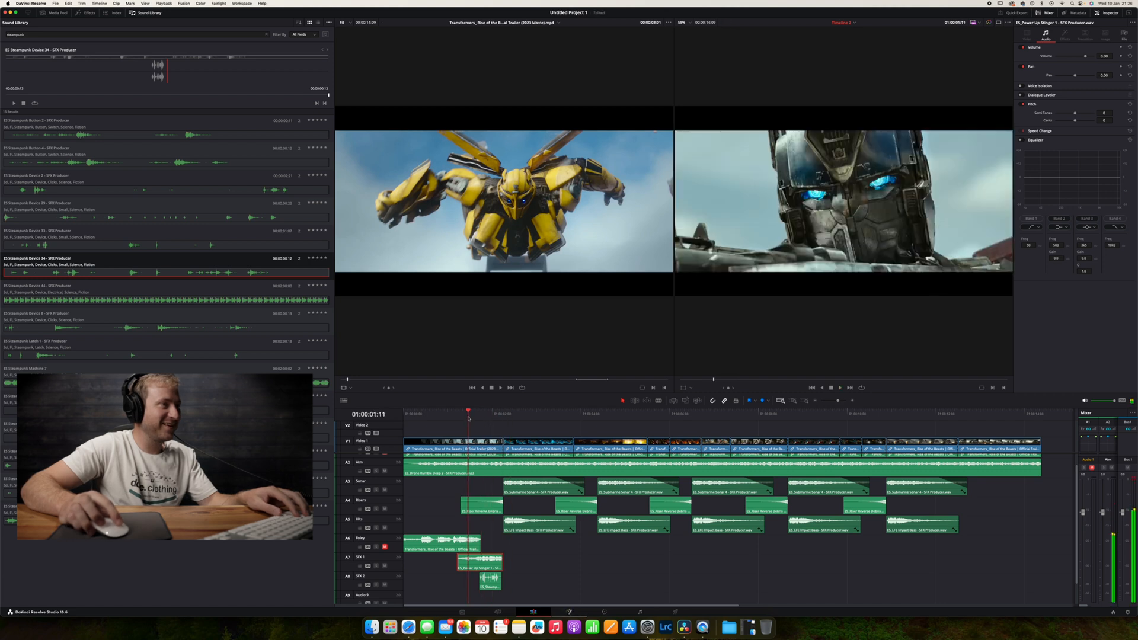
click(375, 584)
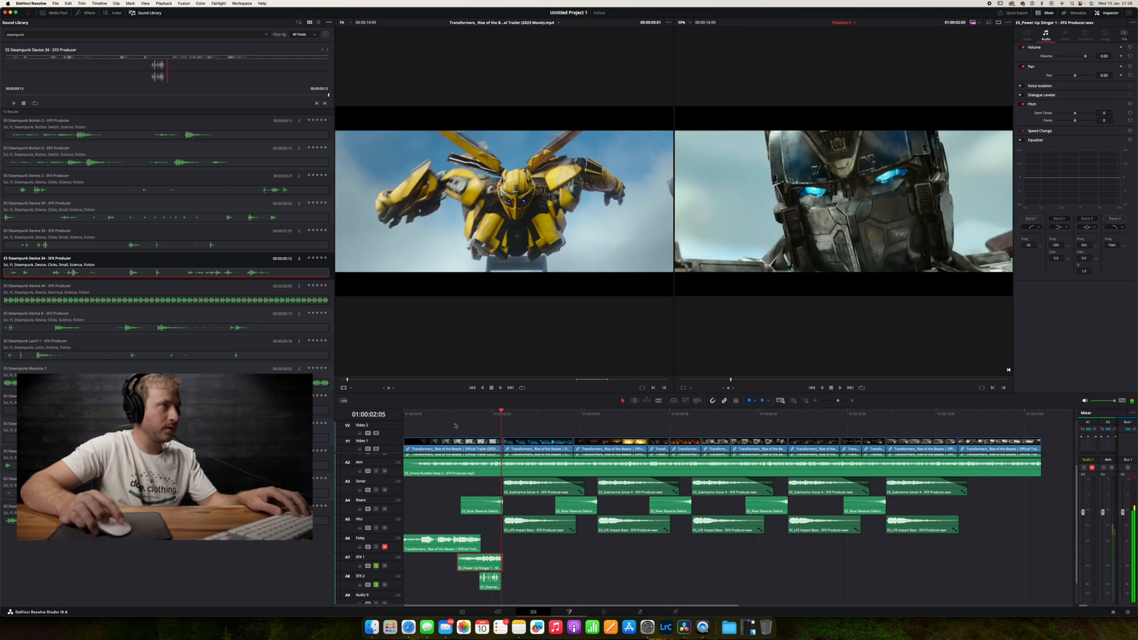
Move the Steampunk Device 34 clip on SFX 2 to start at about 01:00:00:22, and replay the opening from there
click(445, 411)
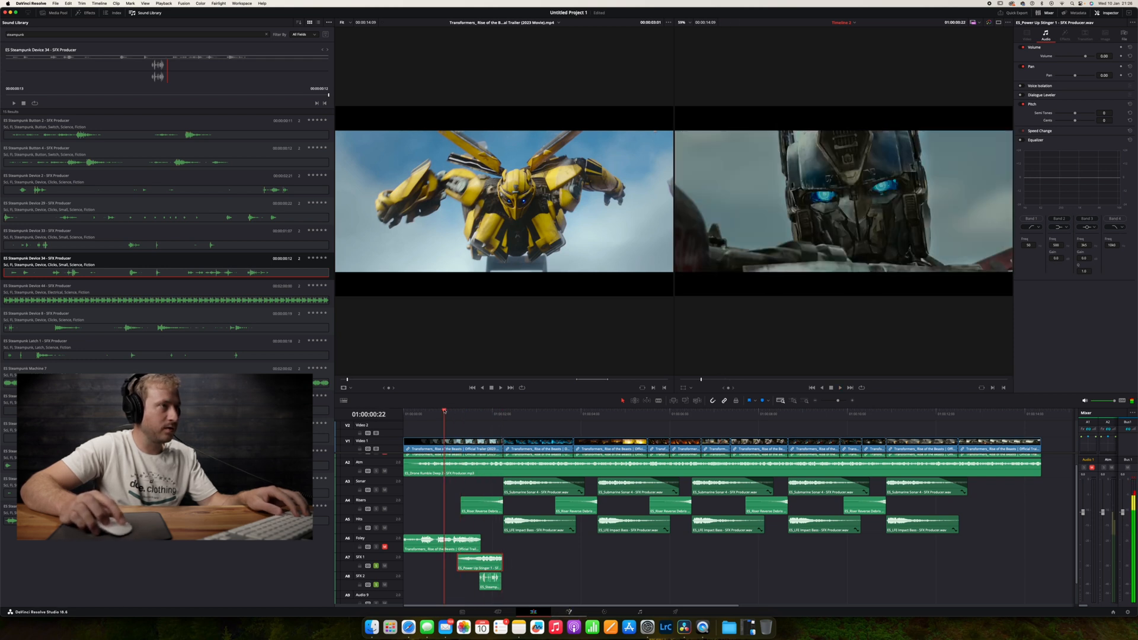
drag(493, 576, 455, 586)
key(space)
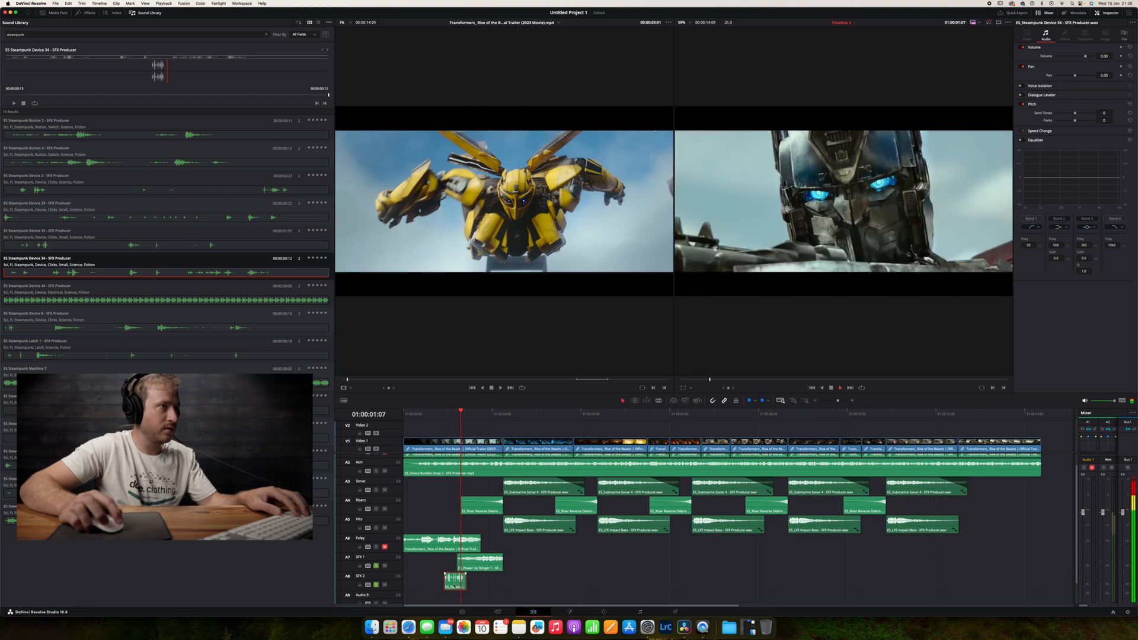
click(444, 412)
key(space)
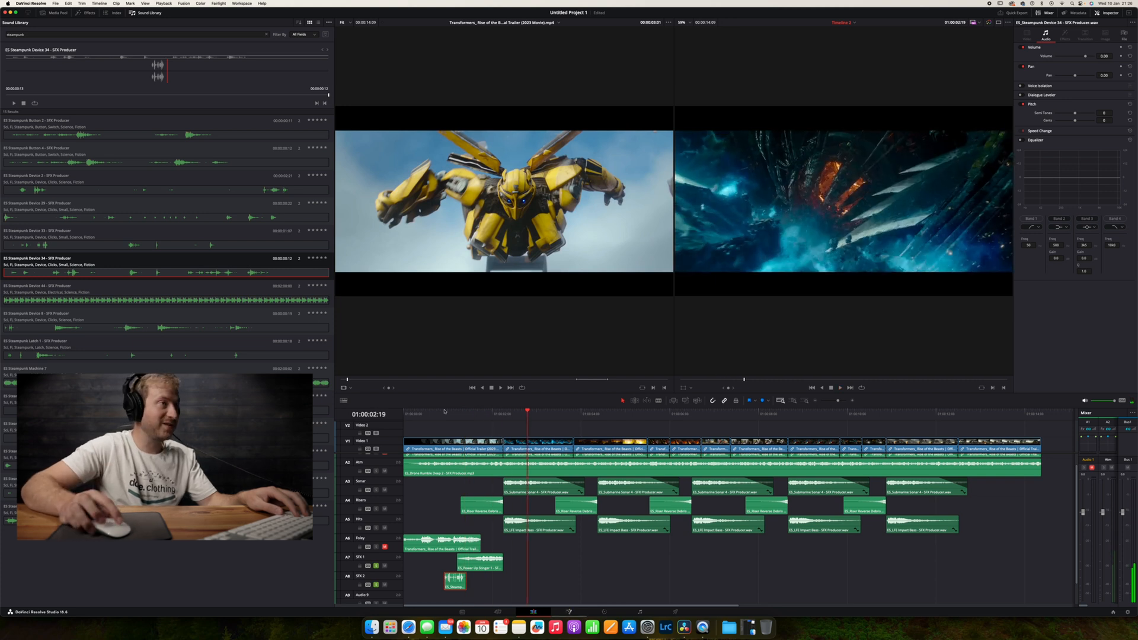
click(444, 412)
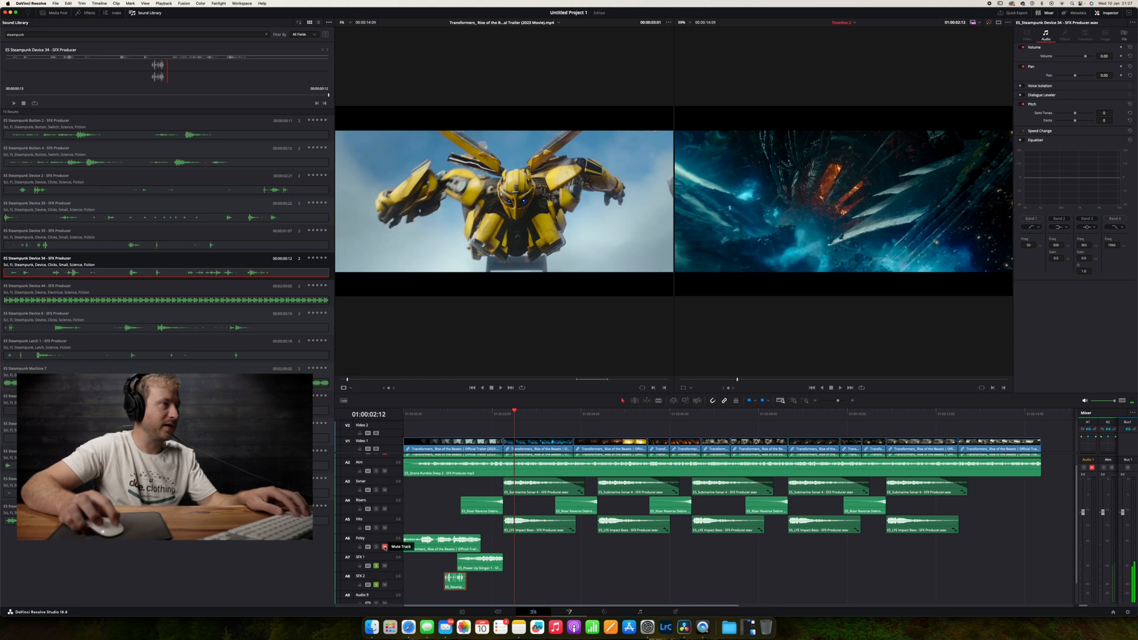
Unmute Foley, turn off solo on SFX 1 and SFX 2, and play the full mix from the timeline start to about 01:00:11:06
scroll(380, 545, down, 2)
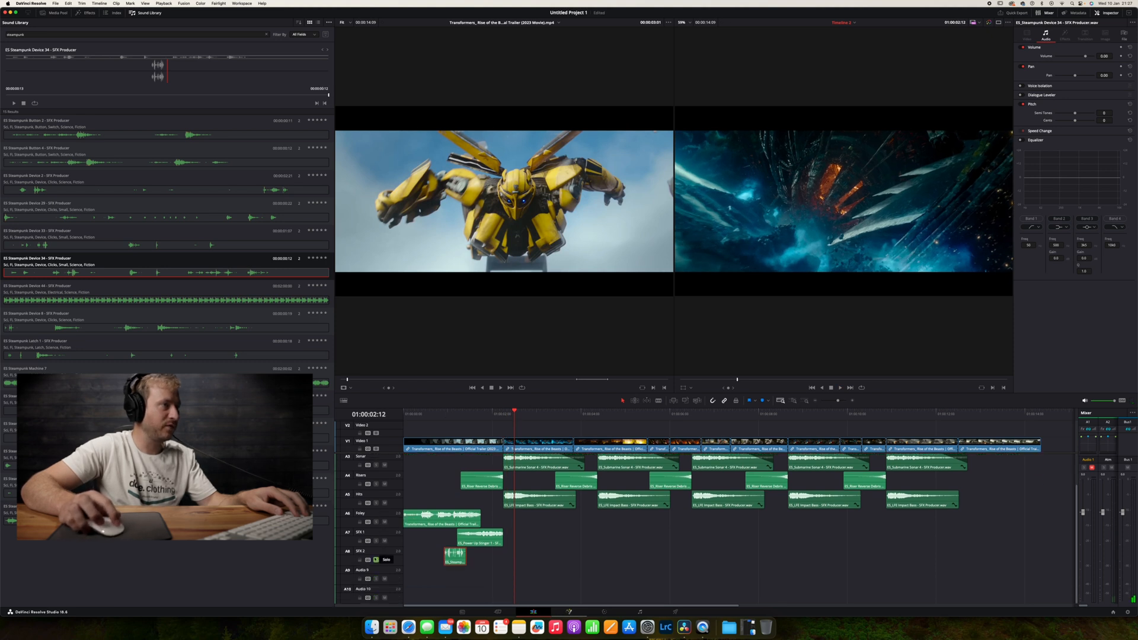
scroll(386, 491, up, 2)
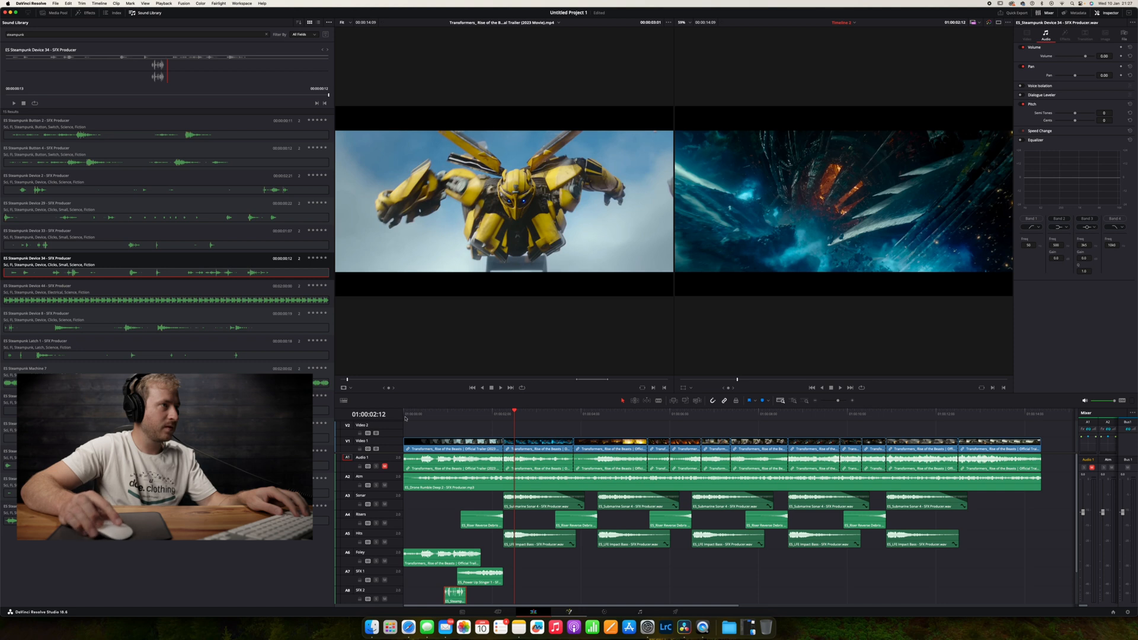
click(405, 415)
key(space)
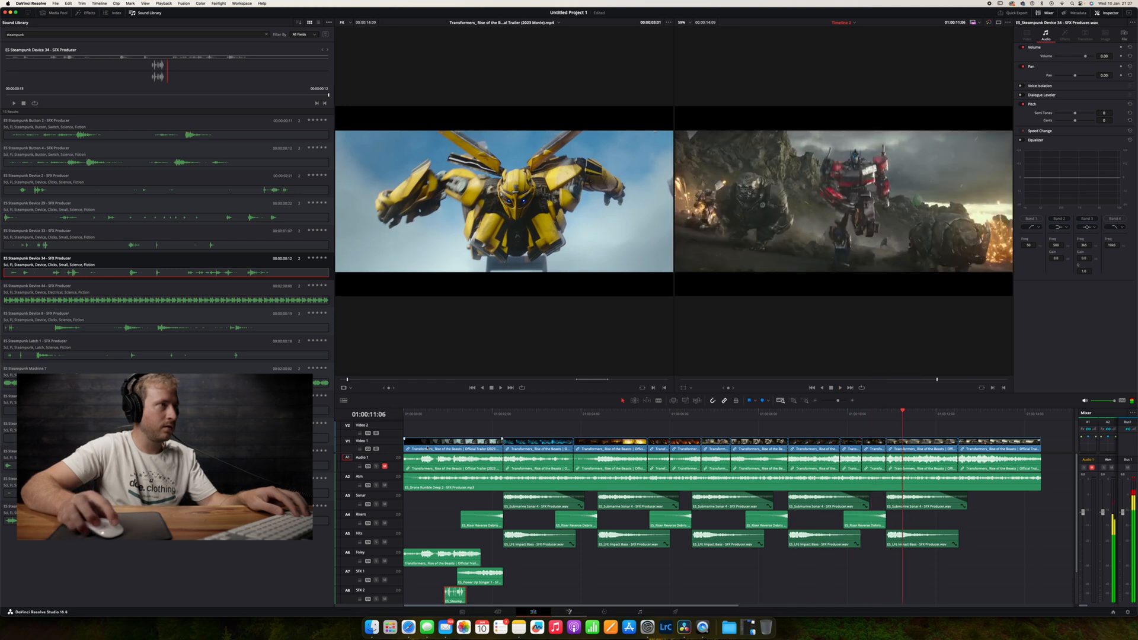
Unmute and solo Audio 1, and listen to the original trailer audio through the final clips up to about 01:00:13:04
click(385, 466)
click(376, 466)
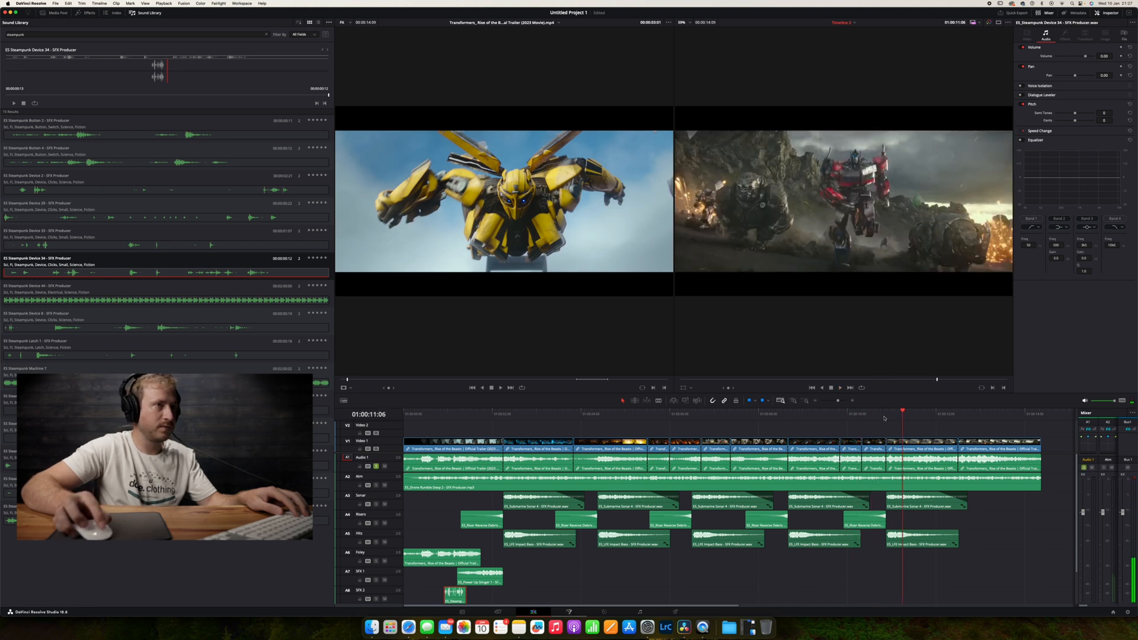
click(609, 413)
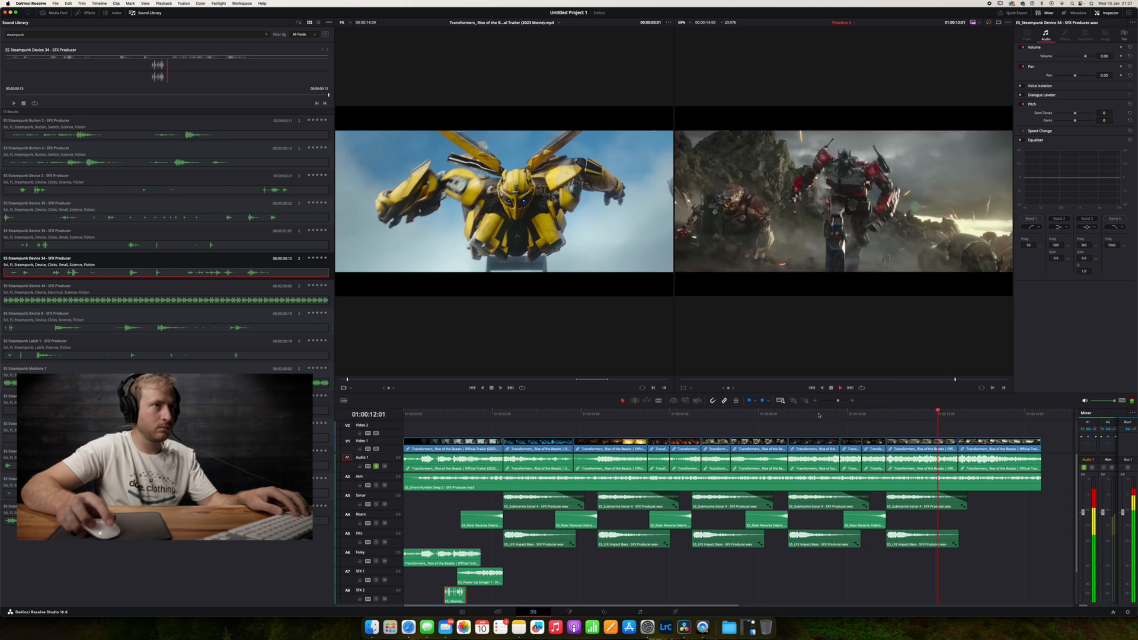
click(874, 415)
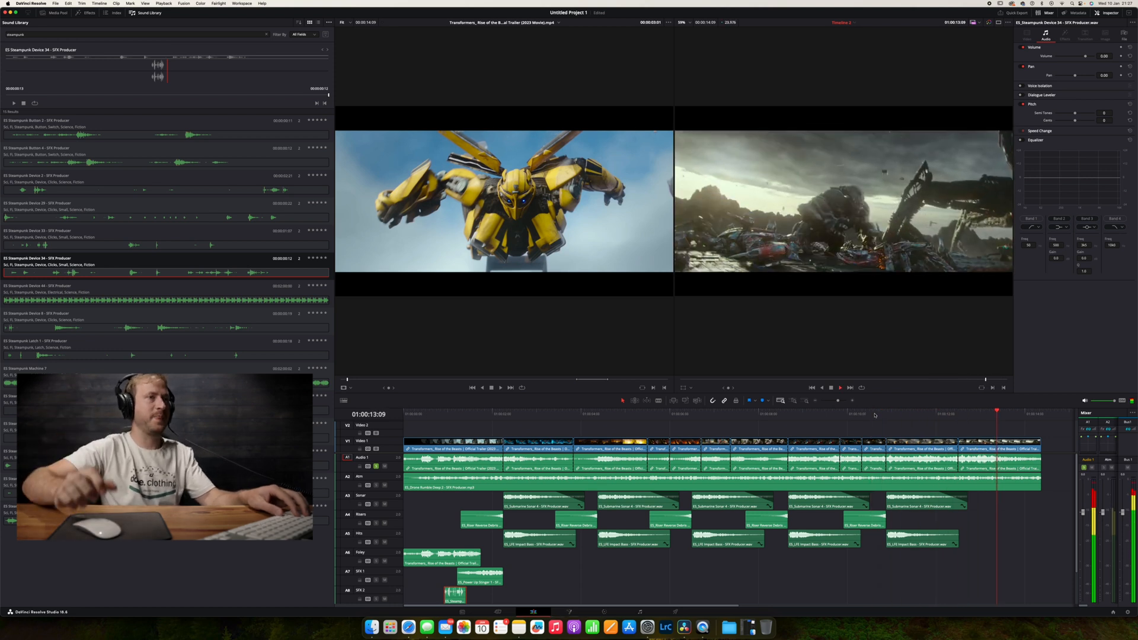
click(890, 414)
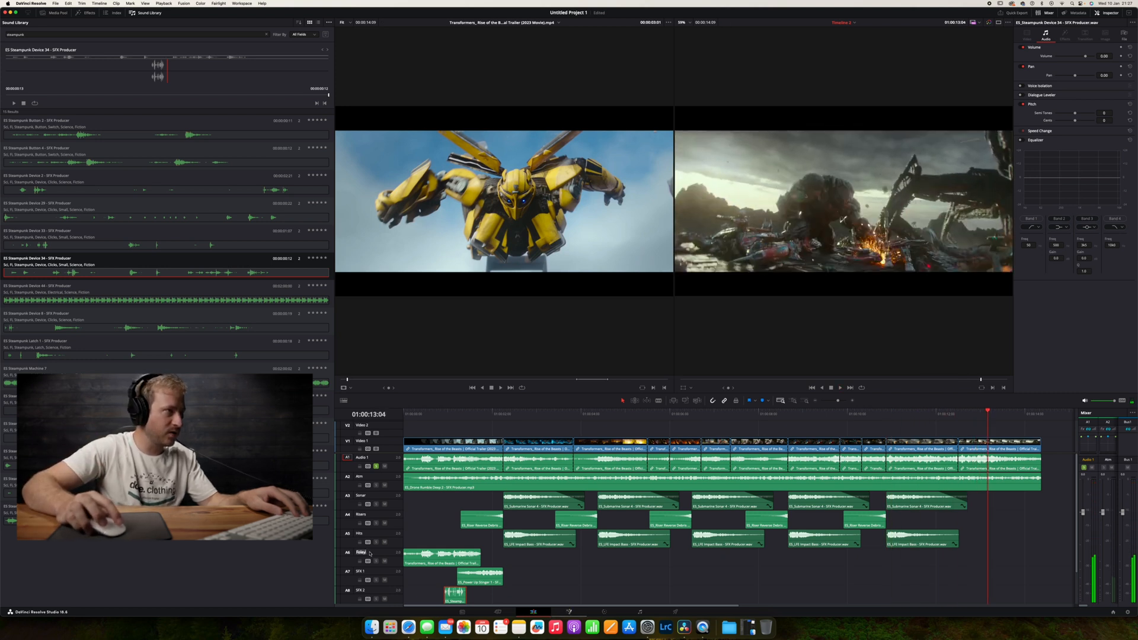
Add a stereo audio track directly below Foley, and rename it as Hits 2
right_click(394, 551)
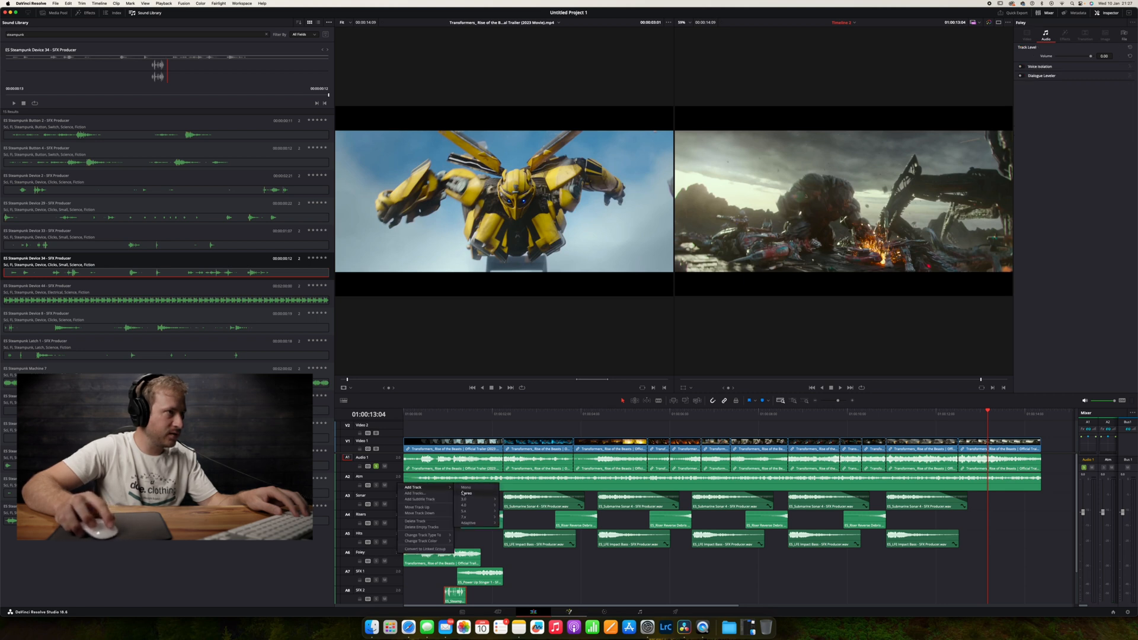
click(462, 493)
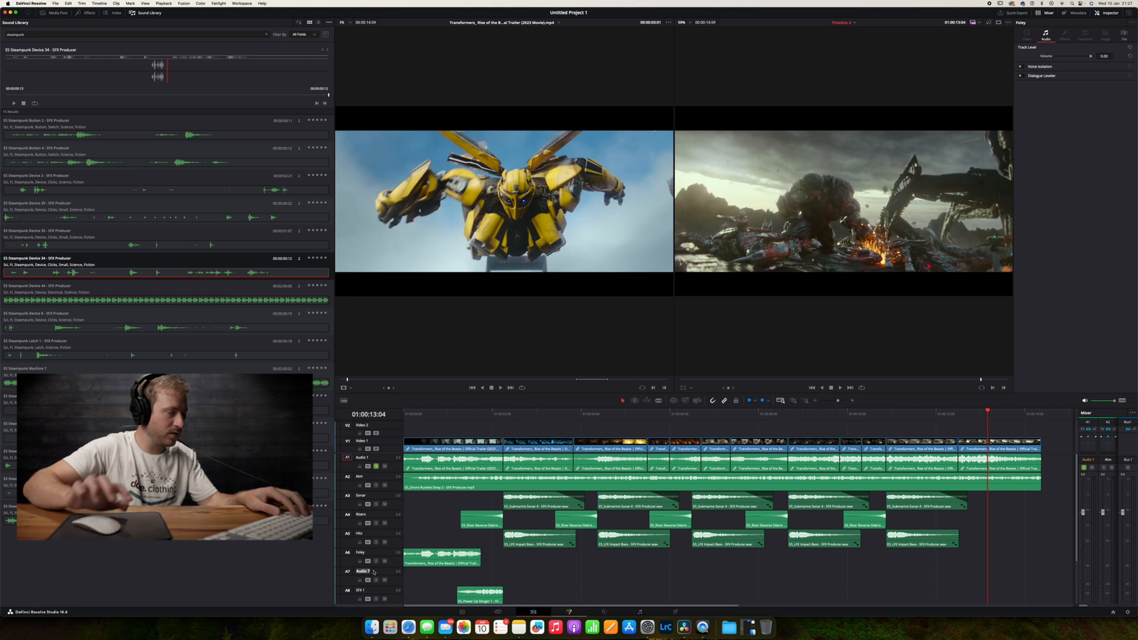
text(Hits 2)
key(Return)
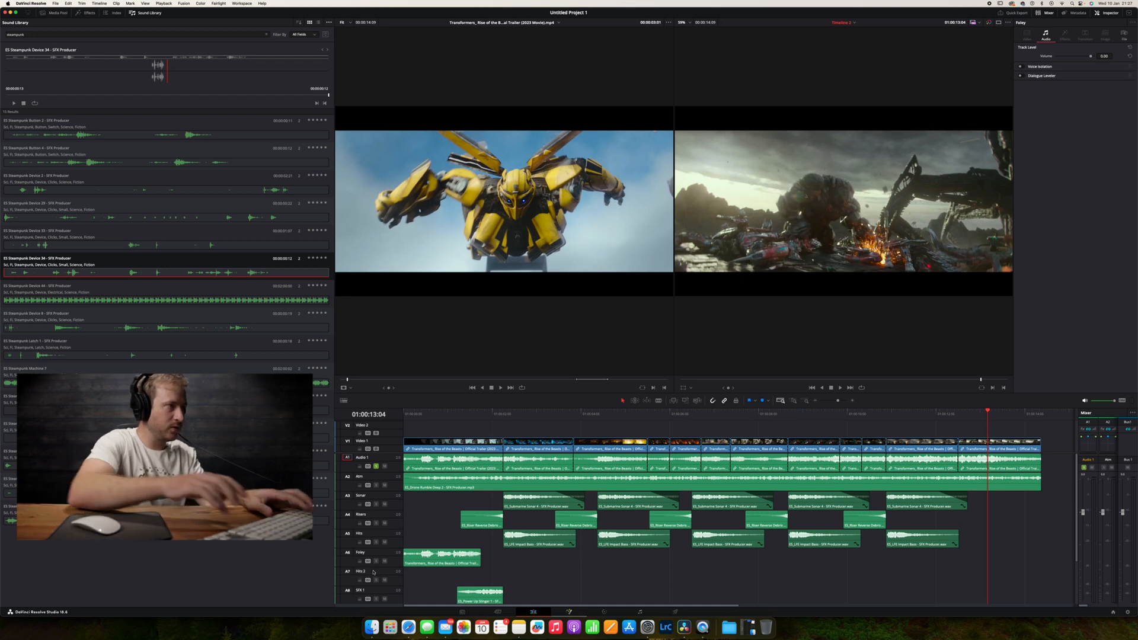
Move the Hits 2 track up so it sits directly above the Foley track
right_click(374, 572)
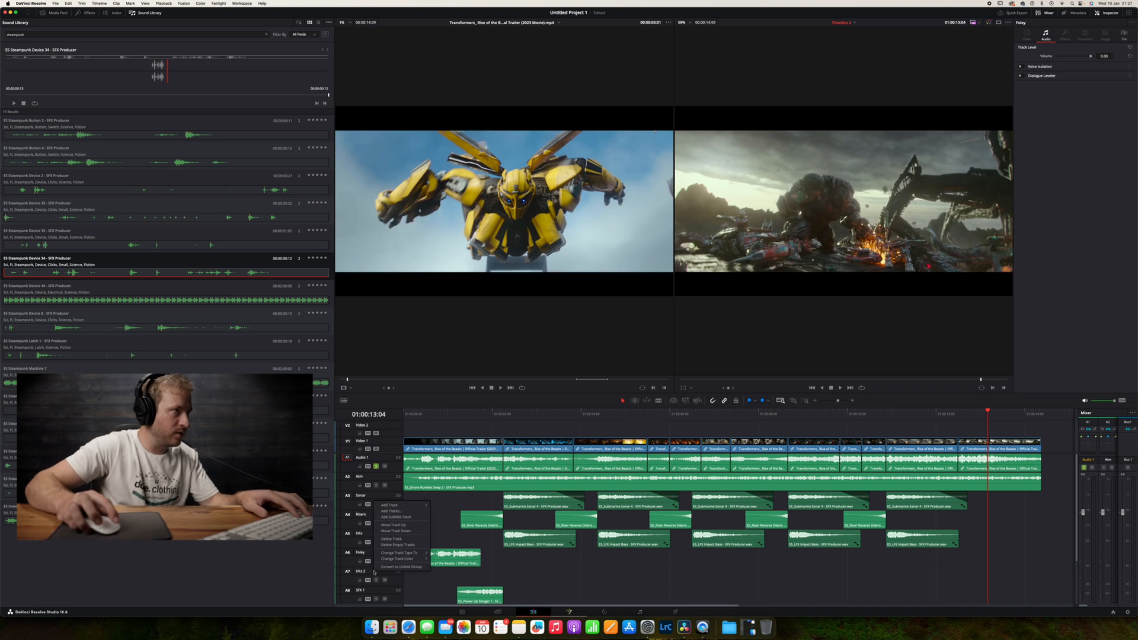
click(395, 525)
click(387, 558)
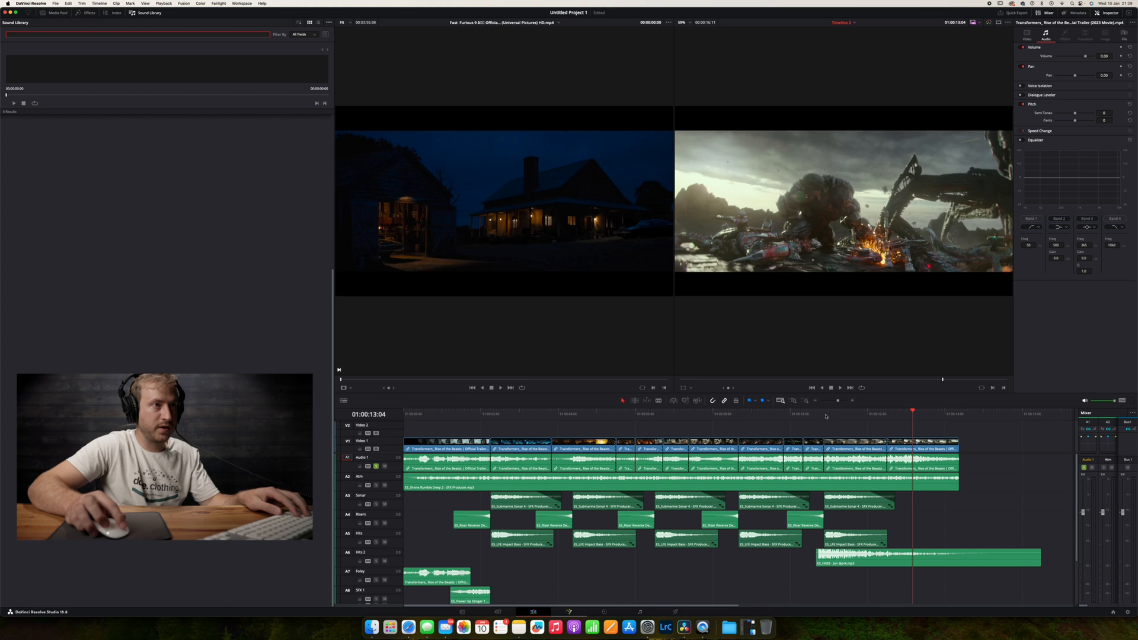
Play the start of the Hits 2 clip from about 01:00:10:12, and turn off solo on Audio 1
click(824, 415)
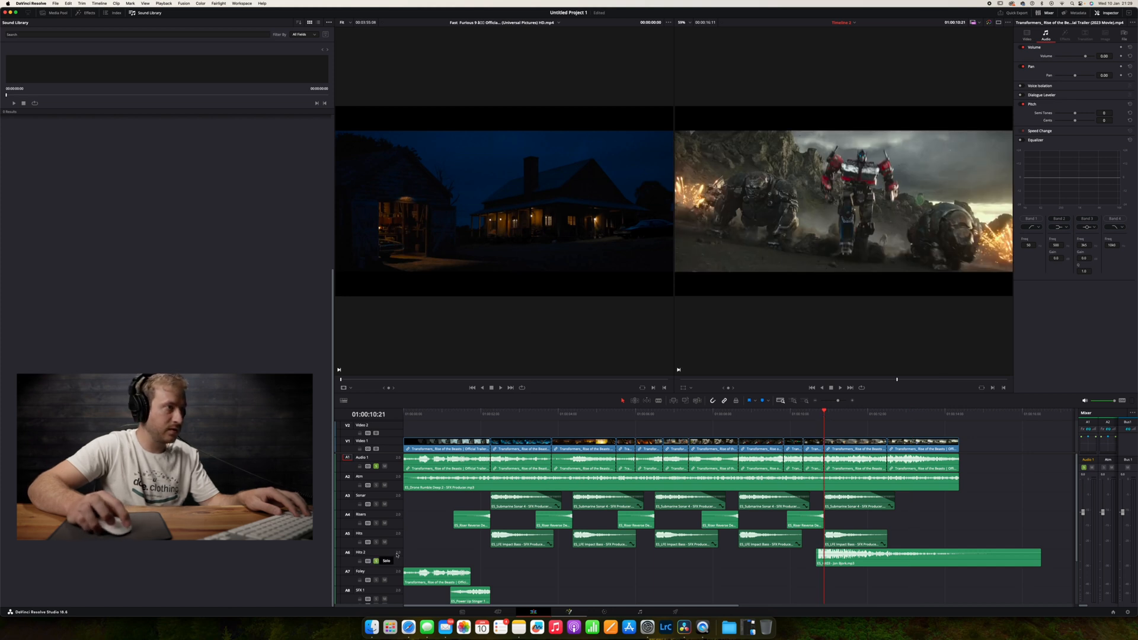
key(space)
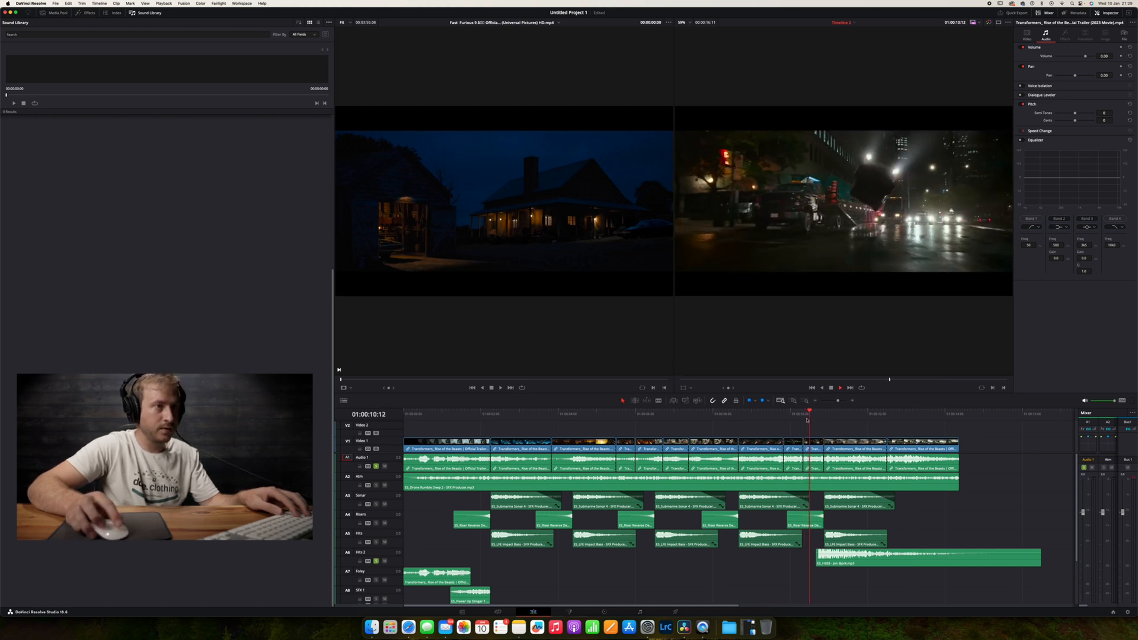
click(374, 467)
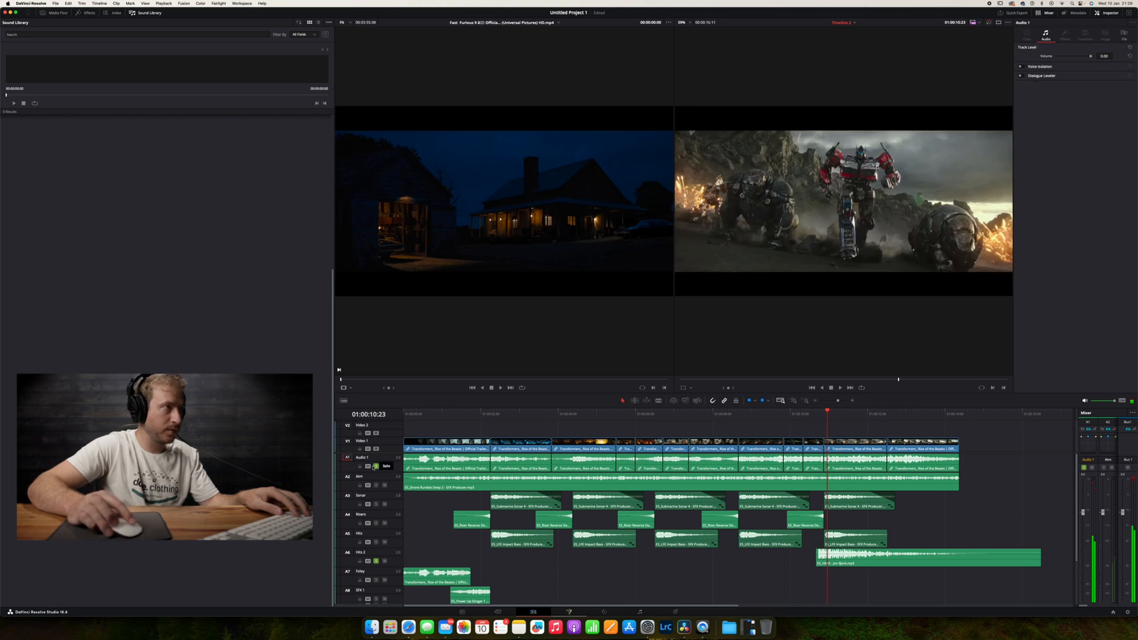
Listen repeatedly to the soloed Hits 2 clip from just before its start up to about 01:00:11:09
click(820, 423)
click(809, 413)
key(space)
key(space)
click(816, 413)
key(space)
key(space)
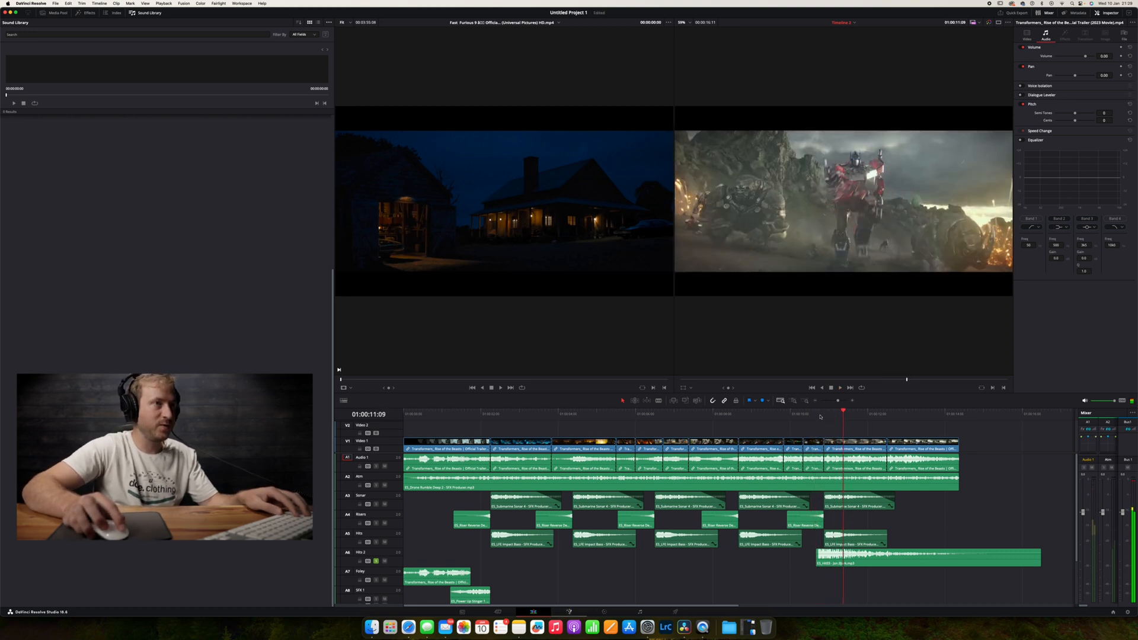
click(821, 417)
key(space)
key(space)
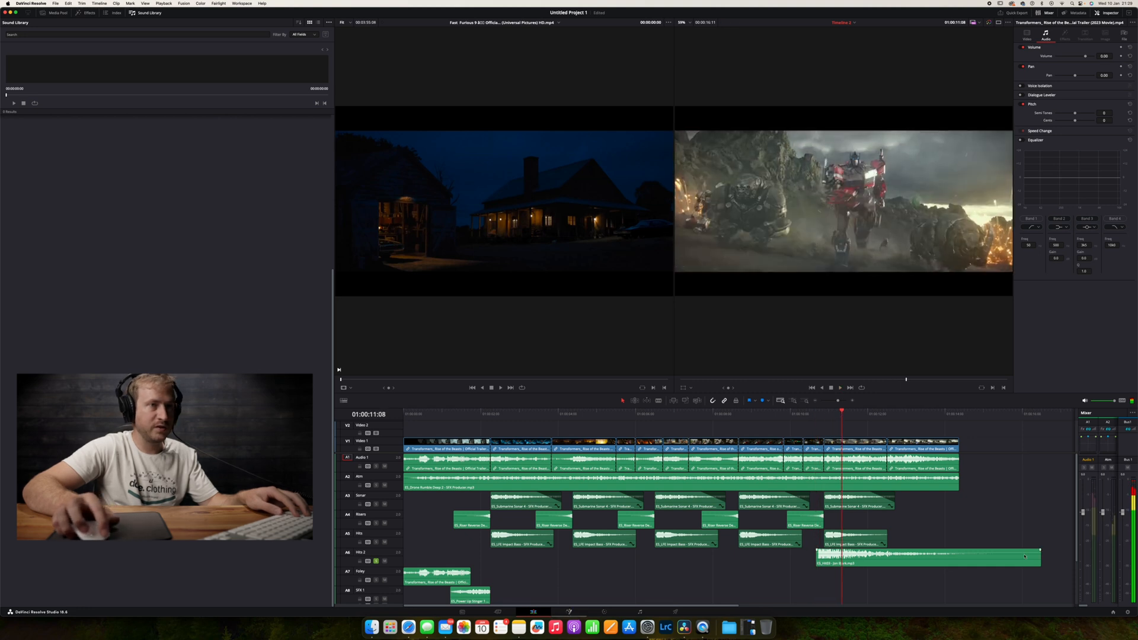
Trim the end of the Hits 2 clip to about 01:00:11:12, add a short fade-out, and play it back
drag(1042, 558, 851, 558)
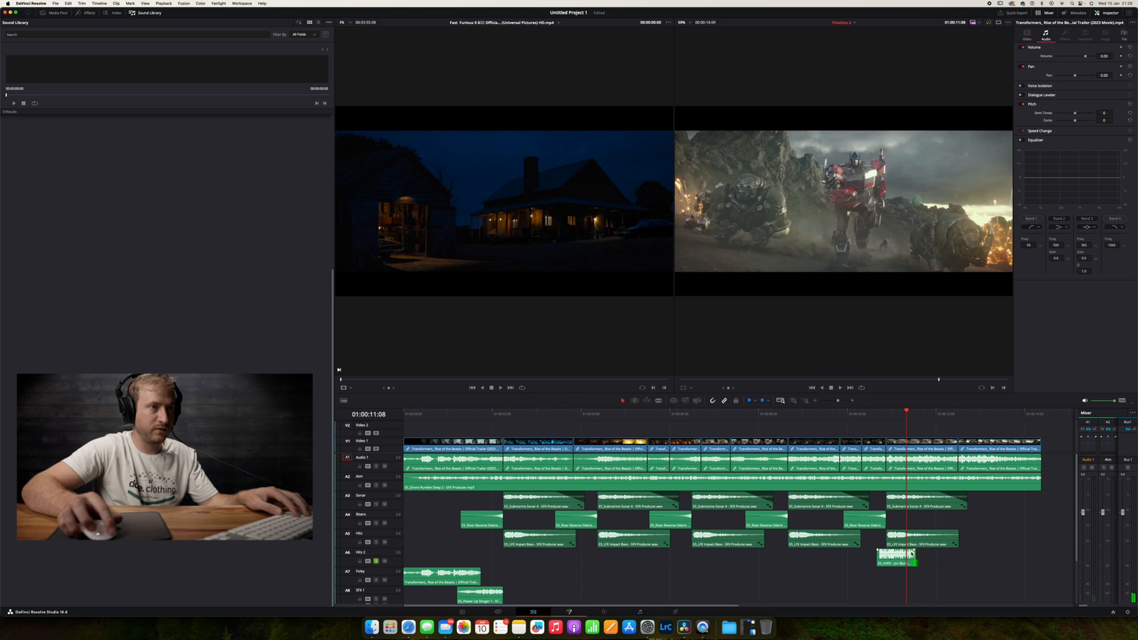
drag(914, 552, 897, 551)
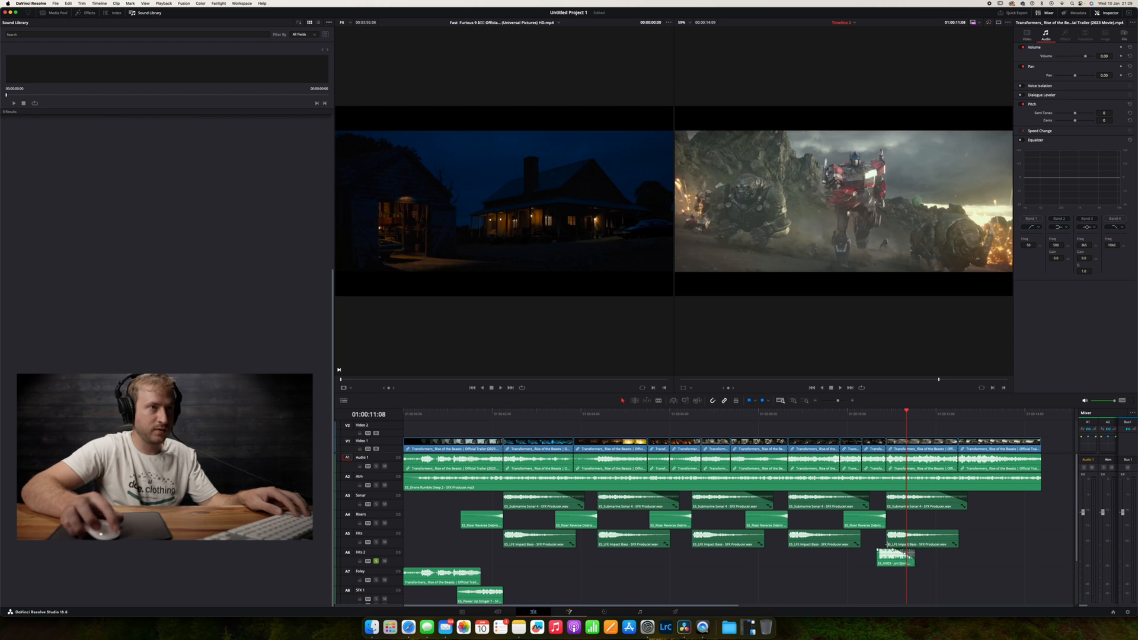
click(873, 416)
key(space)
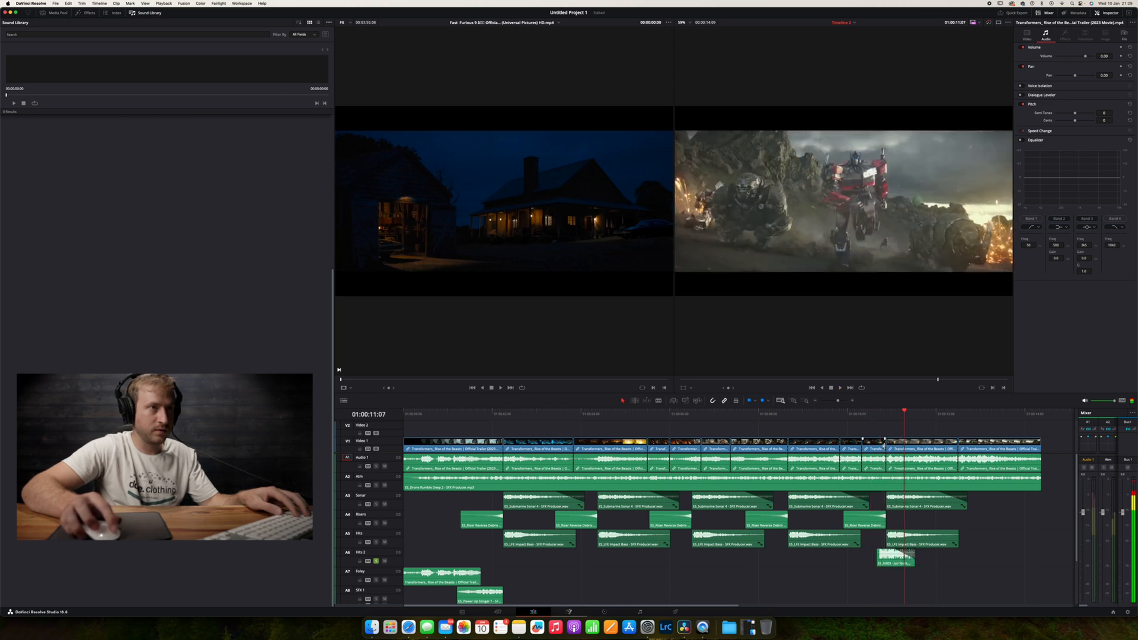
Trim the start of the Hits 2 clip to 01:00:10:17, and replay the tightened clip
key(Up)
click(853, 402)
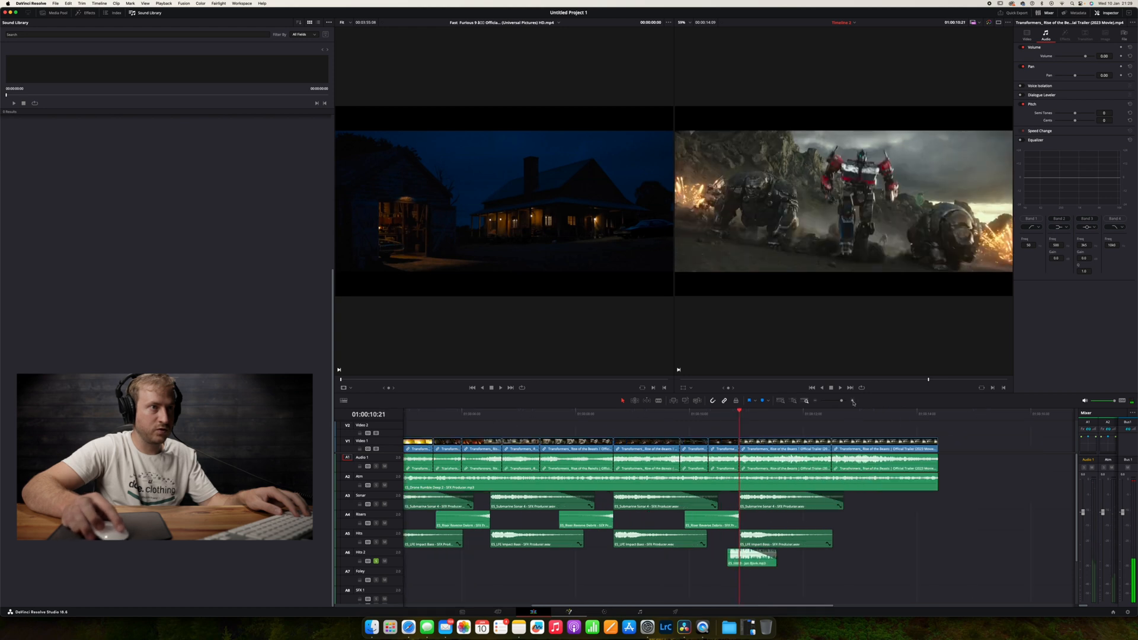
click(853, 401)
click(853, 401)
drag(646, 556, 664, 557)
key(Up)
key(space)
click(669, 419)
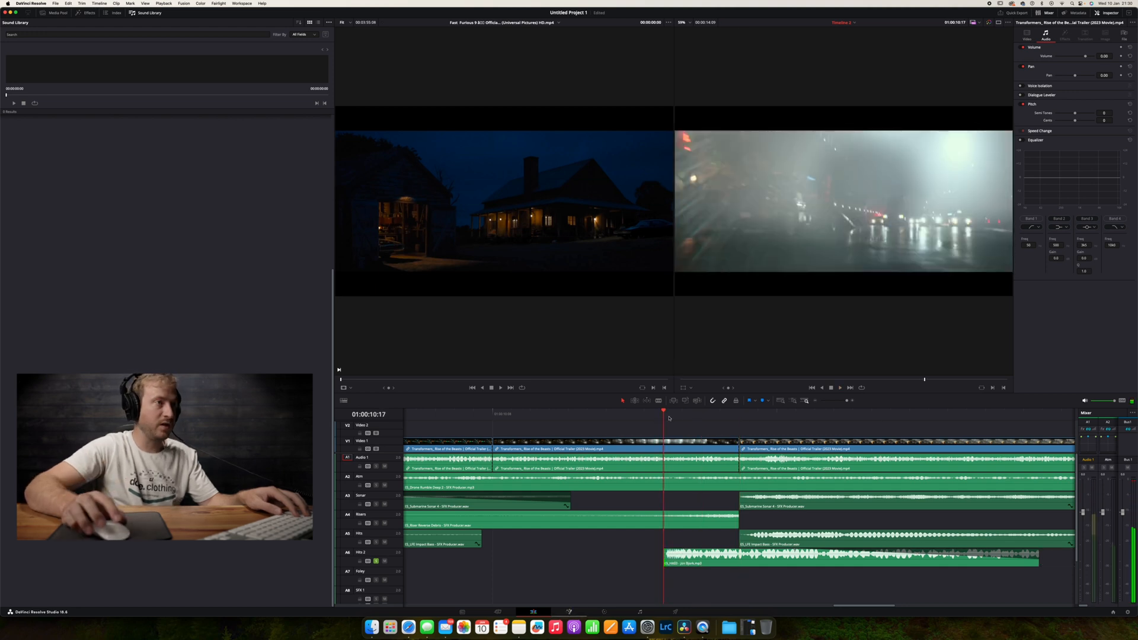
key(space)
key(space)
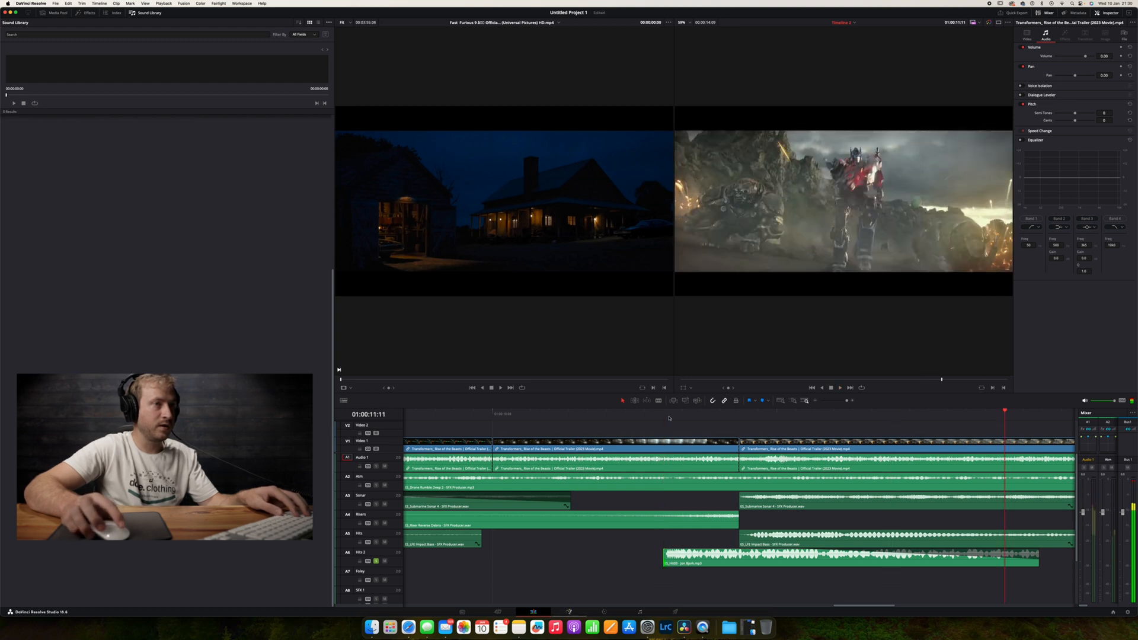
key(space)
Solo Audio 1 alongside Hits 2, and play both together from just before the 01:00:10:21 cut
click(814, 402)
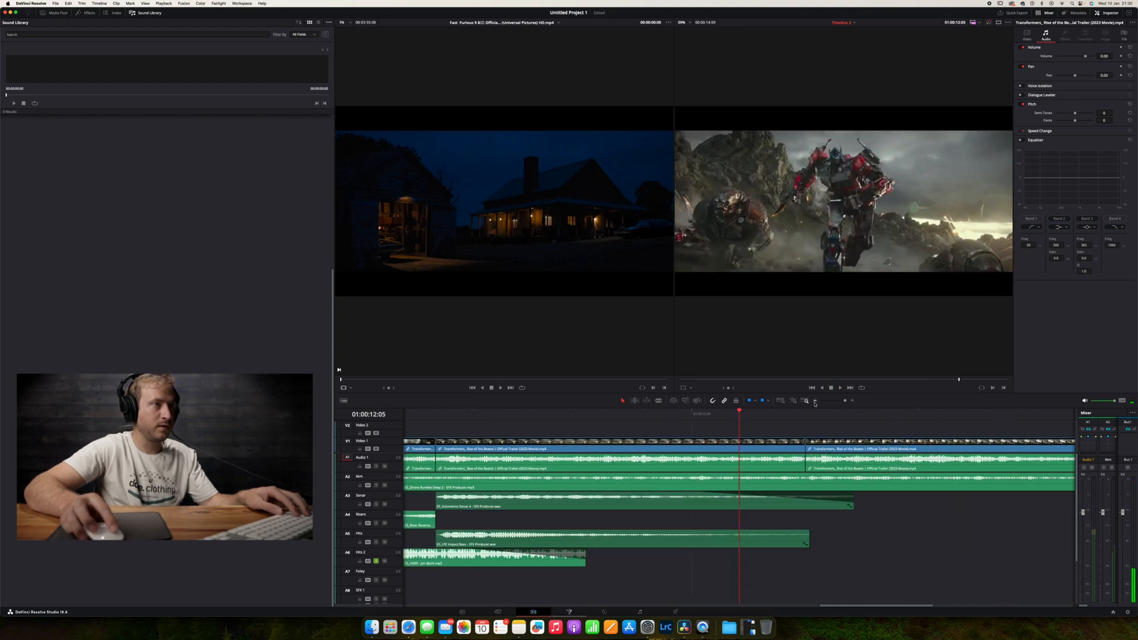
click(814, 402)
click(376, 467)
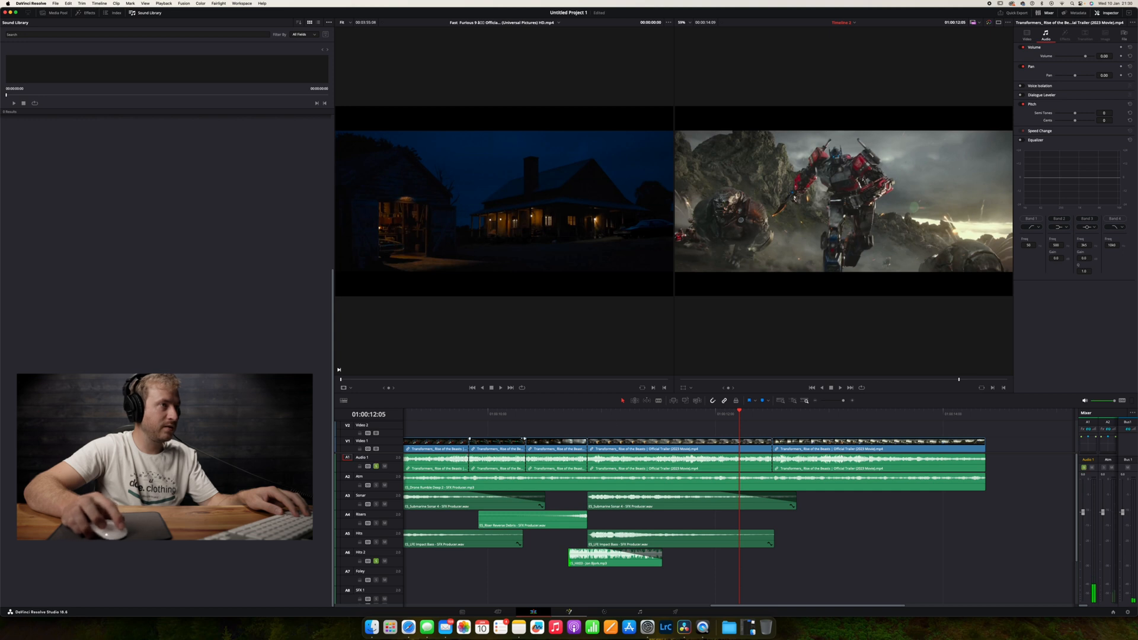
click(567, 415)
key(space)
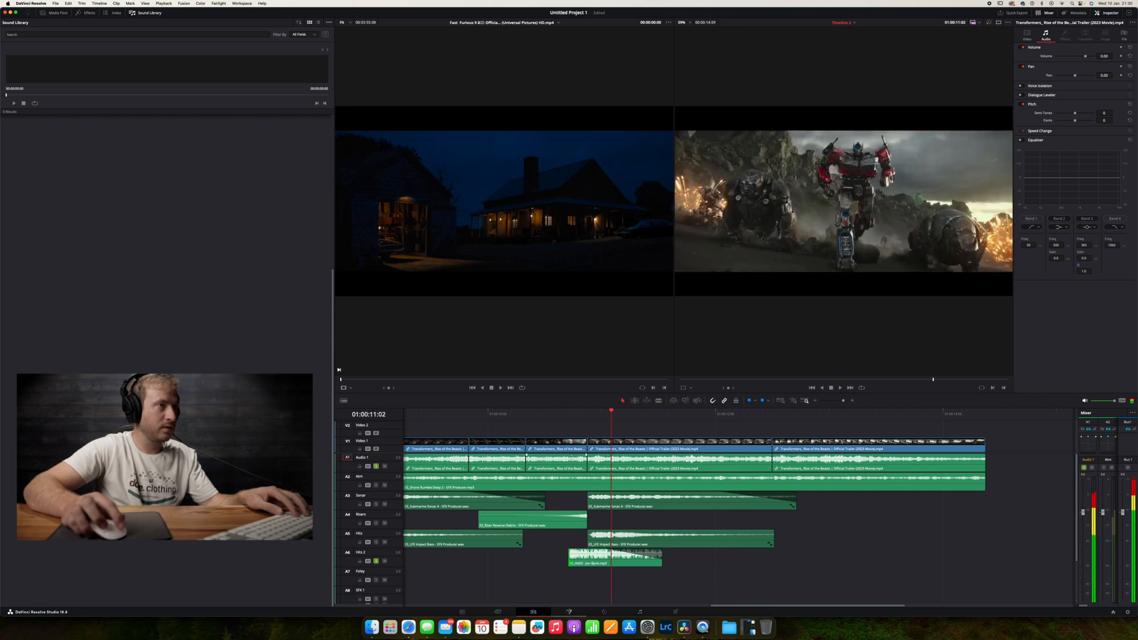
Move the Hits 2 clip aside to hear the original cut without it, and place the clip to start at 01:00:10:21
drag(593, 557, 802, 557)
click(587, 413)
key(space)
click(585, 416)
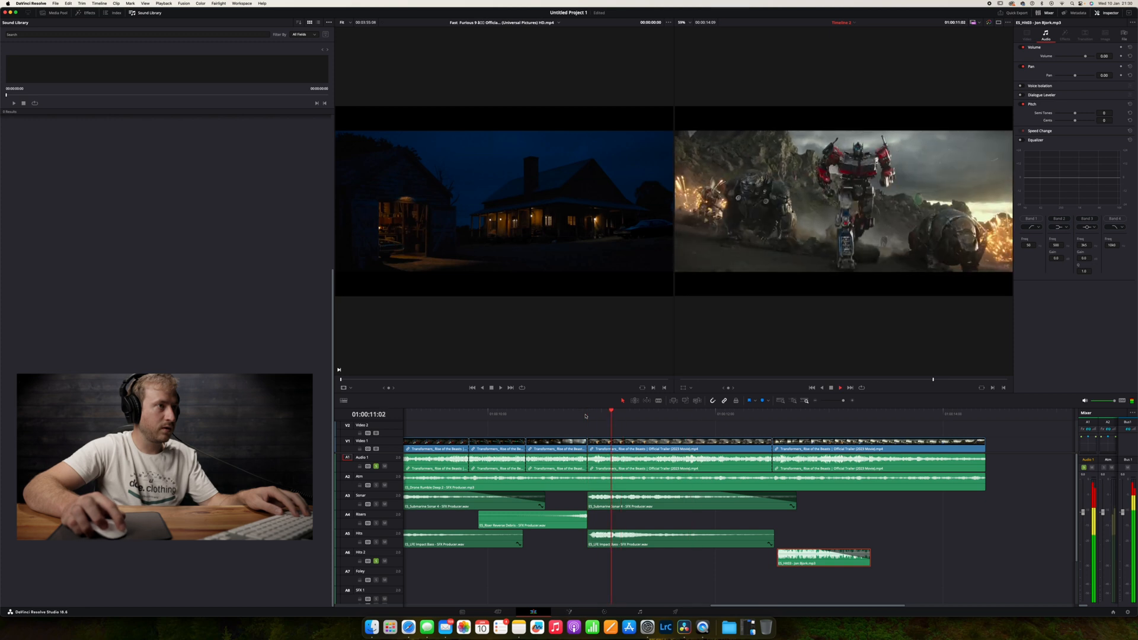
key(space)
drag(776, 561, 588, 562)
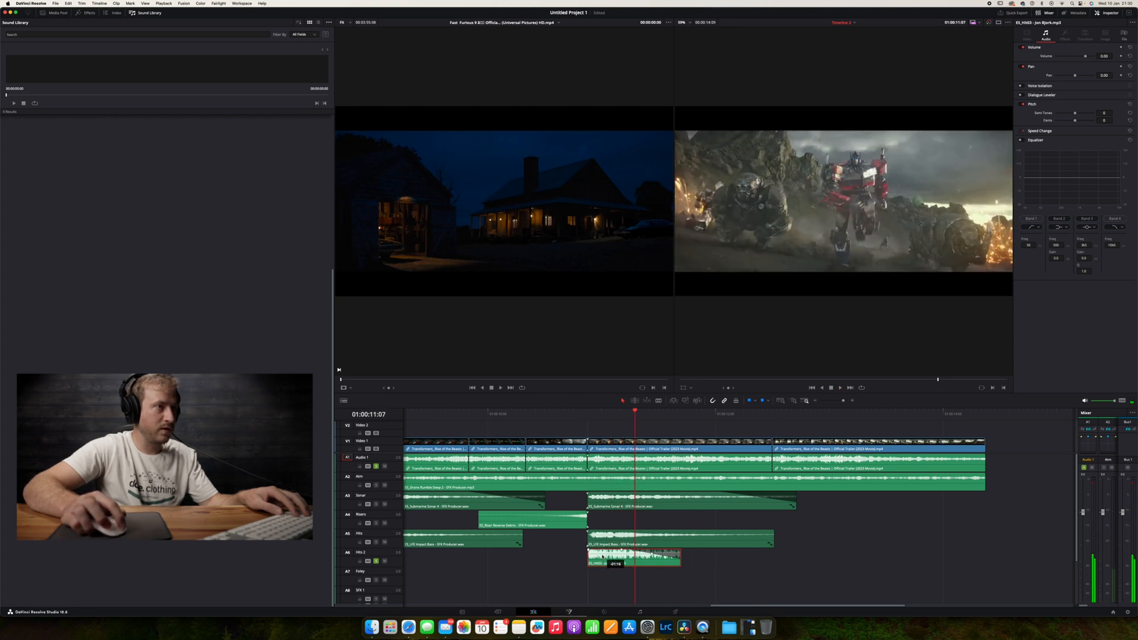
click(589, 415)
key(space)
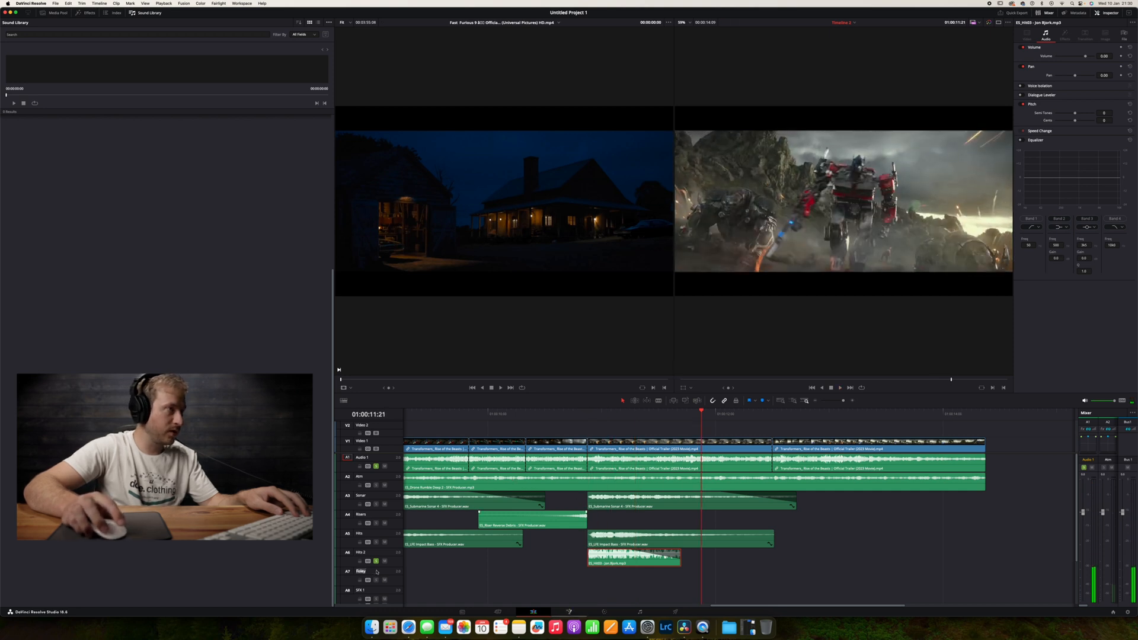
Add an audio track named Hit 3, and move it directly above the Foley track
right_click(395, 572)
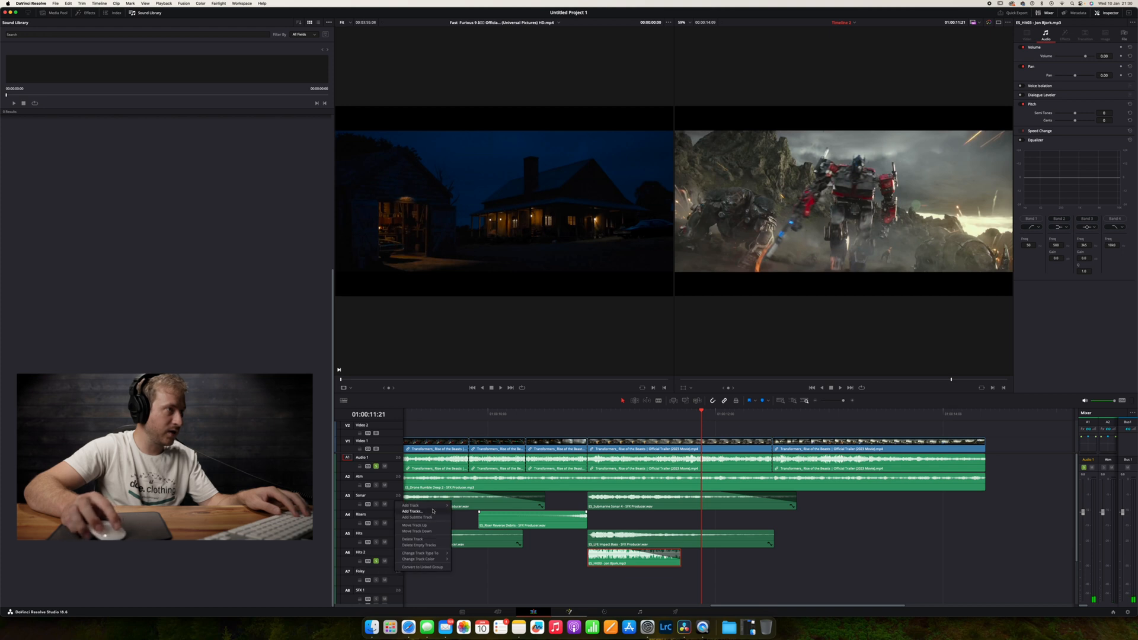
click(463, 511)
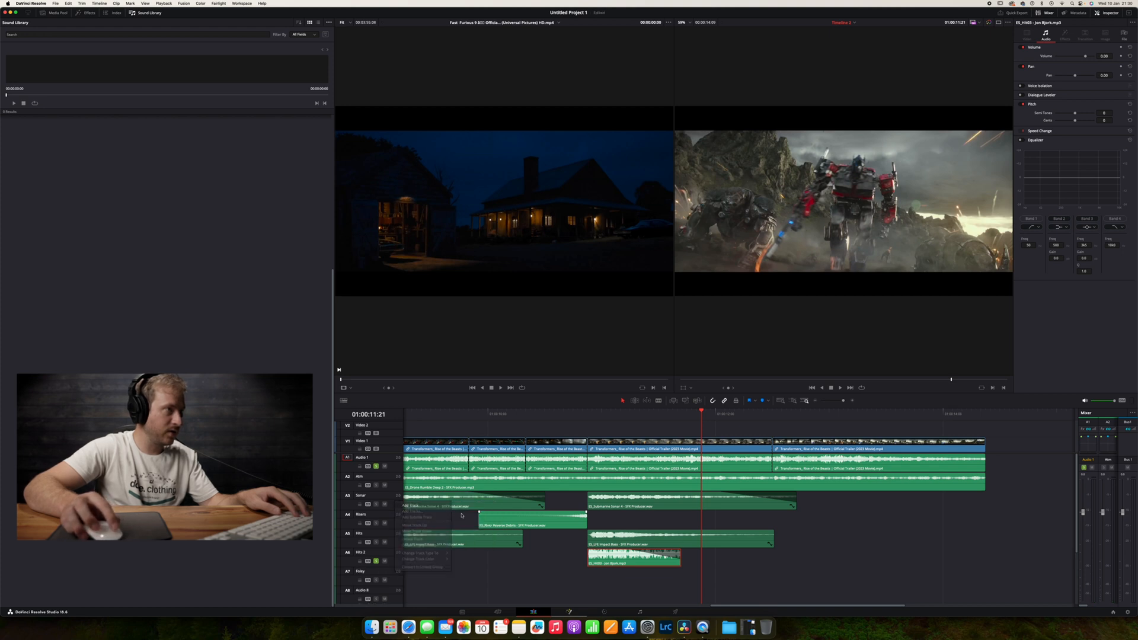
double_click(361, 591)
text(H)
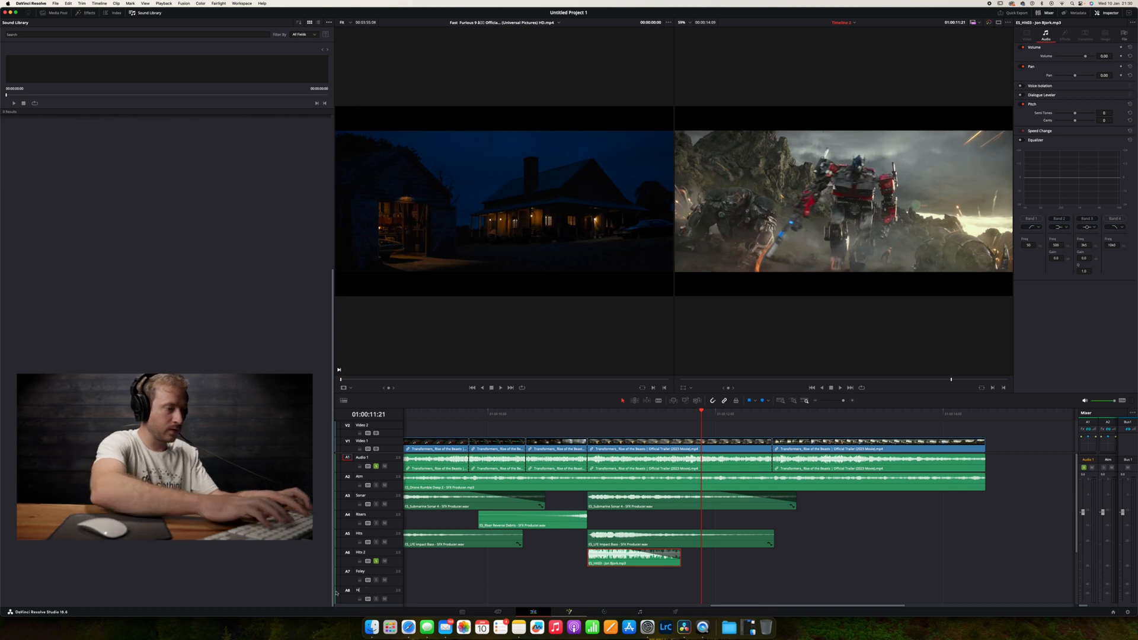
text(it 3)
key(Return)
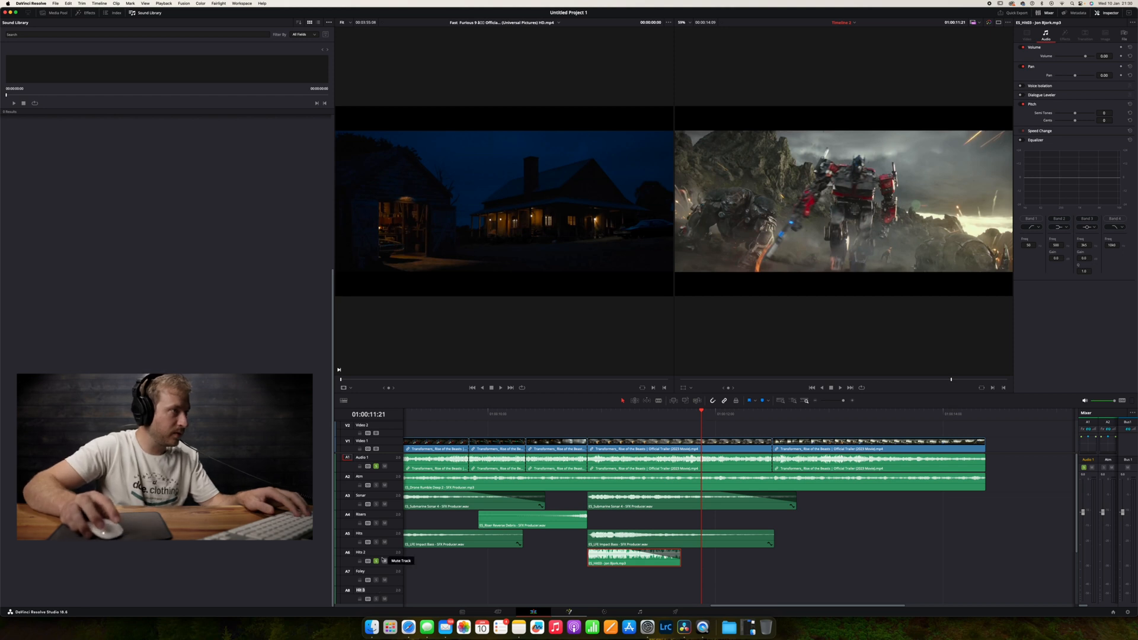
right_click(392, 591)
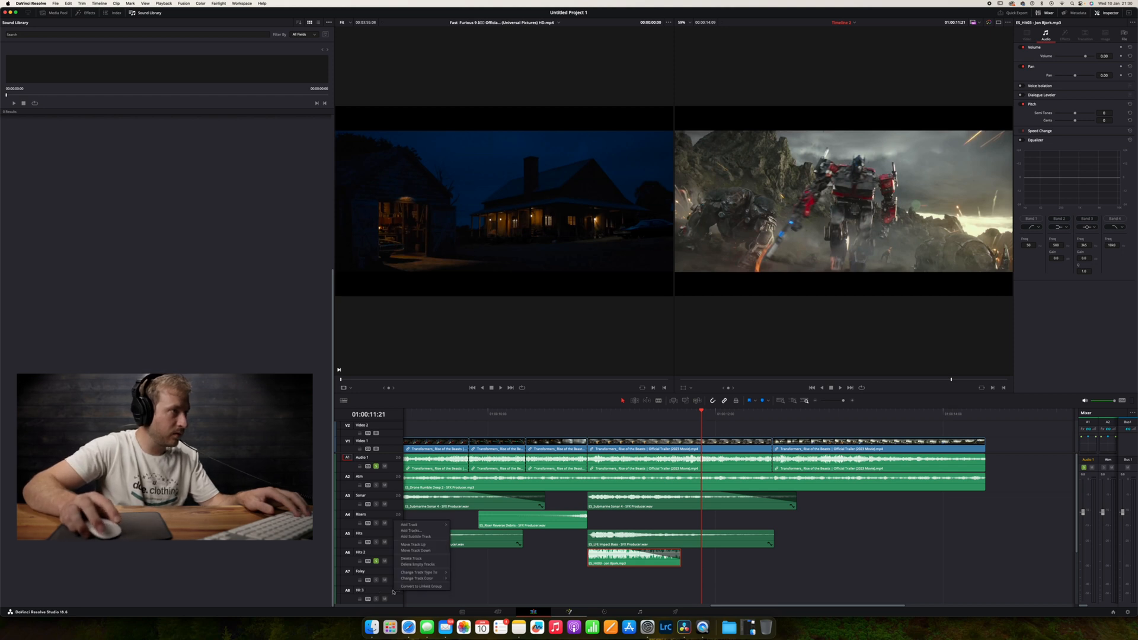
click(424, 545)
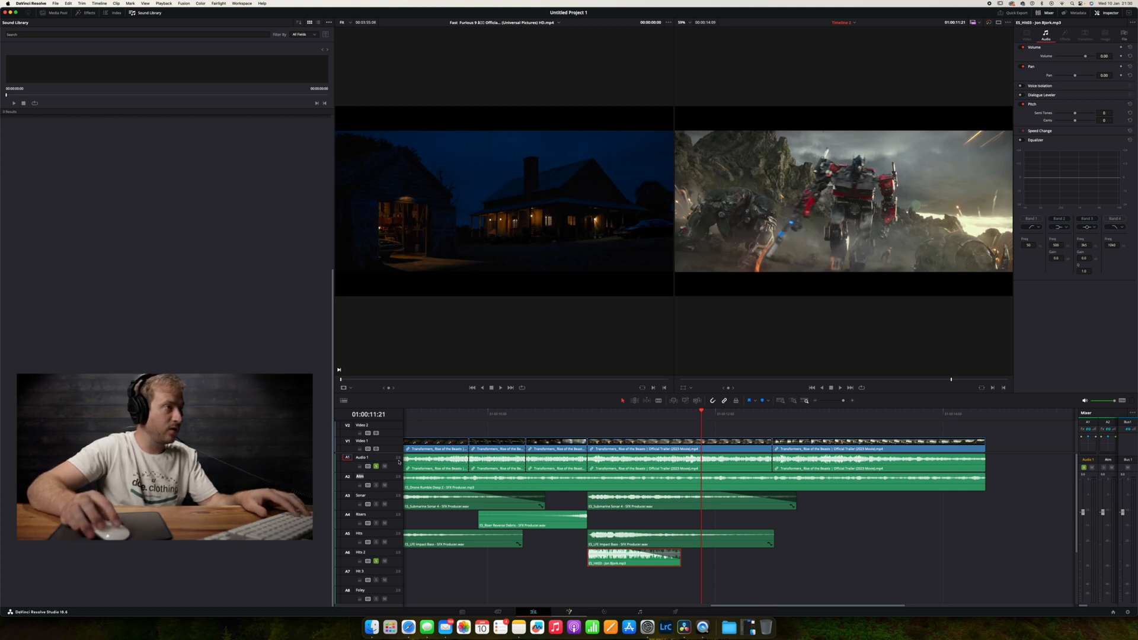
Set the track color of Atm to Tan and of Sonar to Navy
click(392, 477)
right_click(388, 478)
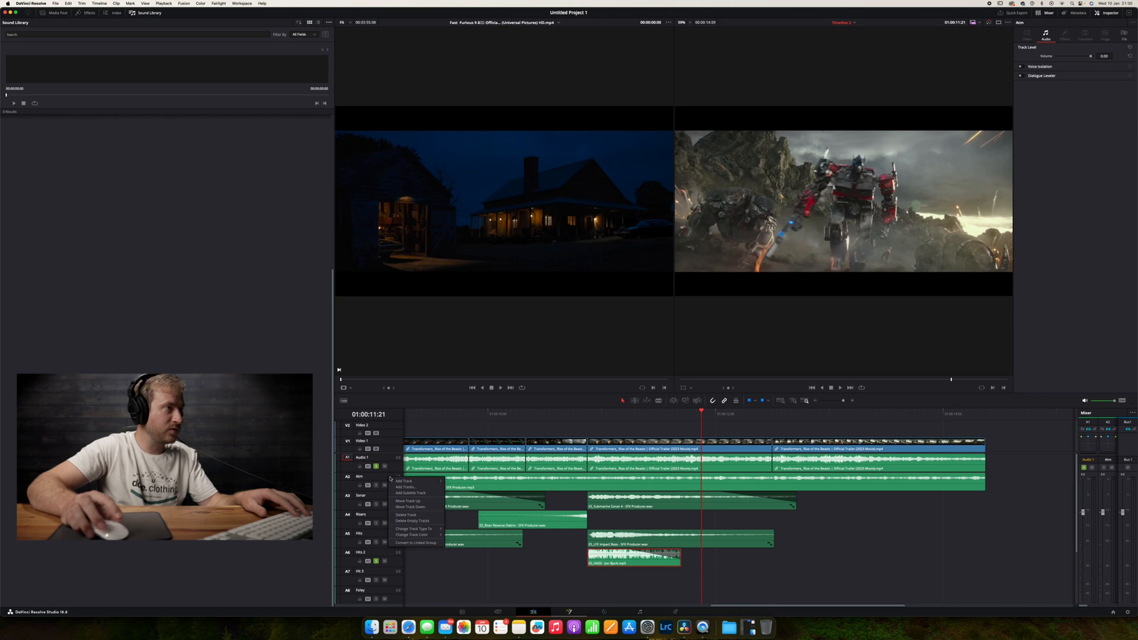
mouse_move(414, 536)
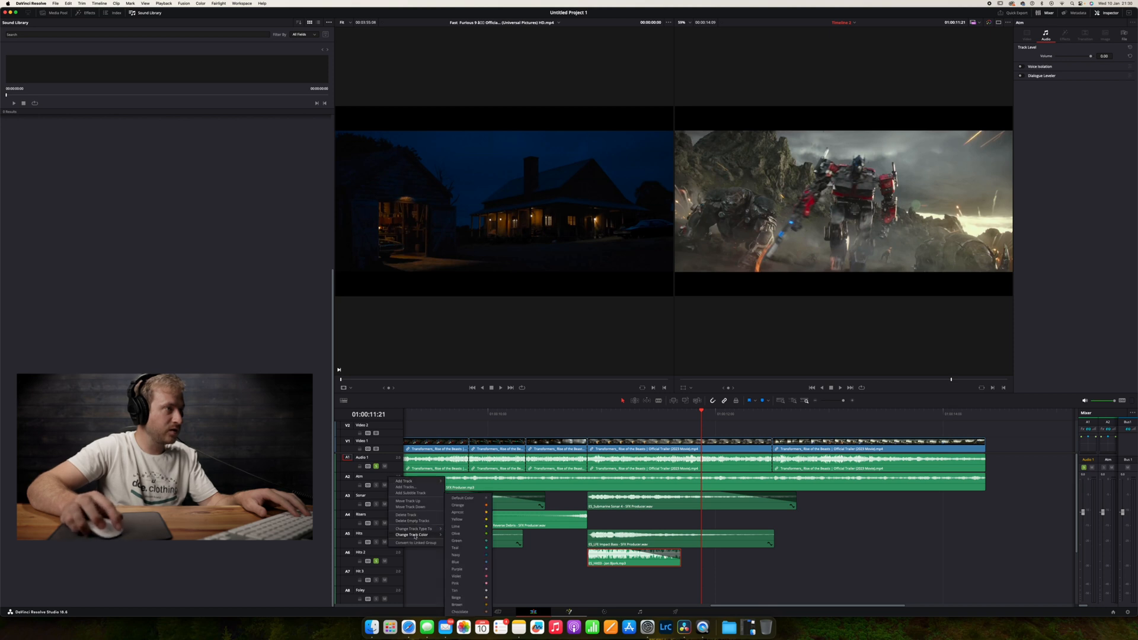
click(477, 591)
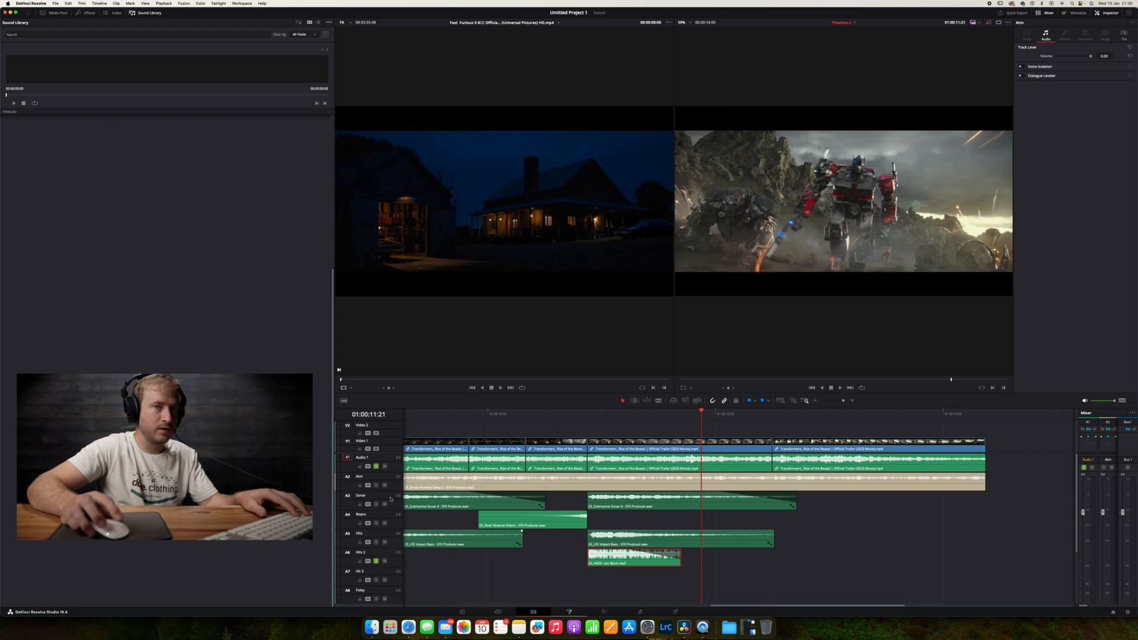
right_click(395, 498)
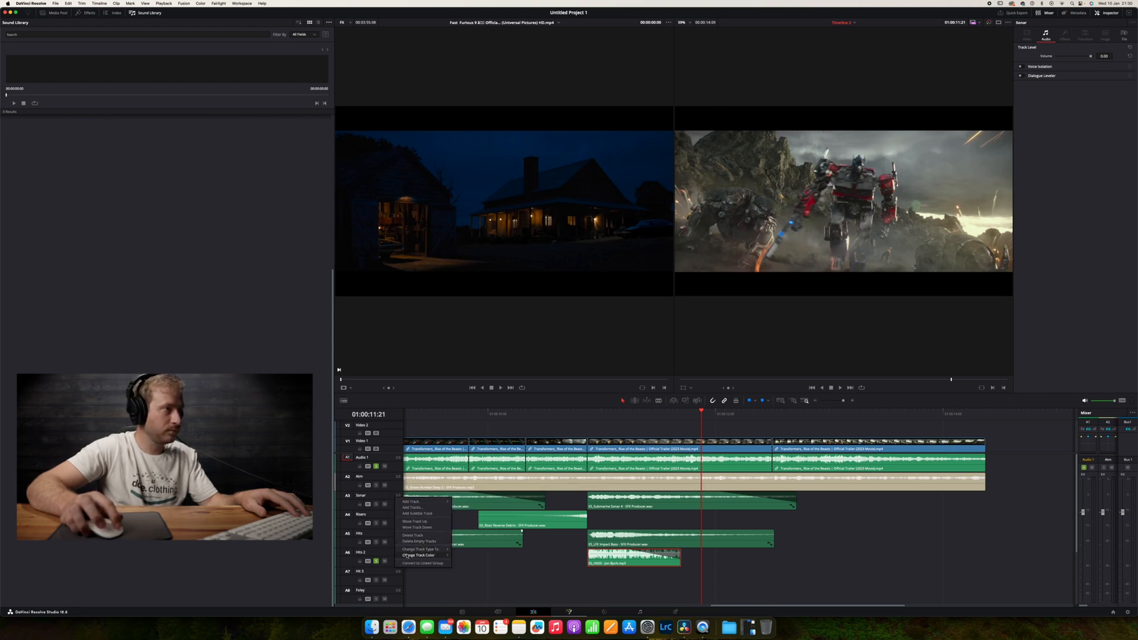
mouse_move(409, 555)
click(457, 556)
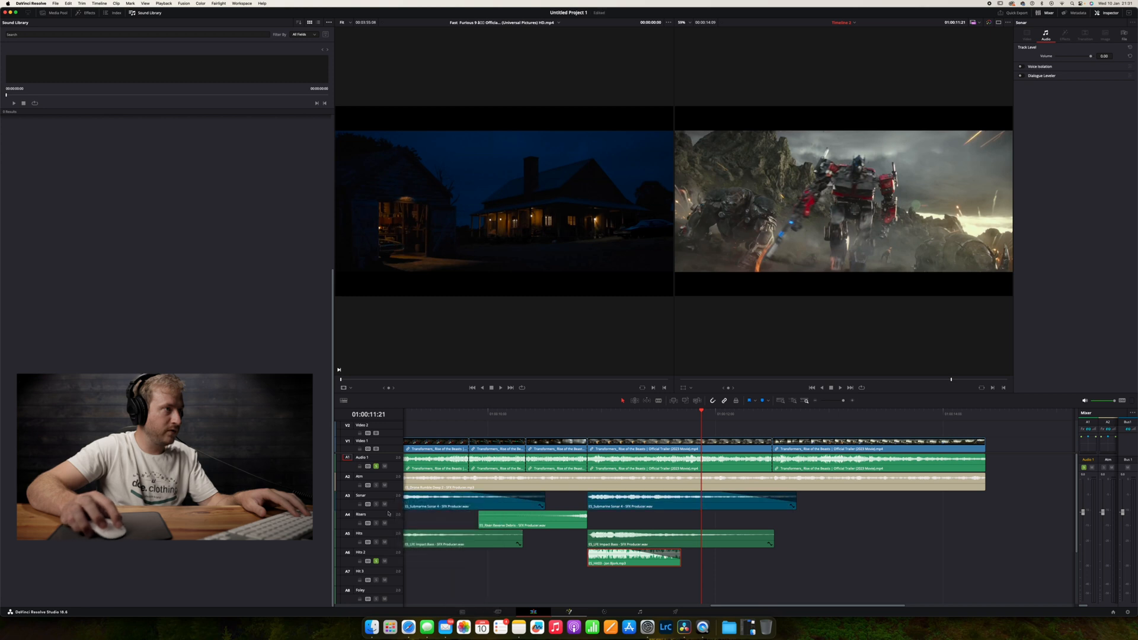
Set the track color of Risers to Violet and of Hits to Brown
right_click(386, 516)
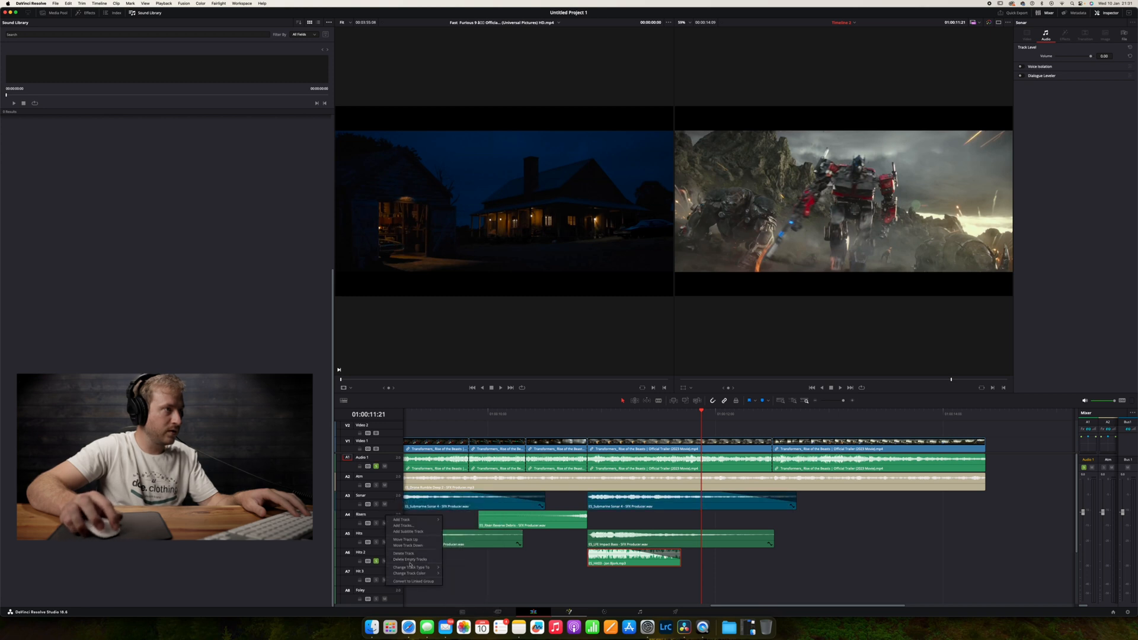
mouse_move(417, 569)
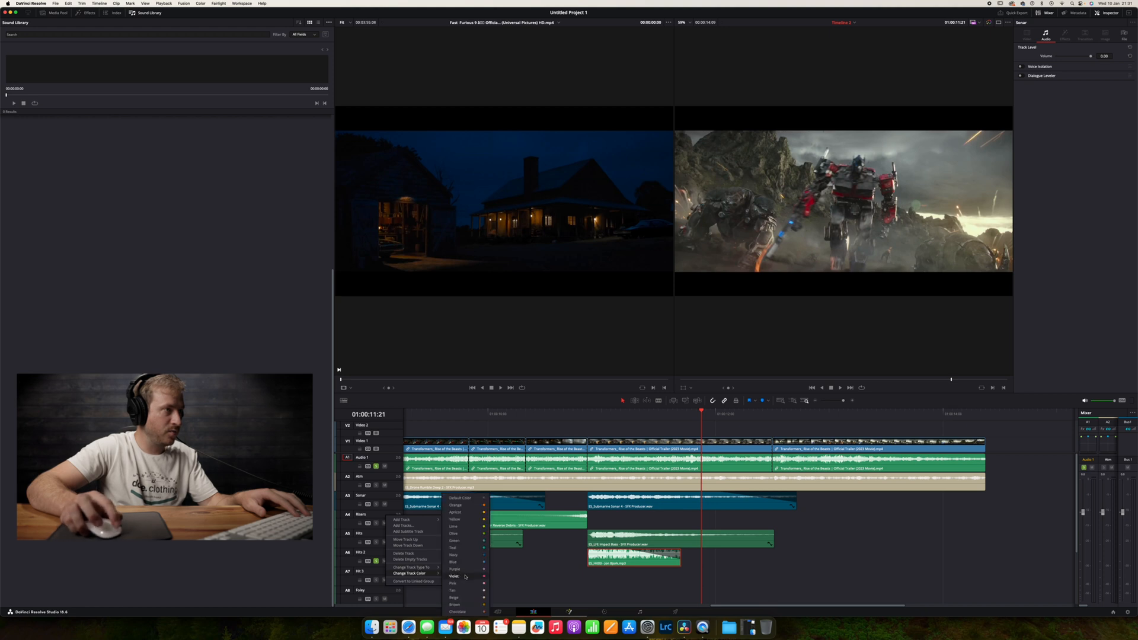
click(464, 577)
scroll(399, 510, down, 2)
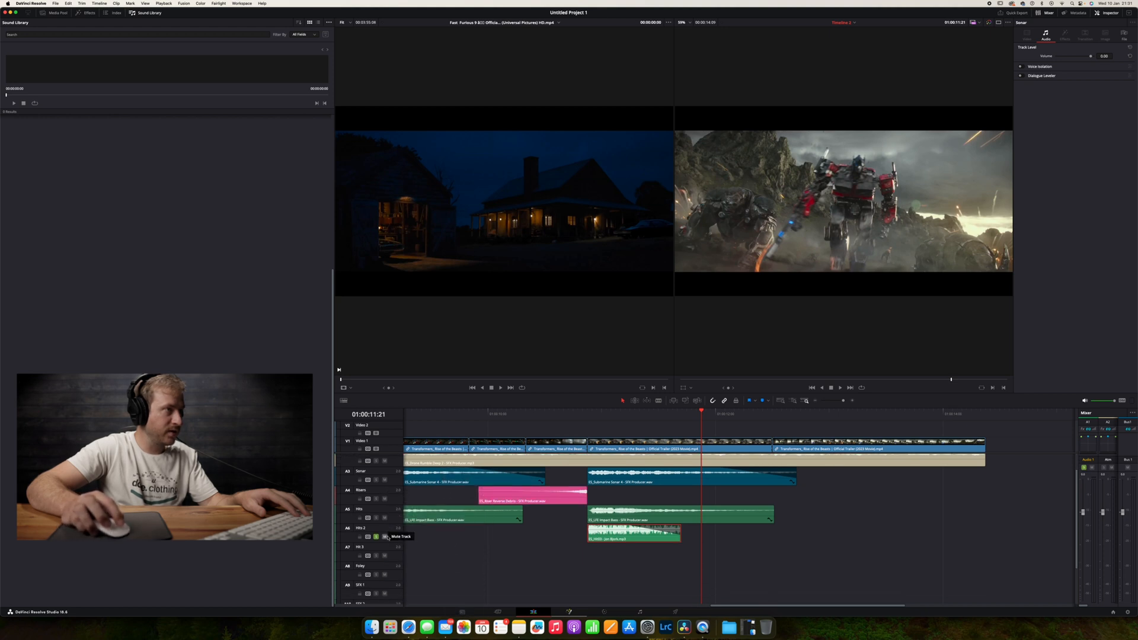
right_click(399, 509)
mouse_move(425, 561)
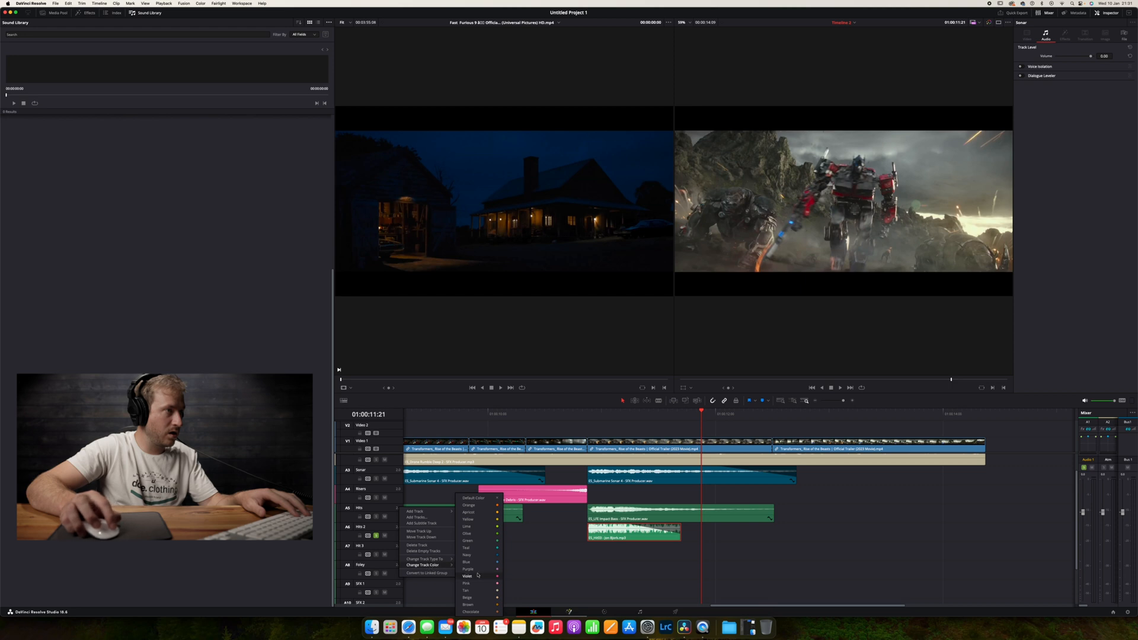
click(483, 605)
Set the track color of both Hits 2 and Hit 3 to Brown
right_click(390, 528)
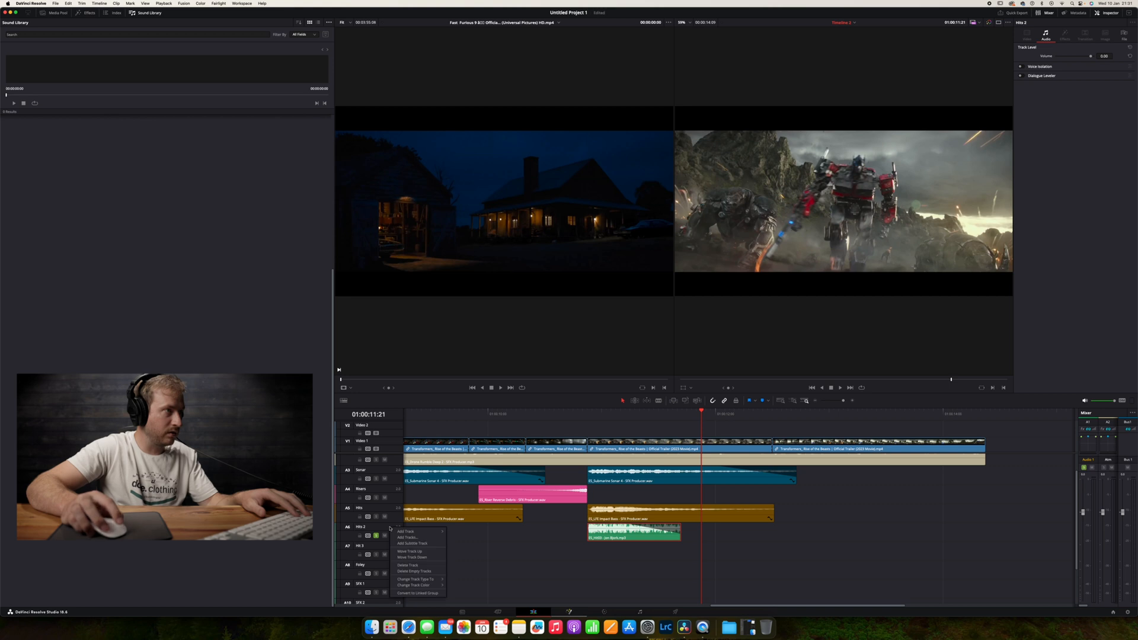
mouse_move(430, 586)
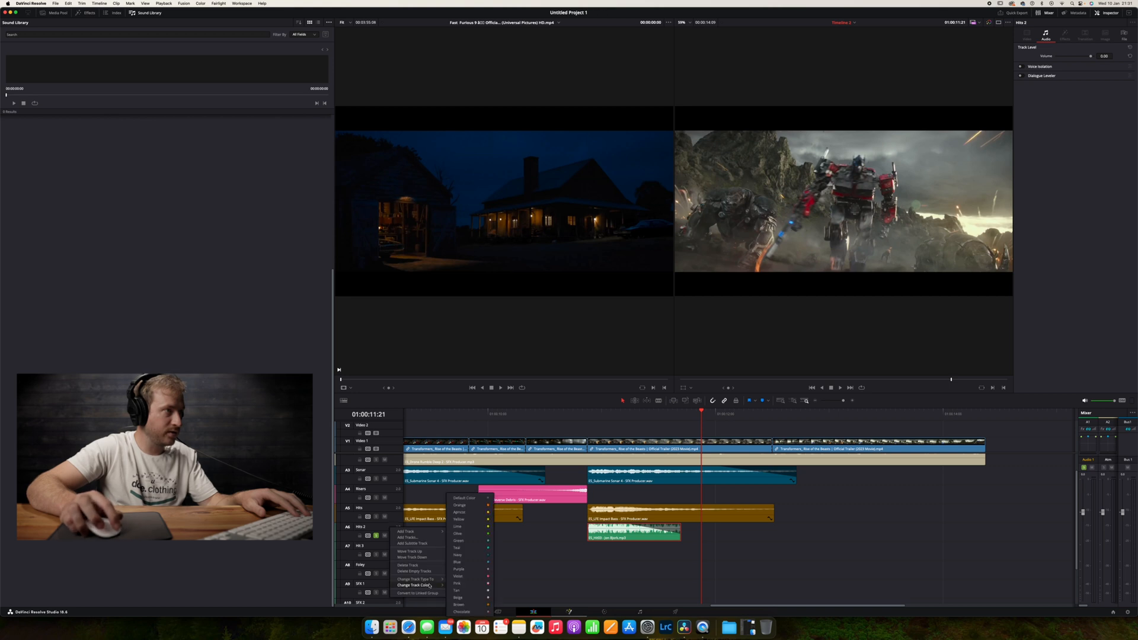
click(467, 605)
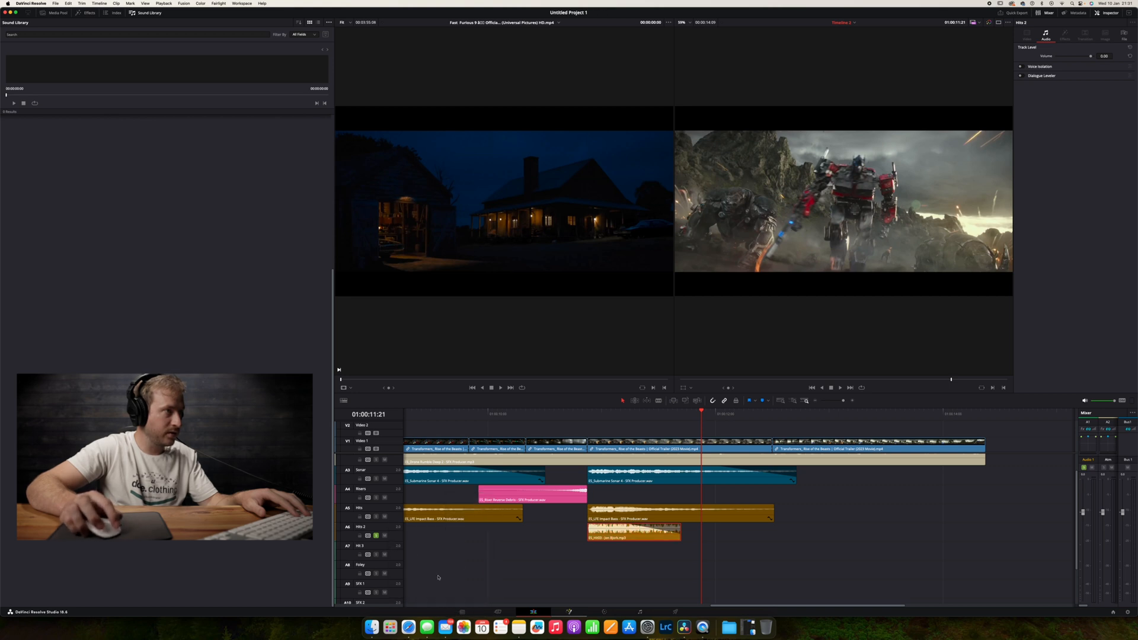
right_click(399, 548)
mouse_move(436, 604)
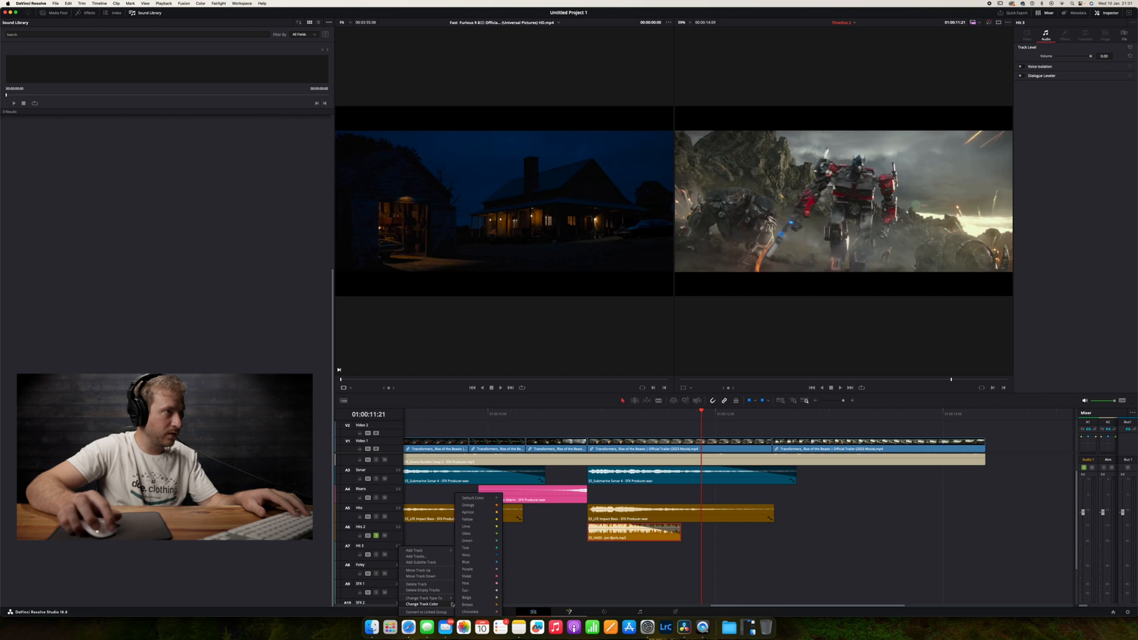
click(464, 606)
Duplicate the hit clip alternately across Hit 3 and Hits 2 to match the following impacts, starting the last Hits 2 copy at 01:00:13:02
click(645, 534)
drag(645, 534, 681, 553)
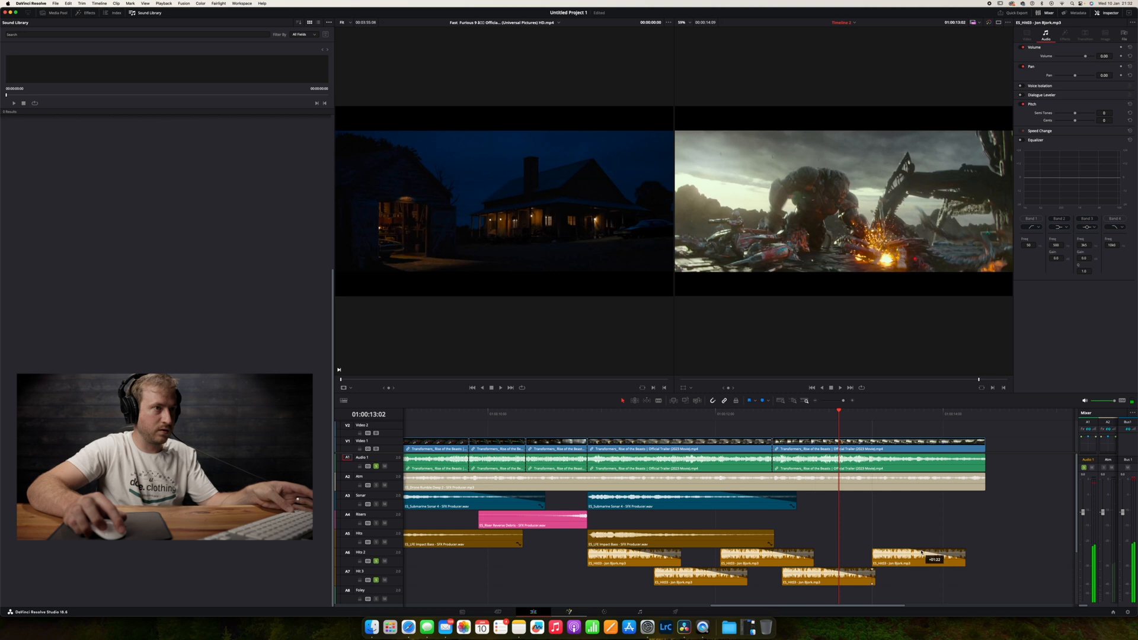
drag(923, 553, 893, 553)
click(591, 414)
key(space)
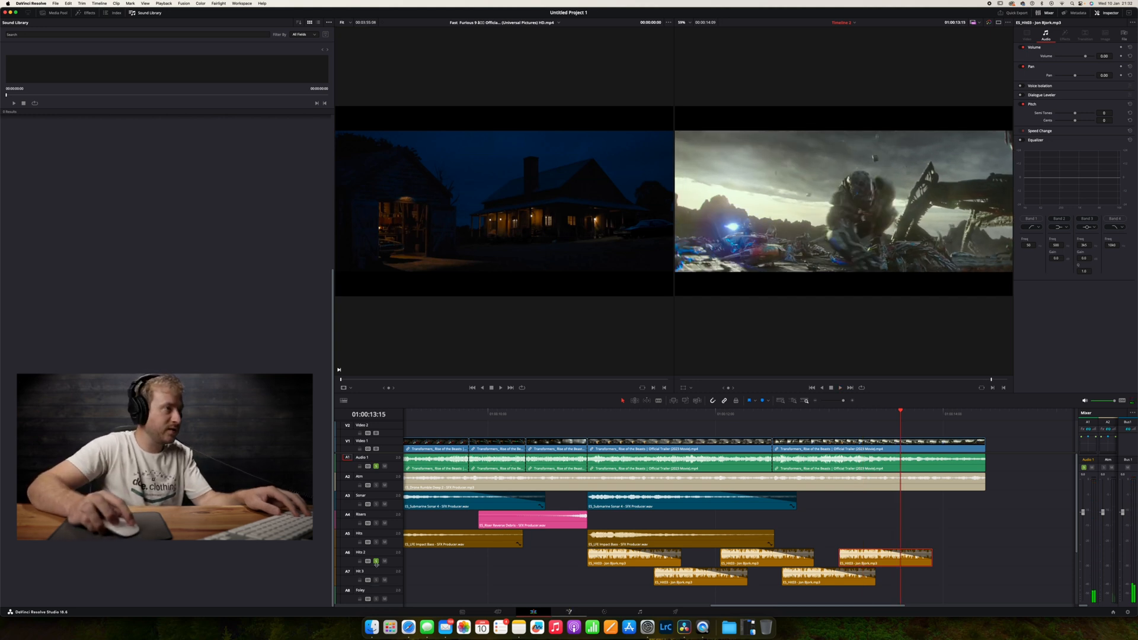
Mute Audio 1, play the hits alone, and nudge the last Hits 2 clip slightly later
click(377, 468)
click(435, 415)
key(space)
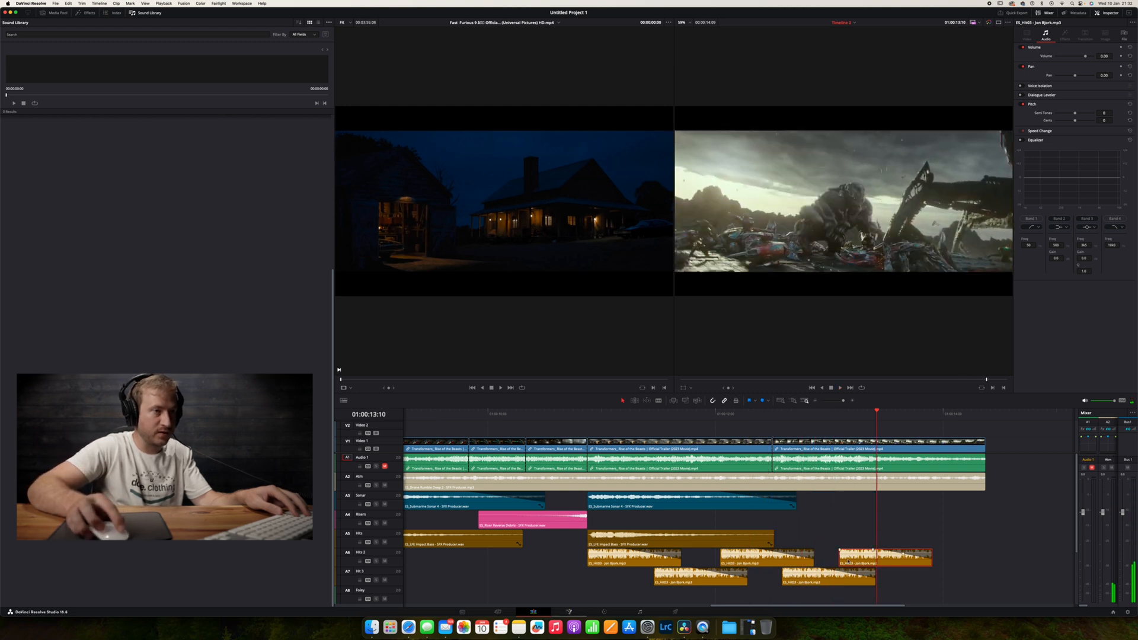
drag(849, 561, 854, 561)
click(590, 423)
click(563, 416)
key(space)
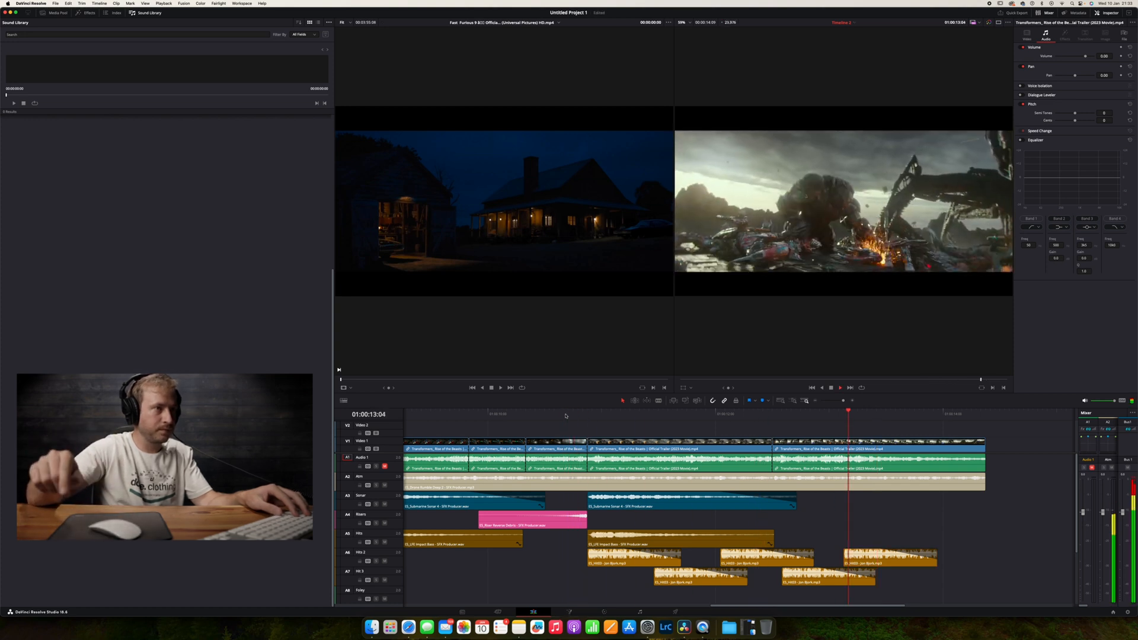
Play the hits again, and solo Audio 1 to listen to the original sound of the preceding car shots
click(588, 415)
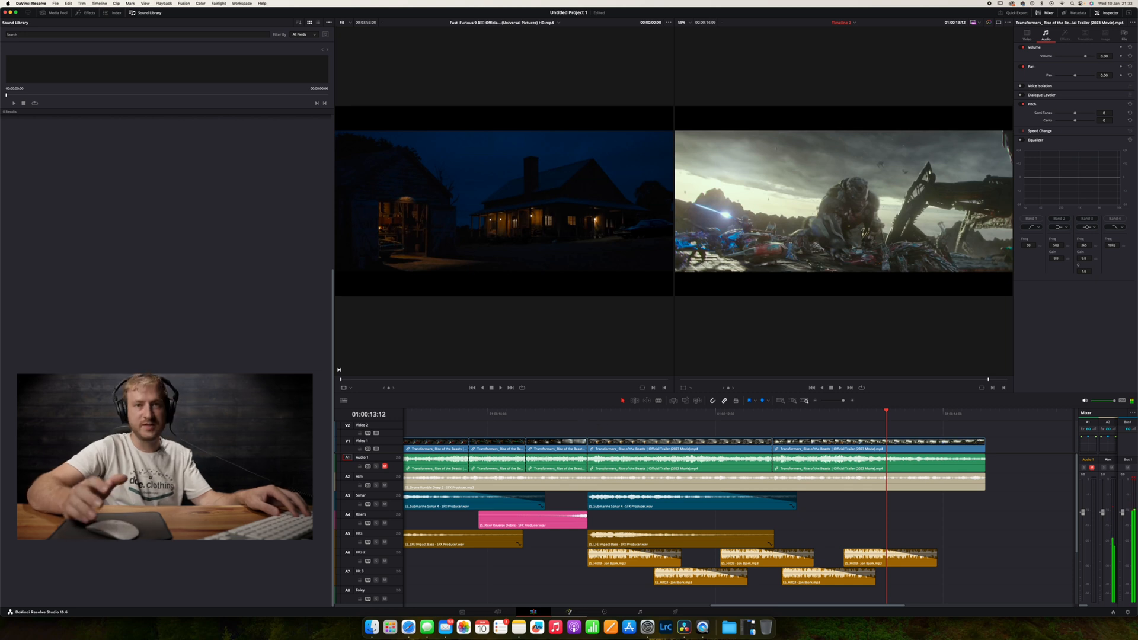
click(550, 415)
click(376, 466)
click(454, 415)
key(space)
click(453, 415)
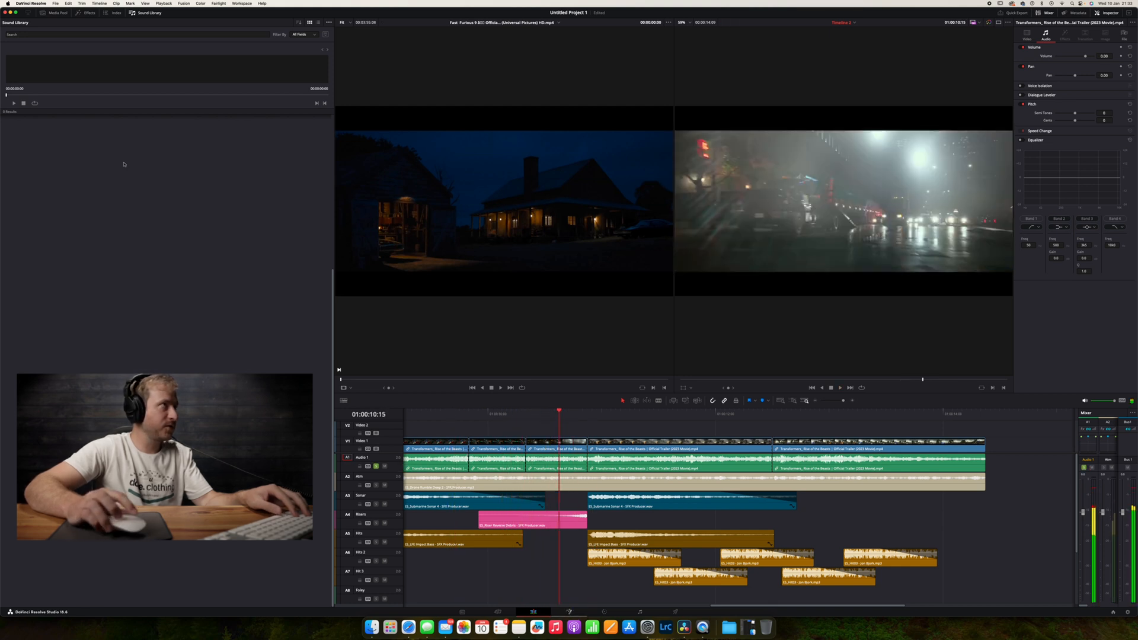
Search the sound library for "human" and audition the Crowd Studio and Laugh results
click(172, 35)
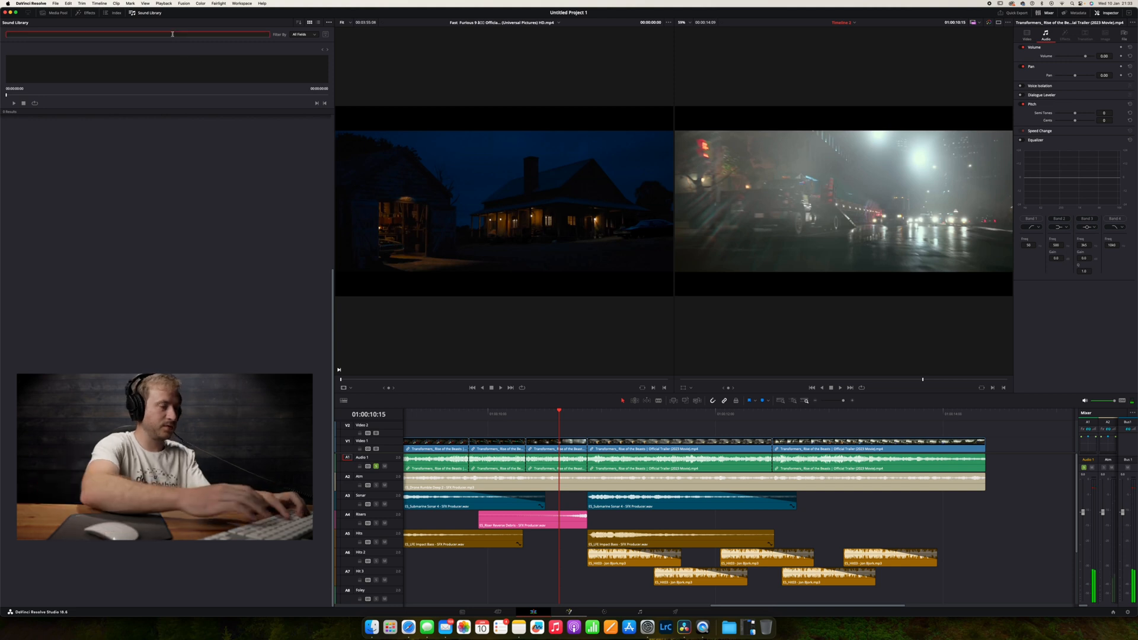
key(Return)
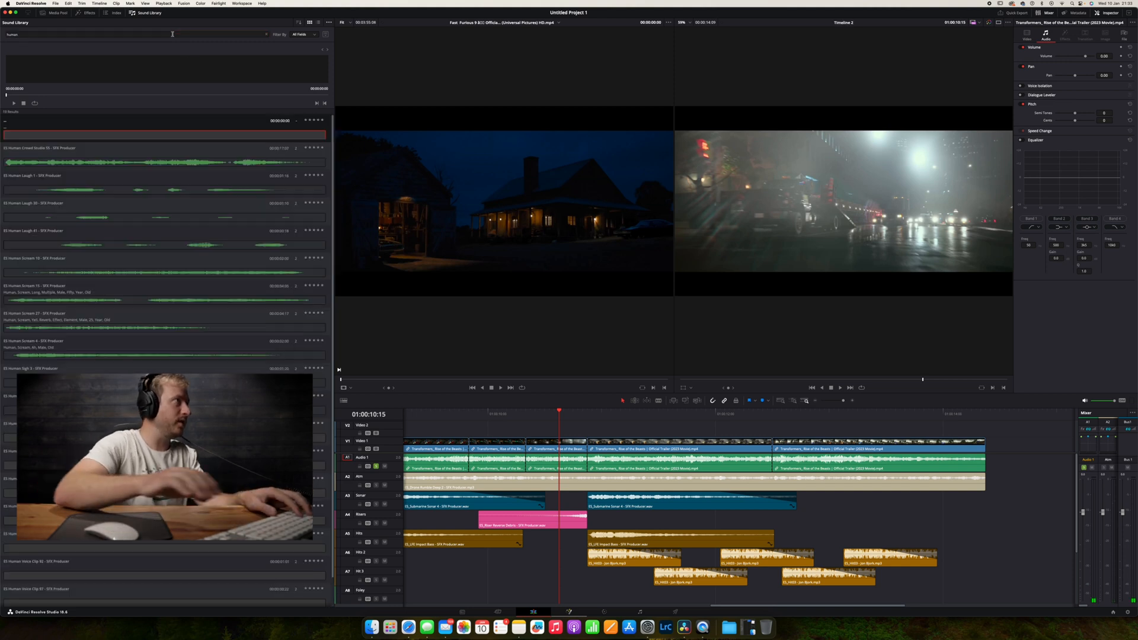
click(87, 162)
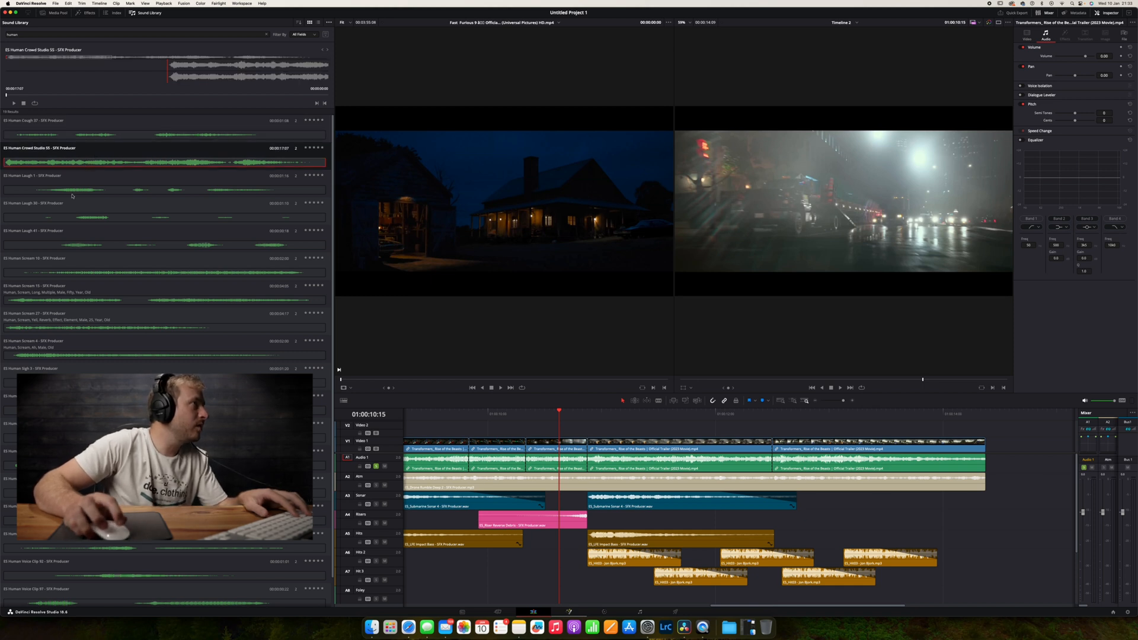
click(71, 213)
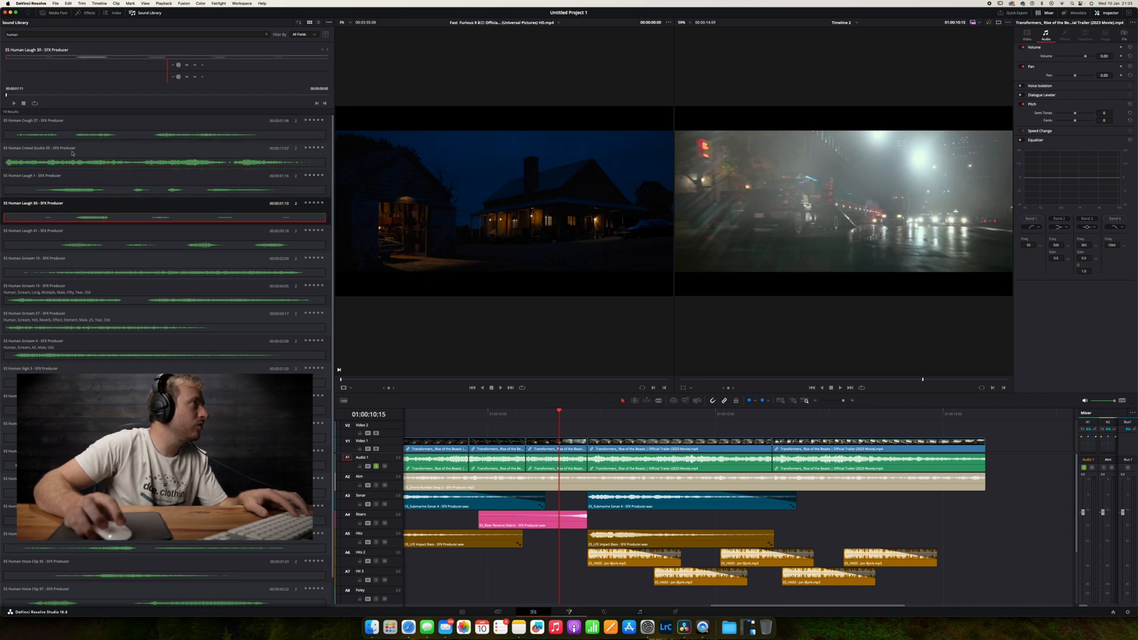
Narrow the sound library search to "human scream"
click(45, 37)
text(s)
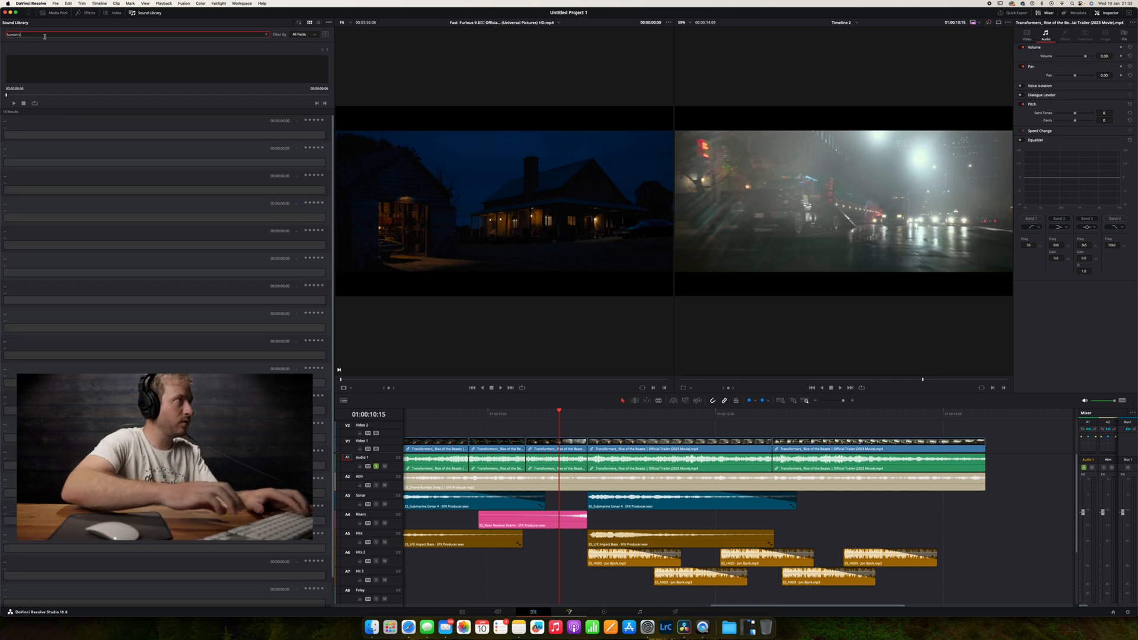
text(cream)
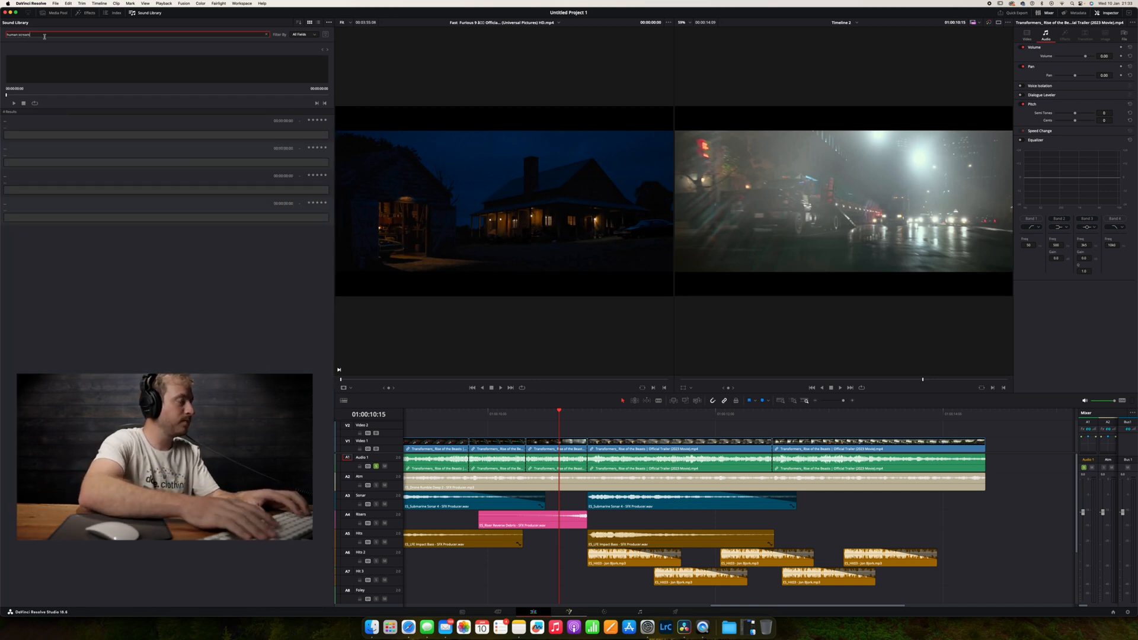
key(BackSpace)
key(BackSpace)
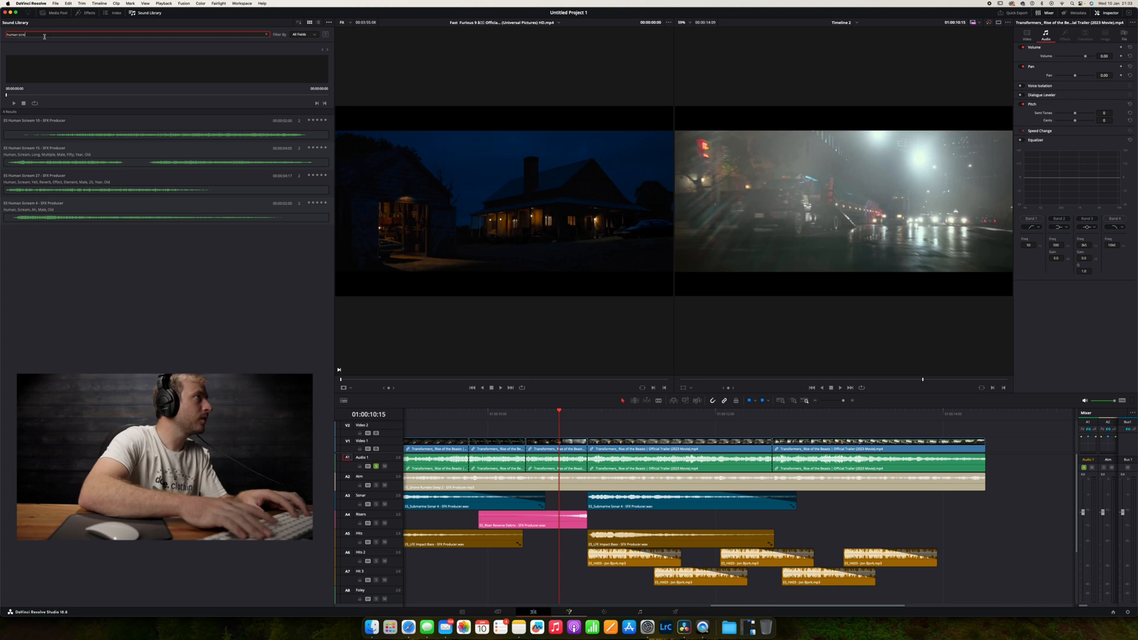
text(am)
key(Return)
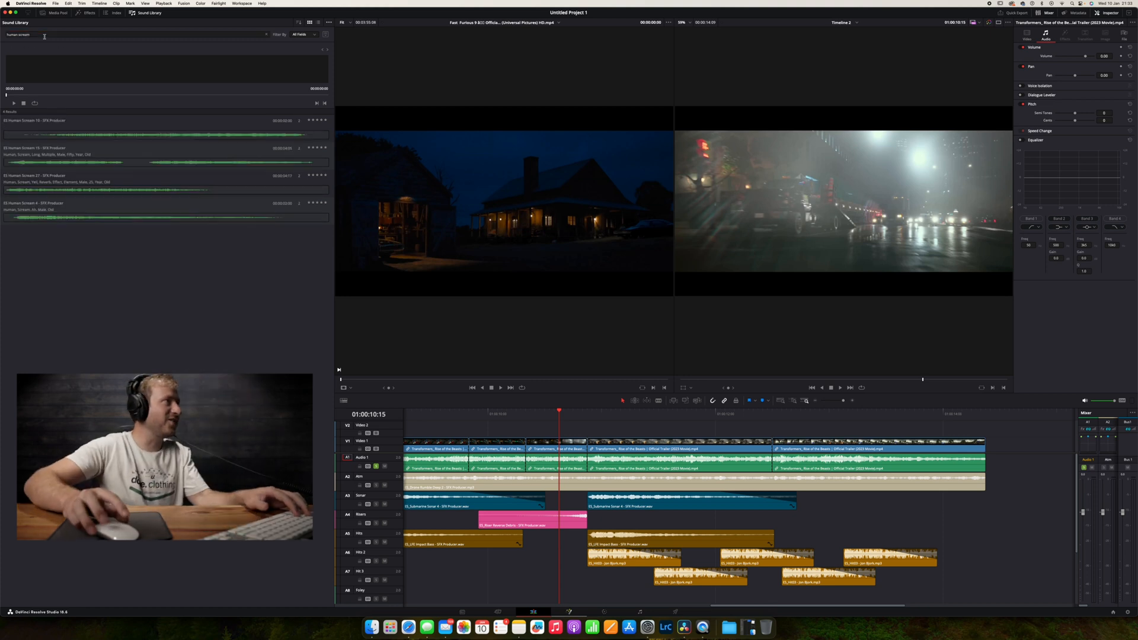
Audition the human screams, and place ES Human Scream 27 on the Foley track at the start of the second video clip in view
click(64, 139)
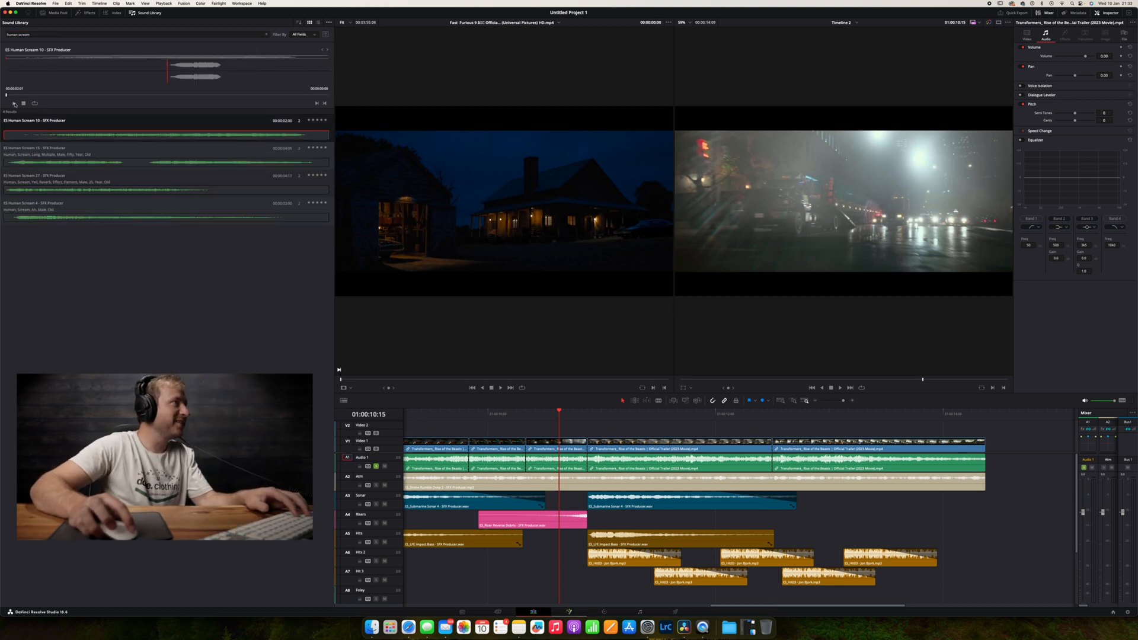
click(41, 155)
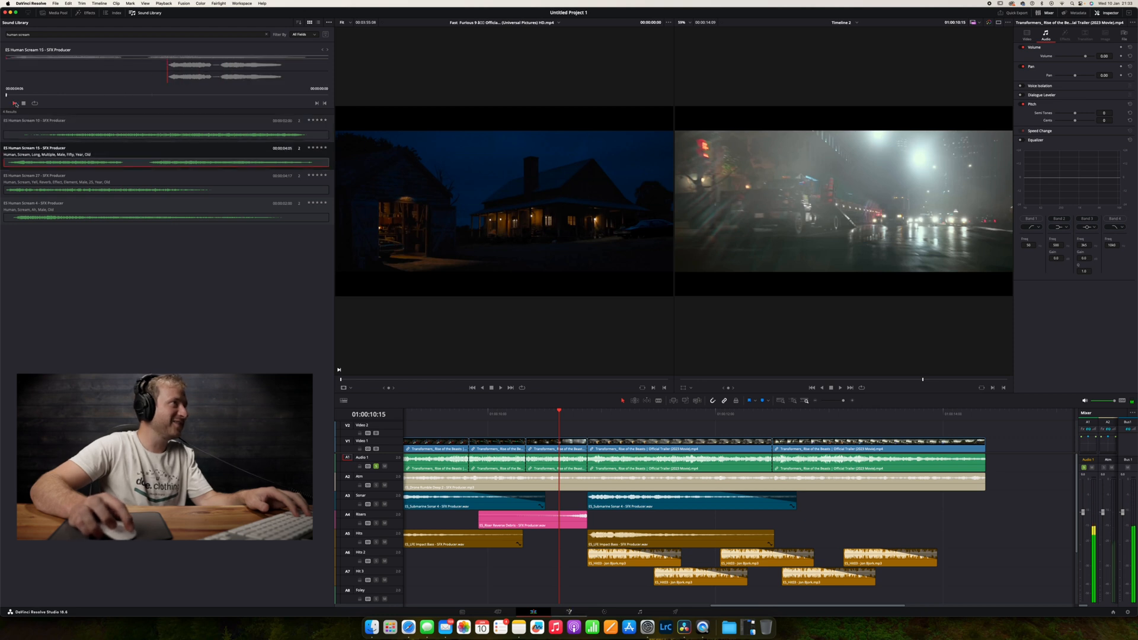
click(44, 177)
drag(48, 189, 478, 532)
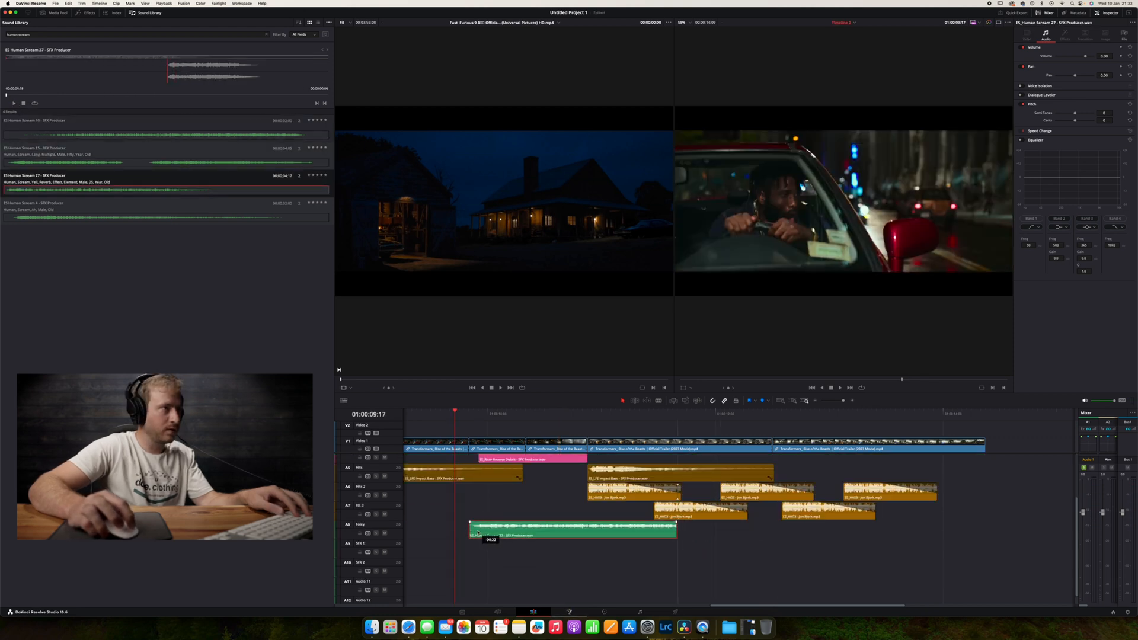
key(space)
click(470, 417)
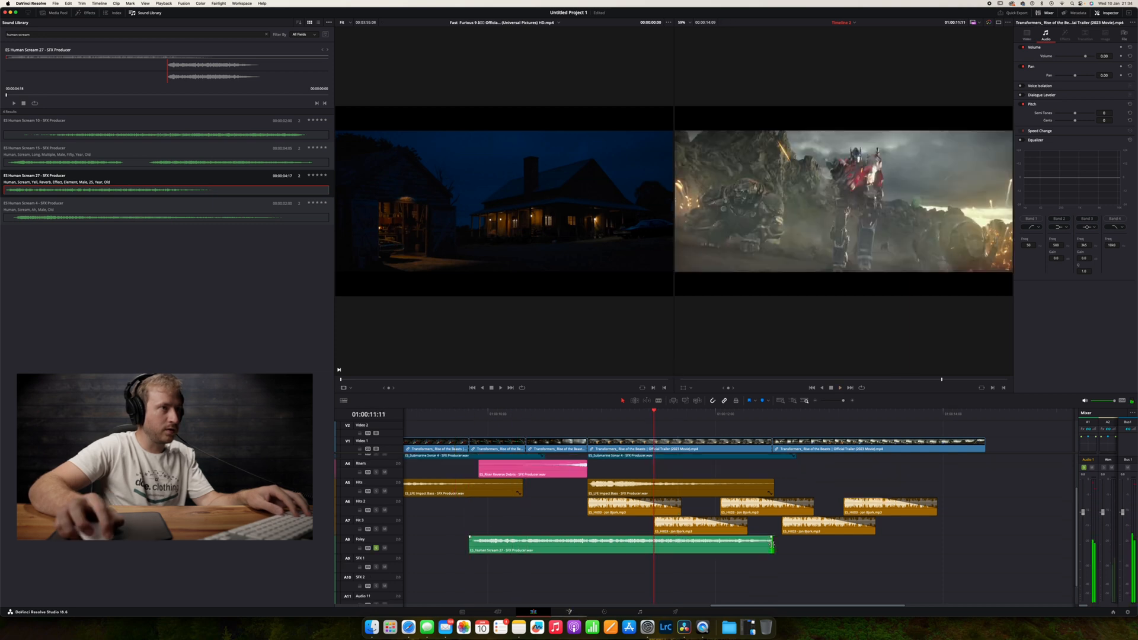
Shorten the end of the Foley scream clip, add a long fade-out and lower its volume slightly
drag(773, 544, 545, 536)
click(465, 412)
key(space)
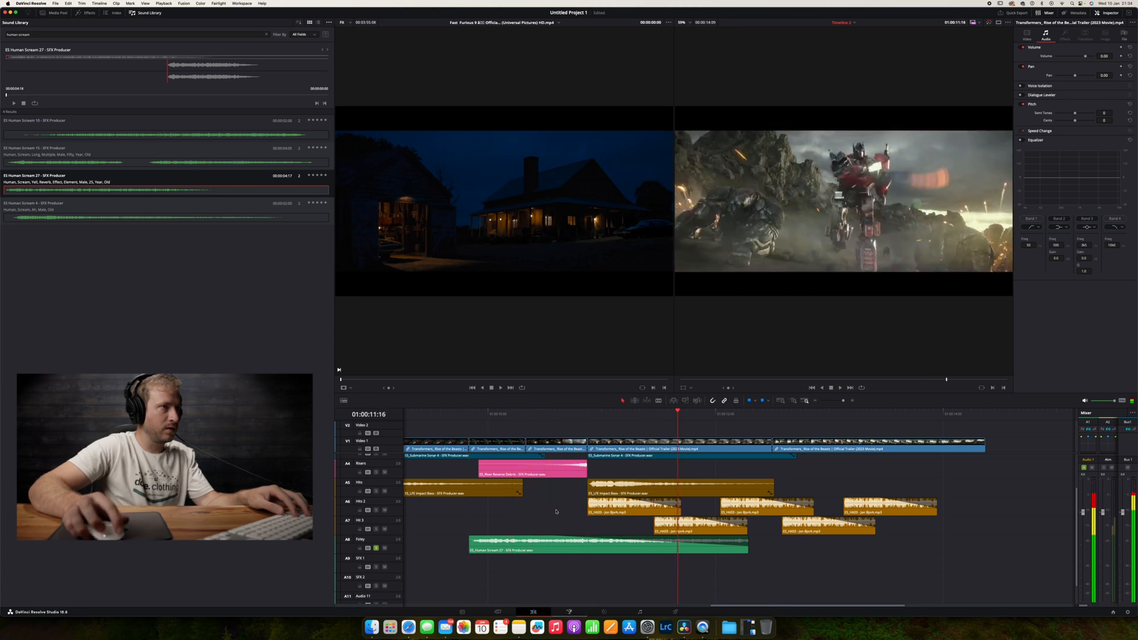
click(549, 552)
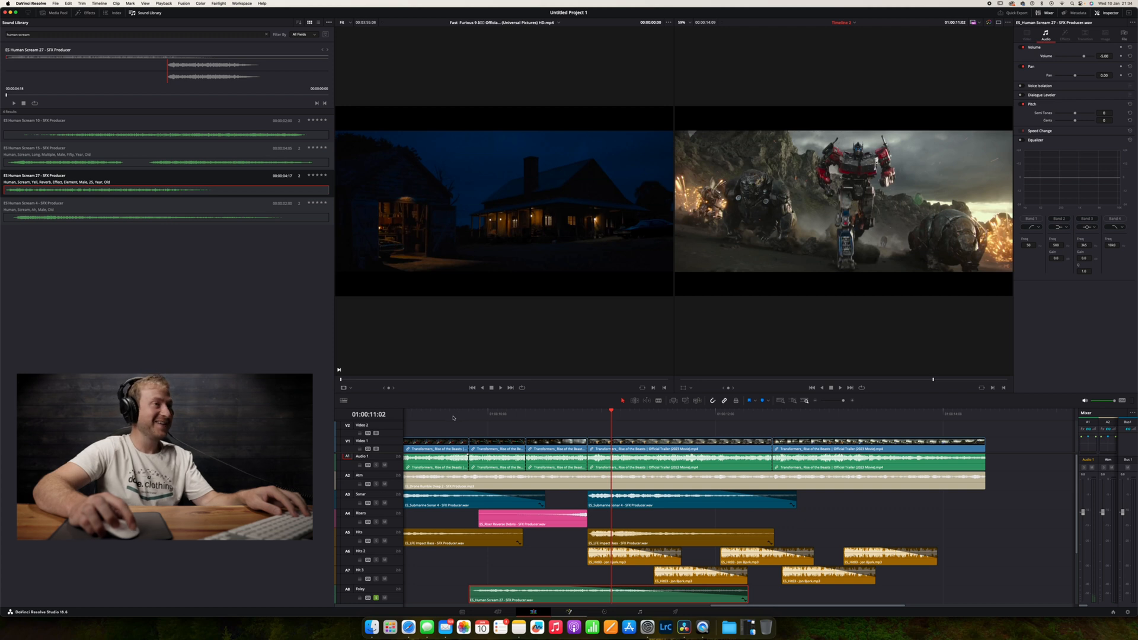
Play the car shots with the scream, and solo Audio 1 to compare it with the original sound
click(453, 417)
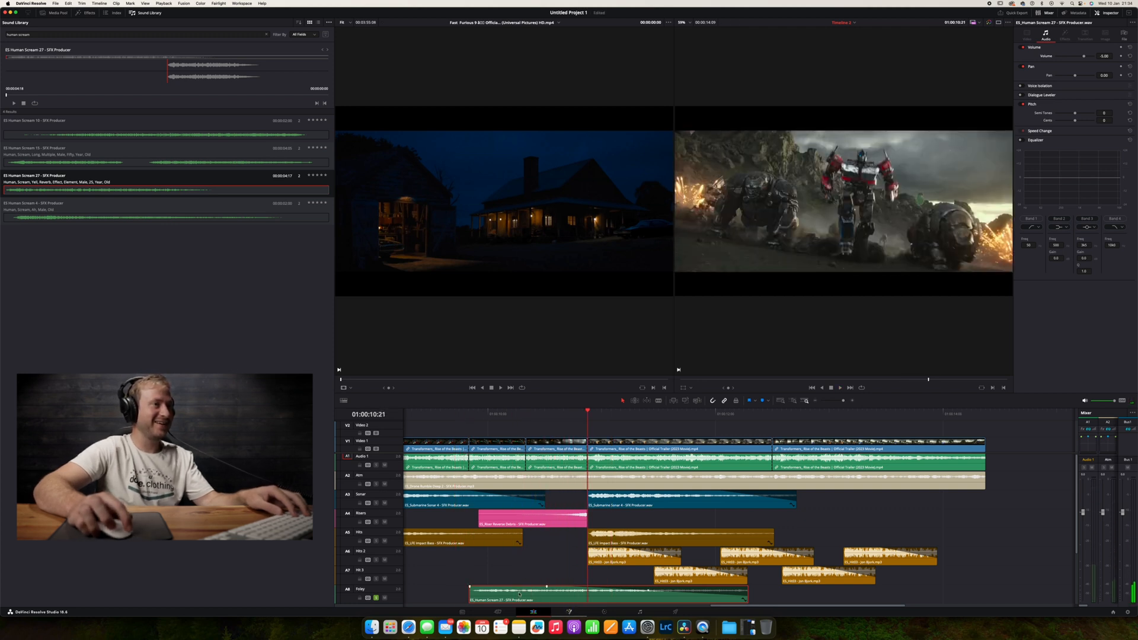
click(441, 415)
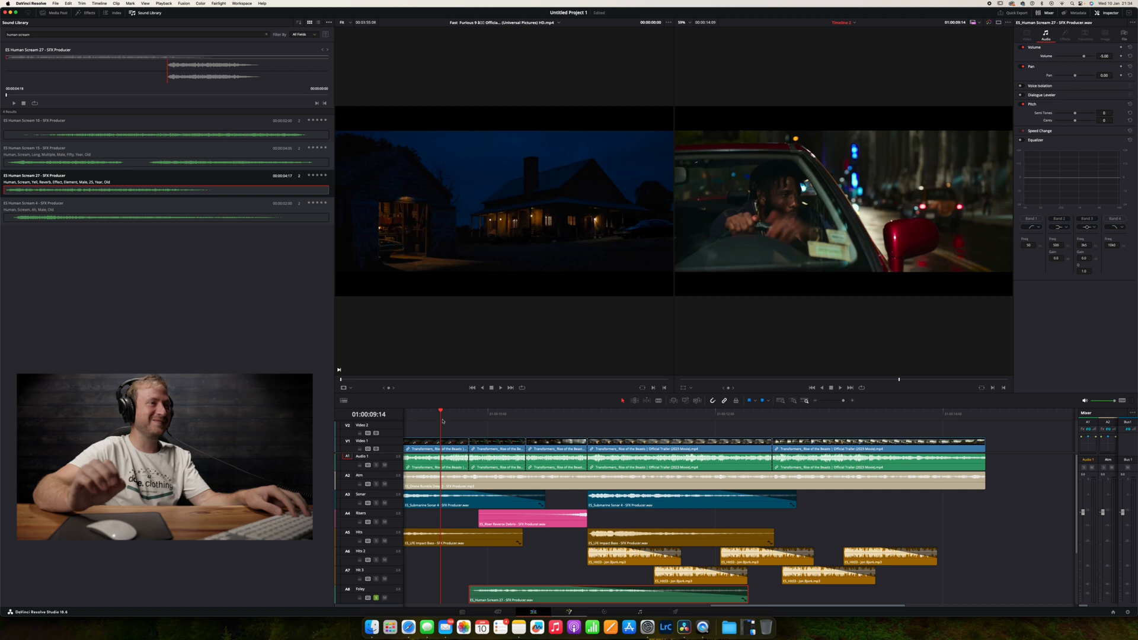
key(space)
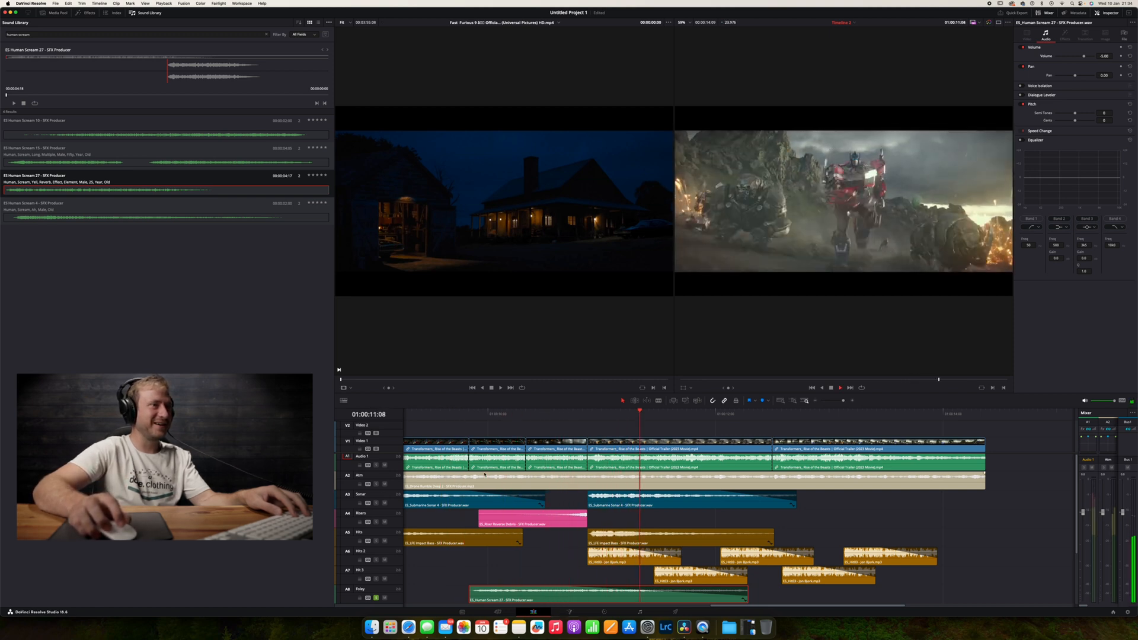
click(375, 466)
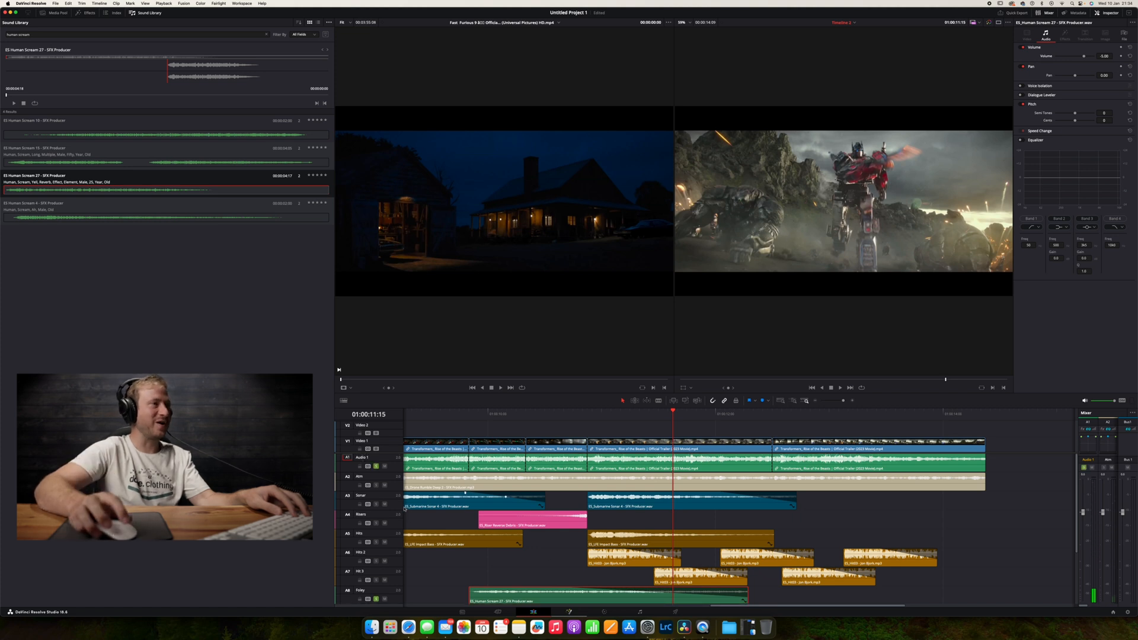
click(478, 419)
key(space)
click(472, 418)
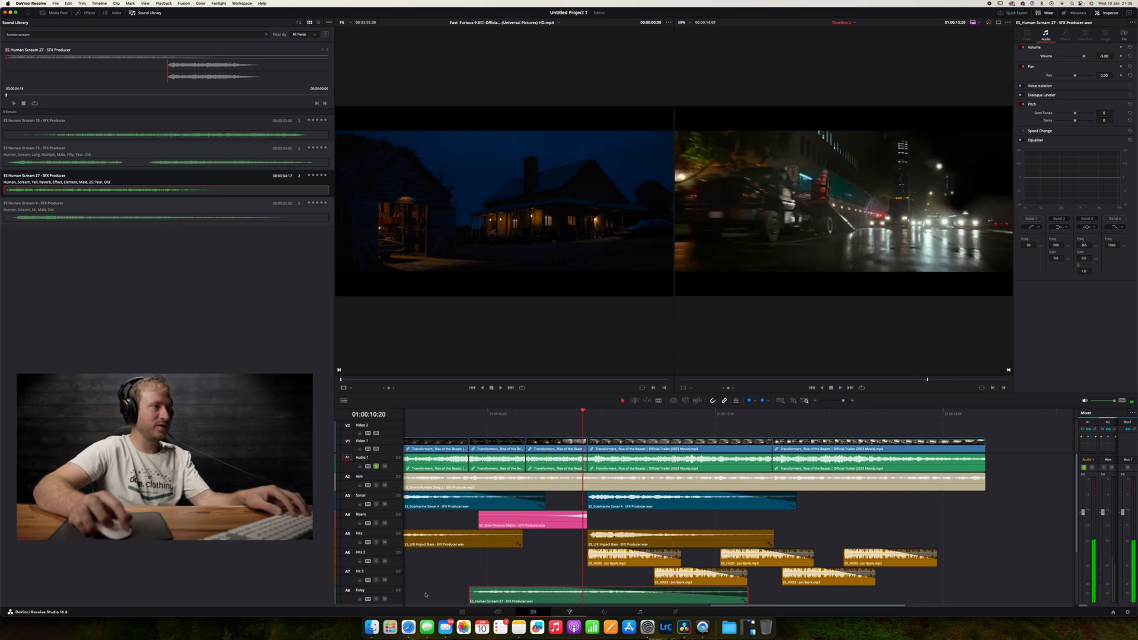
Try a pitch of -2 semitones on the Foley scream clip and play it back over the car shots
mouse_move(1137, 1)
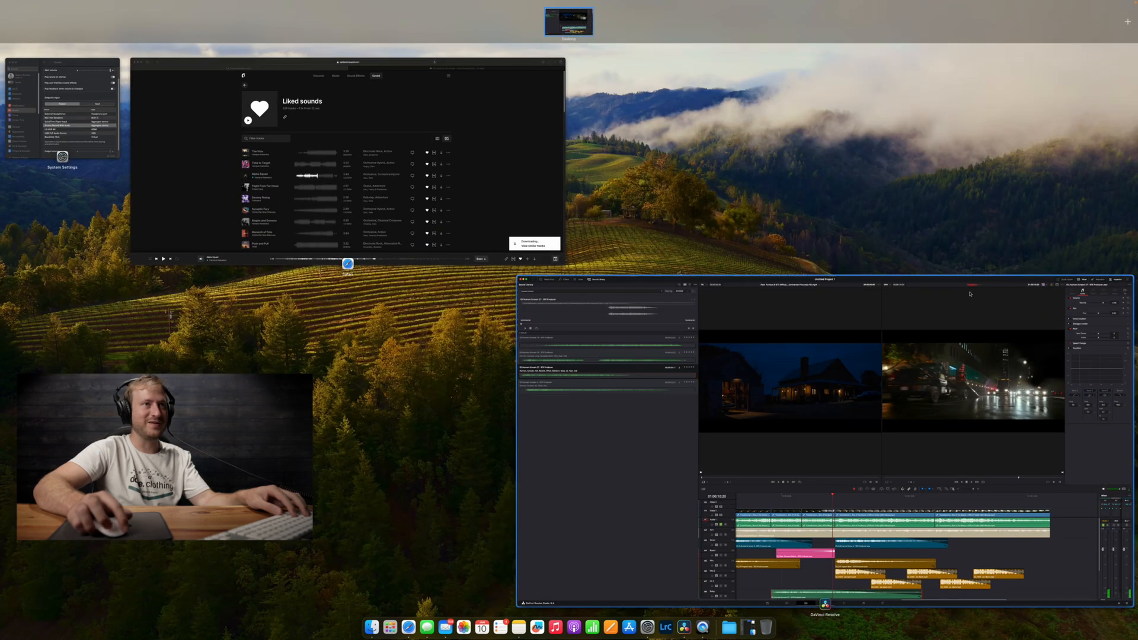
click(971, 292)
double_click(1104, 113)
text(-2)
key(Return)
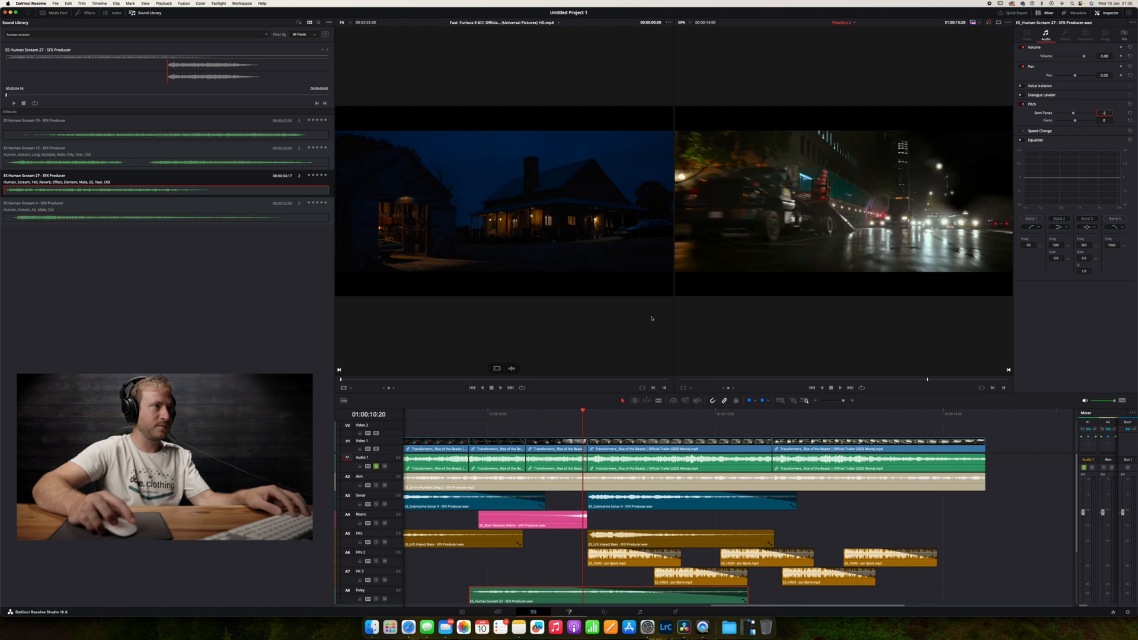
click(477, 414)
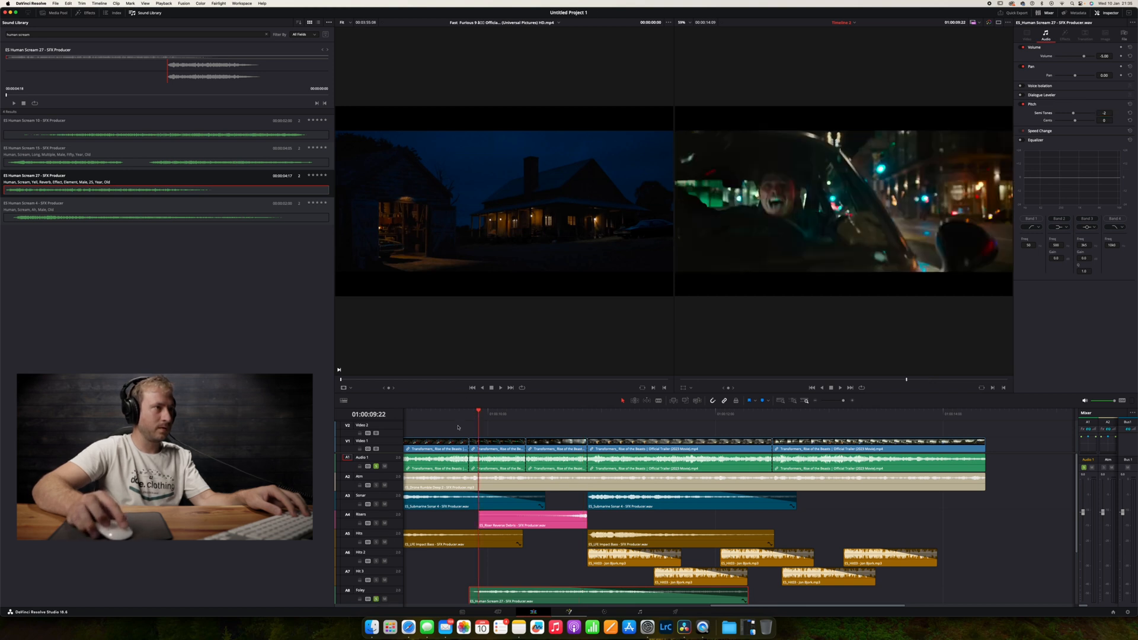
key(space)
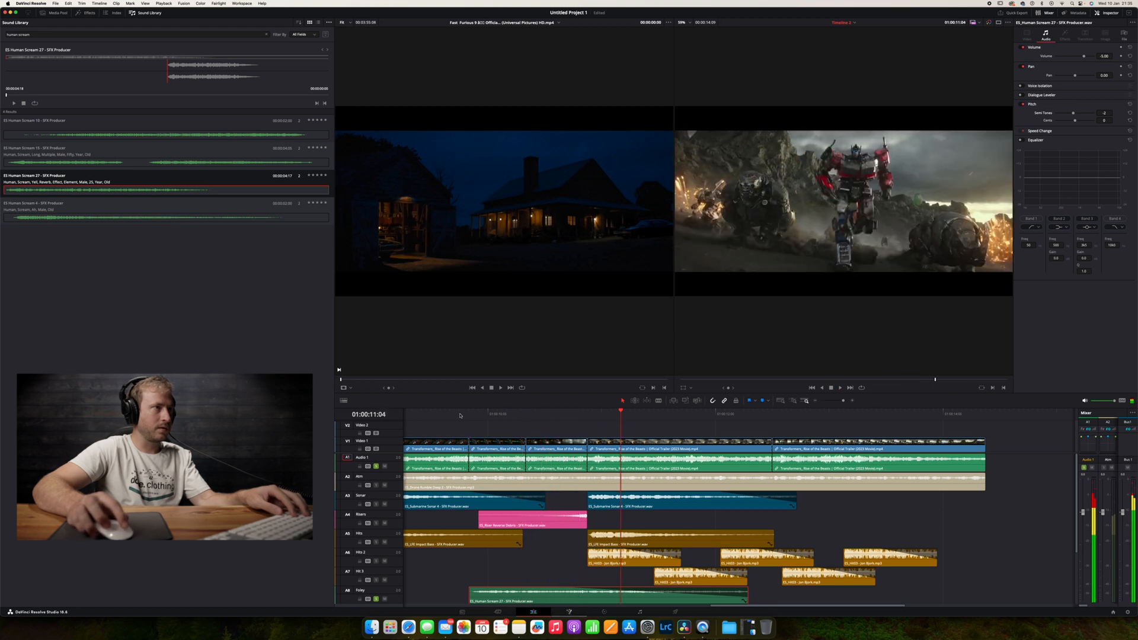
click(477, 416)
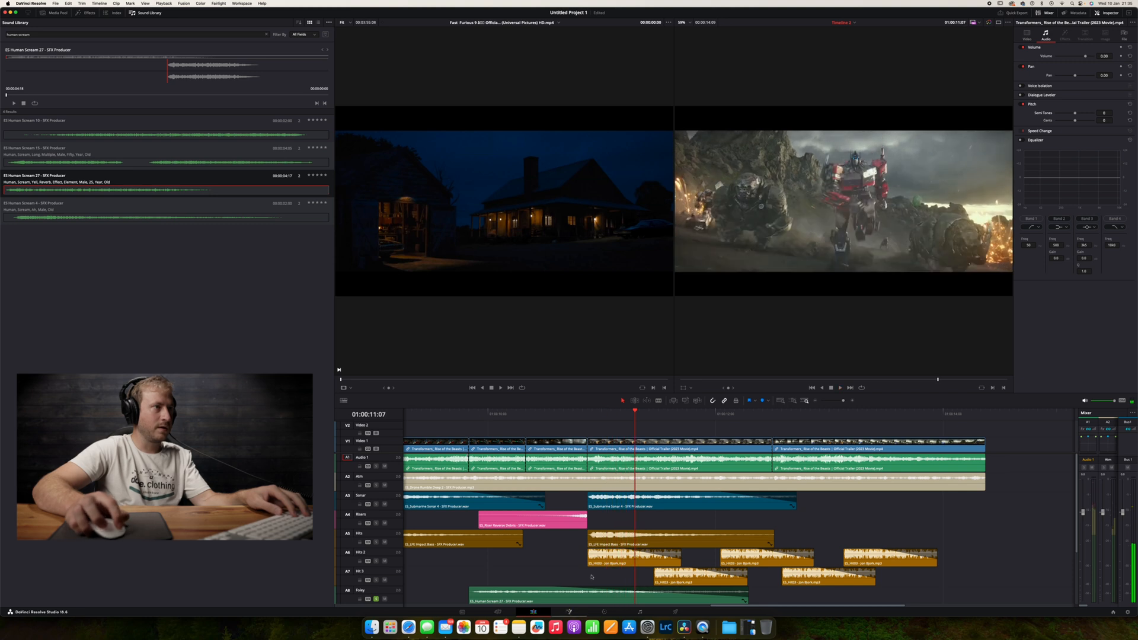
Set the Foley scream clip's pitch to -1 semitone and play it back from the start of the scream
click(574, 599)
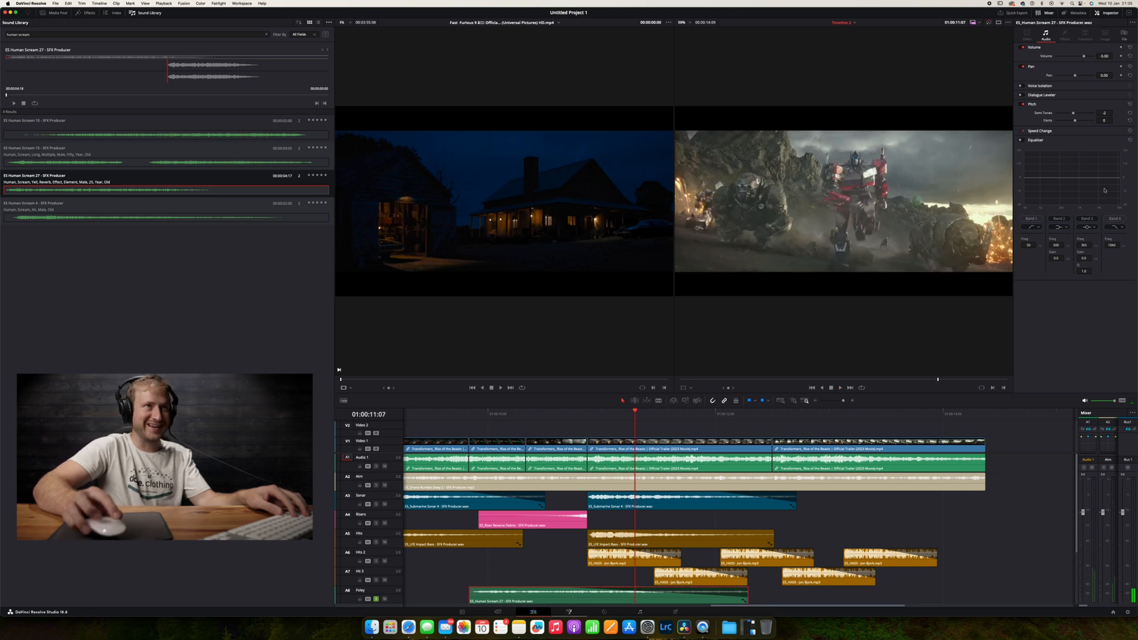
click(1104, 113)
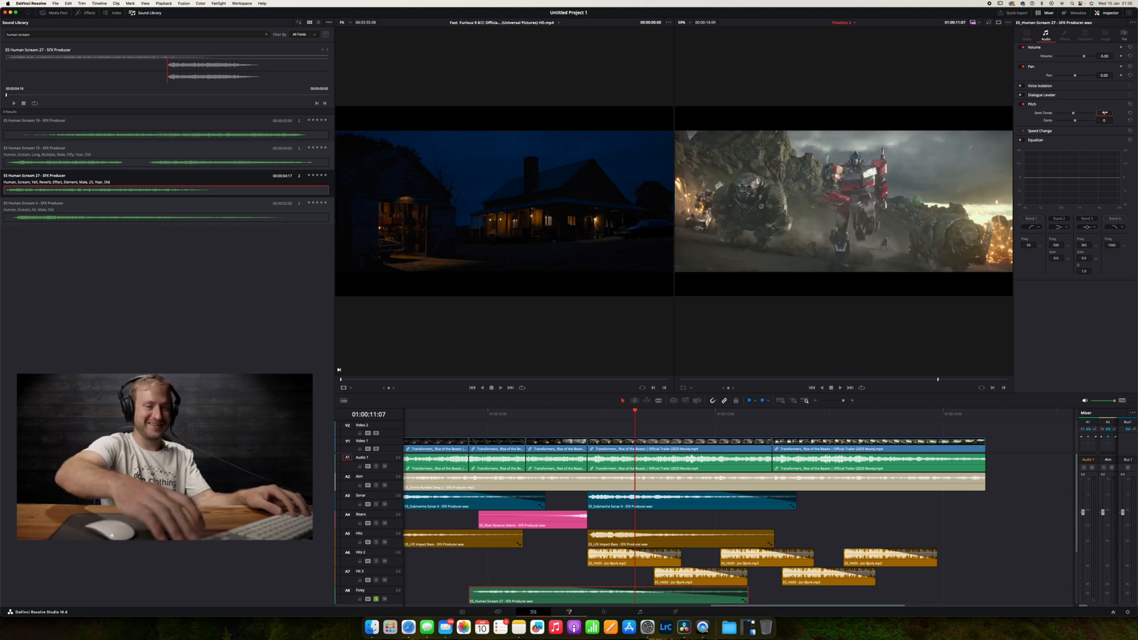
text(-1)
key(Return)
click(466, 413)
key(space)
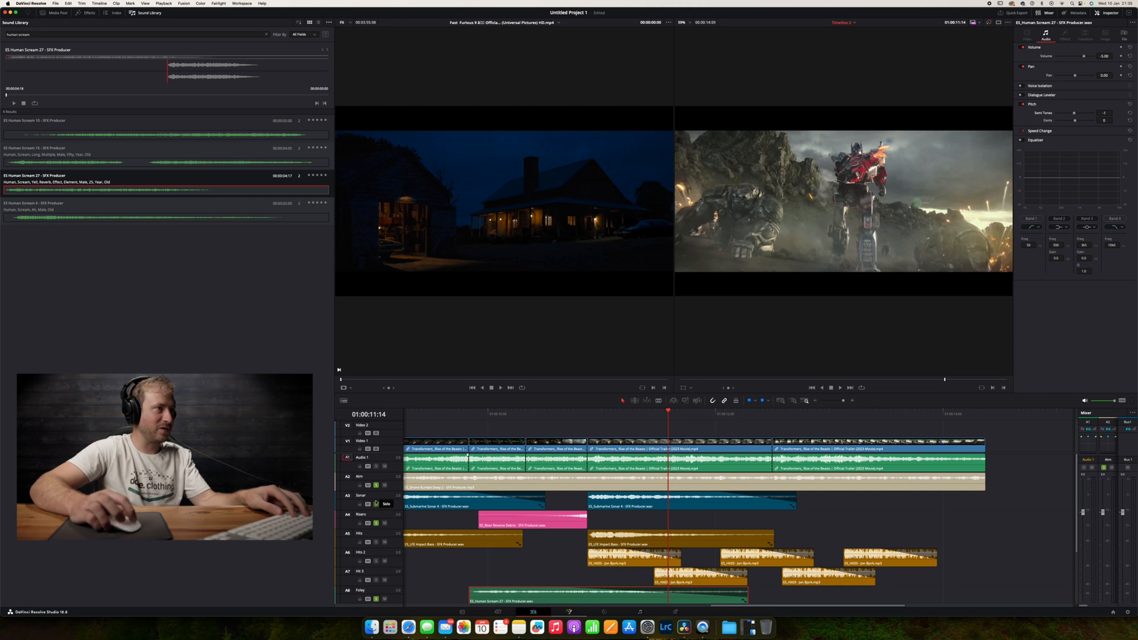
Mute Audio 1 and turn off solo on the Risers track
click(385, 467)
click(376, 524)
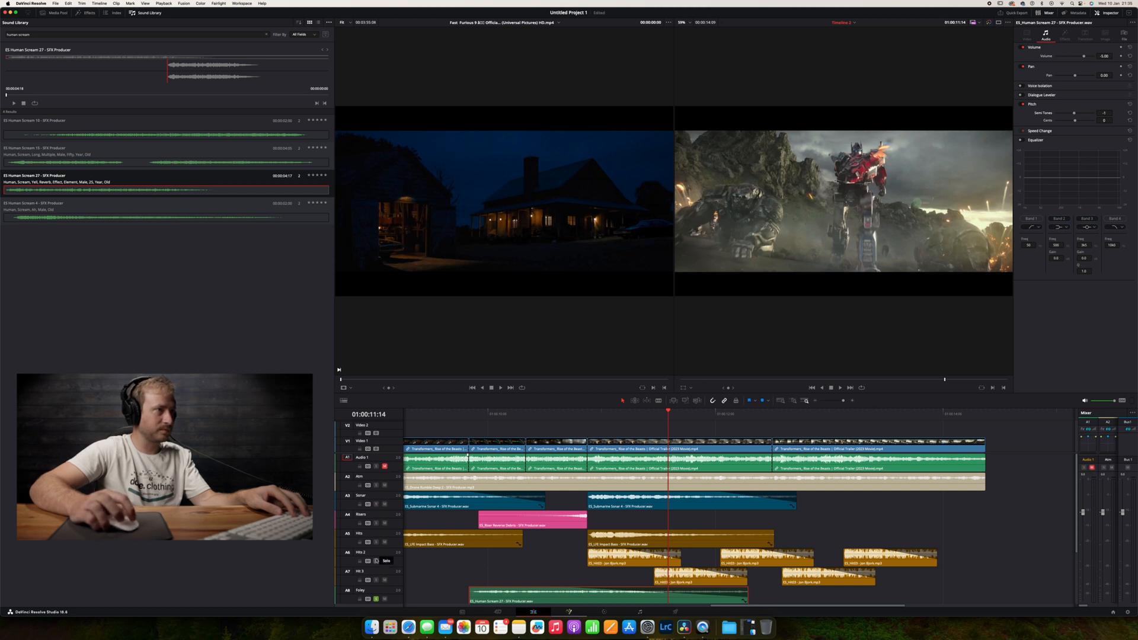
Play back the fight sequence with the original audio muted to hear the layered sound effects
click(436, 414)
key(space)
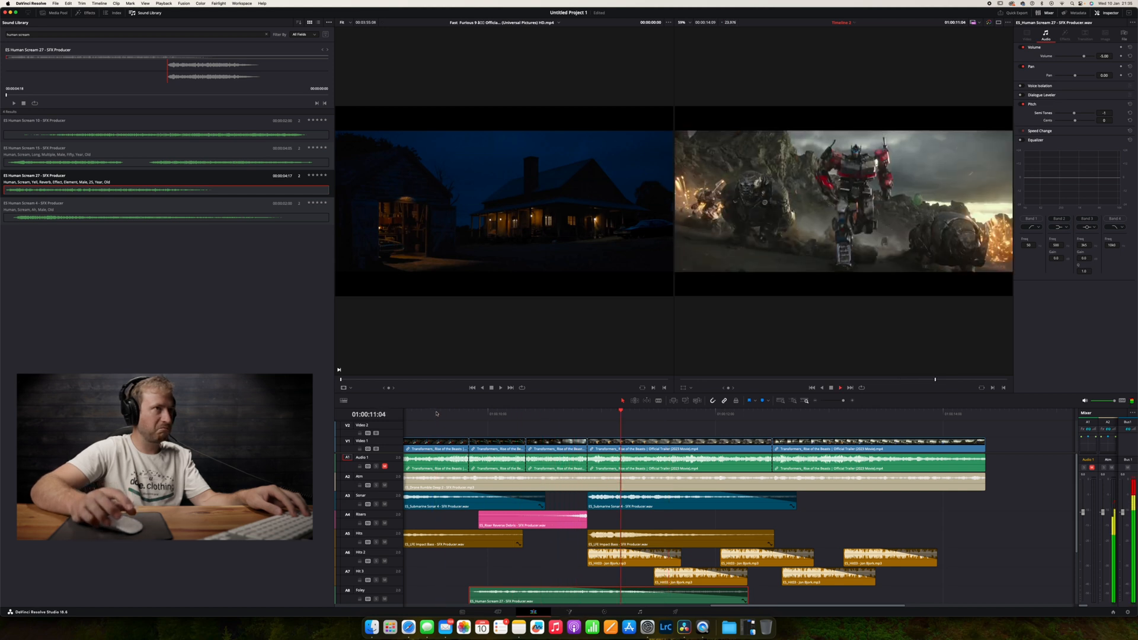
scroll(374, 541, down, 3)
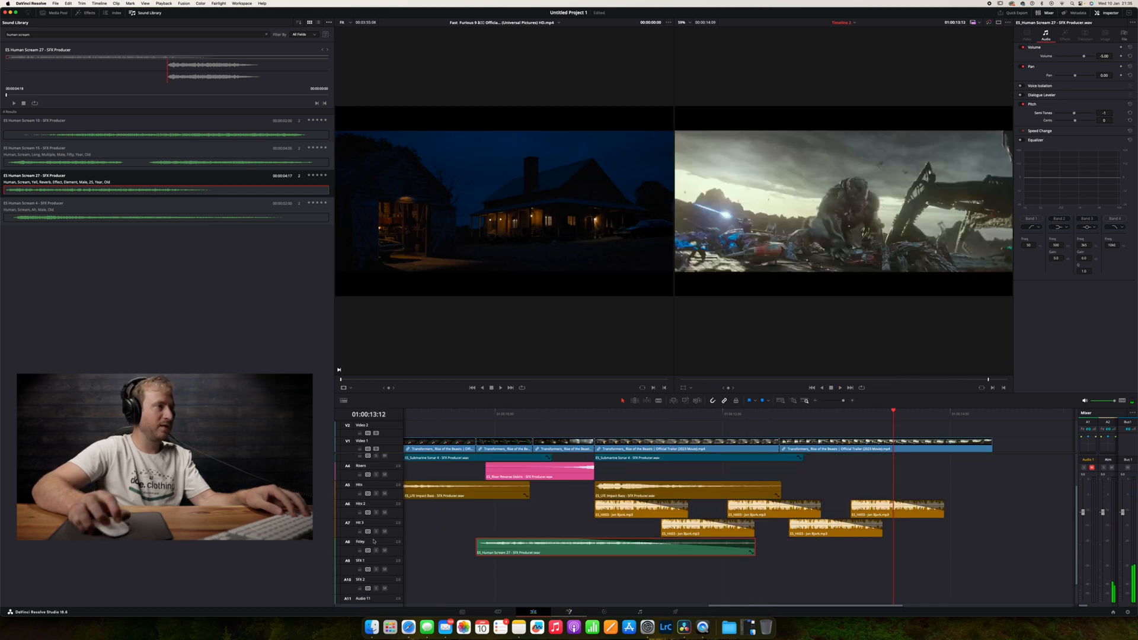
Unmute and solo the Audio 1 track and play the sequence with the original trailer sound
scroll(377, 550, up, 3)
click(385, 466)
click(376, 467)
click(658, 414)
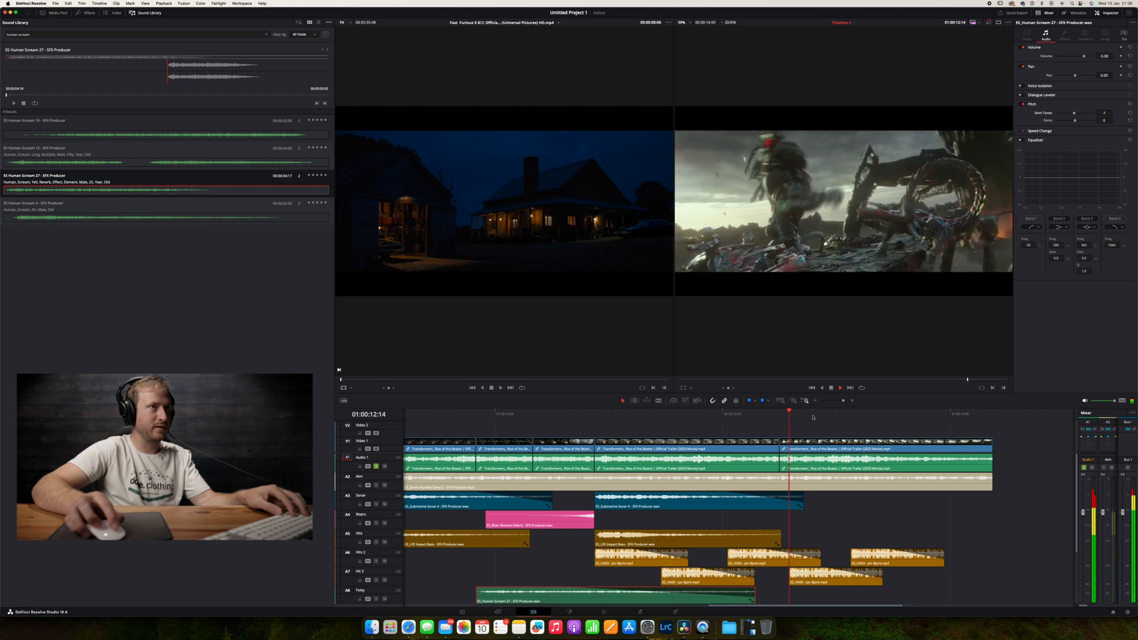
click(641, 414)
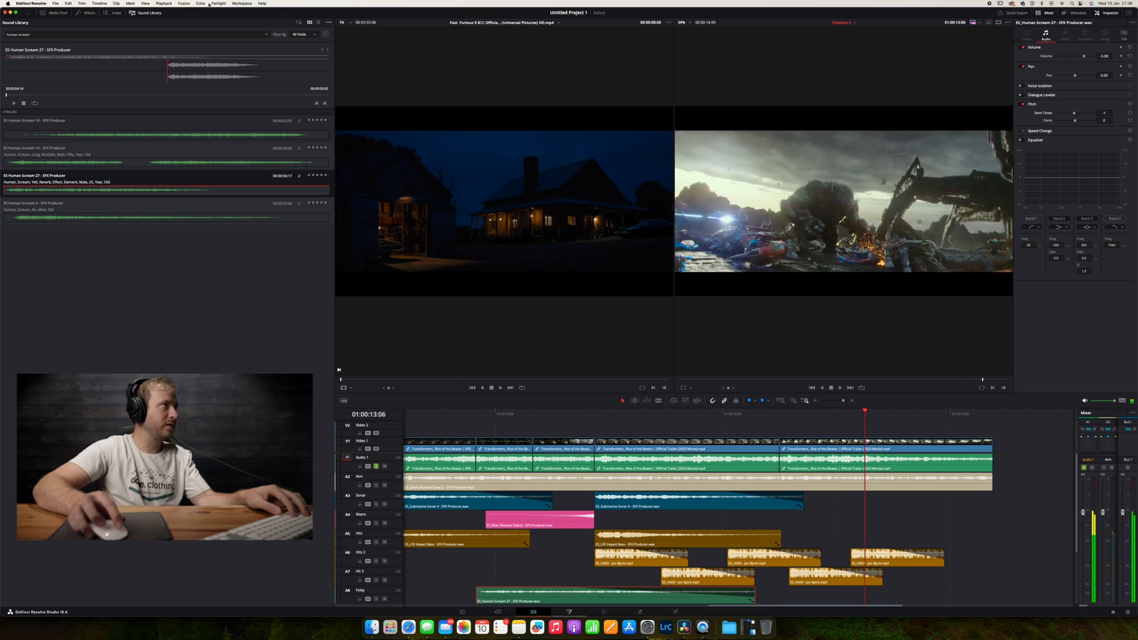
Search the sound library for "sword" and audition the results down to ES Sword In
click(266, 35)
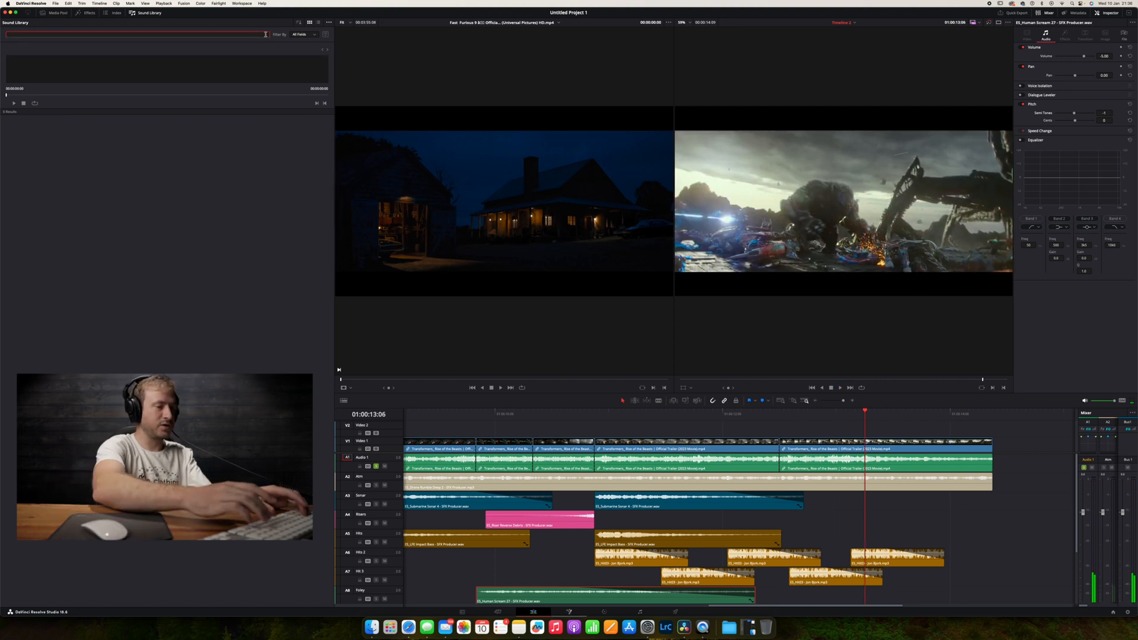
text(sword)
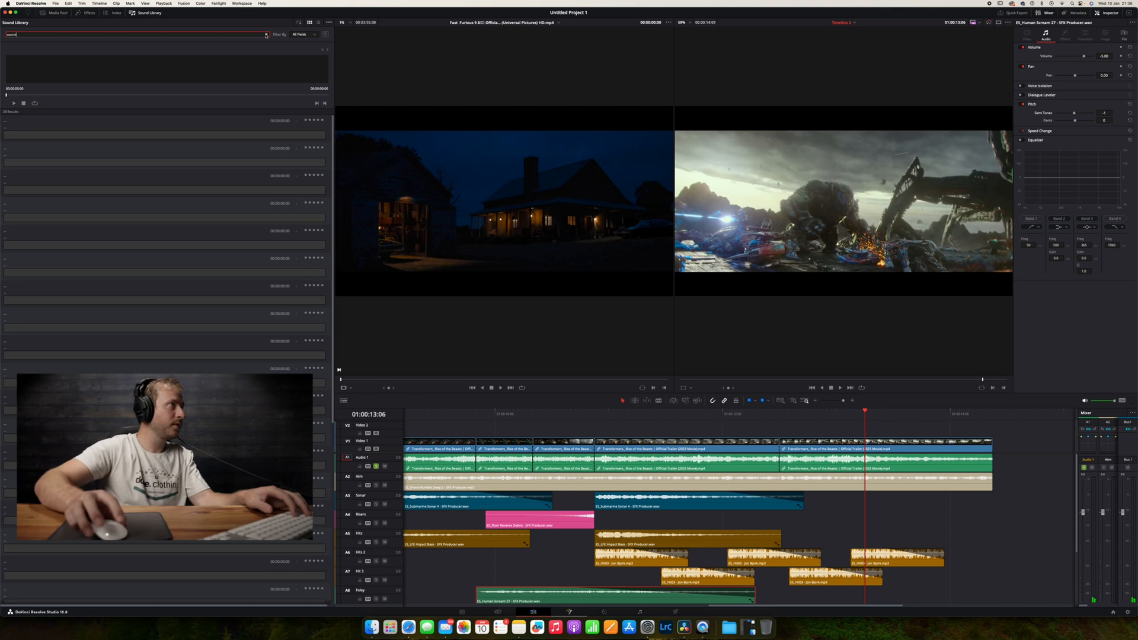
click(29, 141)
click(14, 105)
click(27, 156)
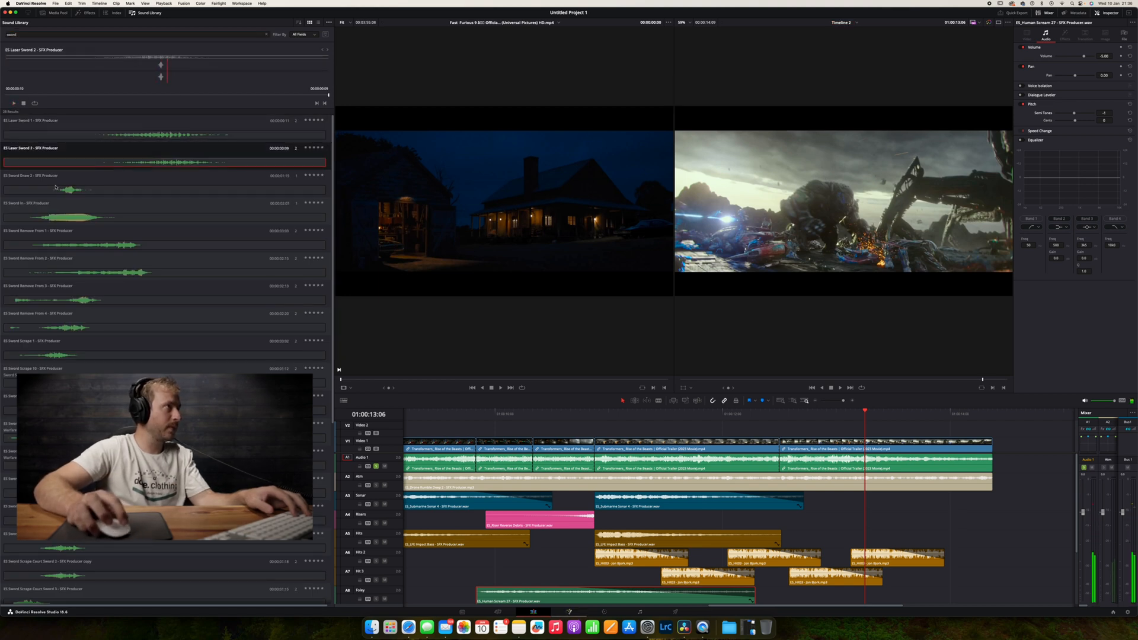
key(Down)
key(Down)
click(15, 104)
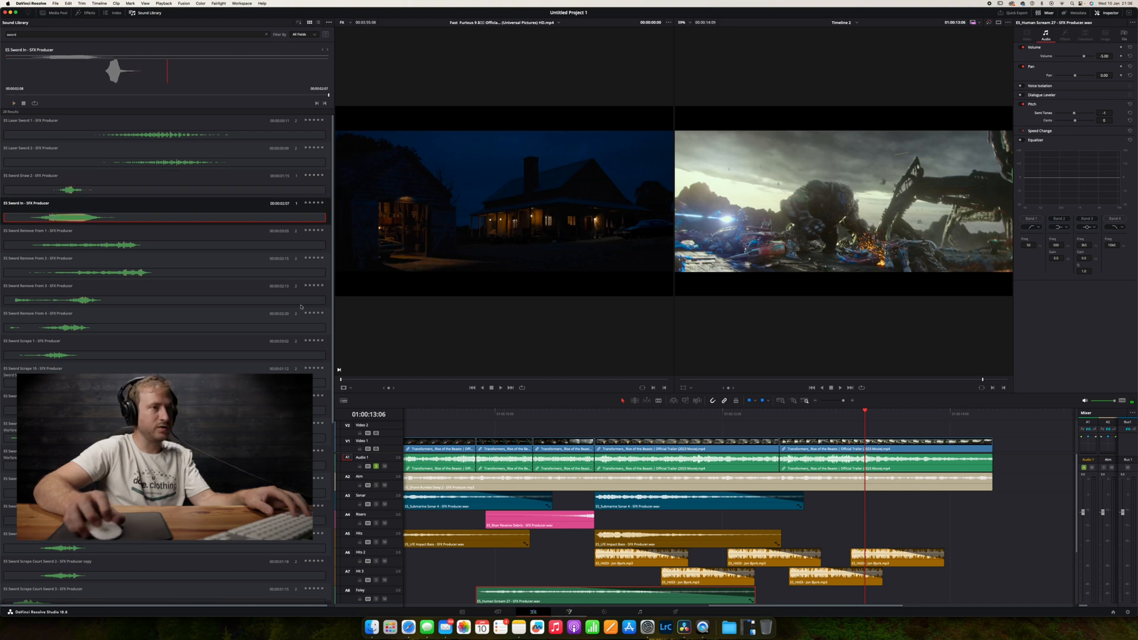
Place the ES Sword In effect on the SFX 1 track, starting at about 01:00:11:05
scroll(801, 498, down, 3)
scroll(800, 498, down, 1)
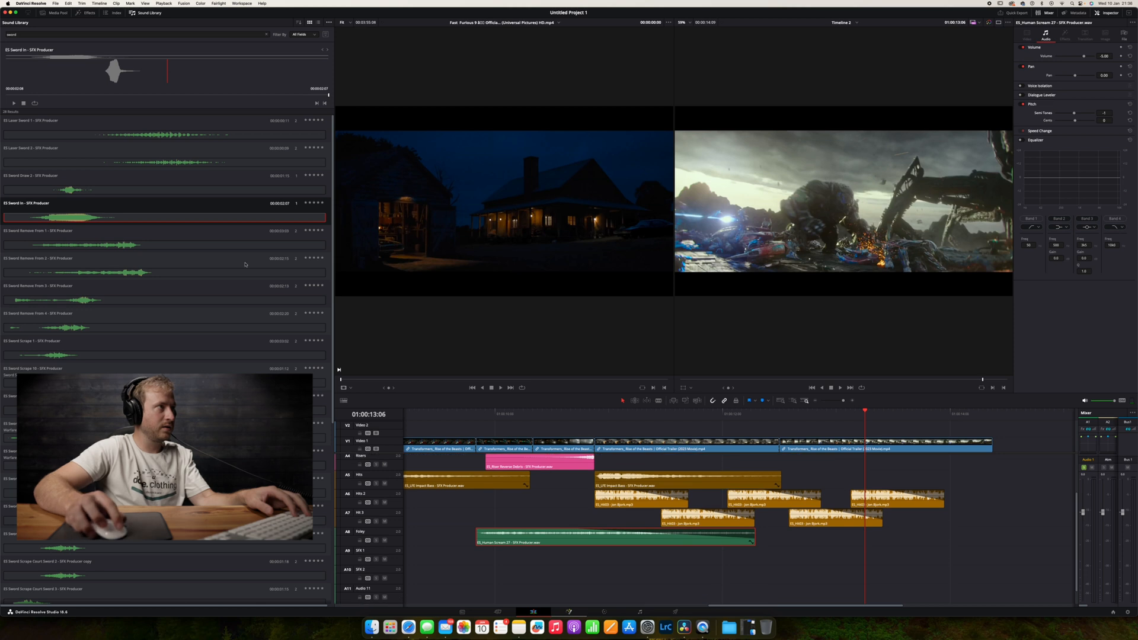
drag(88, 224, 742, 551)
drag(773, 416, 664, 417)
drag(806, 557, 682, 553)
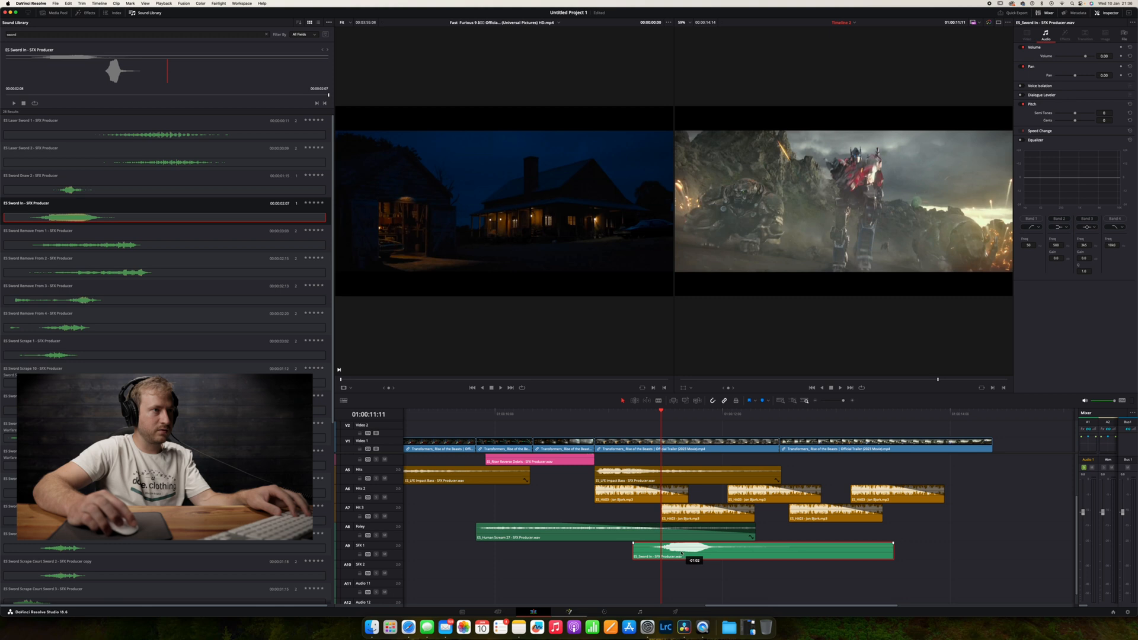
Solo the SFX 1 track and play the sequence from 01:00:11:05 to check the sword sound's timing
click(632, 417)
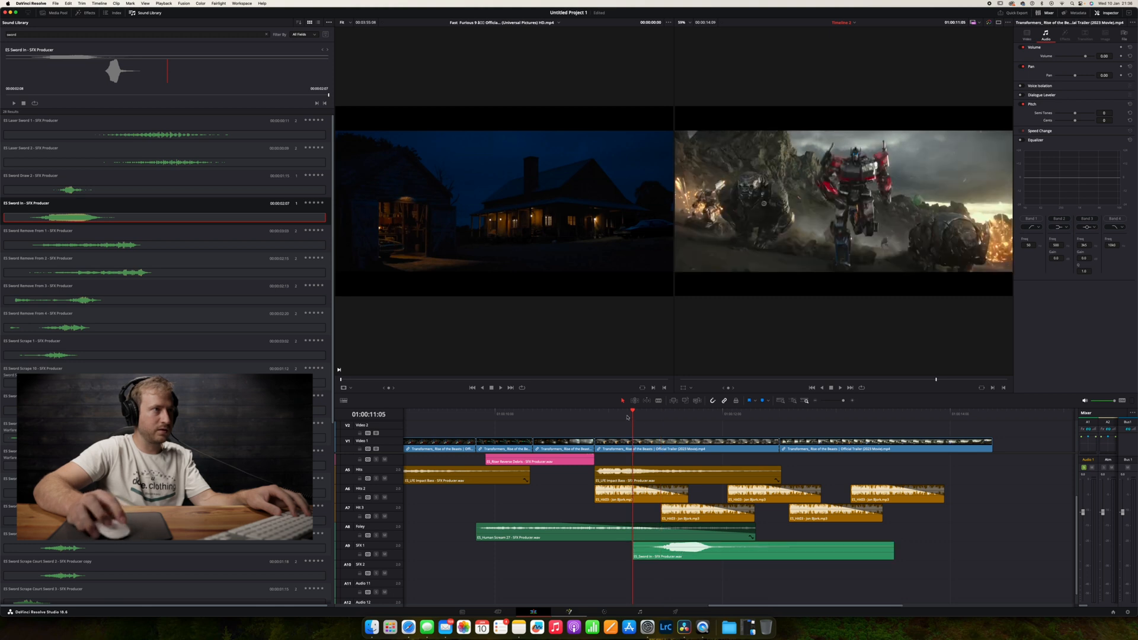
click(376, 555)
key(space)
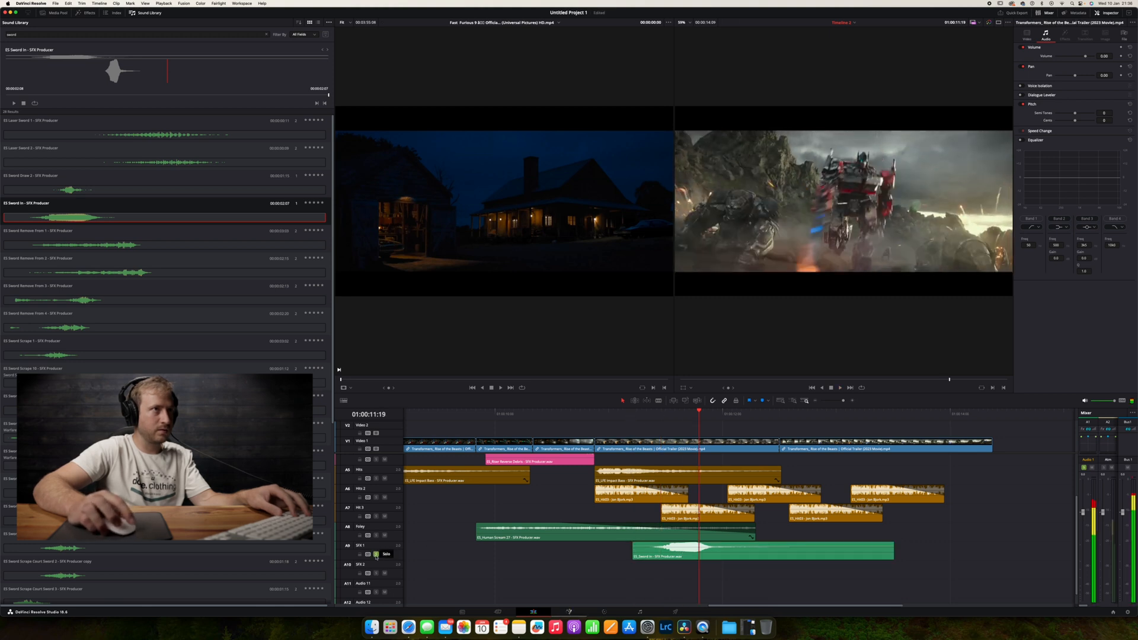
key(space)
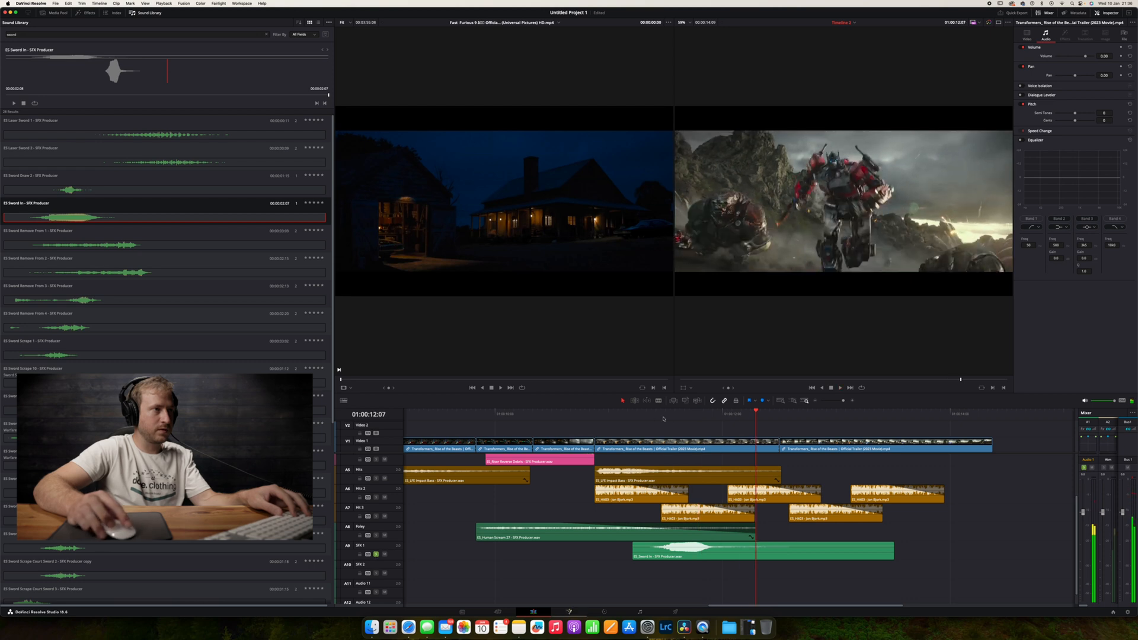
key(space)
key(space)
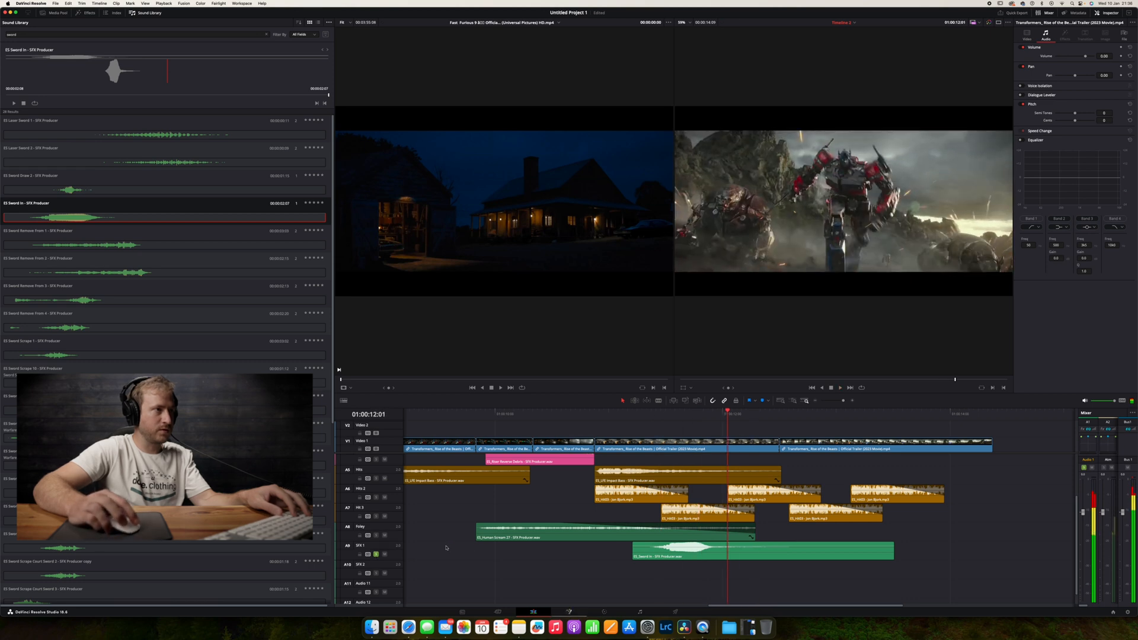
right_click(397, 546)
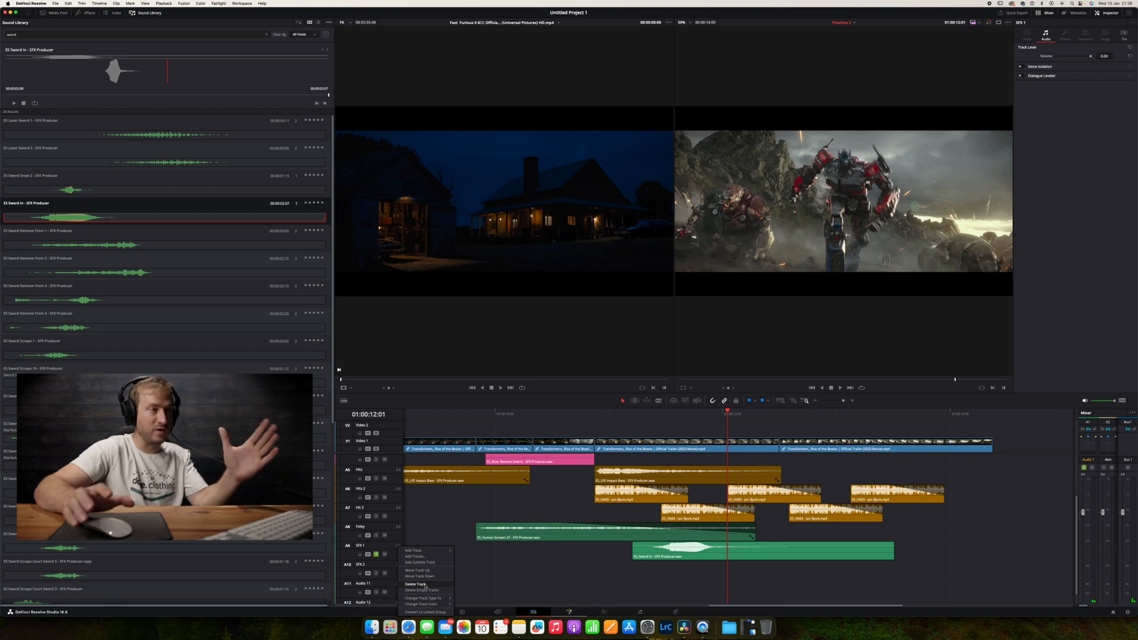
mouse_move(434, 600)
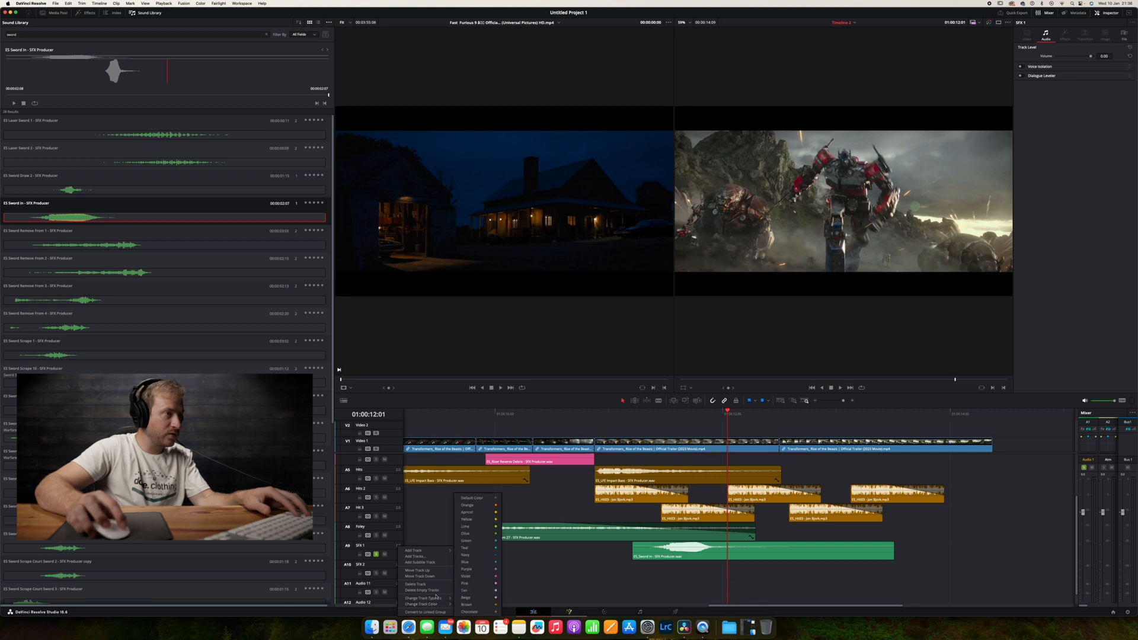
click(467, 577)
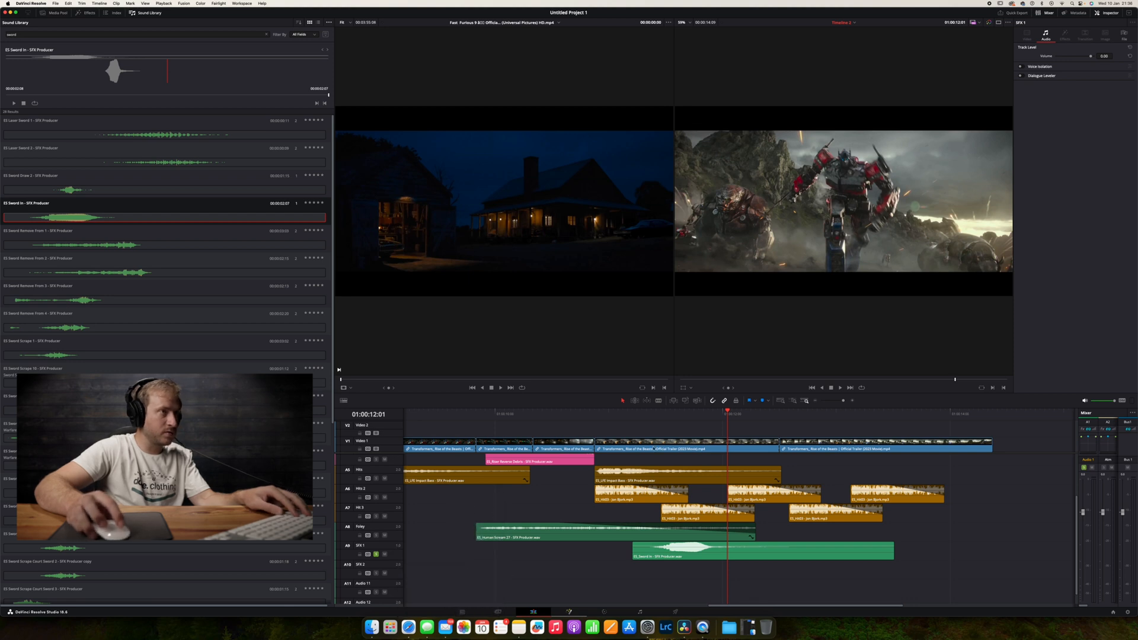
Set the Sword In clip's volume to -8.00 and replay the sequence to check its level
click(648, 414)
key(space)
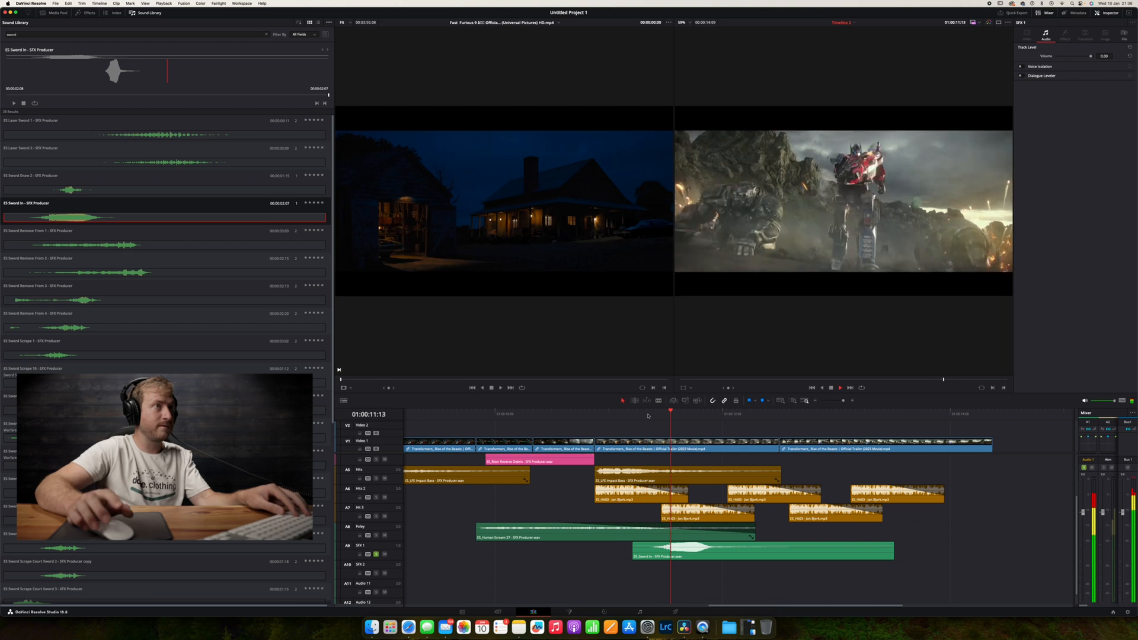
click(742, 553)
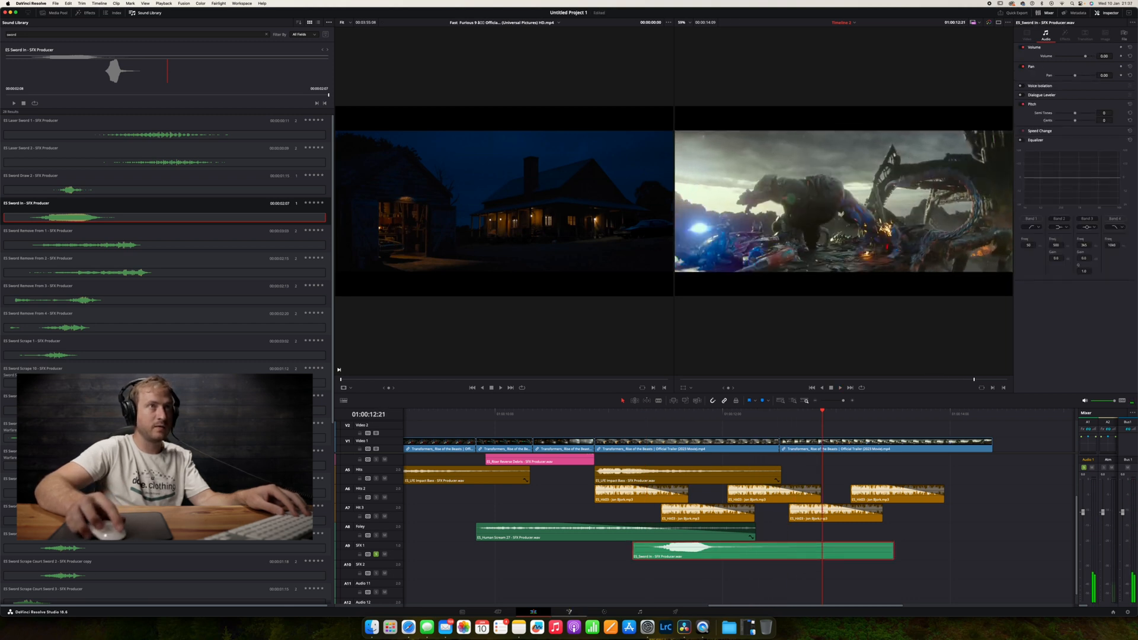
key(Return)
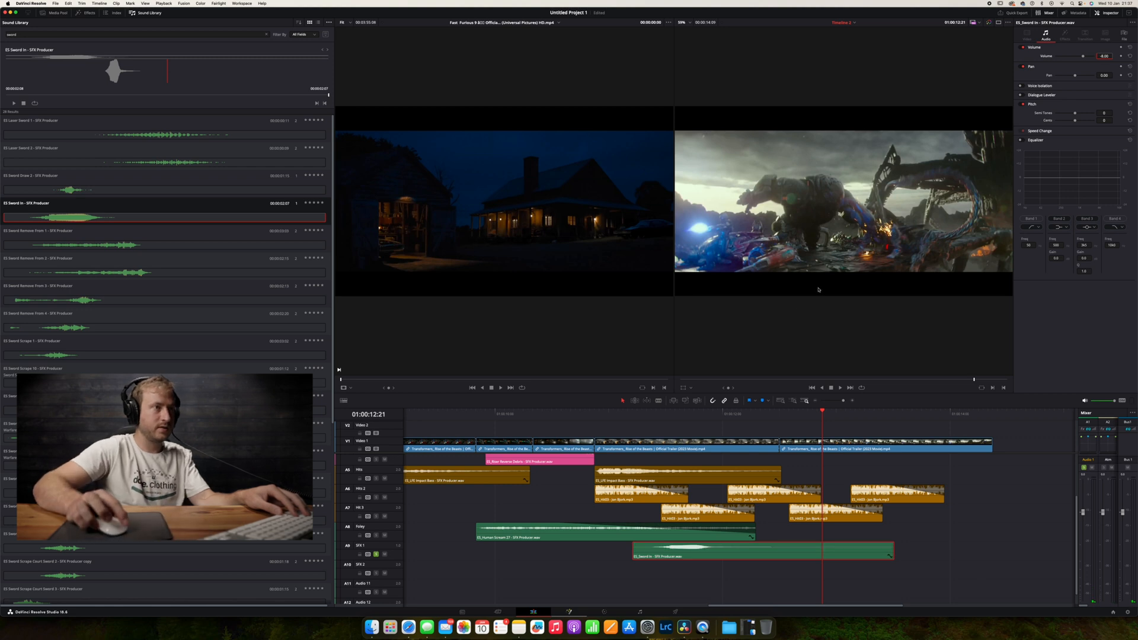
click(635, 401)
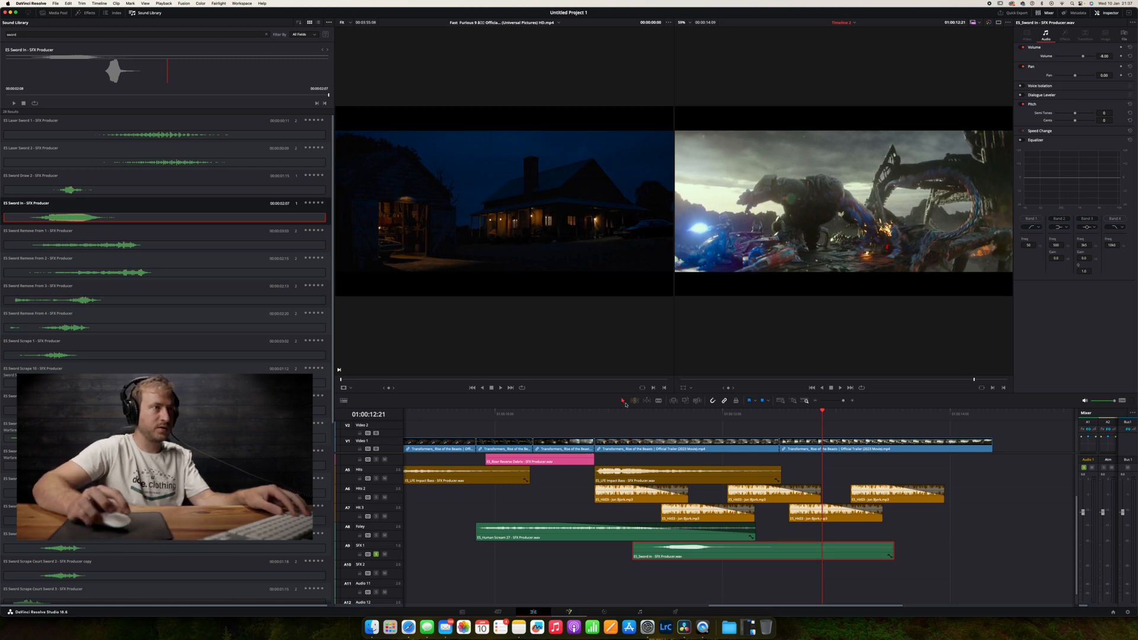
click(621, 411)
key(space)
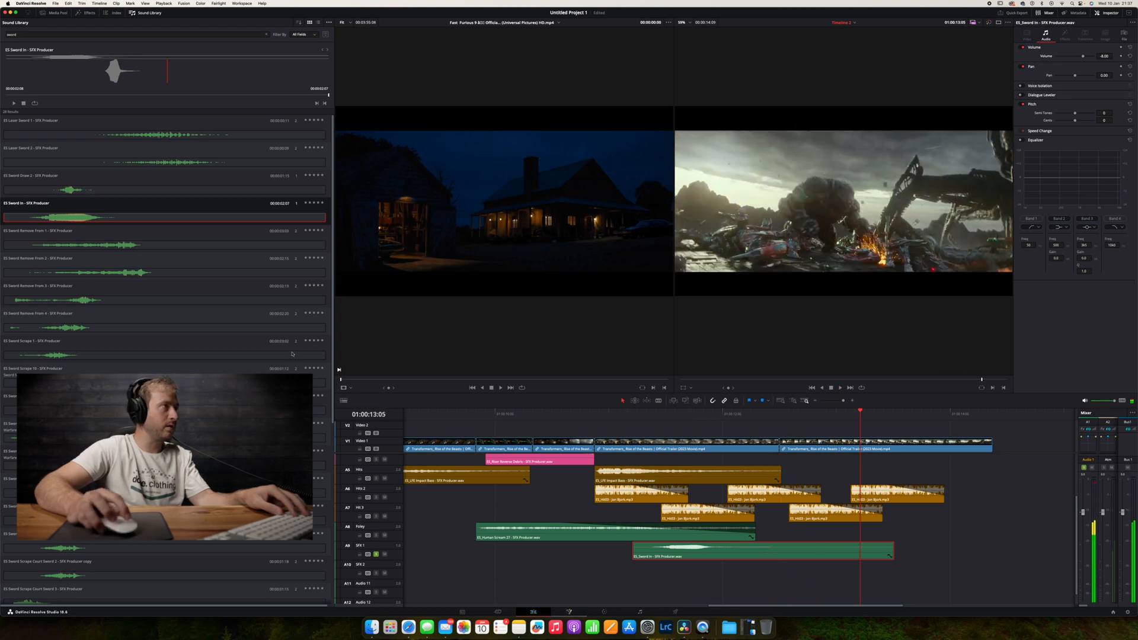
Search the sound library for "sword blood" and audition ES Sword Stab
double_click(18, 34)
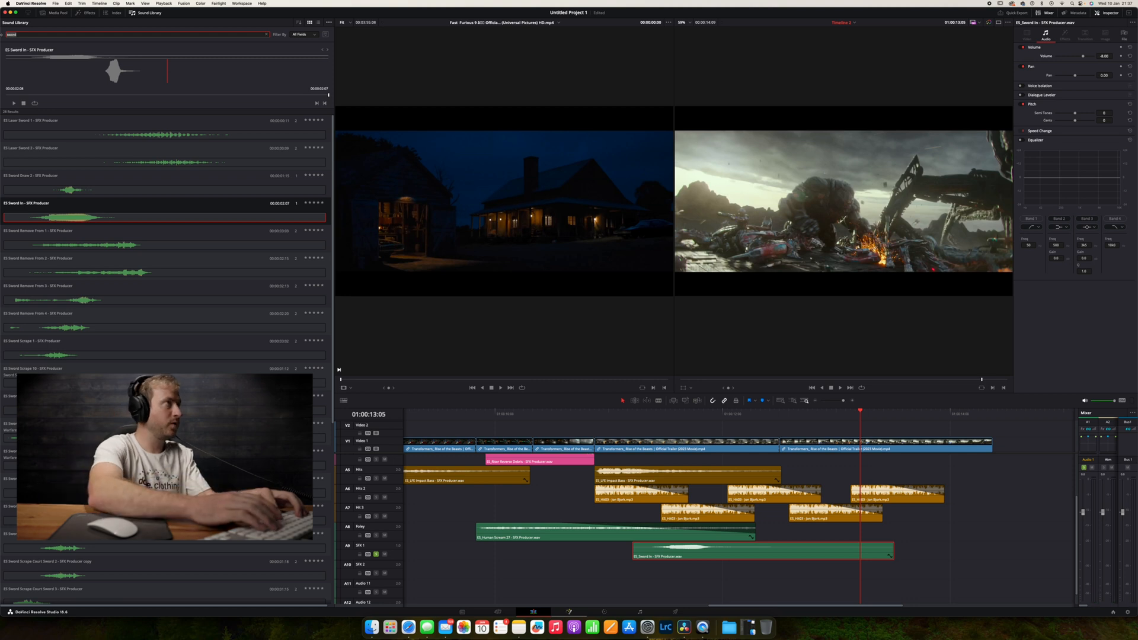
text(sword bla)
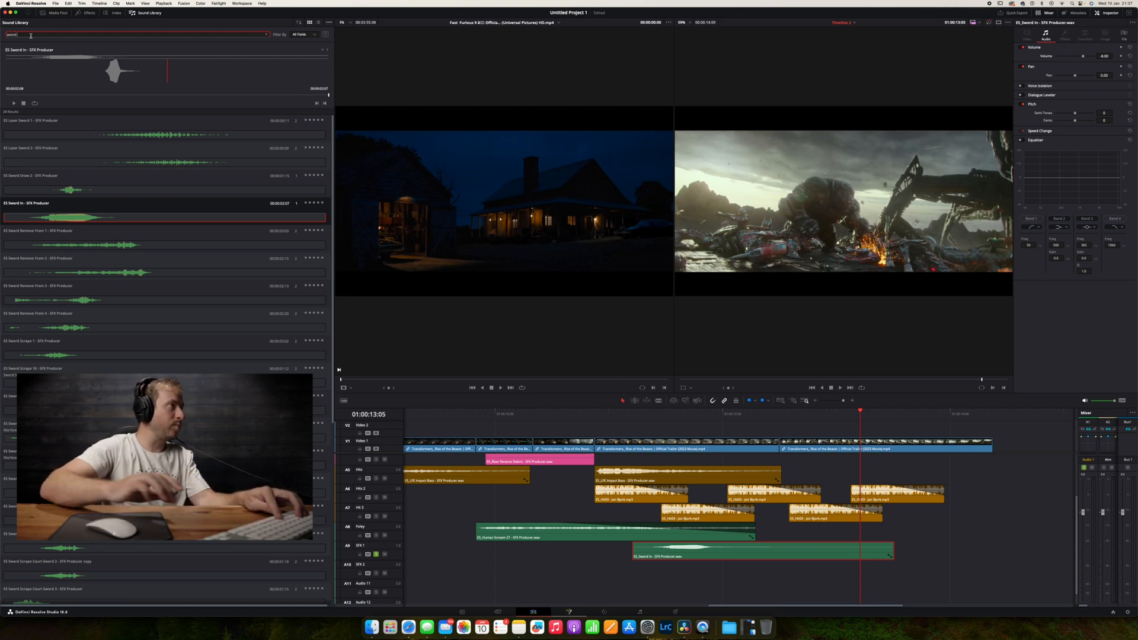
text(od)
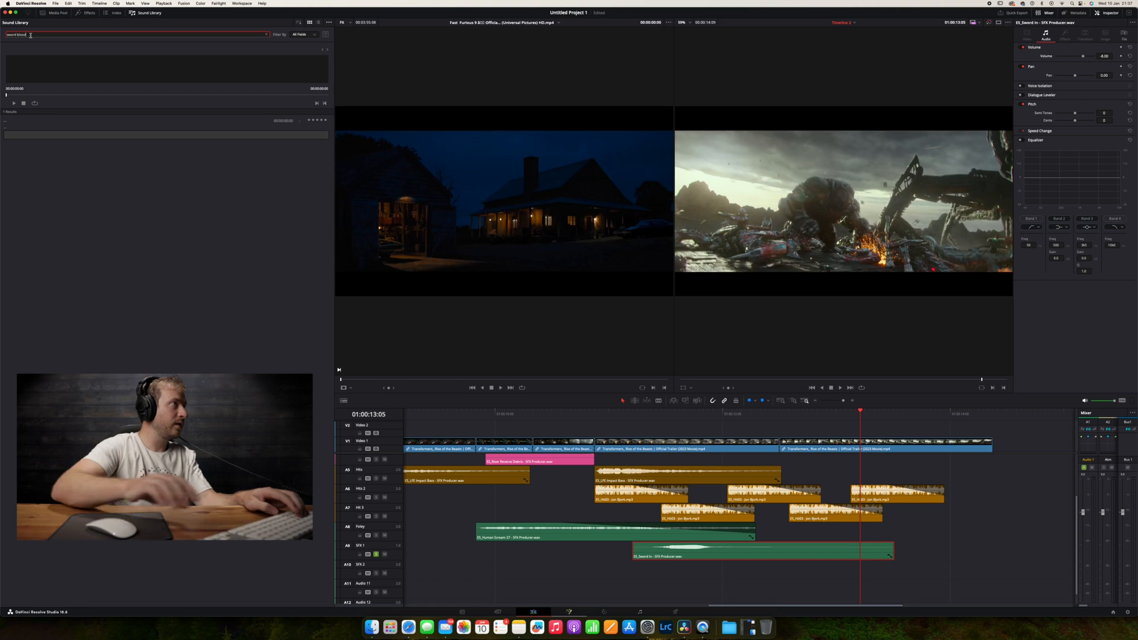
click(31, 124)
click(14, 103)
Place the ES Sword Stab effect on the SFX 2 track and align its start with the stab at 01:00:12:20
drag(32, 134, 794, 571)
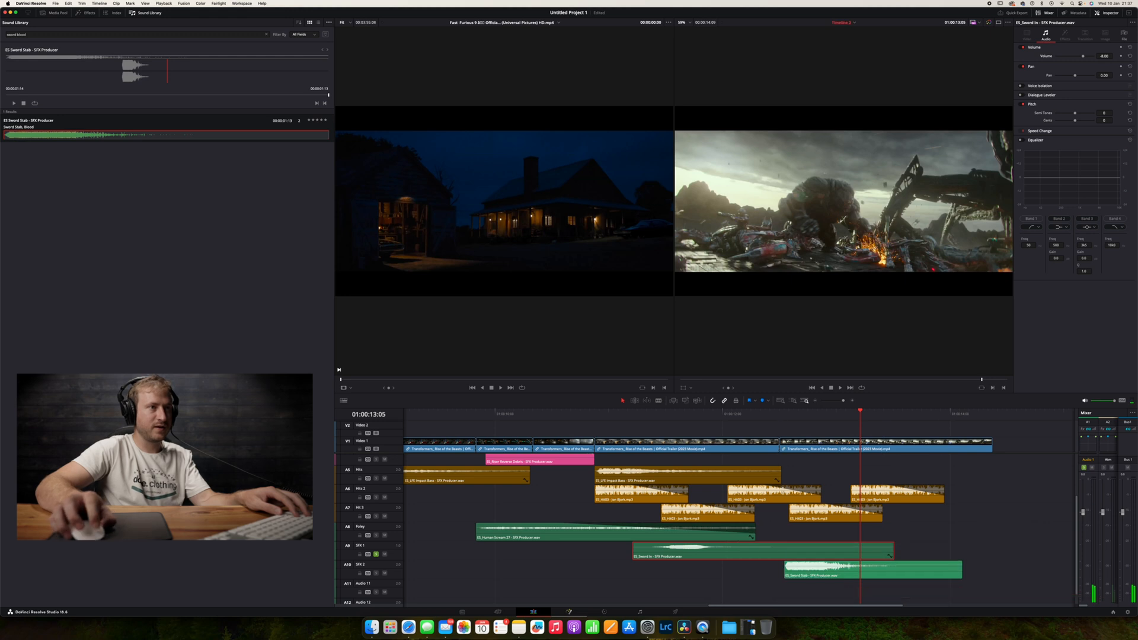
click(789, 415)
key(space)
key(space)
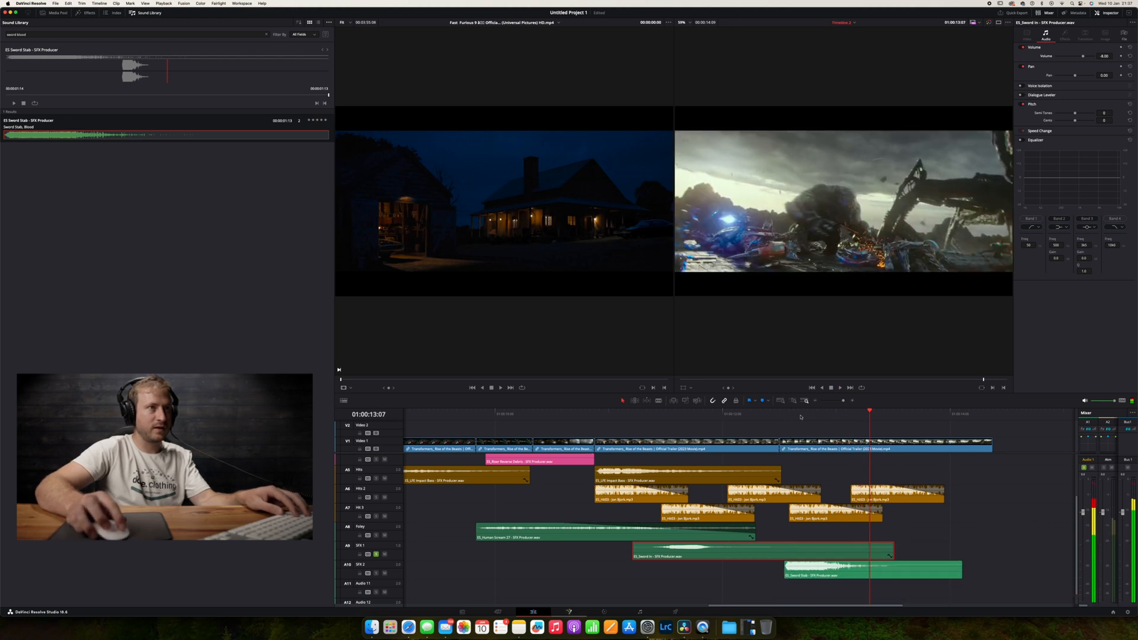
click(801, 415)
drag(801, 415, 818, 415)
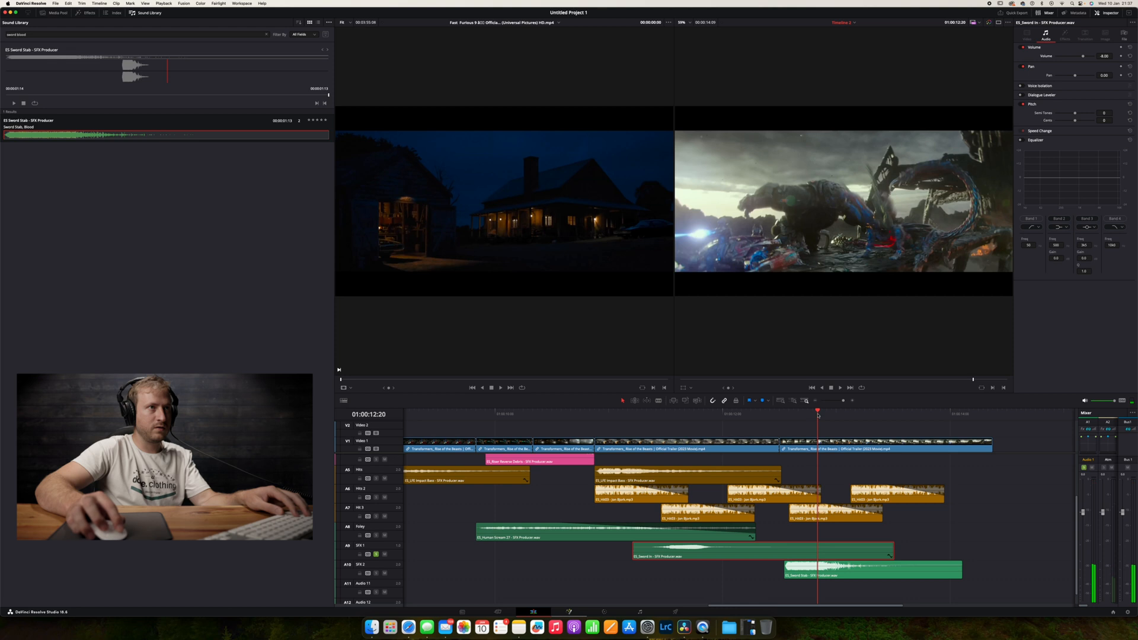
drag(850, 572, 884, 575)
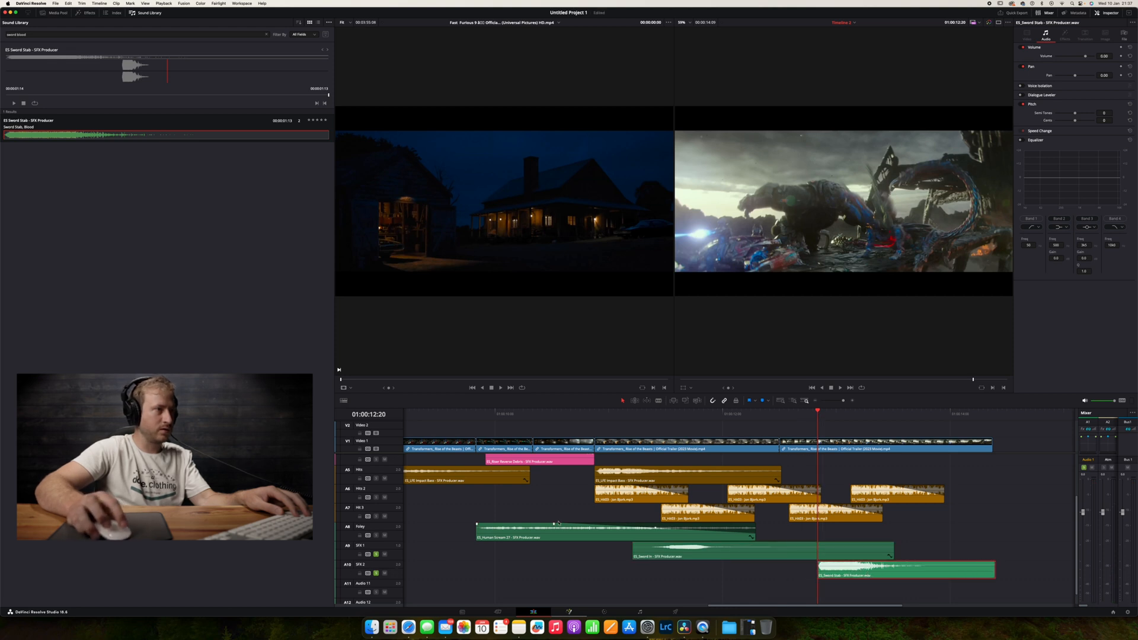
Solo the SFX 2 track and play the sequence through to the end with the stab sound
click(611, 427)
key(space)
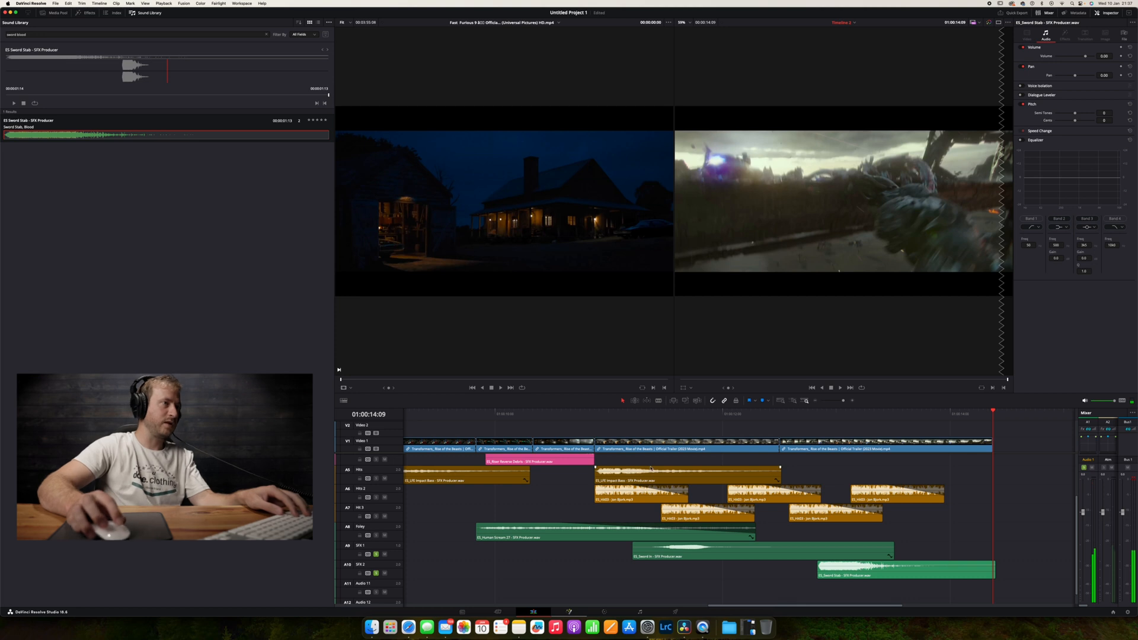
Mute Audio 1, turn off its solo and play the fight sequence without the original audio
scroll(392, 482, up, 3)
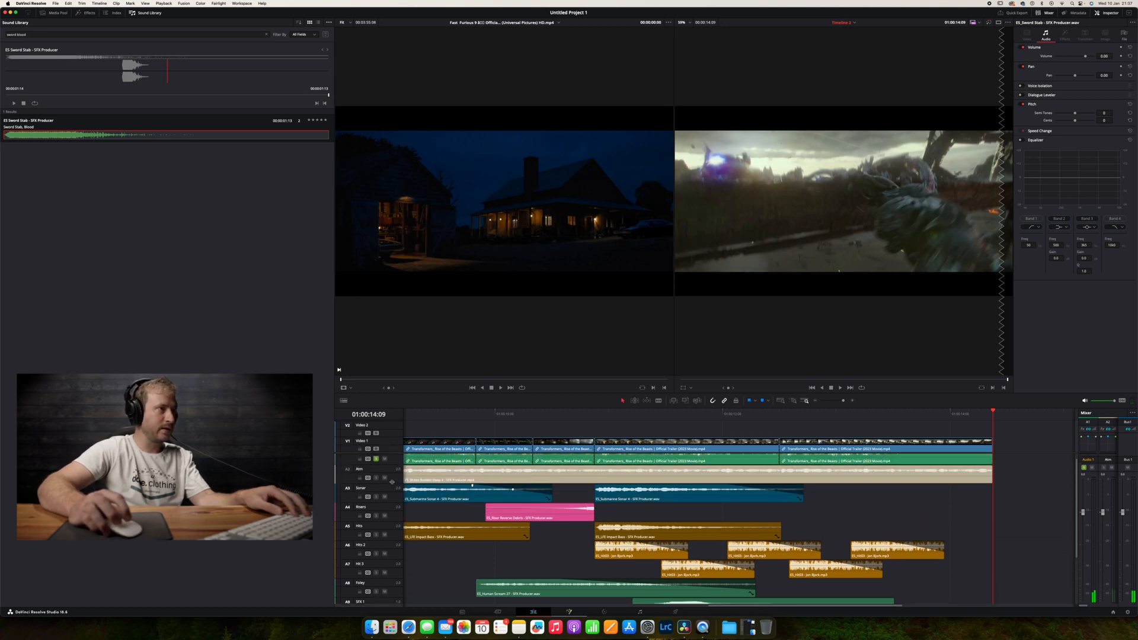
click(385, 459)
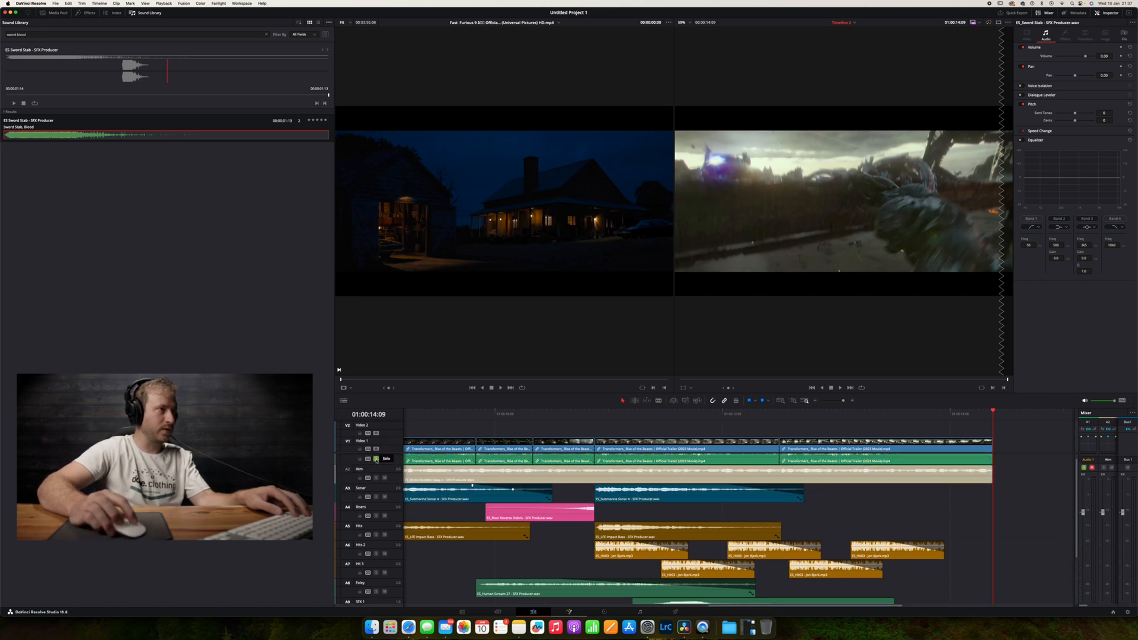
click(376, 460)
scroll(393, 469, down, 3)
click(462, 415)
key(space)
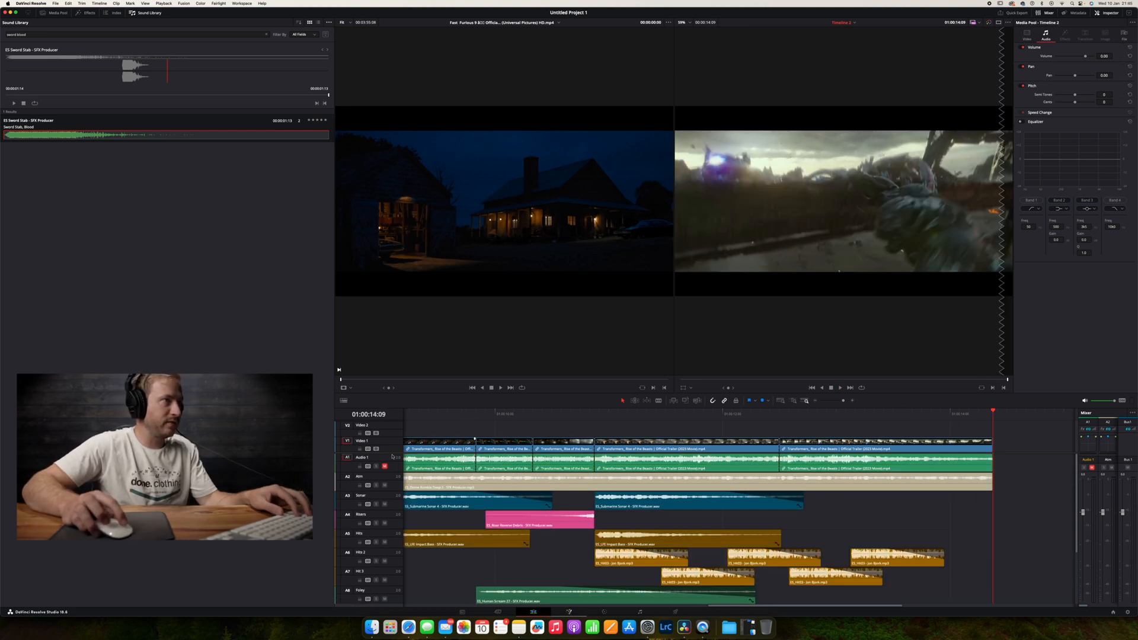
Unmute Audio 1, solo it again and play the original trailer audio for comparison
click(385, 466)
click(375, 466)
click(503, 418)
key(space)
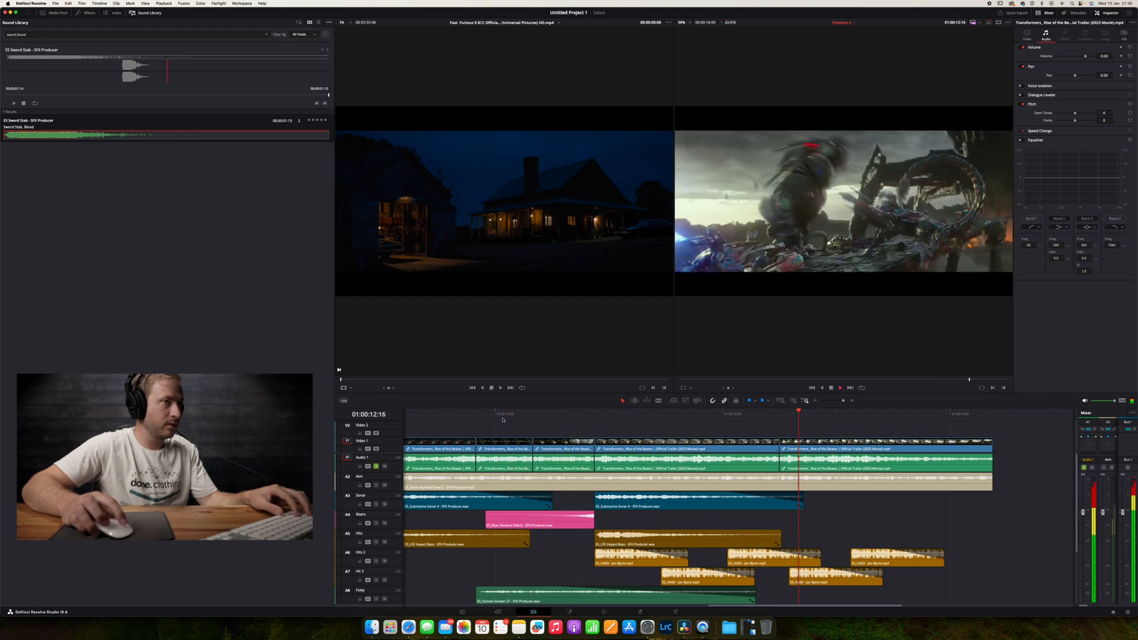
key(space)
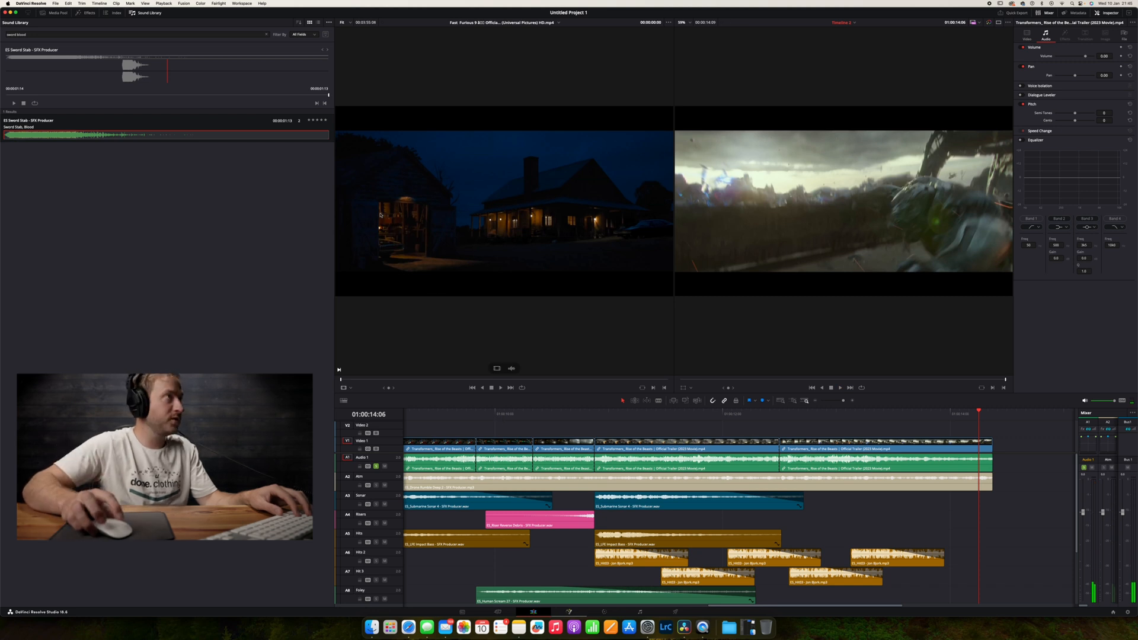
Search the sound library for monster and audition the LFE impact, footsteps and groan effects, including Monster Groan 6
click(267, 35)
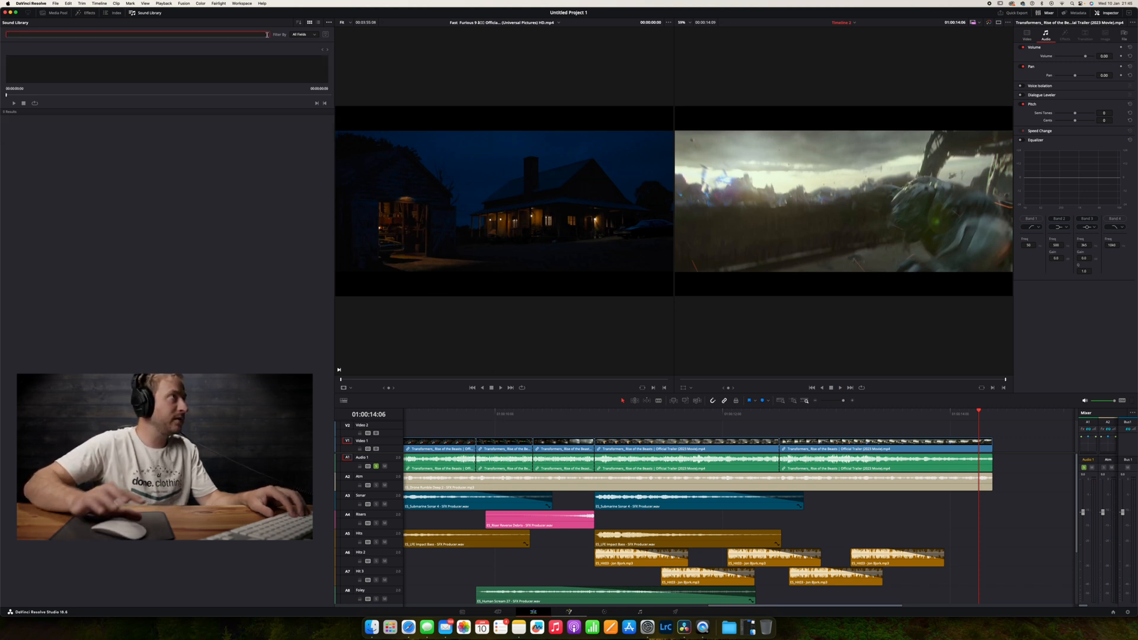
text(munster)
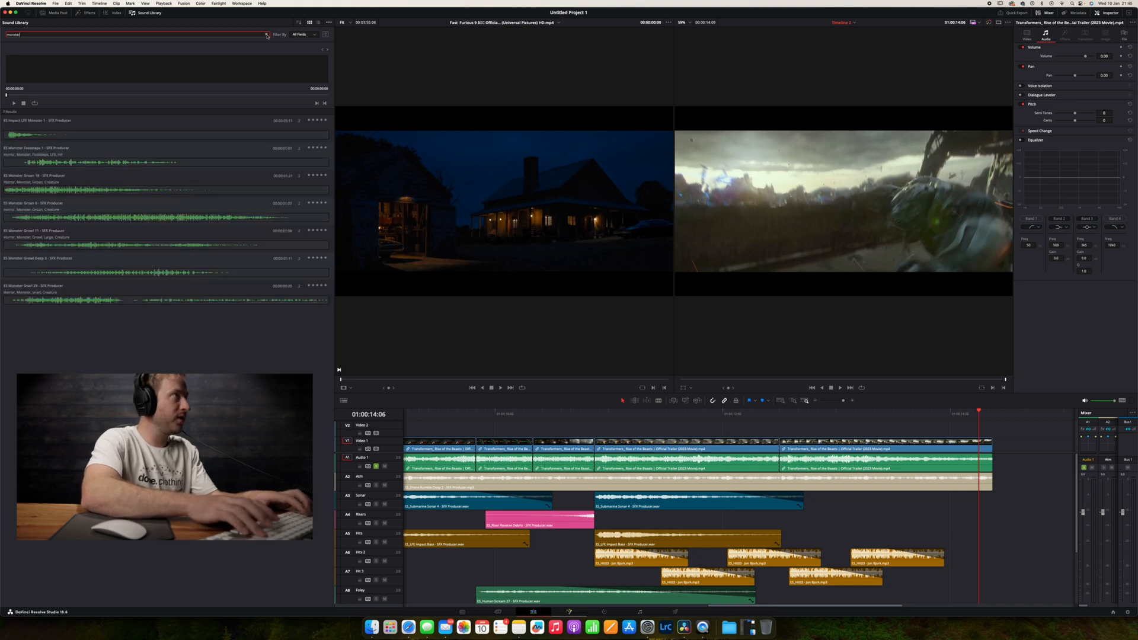
click(72, 149)
click(22, 126)
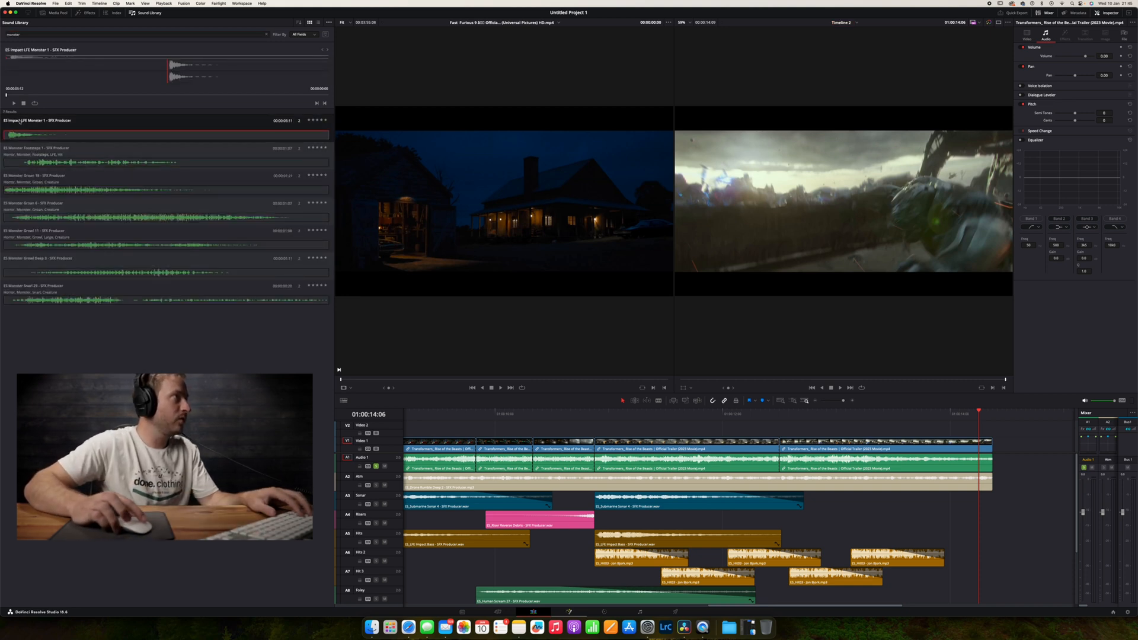
key(Down)
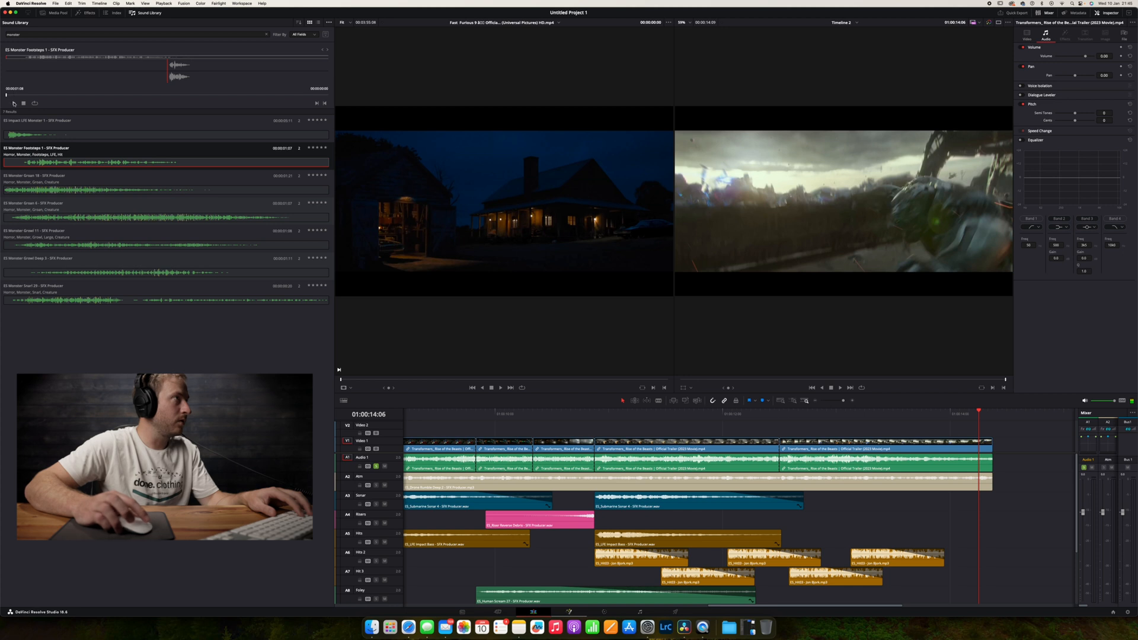
key(Down)
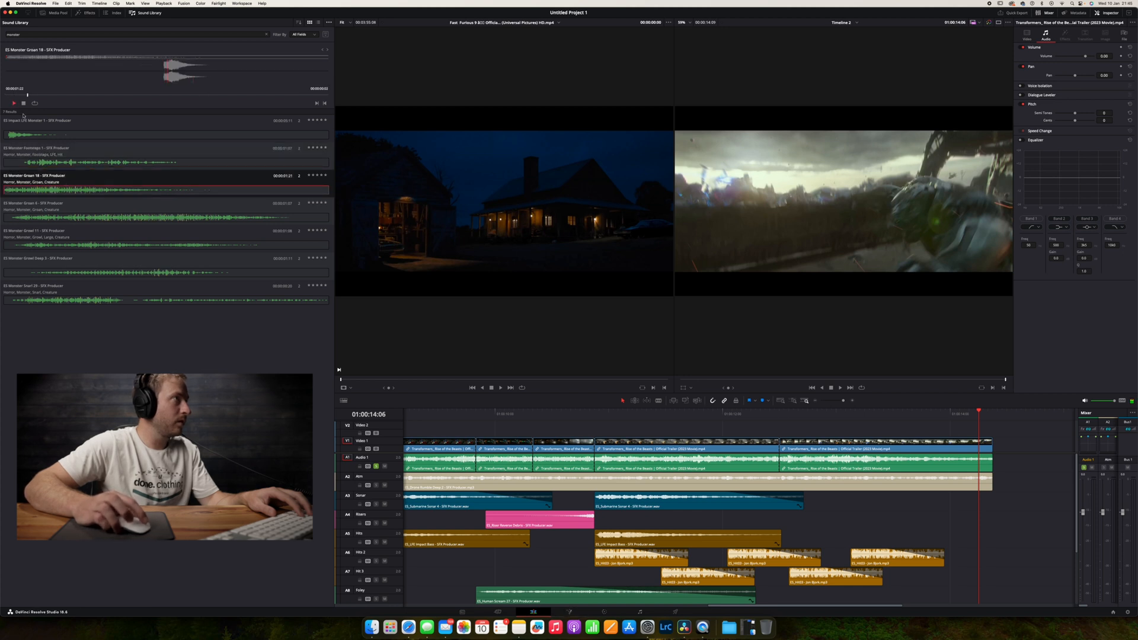
key(Down)
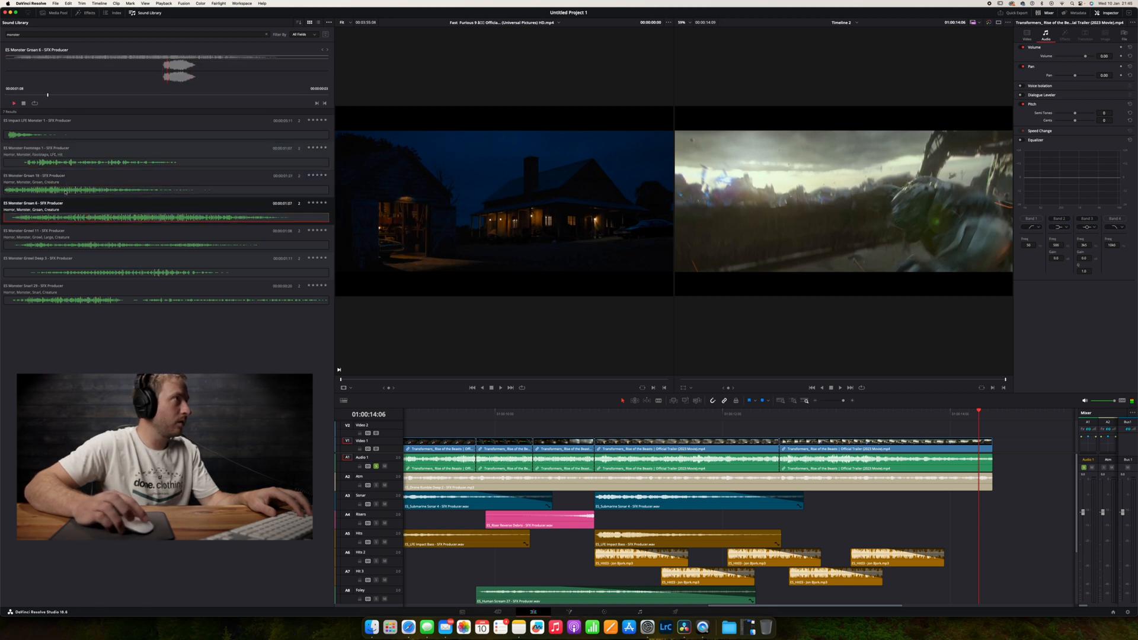
key(Down)
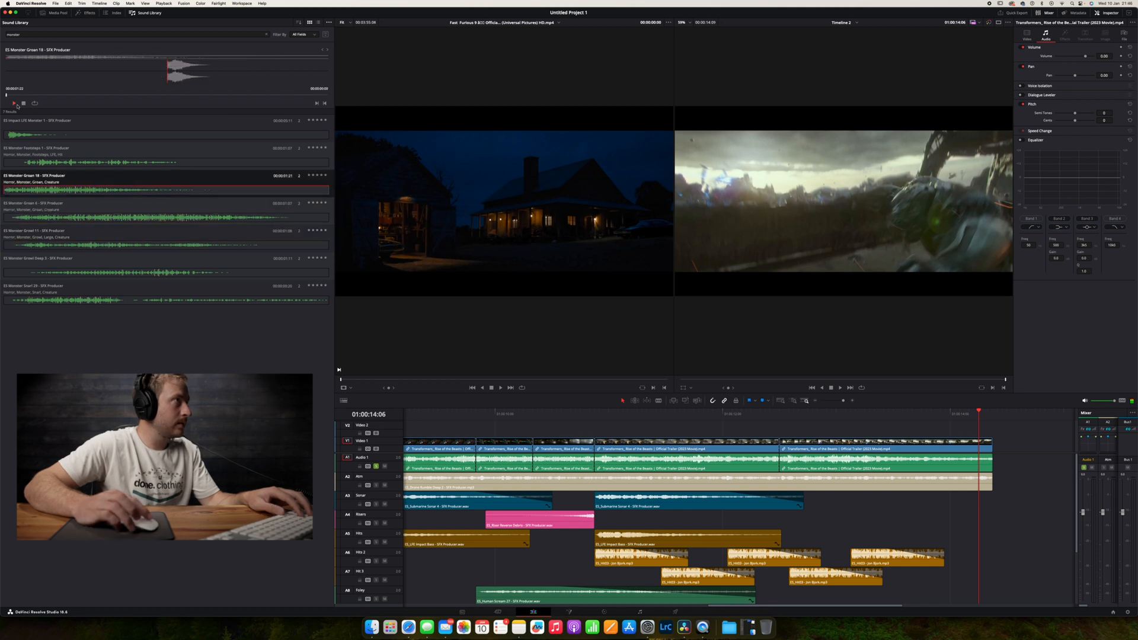
click(84, 216)
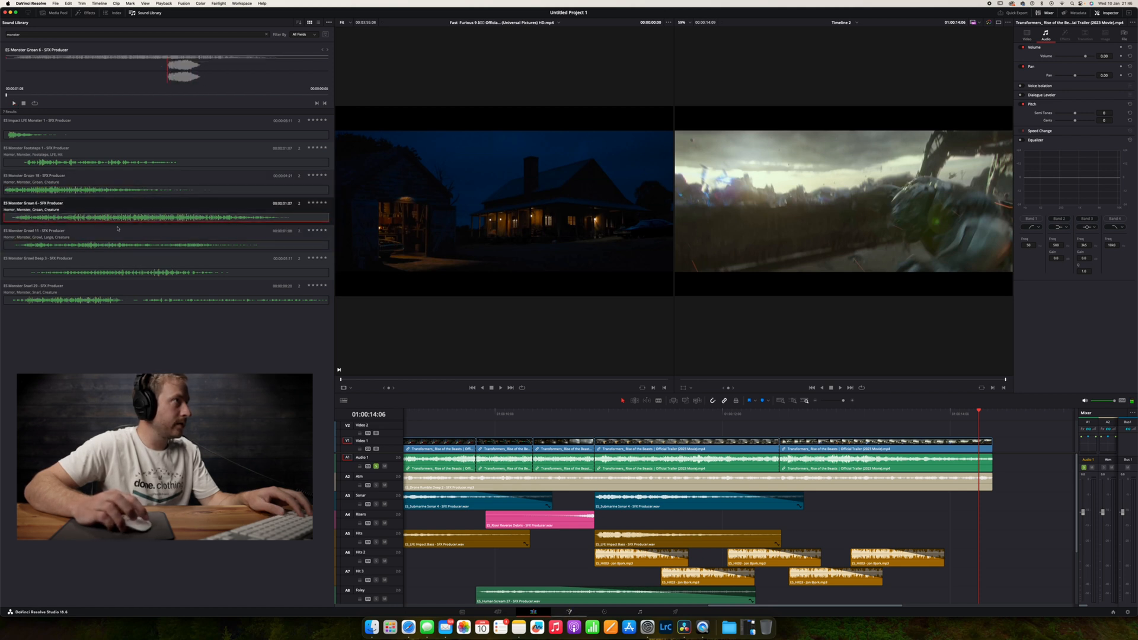
Place ES Monster Groan 6 on Audio 11 just after the start of the sword stab, solo the track and play the result
scroll(913, 492, down, 4)
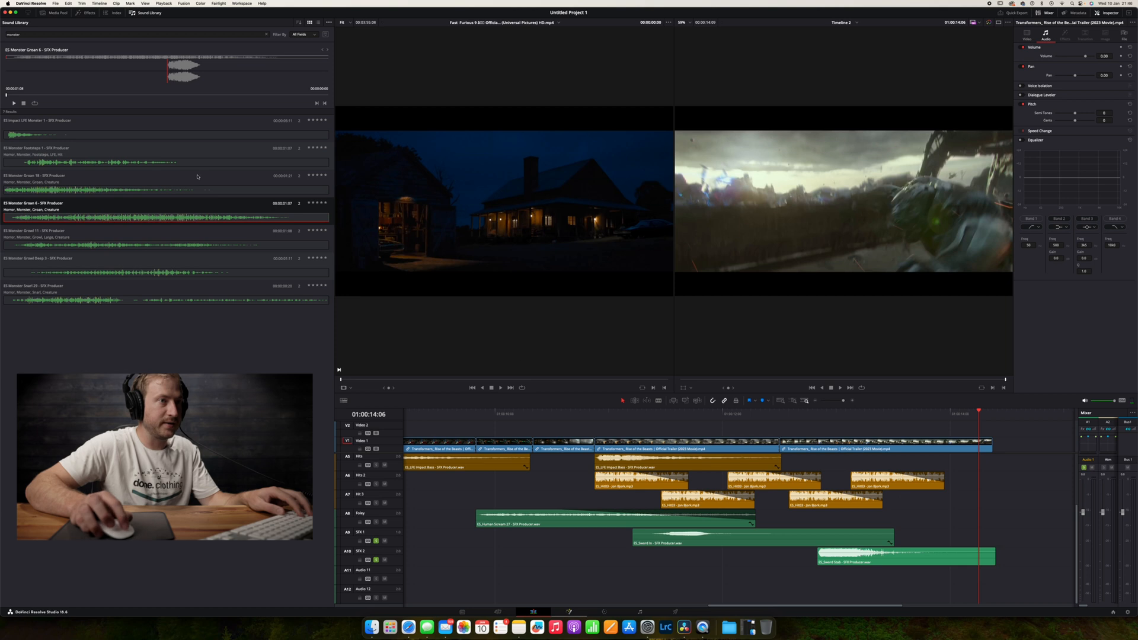
drag(149, 213, 839, 575)
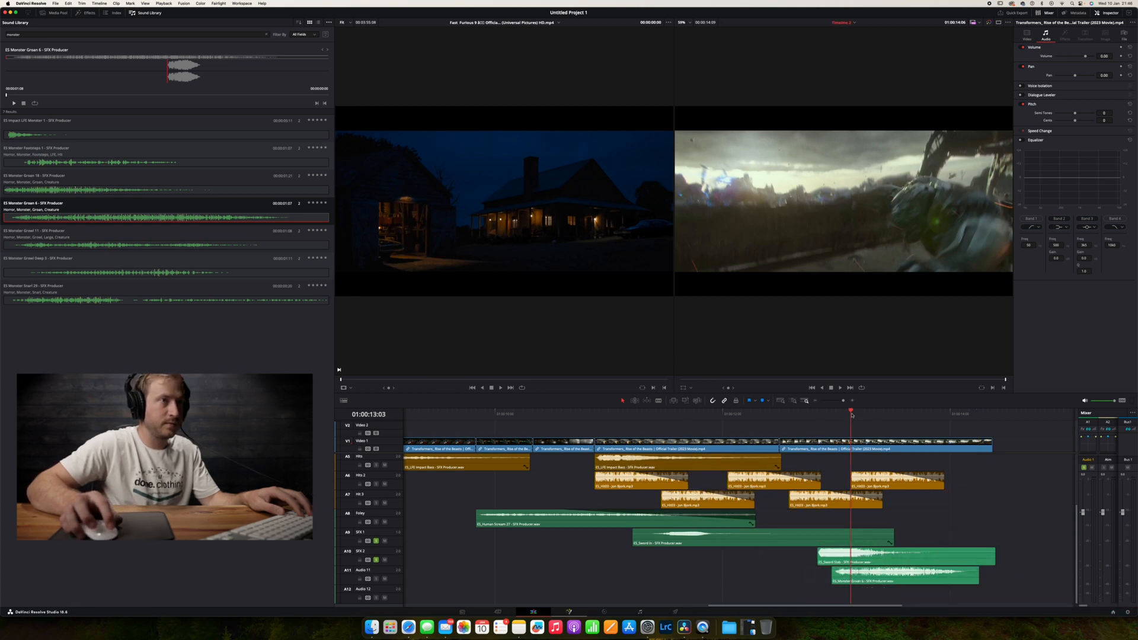
key(space)
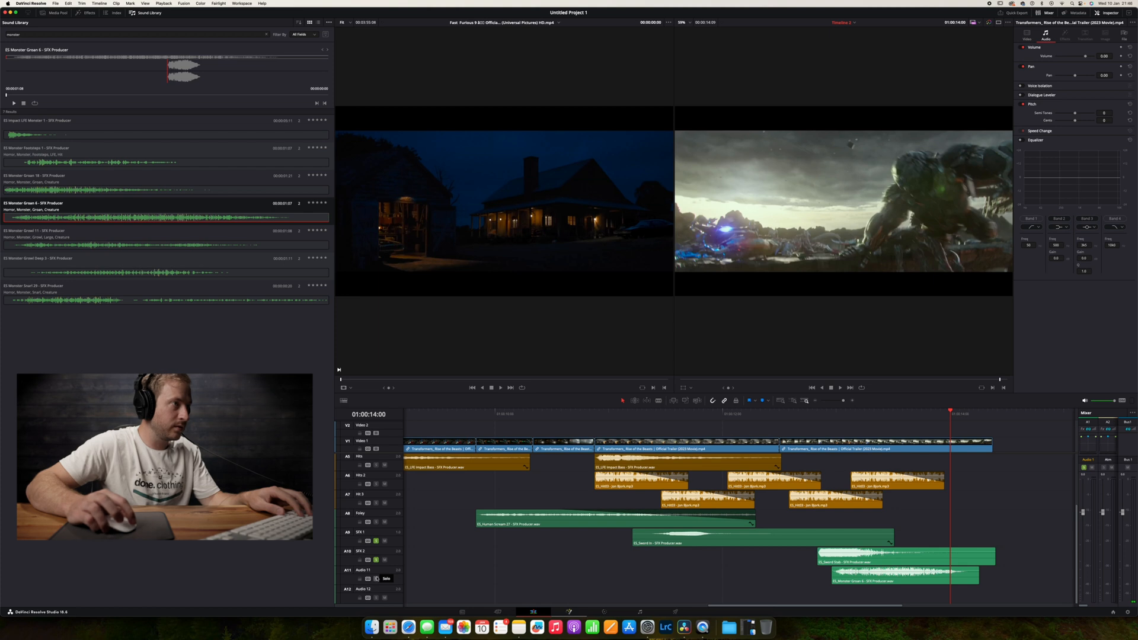
key(space)
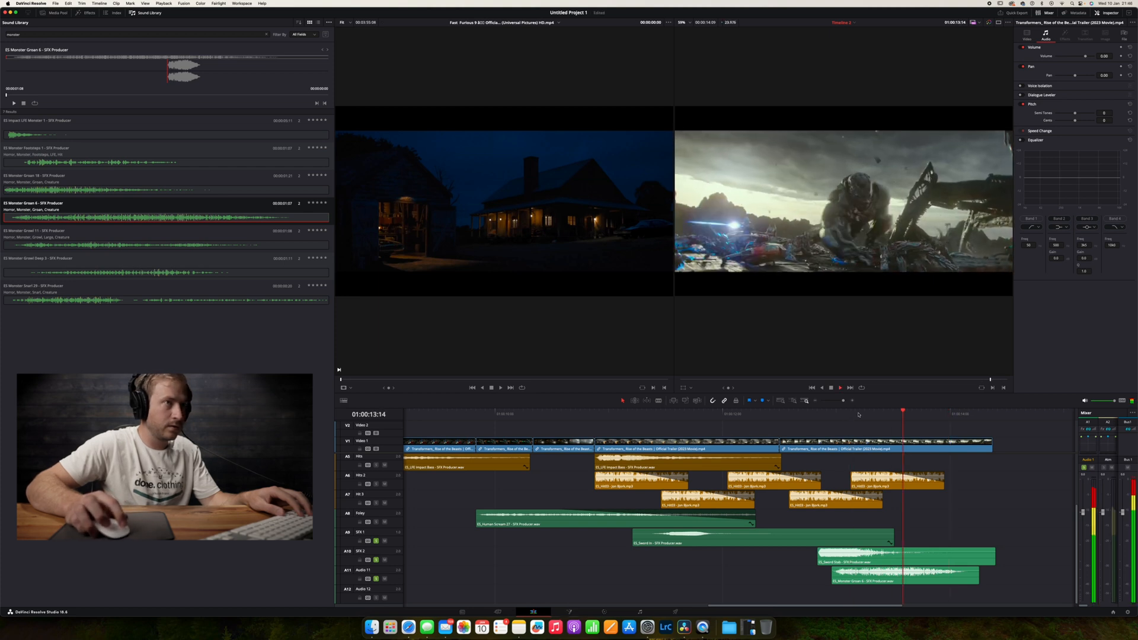
click(820, 414)
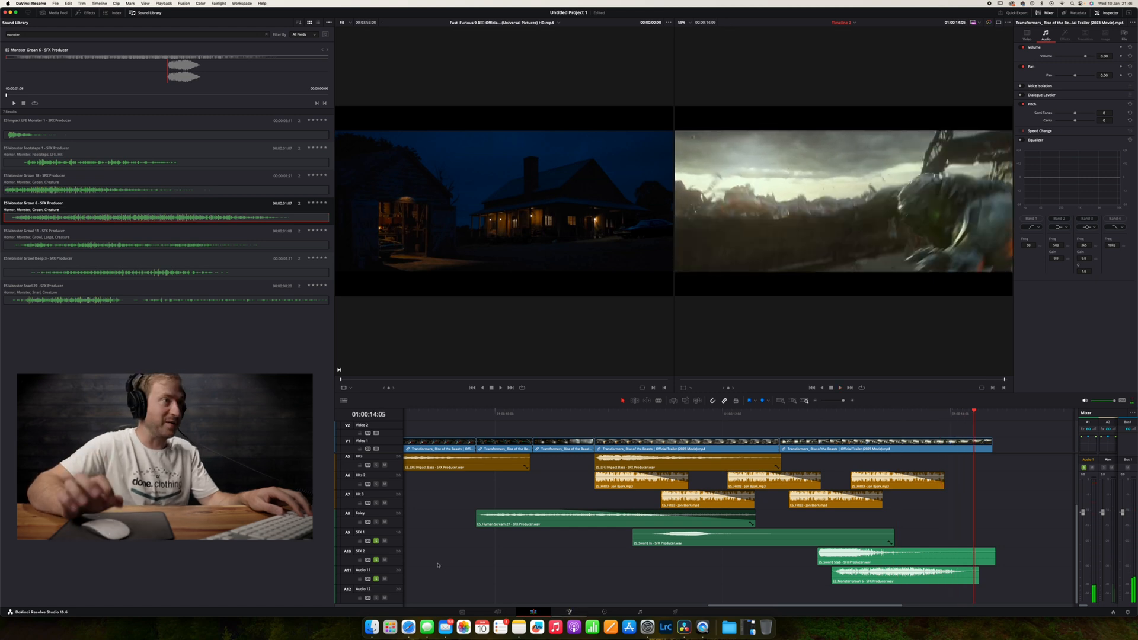
Set the Monster Groan 6 clip's volume to -5 and play the stab moment again
click(874, 578)
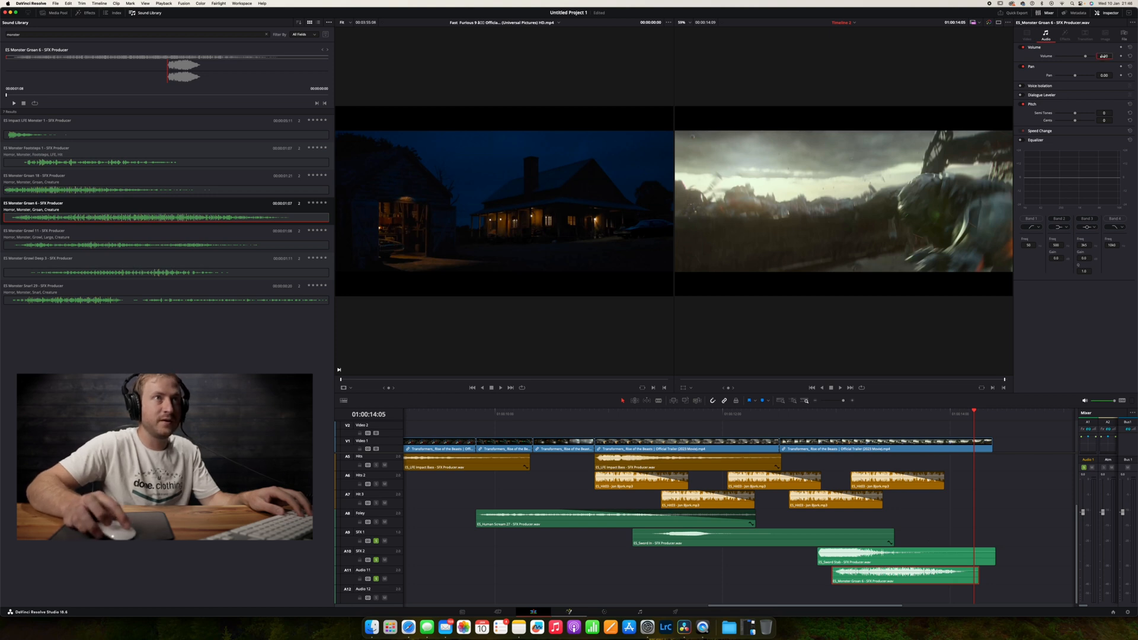
key(Return)
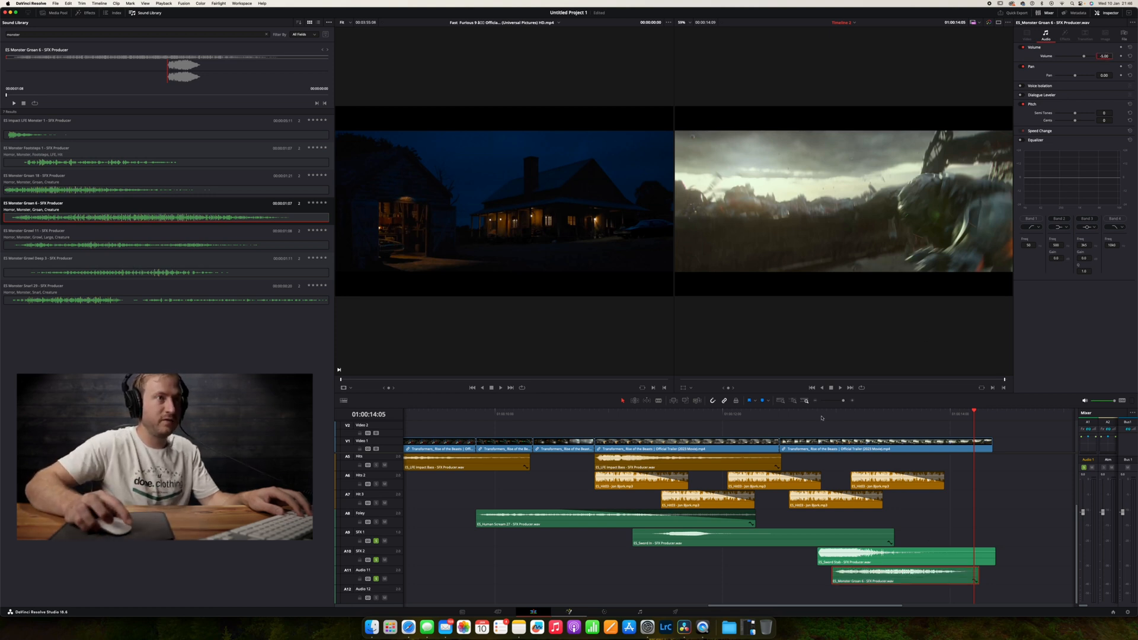
click(822, 418)
key(space)
key(space)
Set the Sword Stab clip's volume to -5 and play it with the monster groan
click(883, 556)
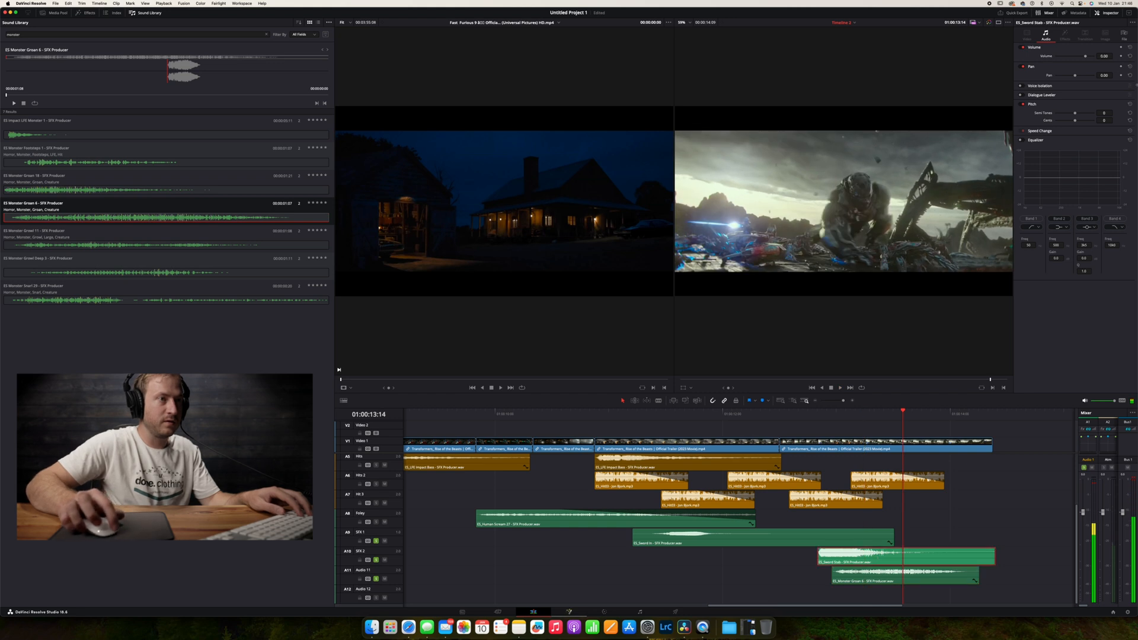
click(1108, 54)
text(-)
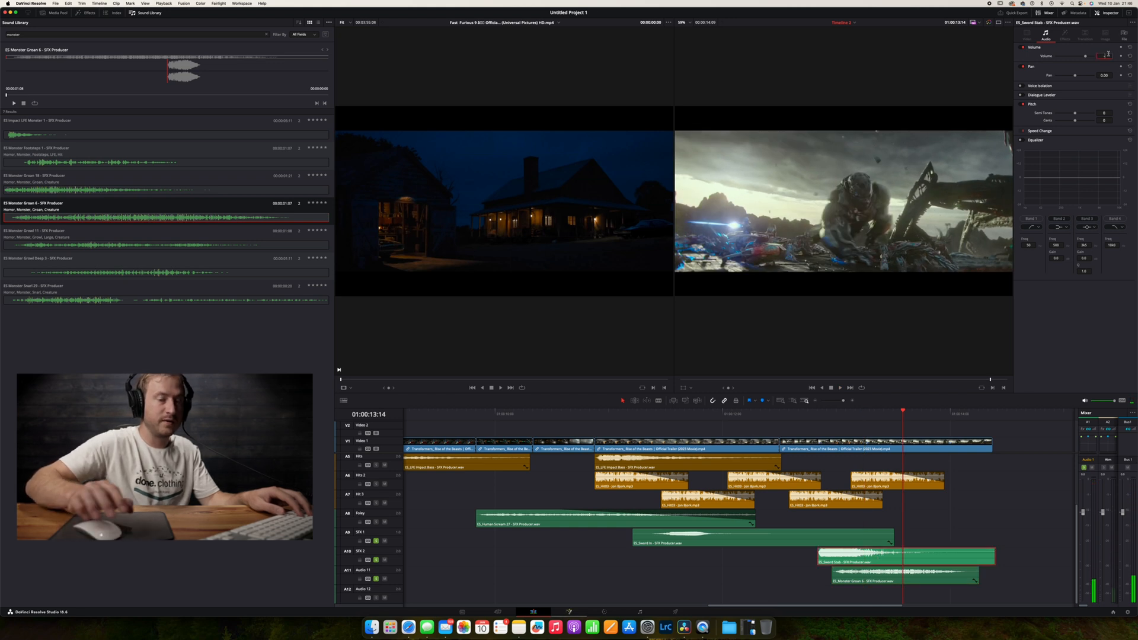
text(5)
key(Return)
key(space)
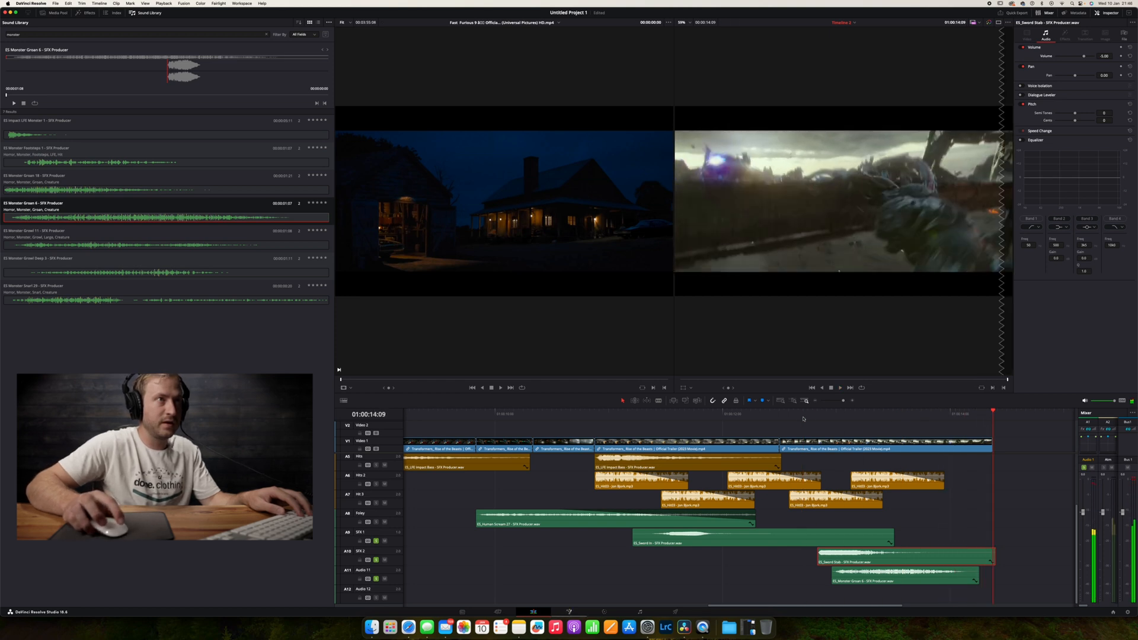
Set the Sword Stab clip's volume to -8 and play the stab moment through to the end of the sequence
mouse_move(1137, 0)
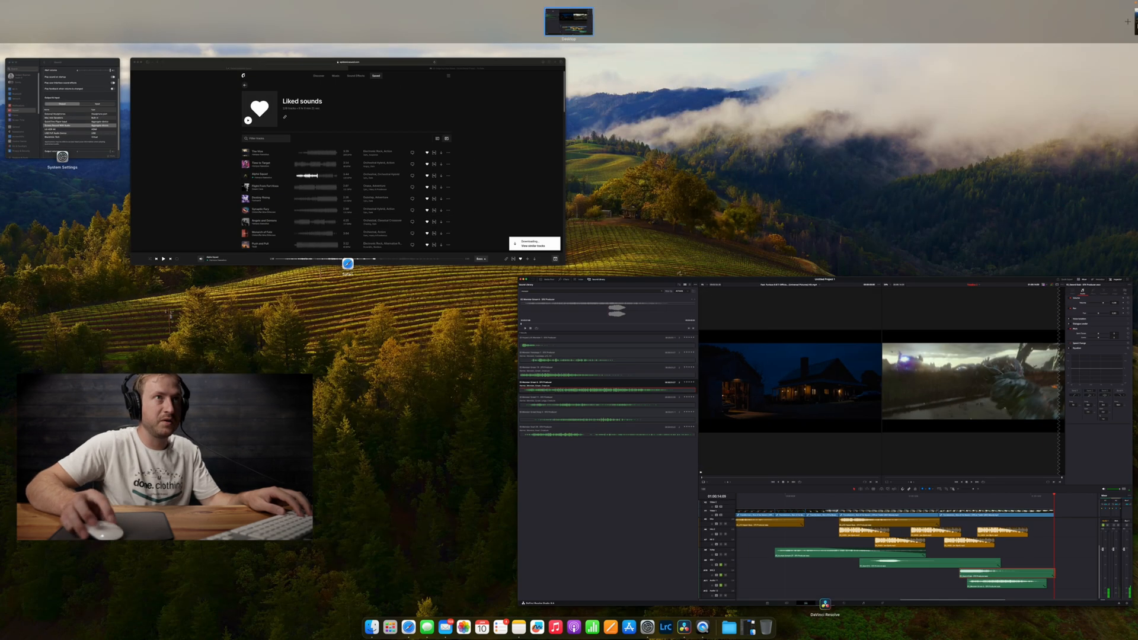
click(1062, 290)
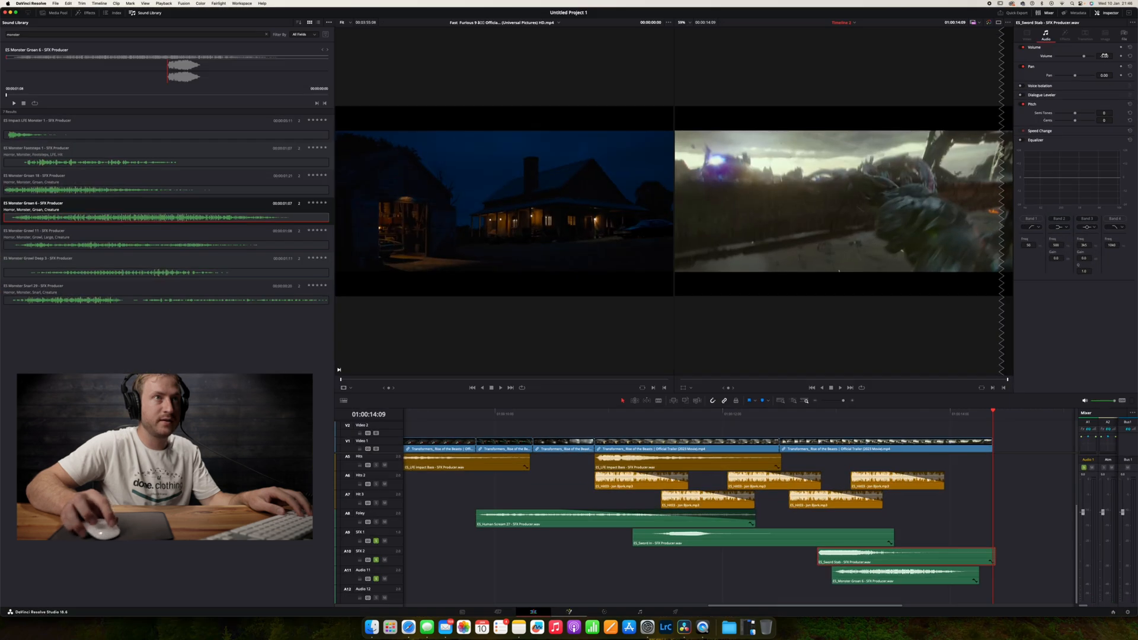
text(-8)
key(Return)
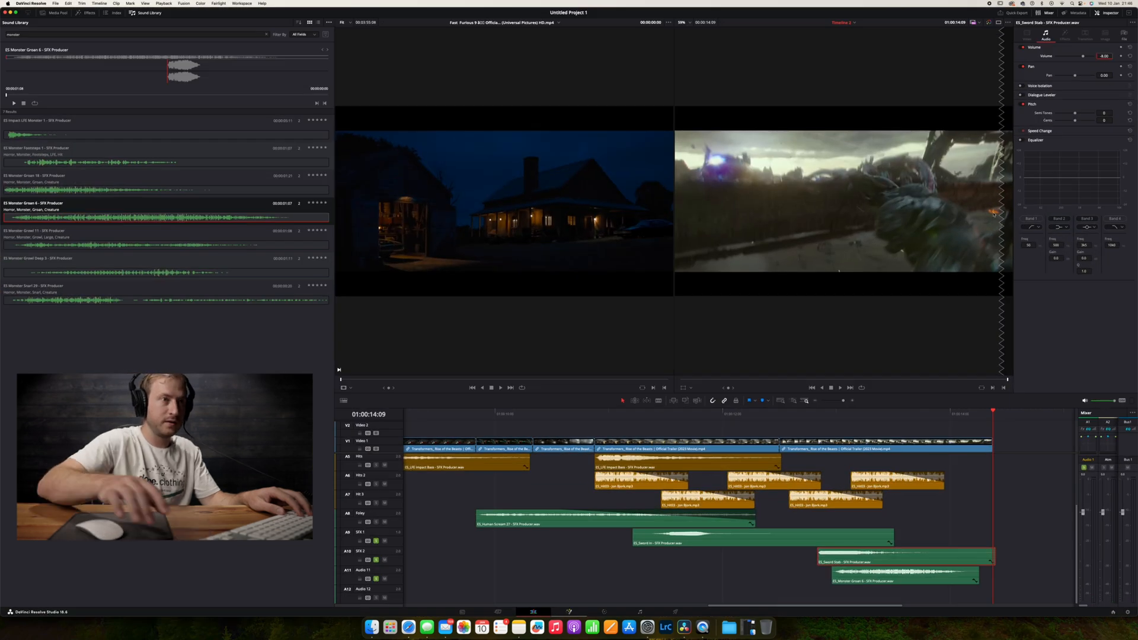
click(792, 420)
key(space)
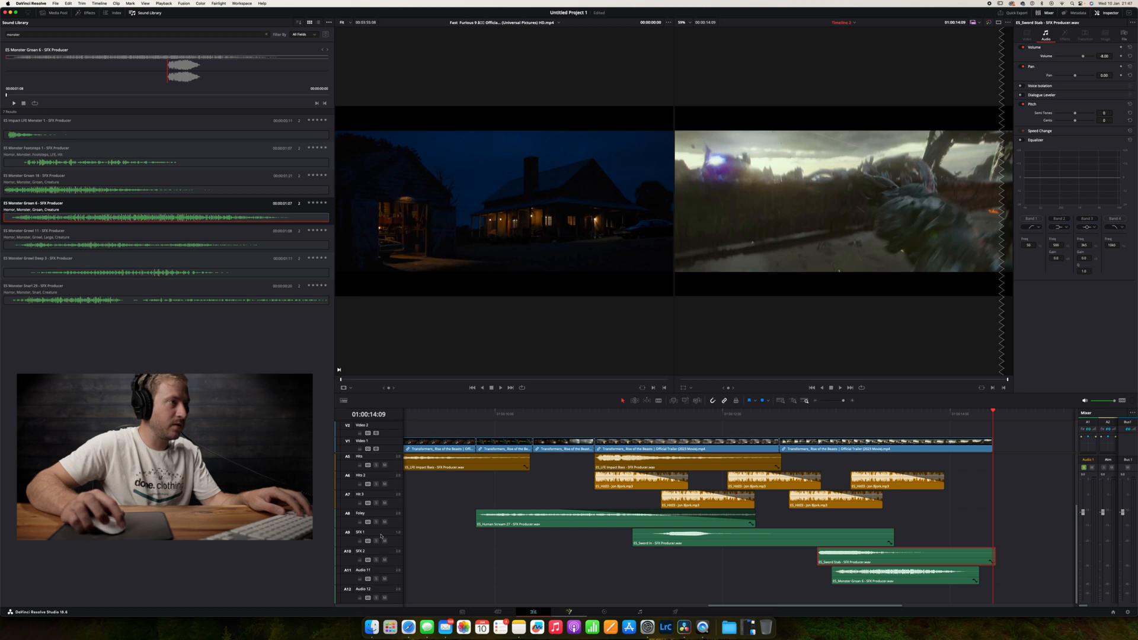
Play the original trailer audio on Audio 1 from about 01:00:09:13, and again from near the start with the full timeline in view
scroll(381, 535, up, 4)
click(441, 415)
key(space)
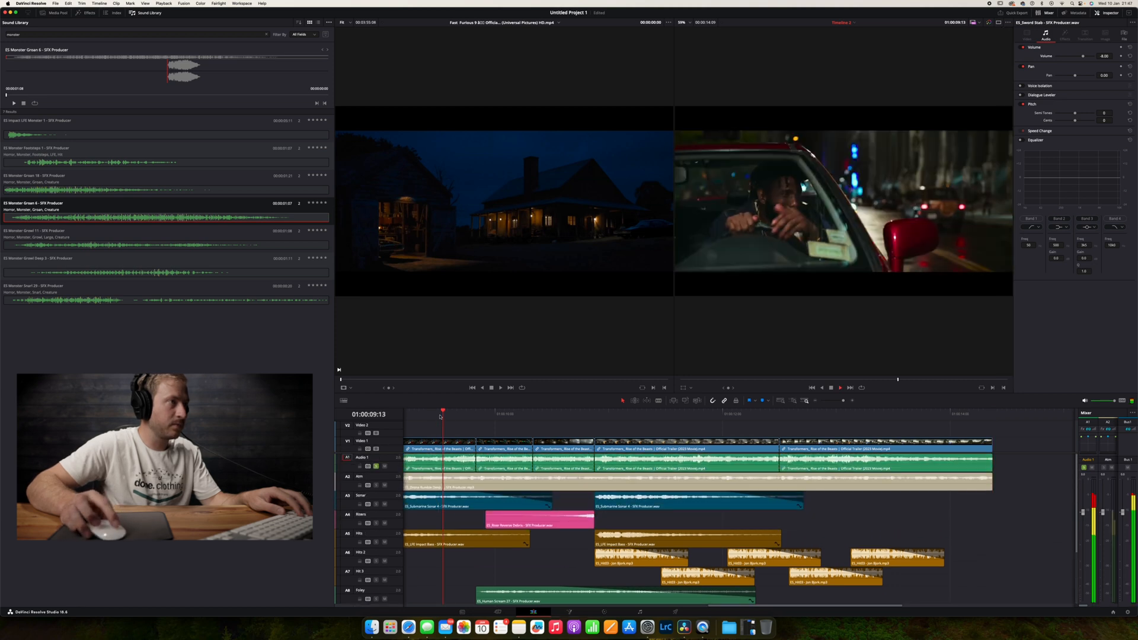
key(space)
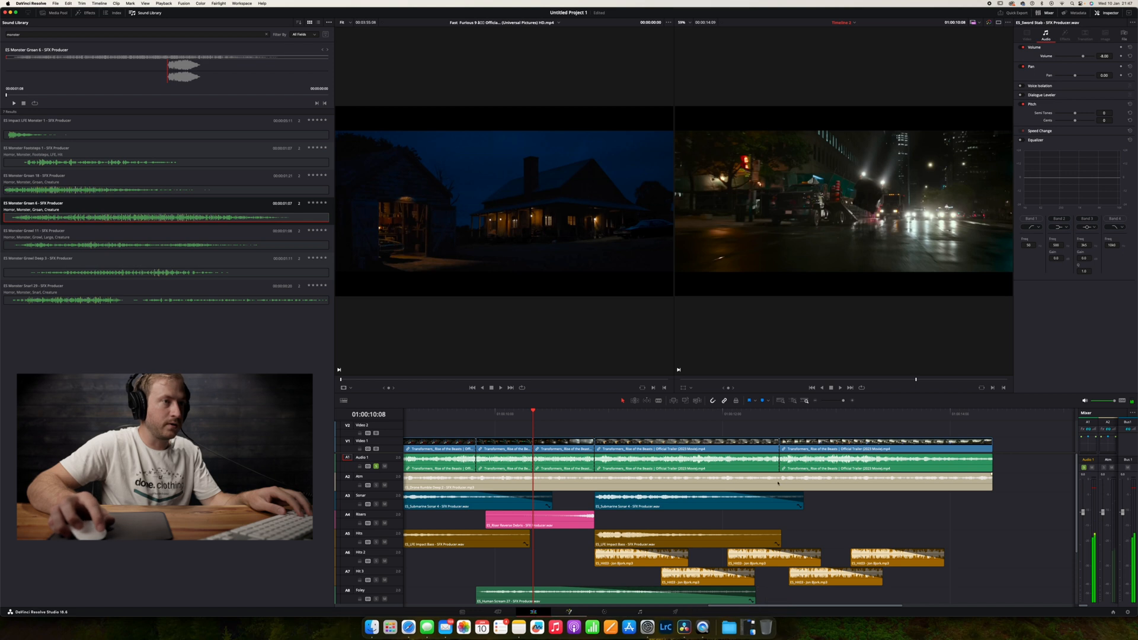
click(781, 401)
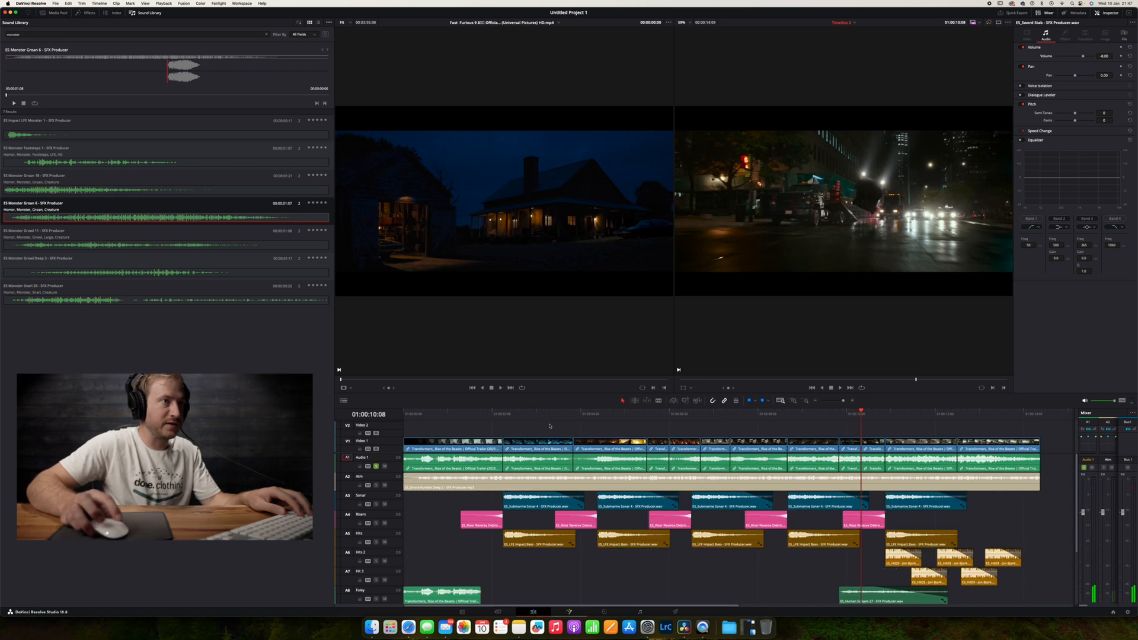
click(489, 415)
key(space)
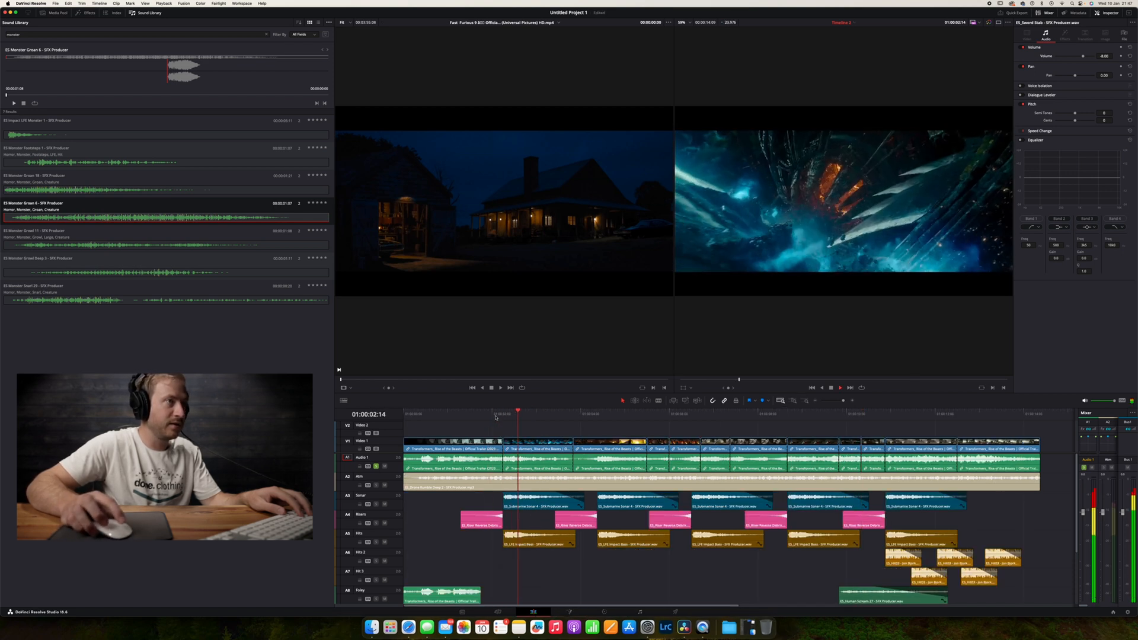
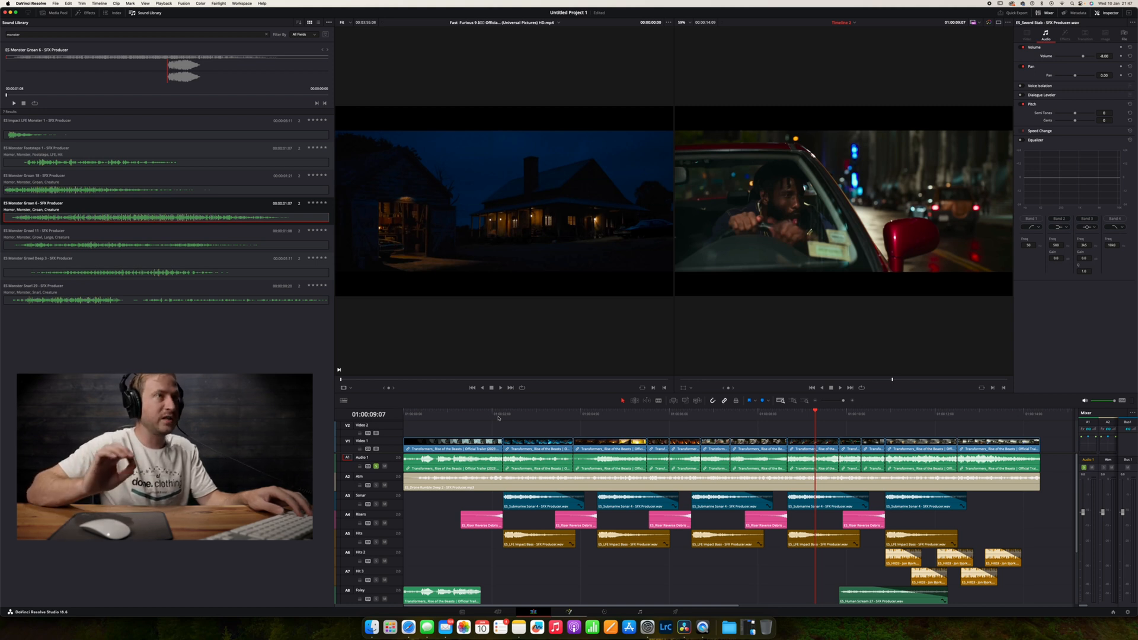
Replay the original audio of the car driver shots several times from about 01:00:08:17 to identify the background sounds
click(640, 414)
key(space)
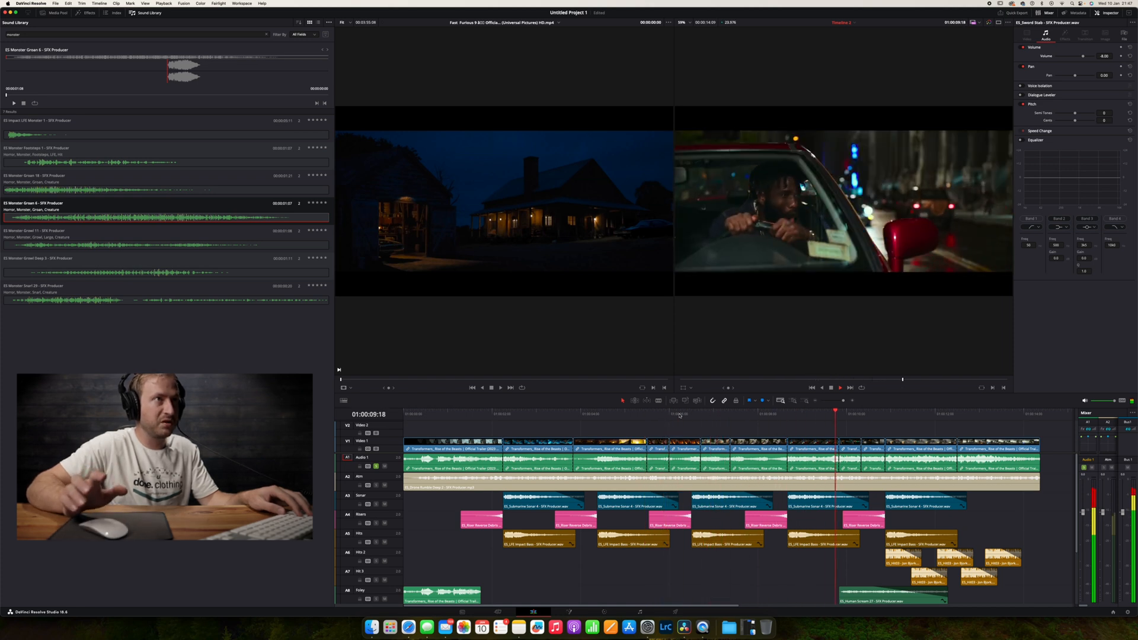
click(788, 416)
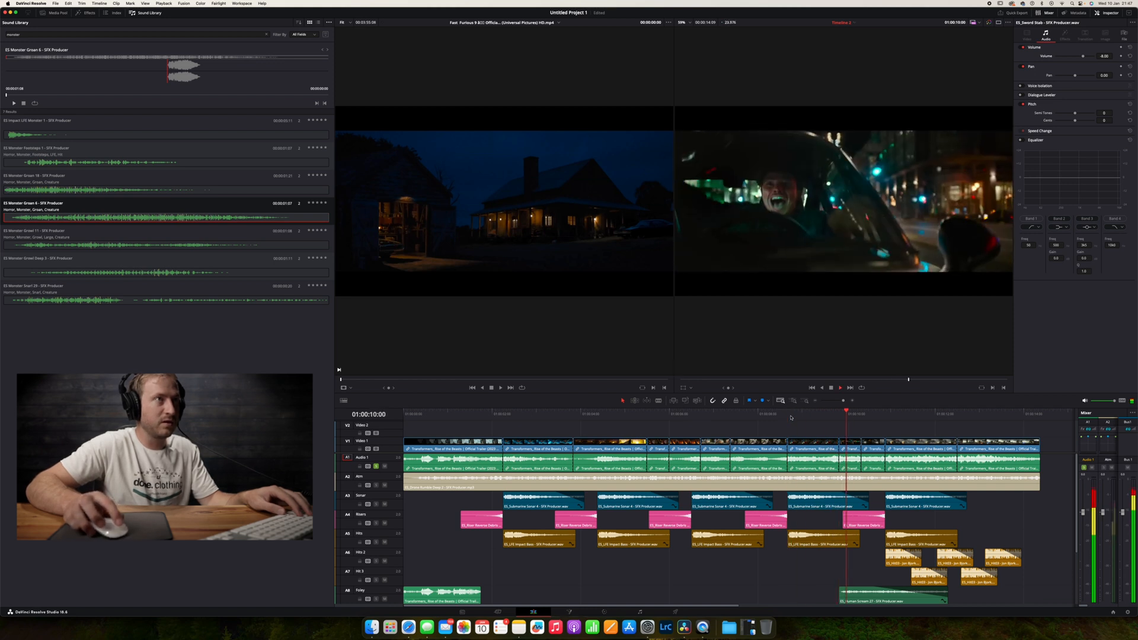
click(790, 417)
key(space)
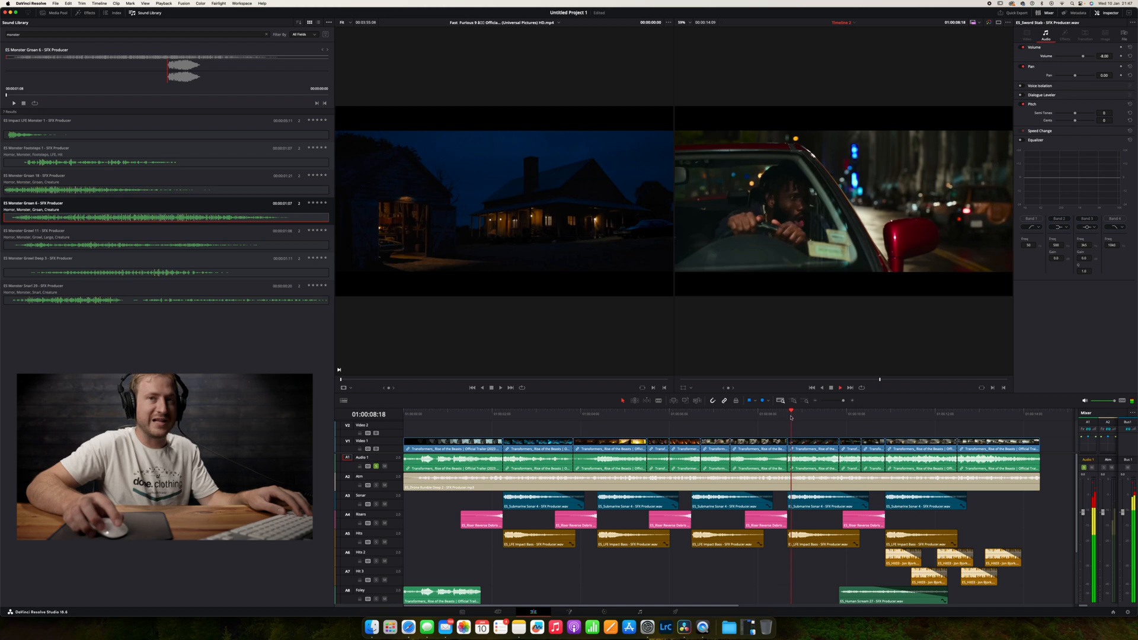
click(790, 417)
key(space)
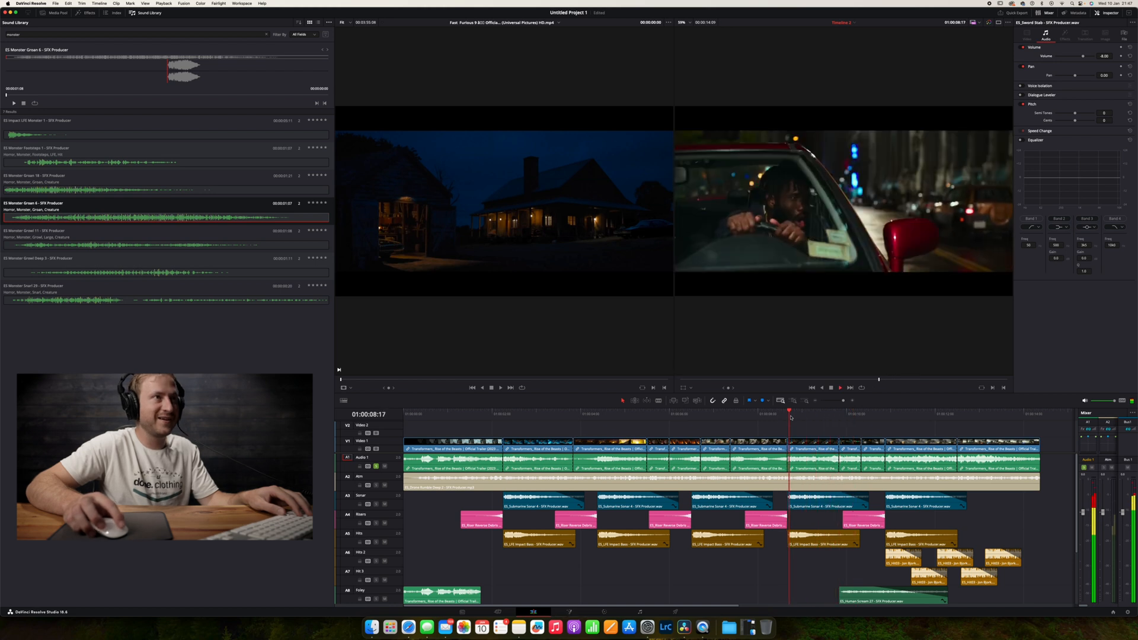
click(790, 418)
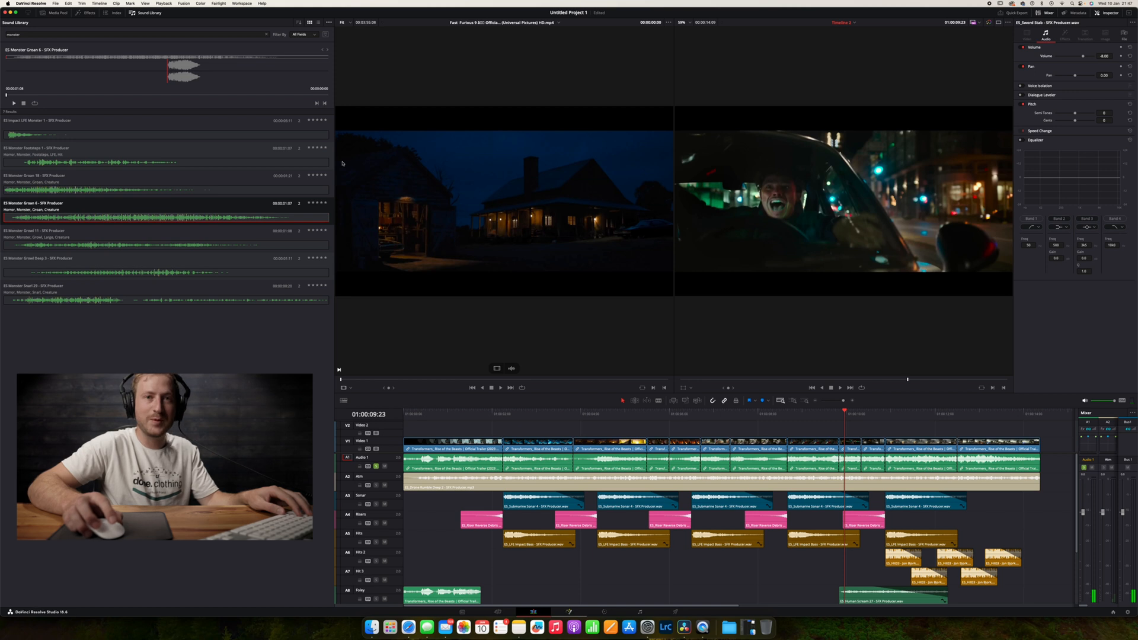
Search the sound library for "siren" and audition the Fire Truck Siren results and Police Siren 5
click(266, 35)
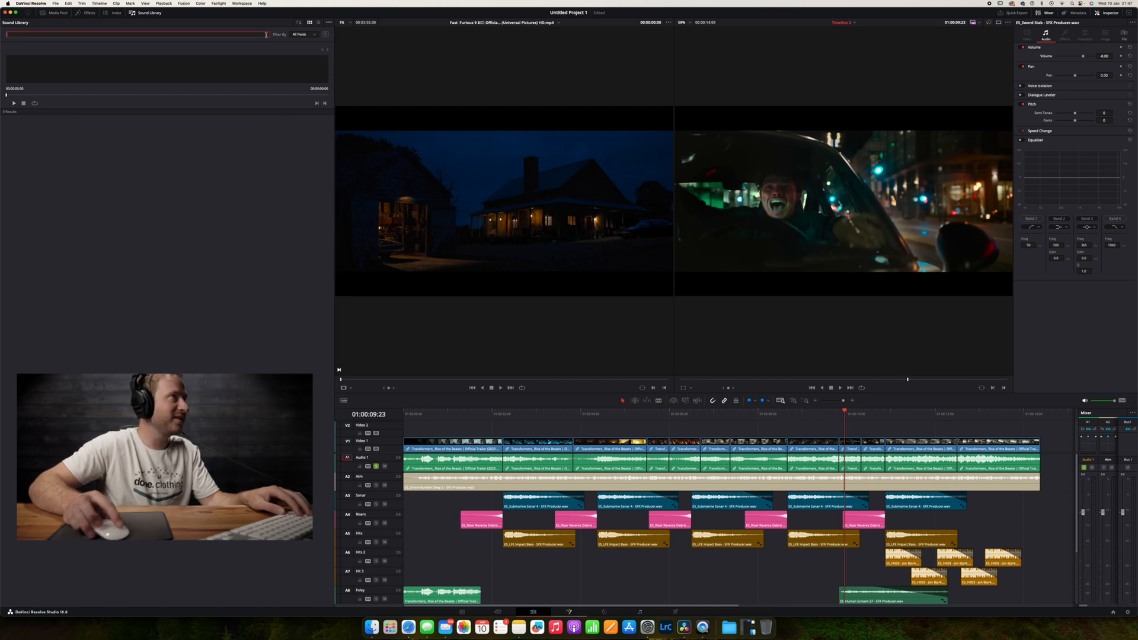
text(siren)
key(Return)
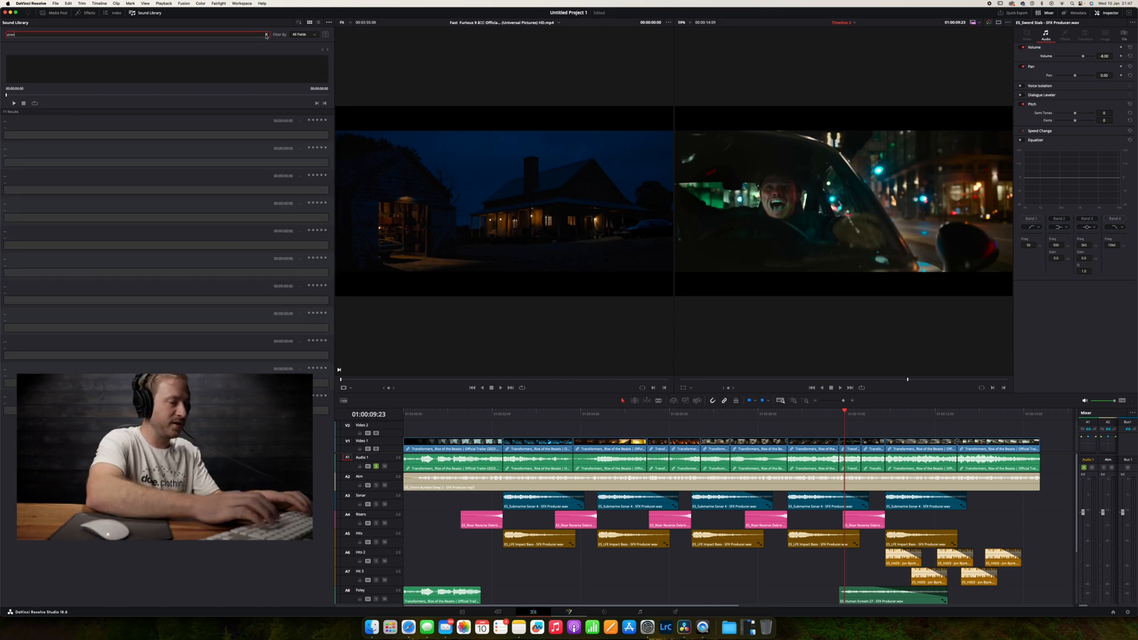
click(14, 103)
click(41, 189)
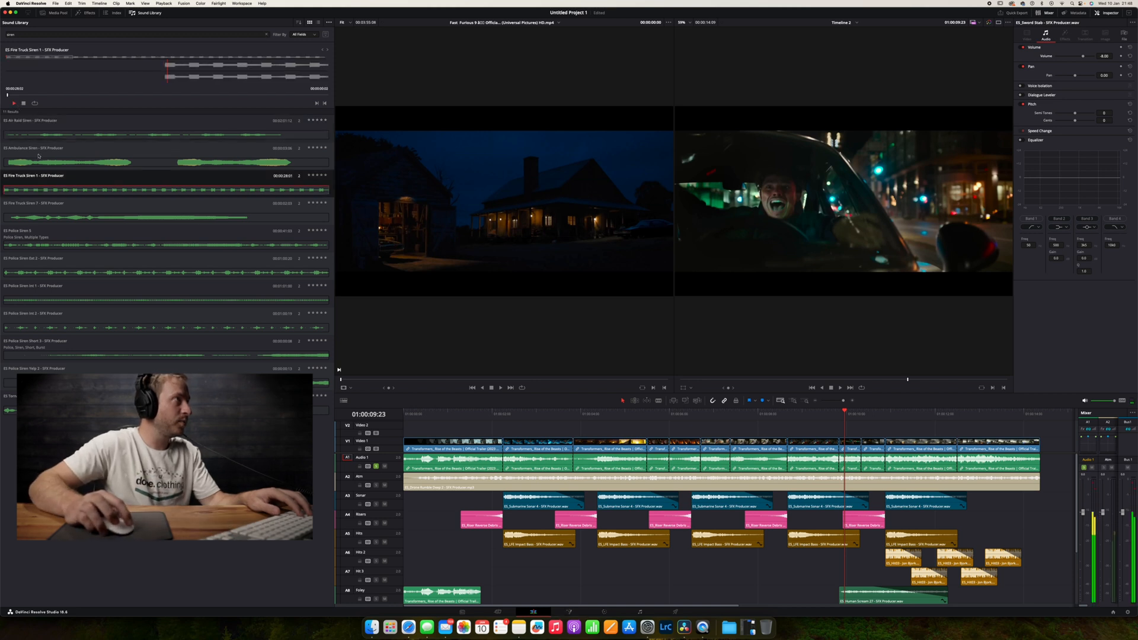
key(Down)
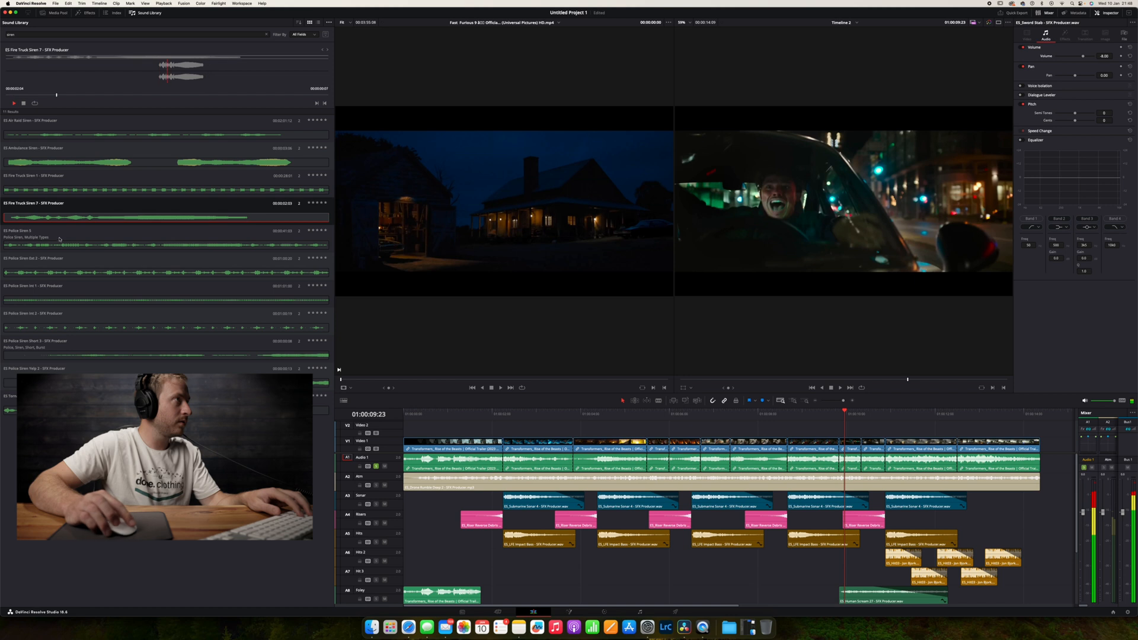
click(59, 236)
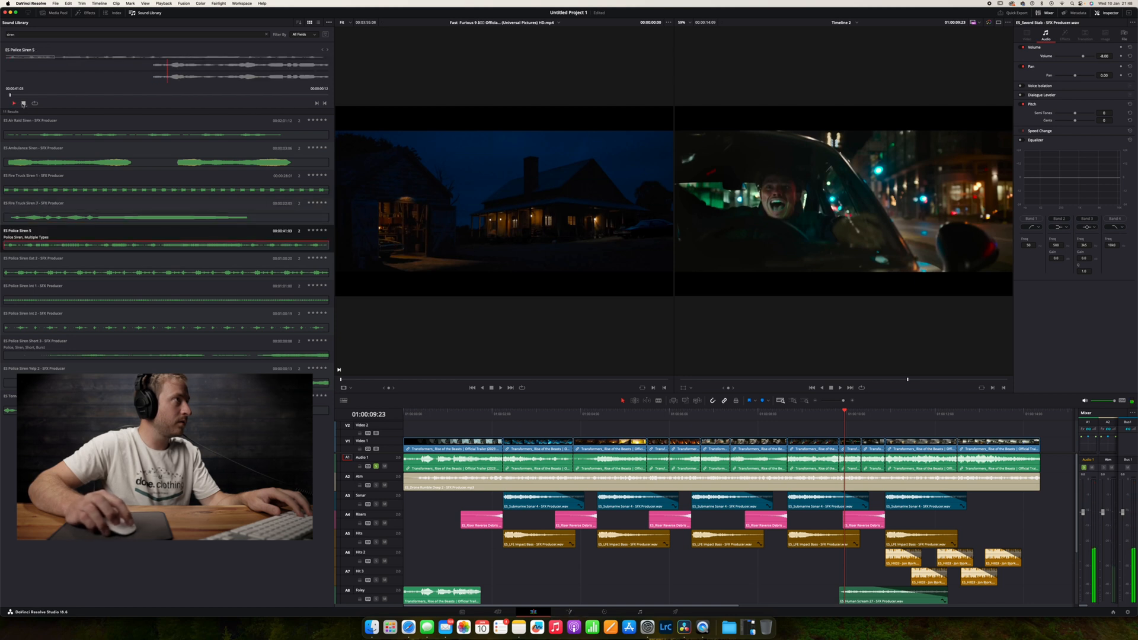
Cue Police Siren 5 to its beginning and place a short piece of it on the Hit 3 track at about 01:00:08:20
drag(25, 95, 1, 98)
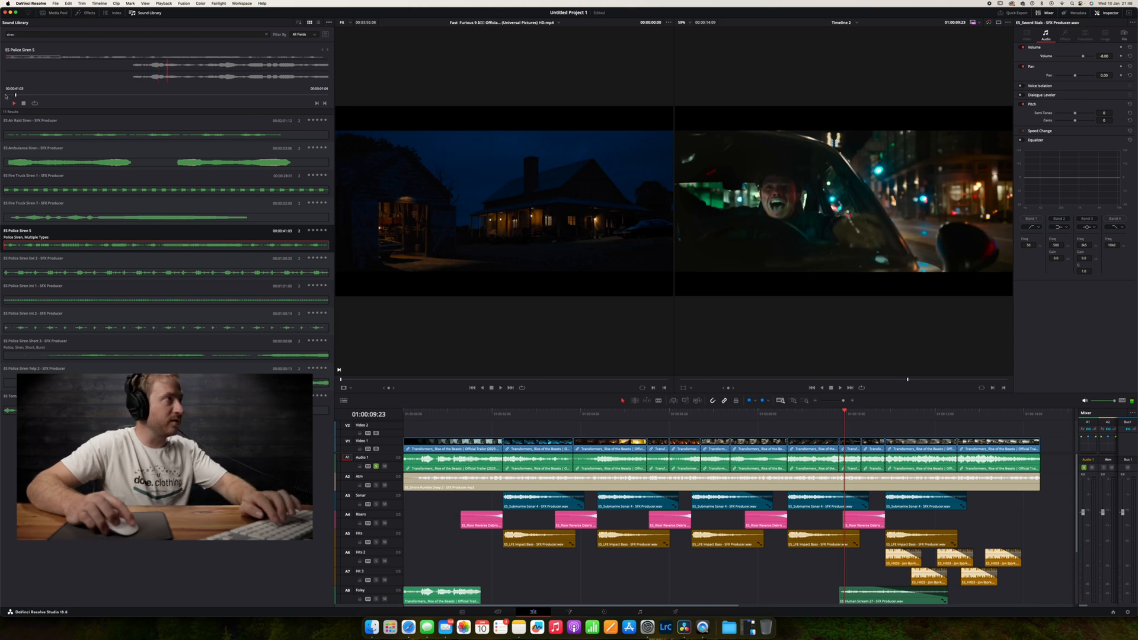
click(1, 96)
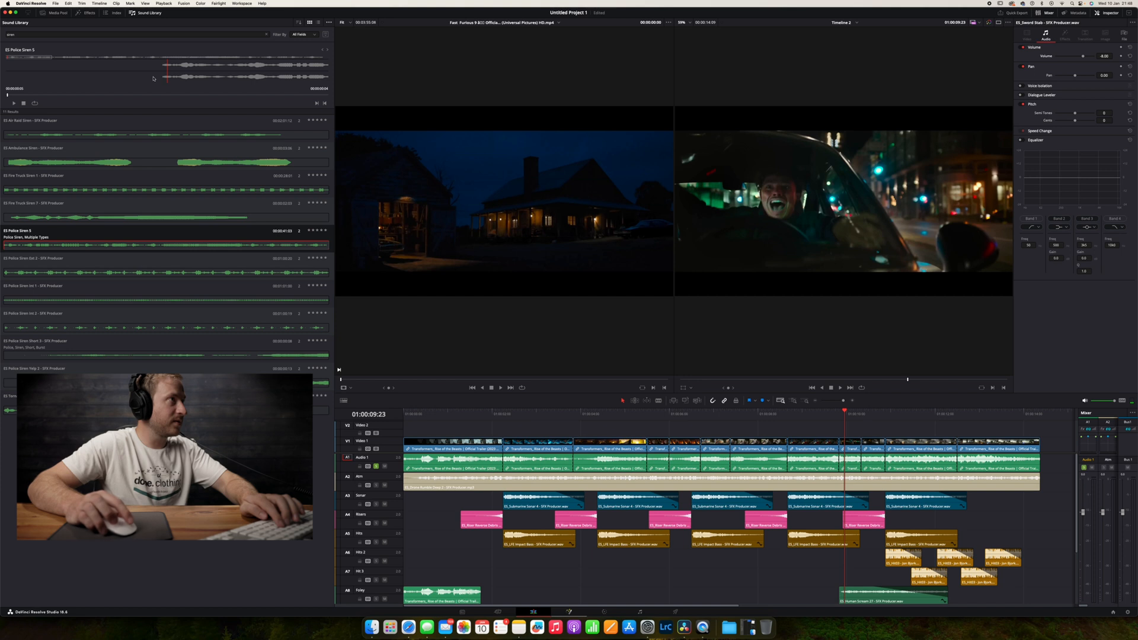
drag(503, 401, 798, 577)
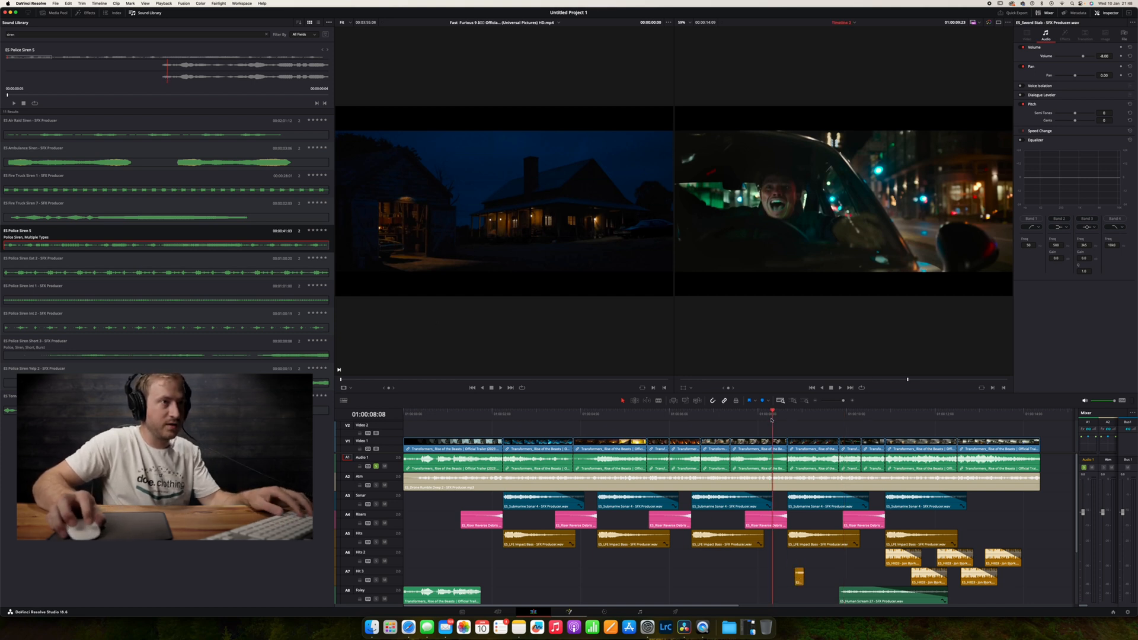
Play the red-car driver shot repeatedly from about 01:00:08:16 to locate where the siren should start
click(788, 414)
key(space)
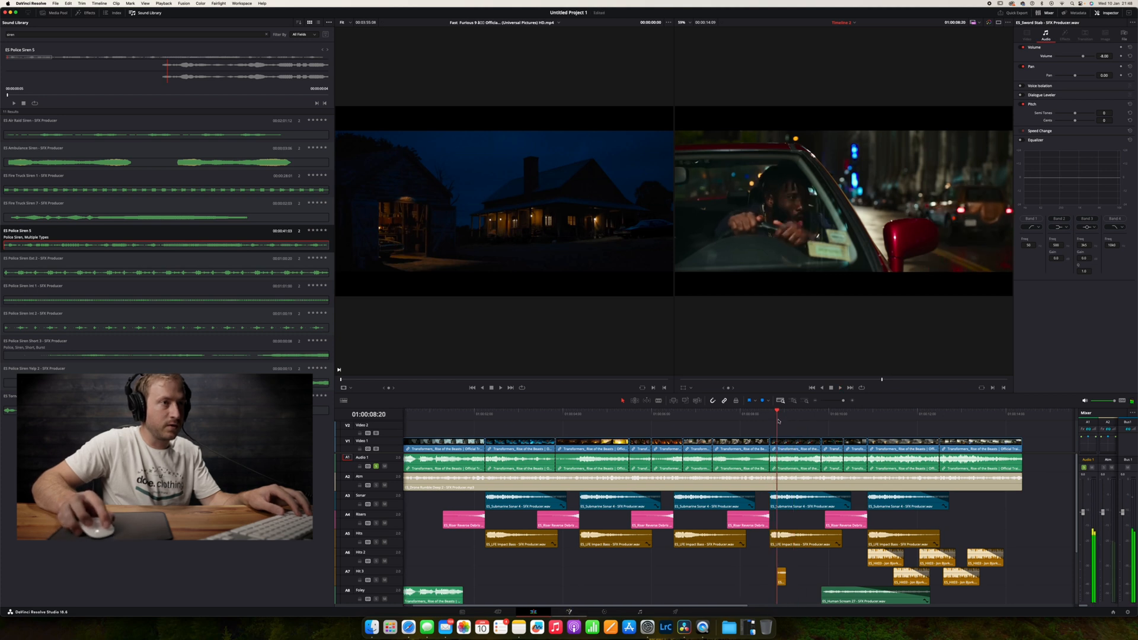
click(774, 419)
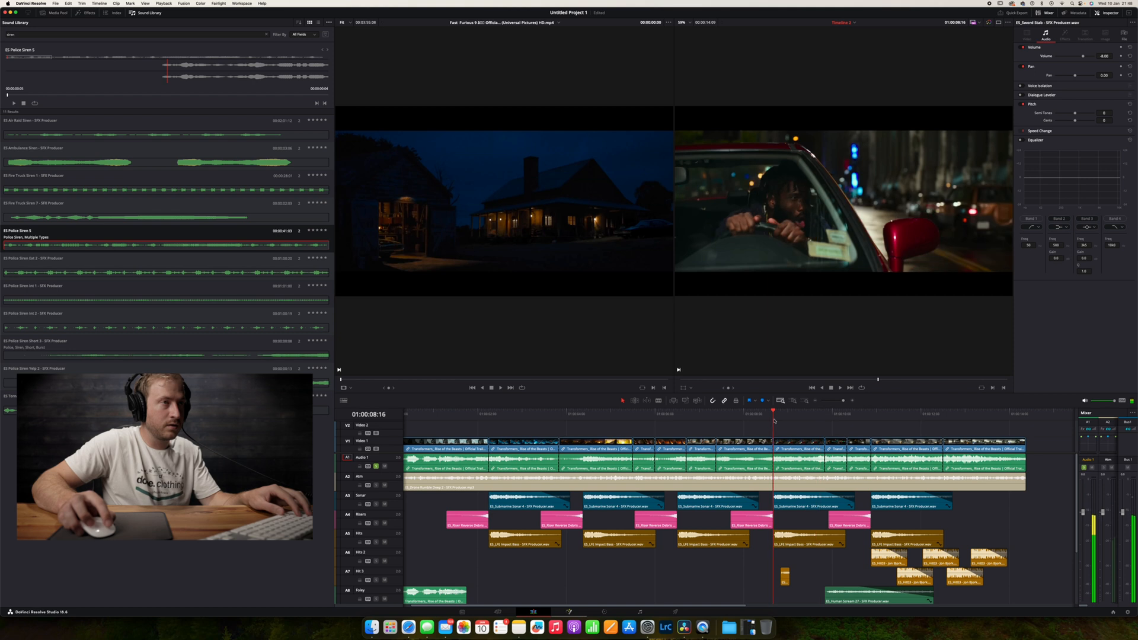
key(space)
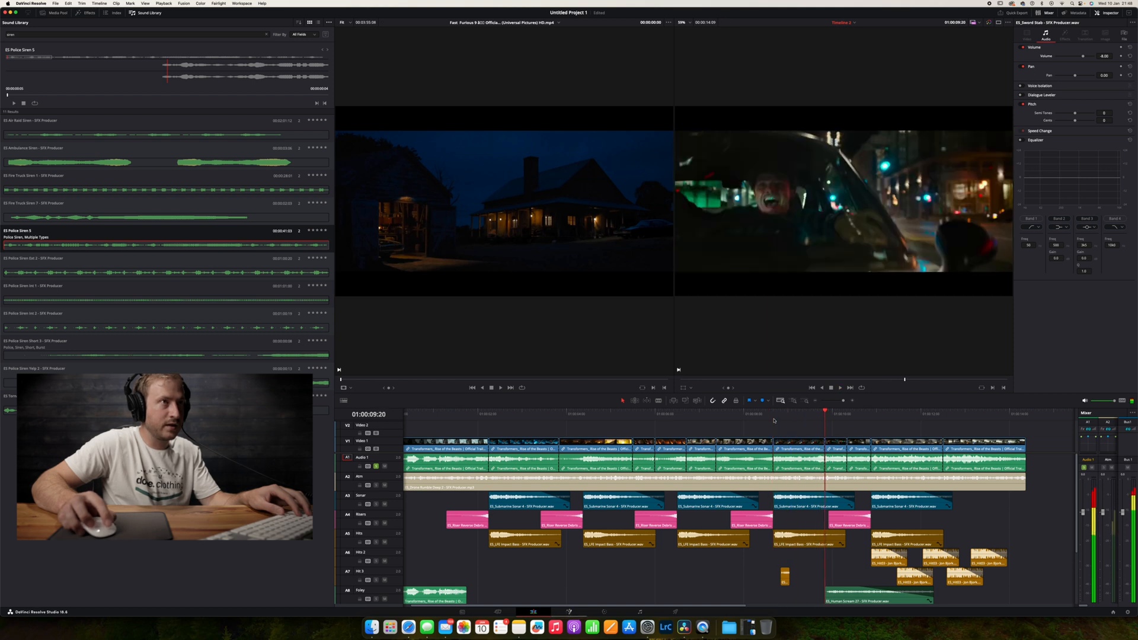
click(774, 420)
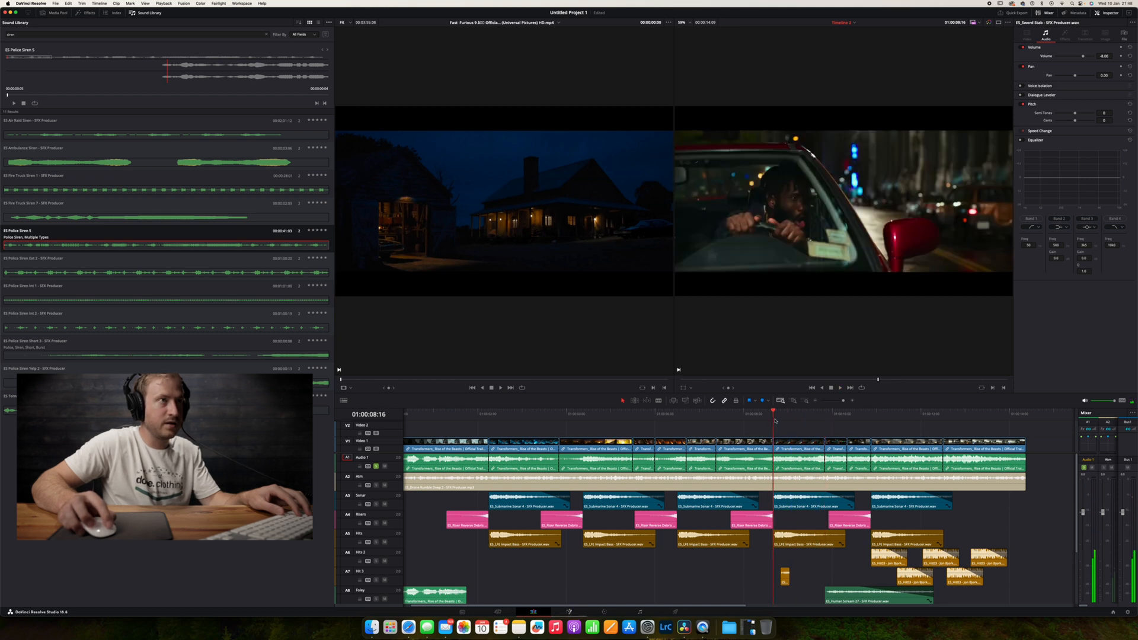
key(space)
key(space)
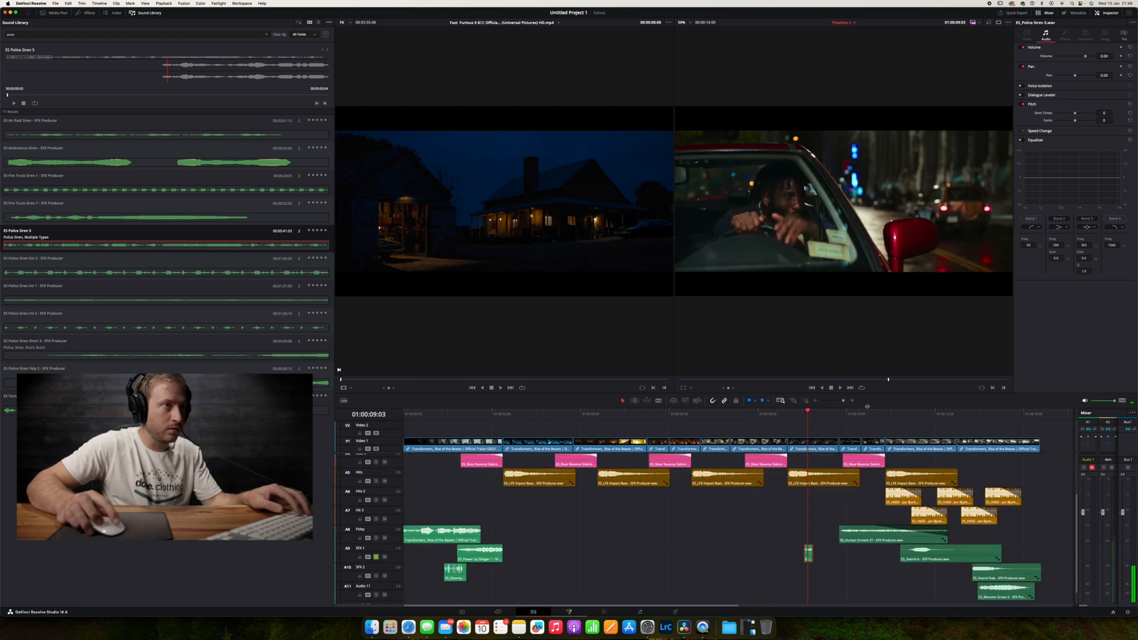
Move the short Police Siren 5 clip on the SFX 1 track to about 01:00:09:01 and play it
click(853, 402)
drag(798, 552, 739, 552)
click(700, 420)
key(space)
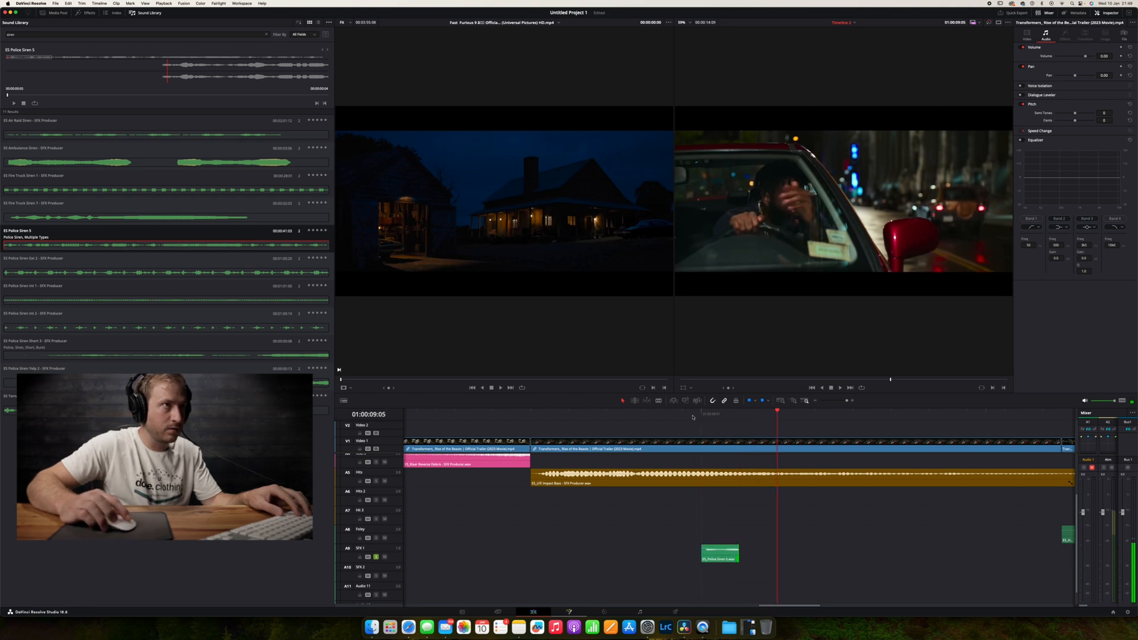
Replay the driver shot from about 01:00:08:21 and 01:00:09:01 to time the siren bursts against the original audio
click(698, 417)
key(space)
key(space)
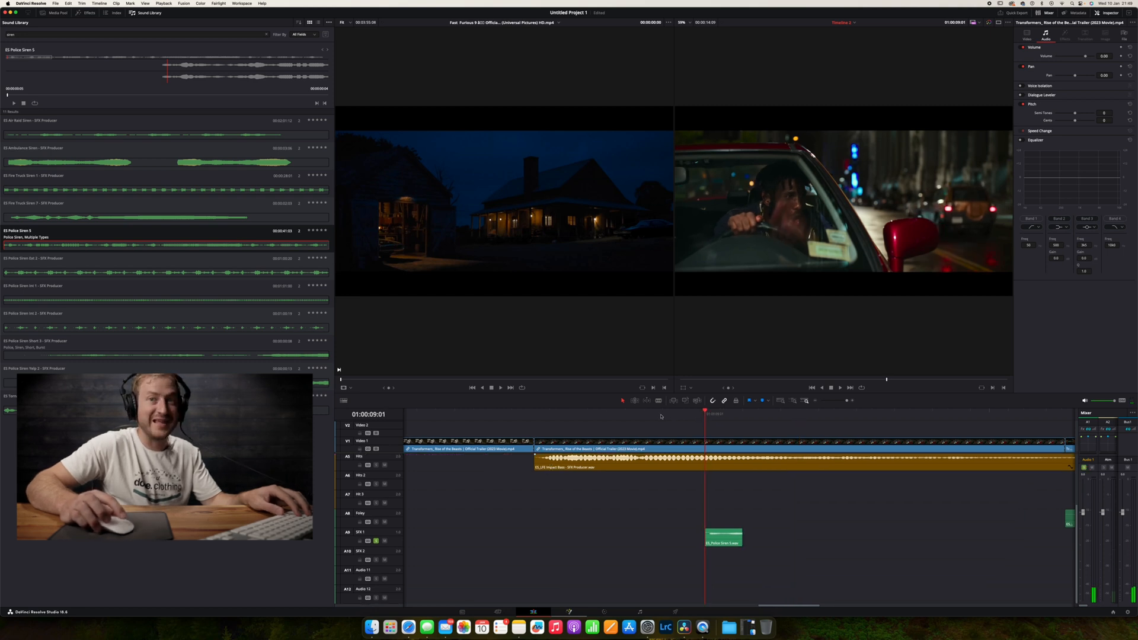
key(space)
key(space)
click(624, 417)
key(space)
key(space)
key(space)
key(space)
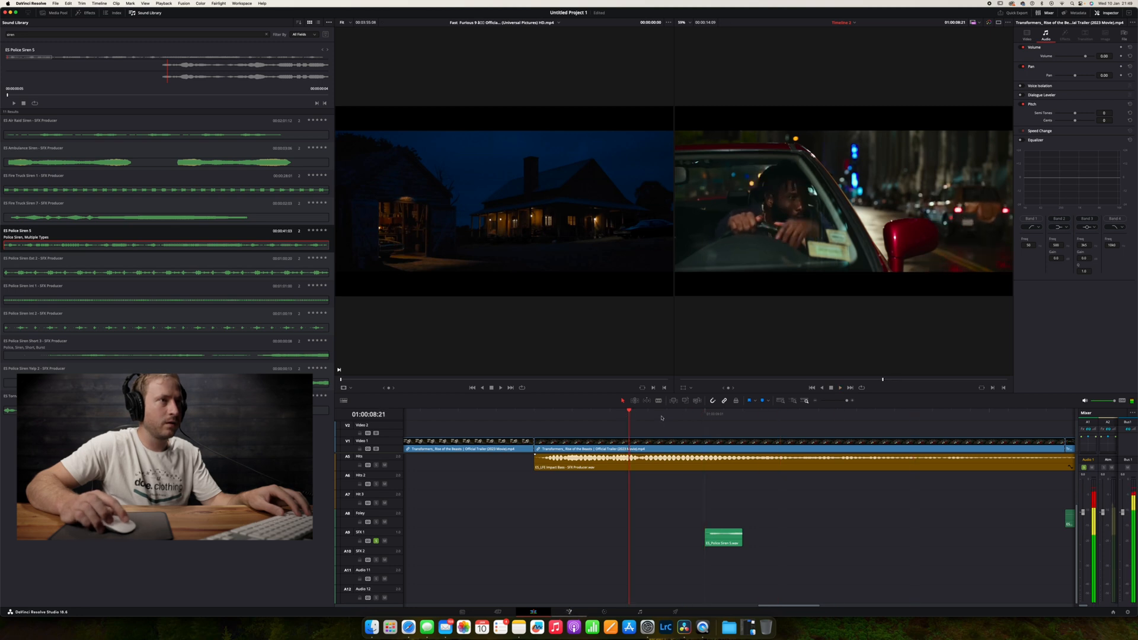
click(703, 414)
key(space)
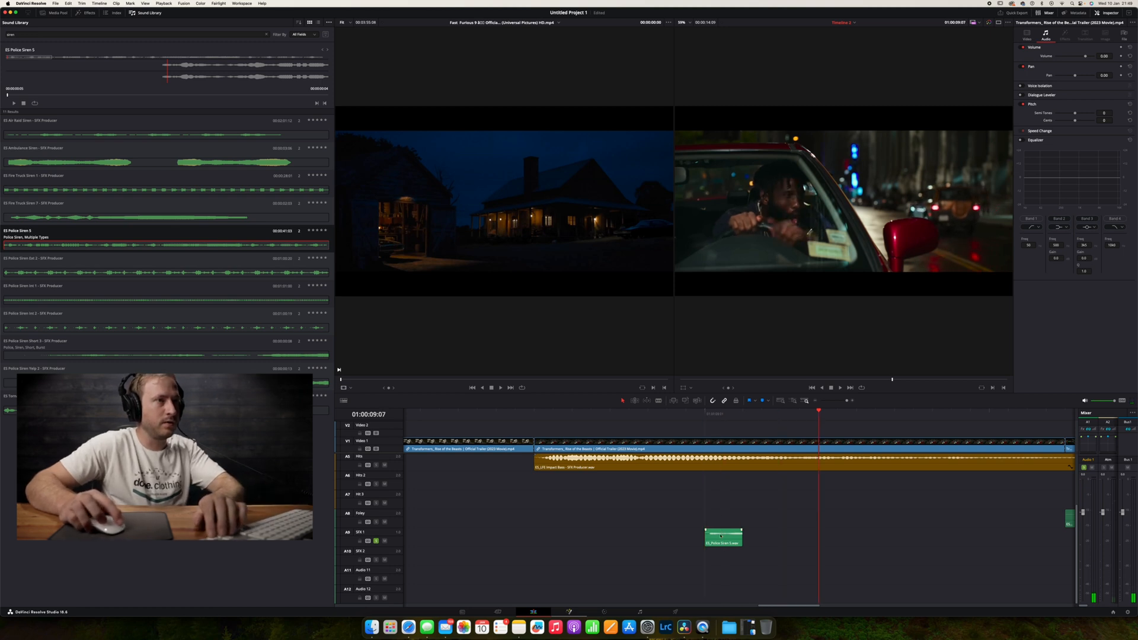
Duplicate the short siren clip on SFX 1 twice, at 01:00:09:07 and about 01:00:09:12
drag(721, 537, 825, 537)
key(Right)
key(Right)
key(Right)
key(Right)
key(Right)
alt+drag(825, 537, 916, 540)
key(Right)
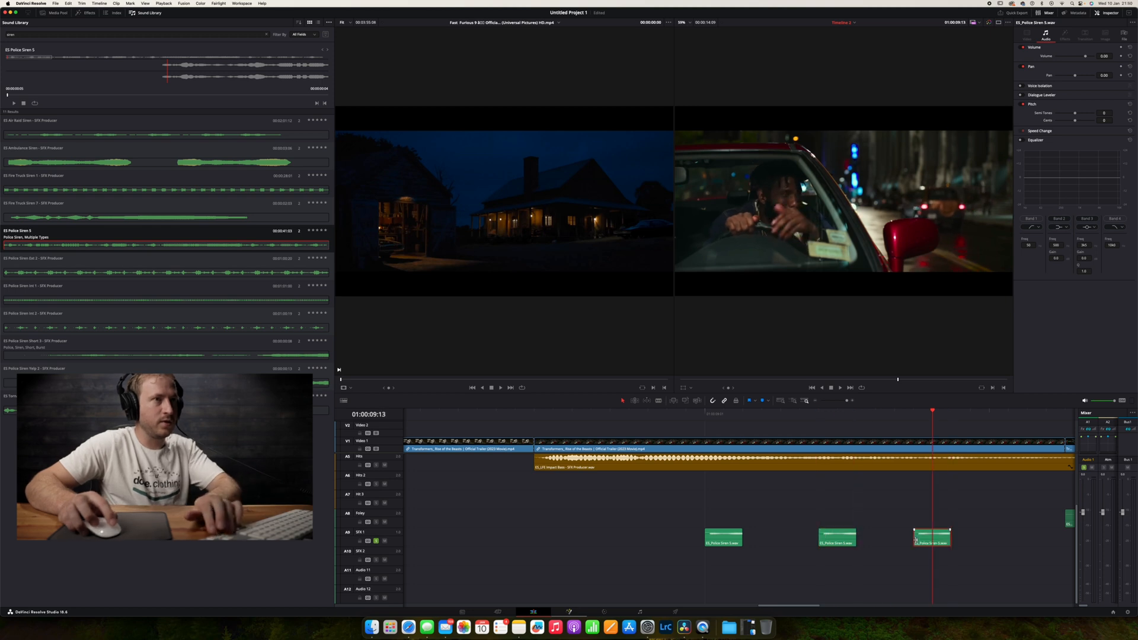
Check the picture frame by frame up to 01:00:10:01 and place a longer Police Siren 5 section on SFX 1 from about 01:00:09:16
key(Right)
key(Right)
key(Right)
key(Right)
key(Right)
key(Right)
key(Right)
key(Right)
key(Right)
key(Right)
key(Right)
key(Right)
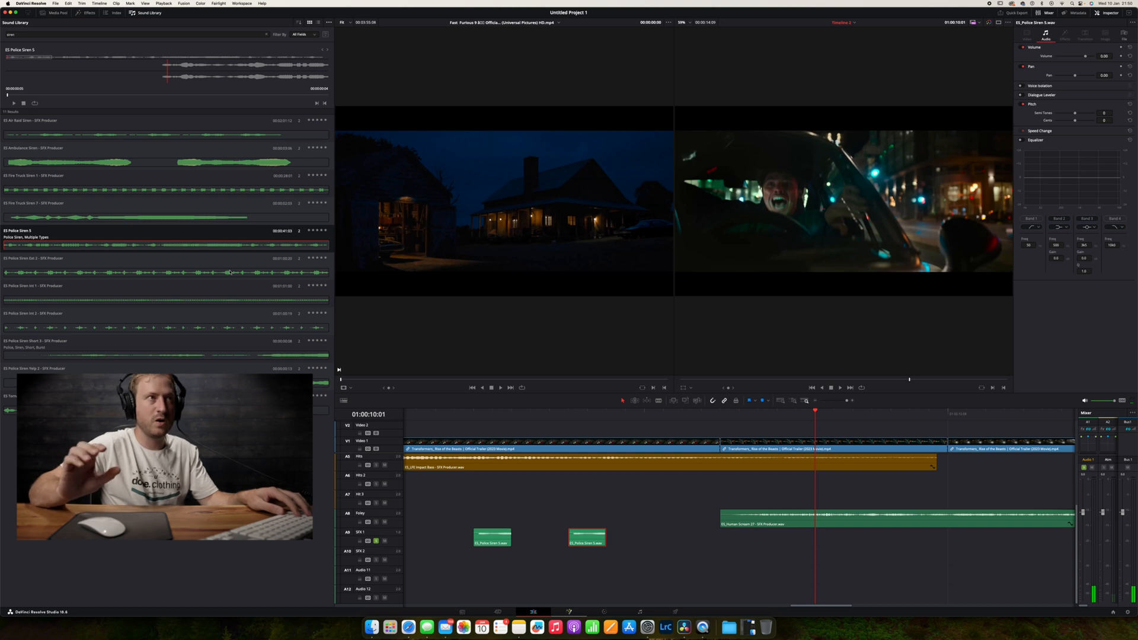
click(15, 104)
drag(160, 71, 654, 551)
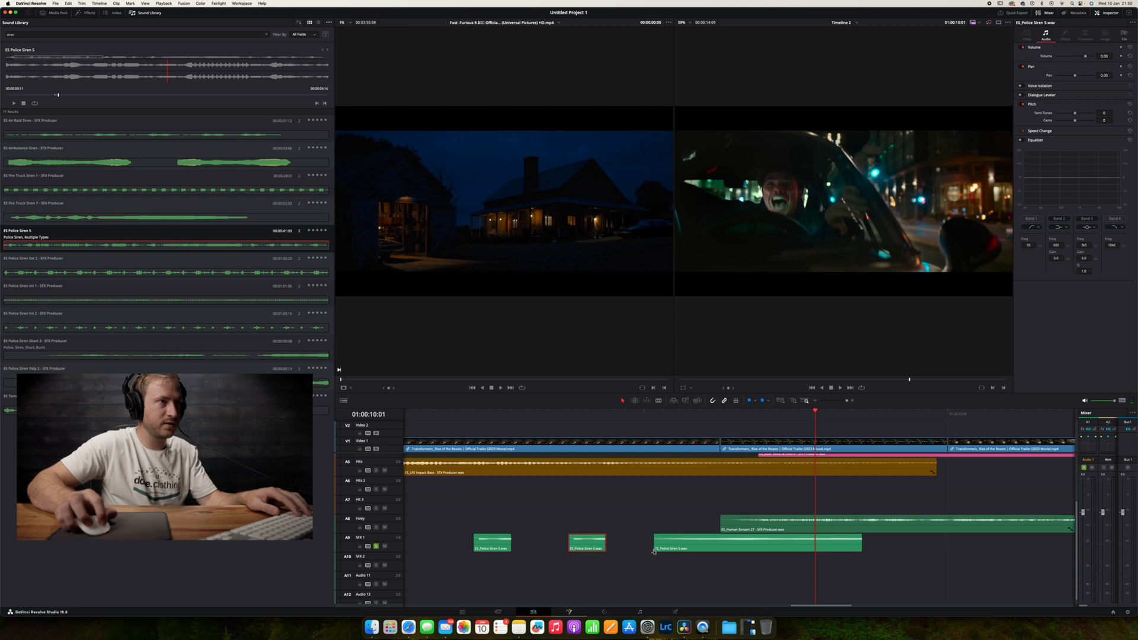
Play the four siren clips on SFX 1 from the first burst and compare them with the original audio
click(479, 415)
key(space)
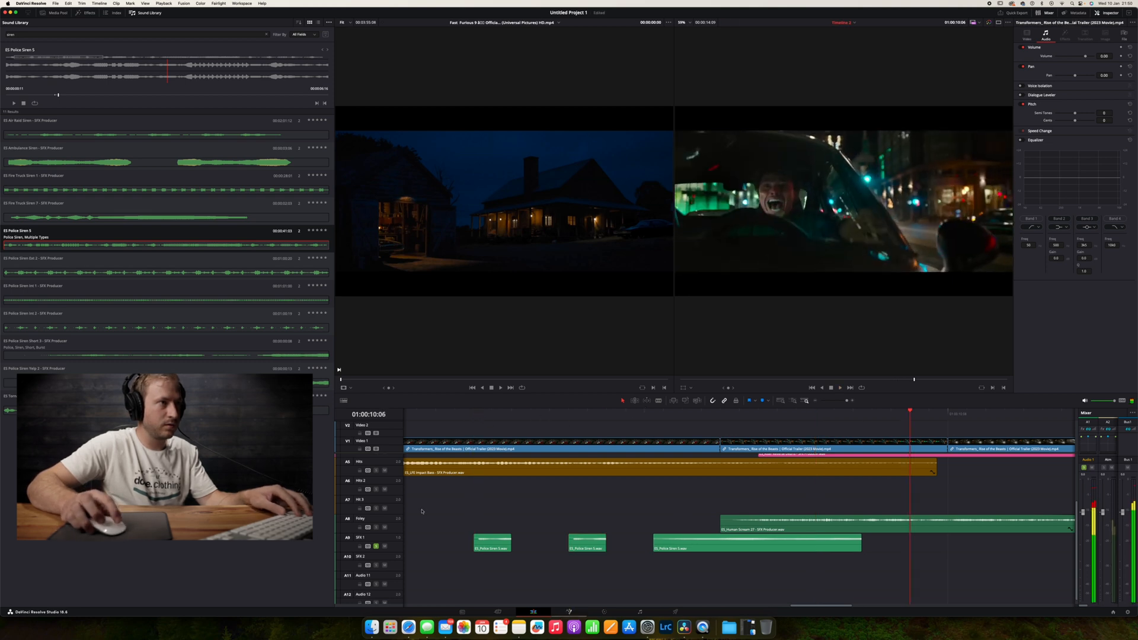
scroll(415, 509, up, 5)
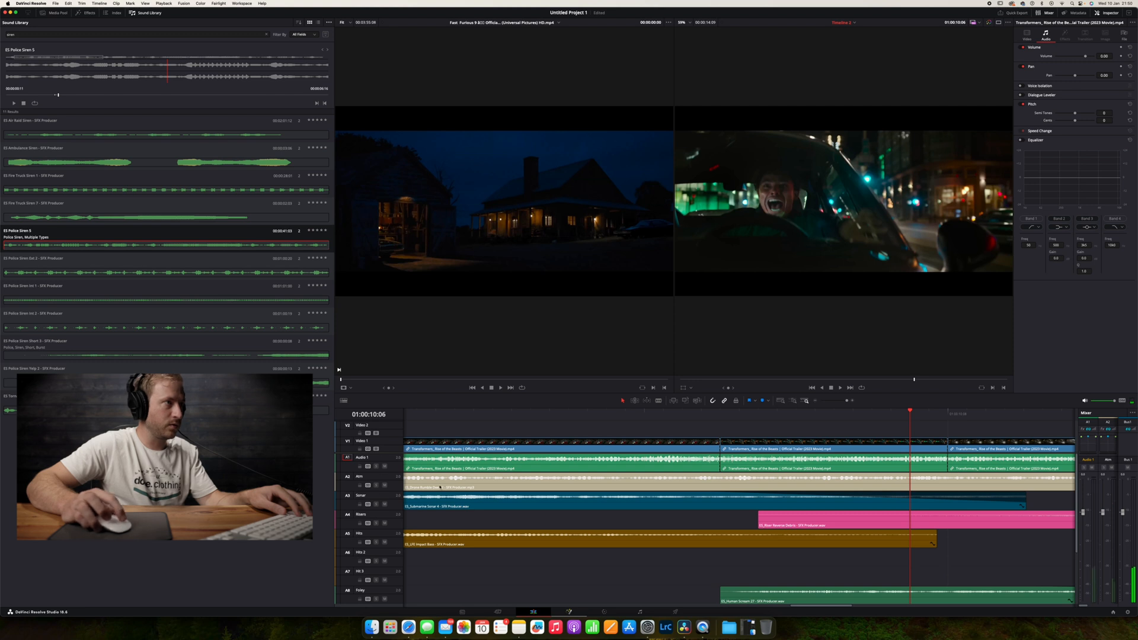
scroll(440, 487, down, 4)
click(473, 415)
key(space)
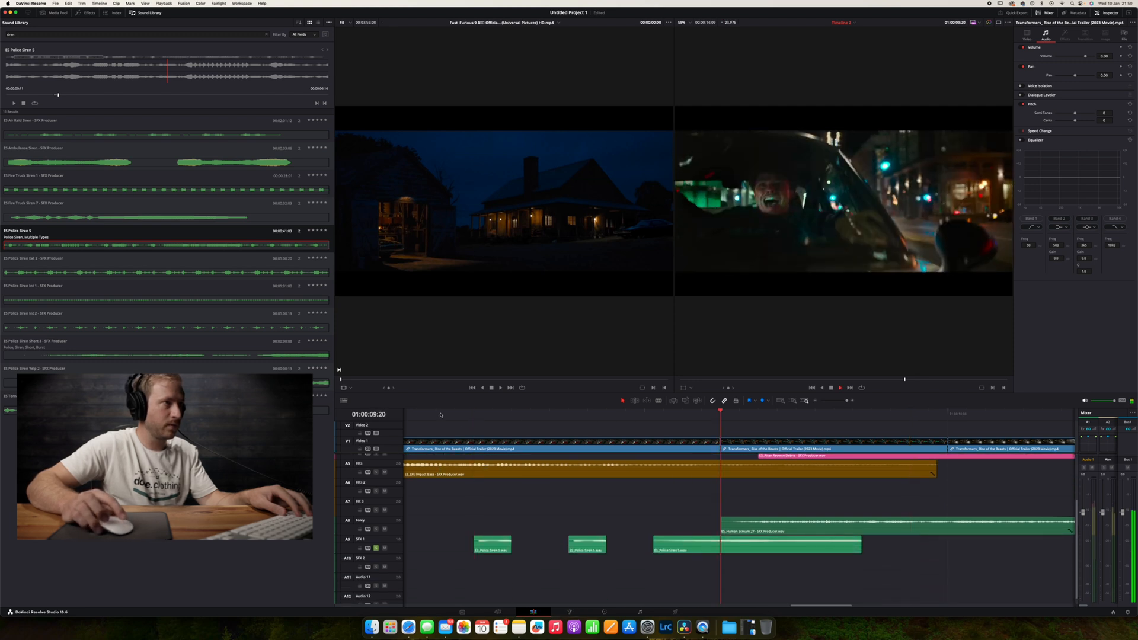
click(457, 417)
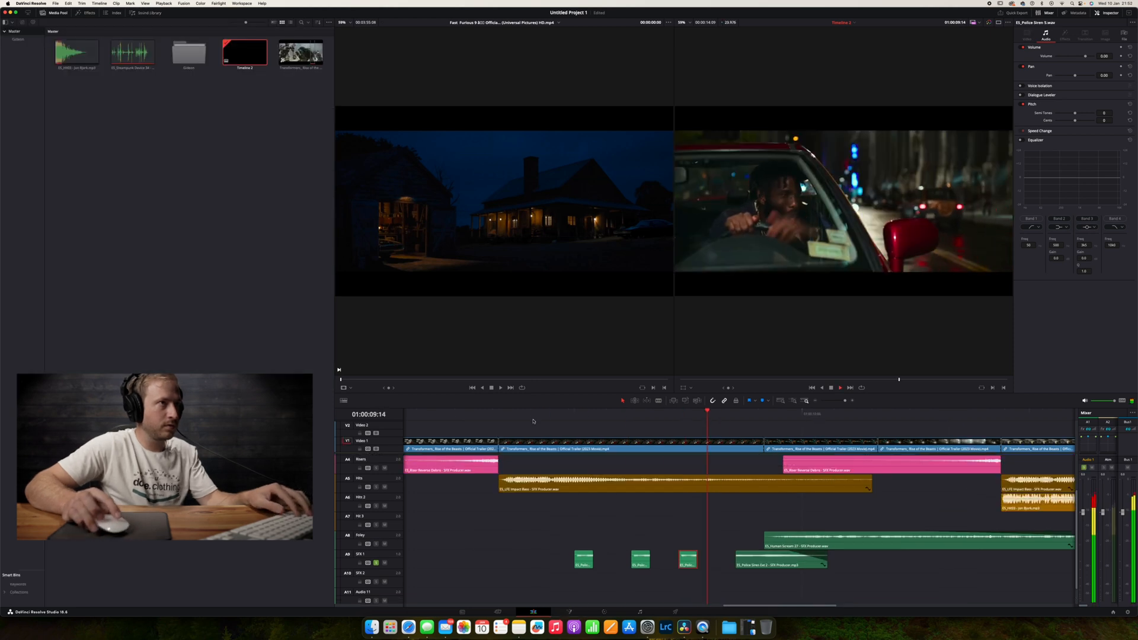
Replay the three short siren bursts and the Police Siren Ext 2 clip against the original audio
key(space)
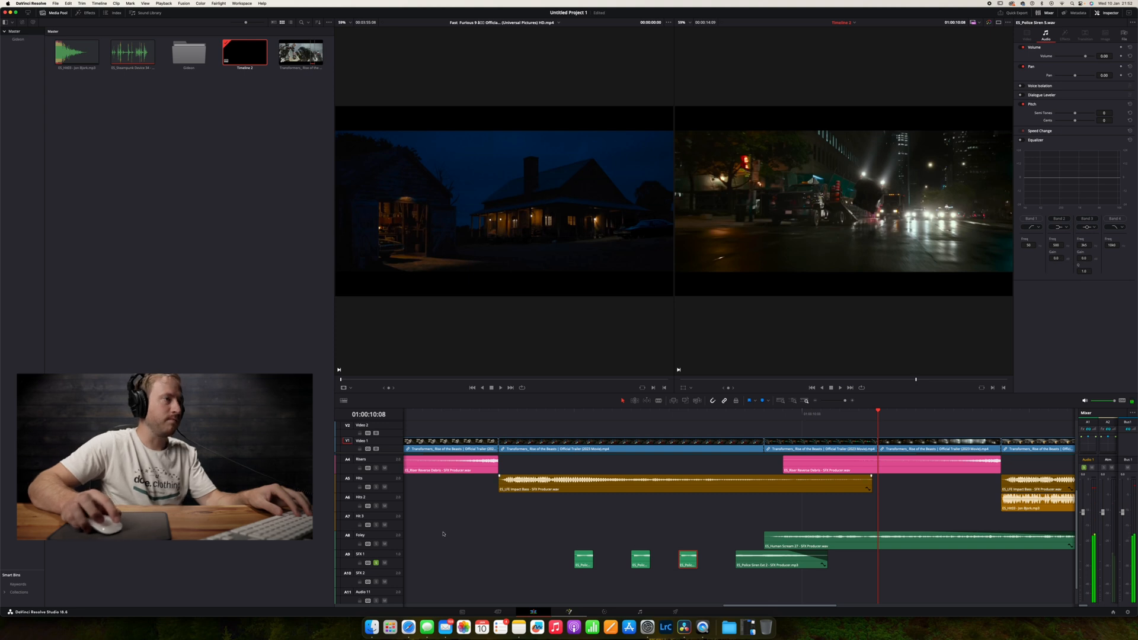
scroll(443, 534, up, 5)
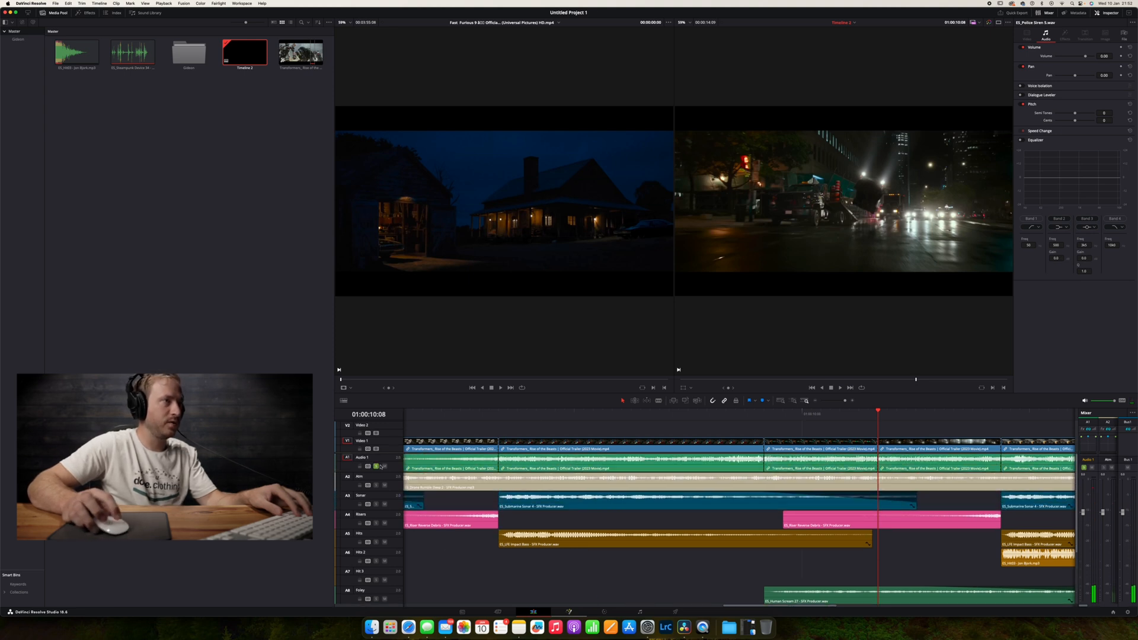
scroll(448, 486, down, 5)
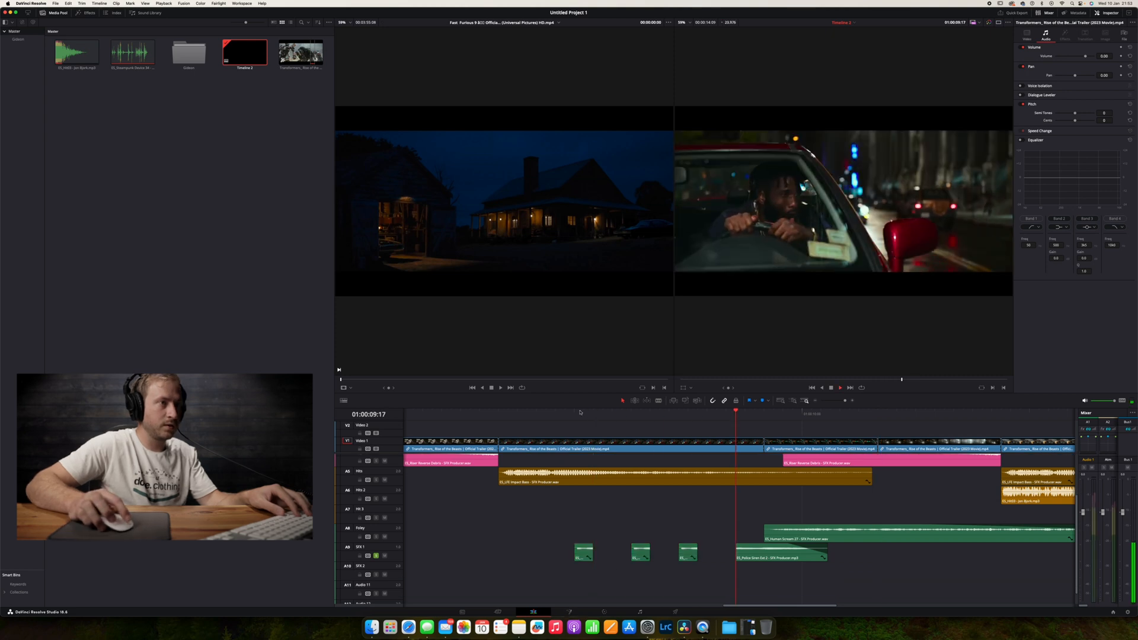
click(572, 413)
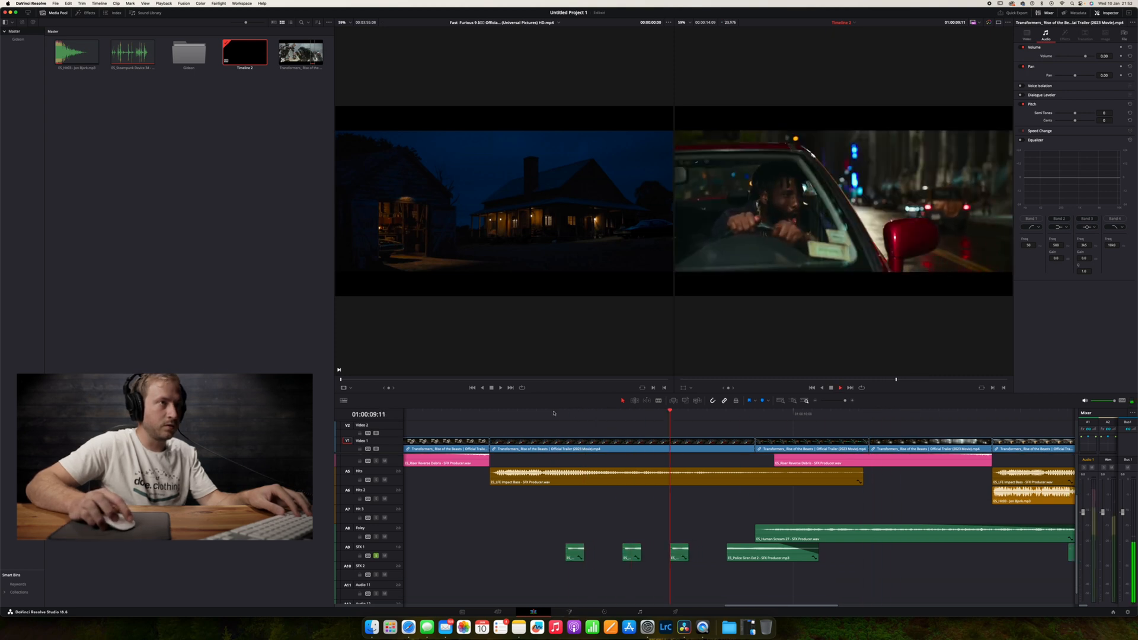
Play the rebuilt sound design from about 01:00:07:09 to the end of the sequence with Audio 1 muted
click(814, 401)
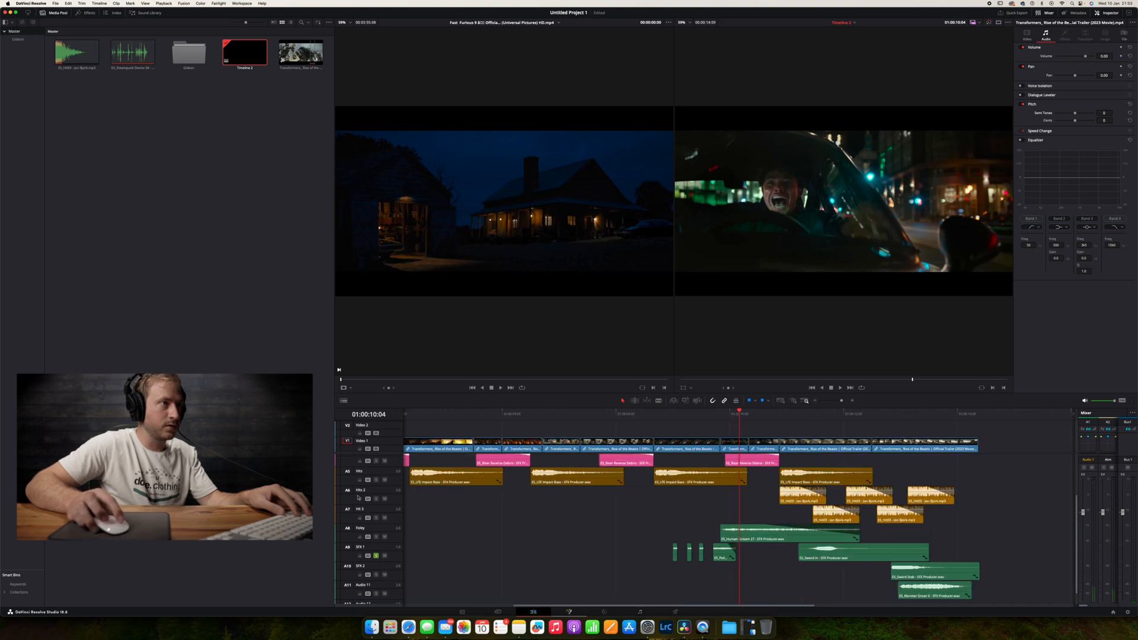
scroll(375, 556, up, 3)
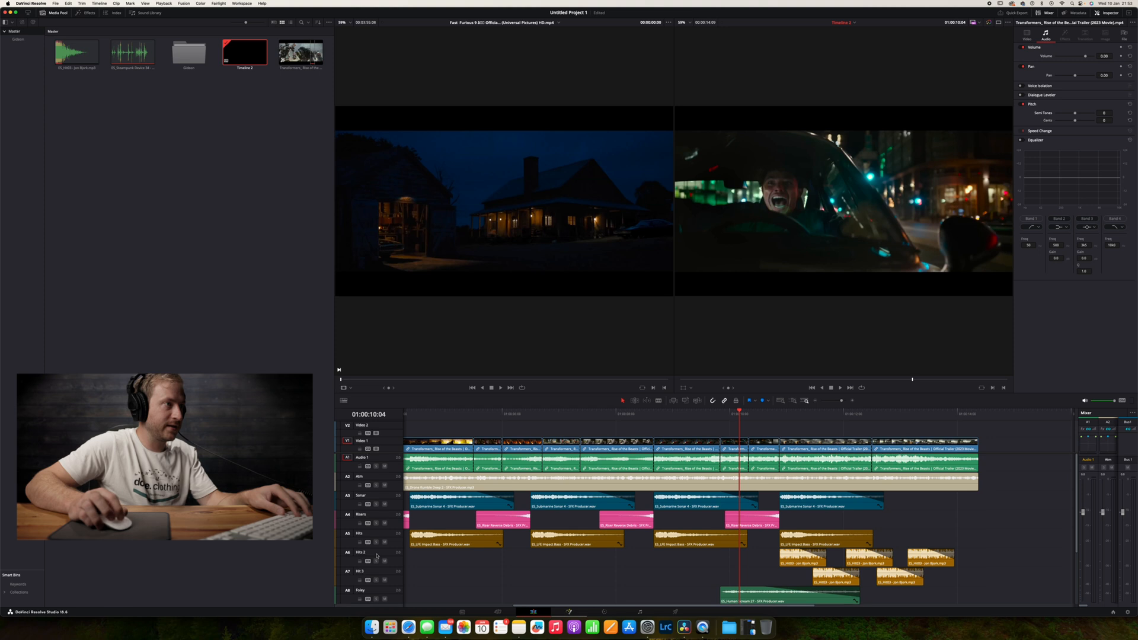
click(581, 419)
key(space)
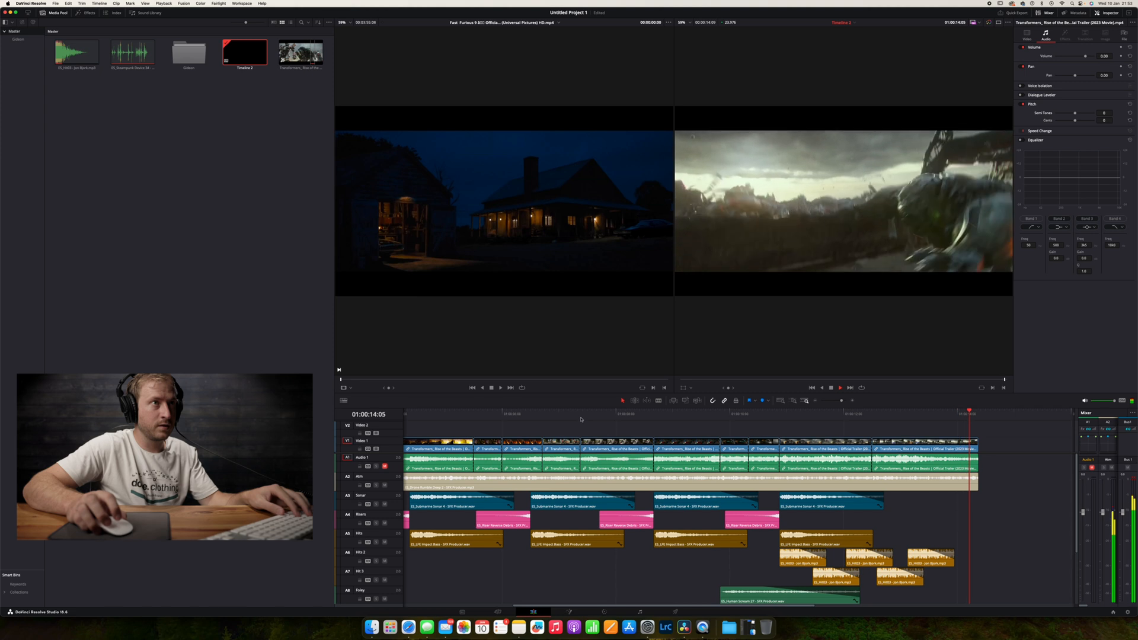
scroll(661, 508, down, 3)
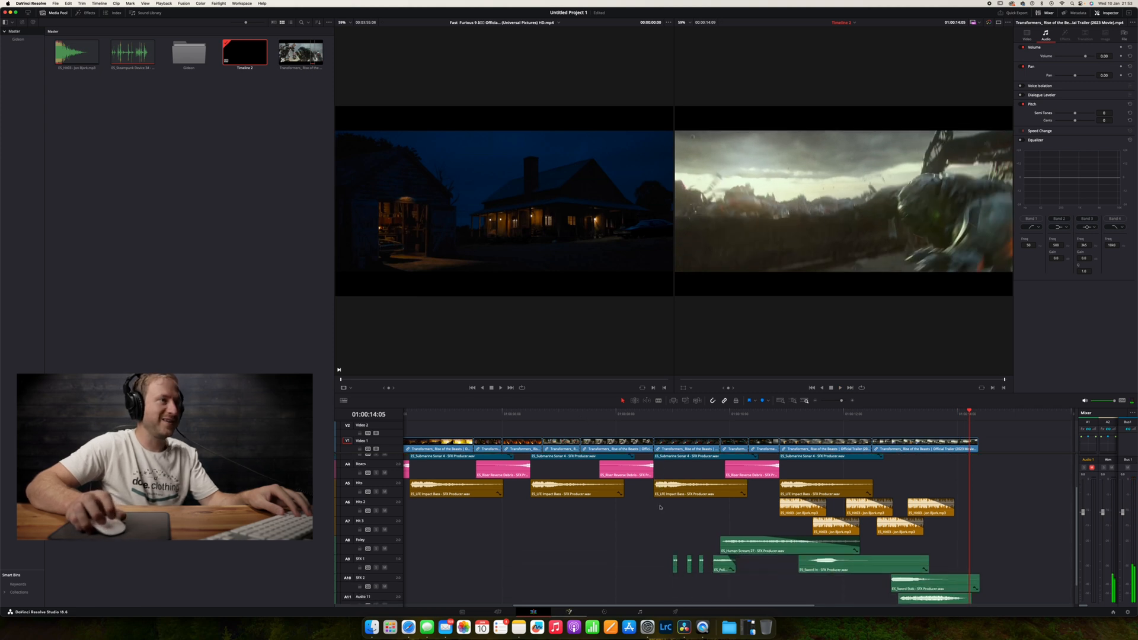
Play the sequence with Audio 1 soloed from 01:00:05:06 to the end, and return the playhead to 01:00:05:06
scroll(421, 484, up, 3)
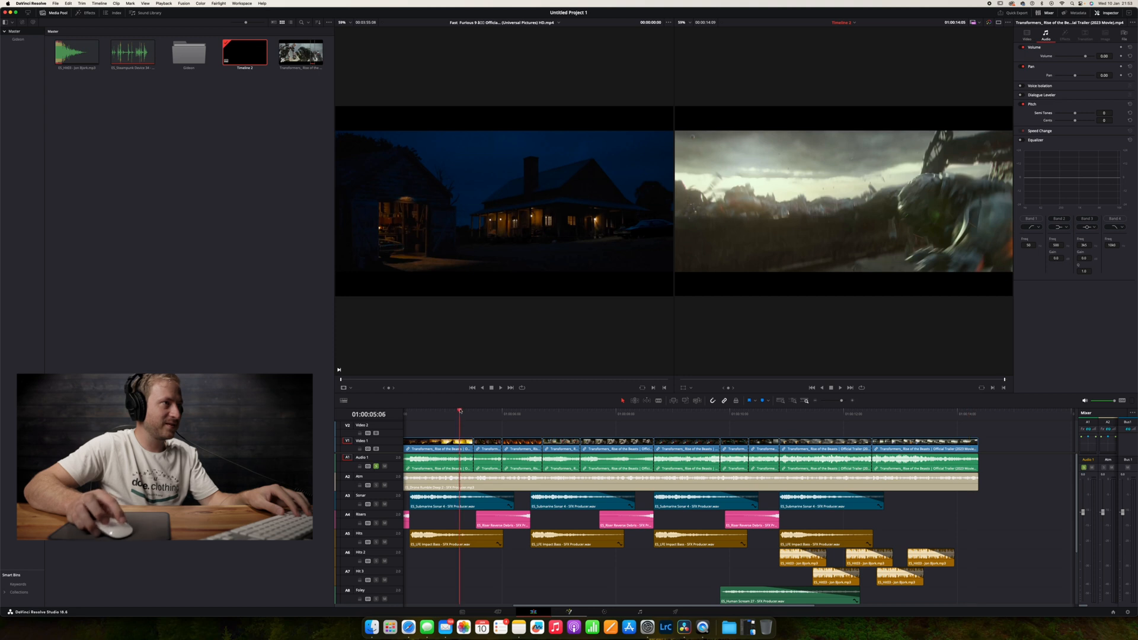
key(space)
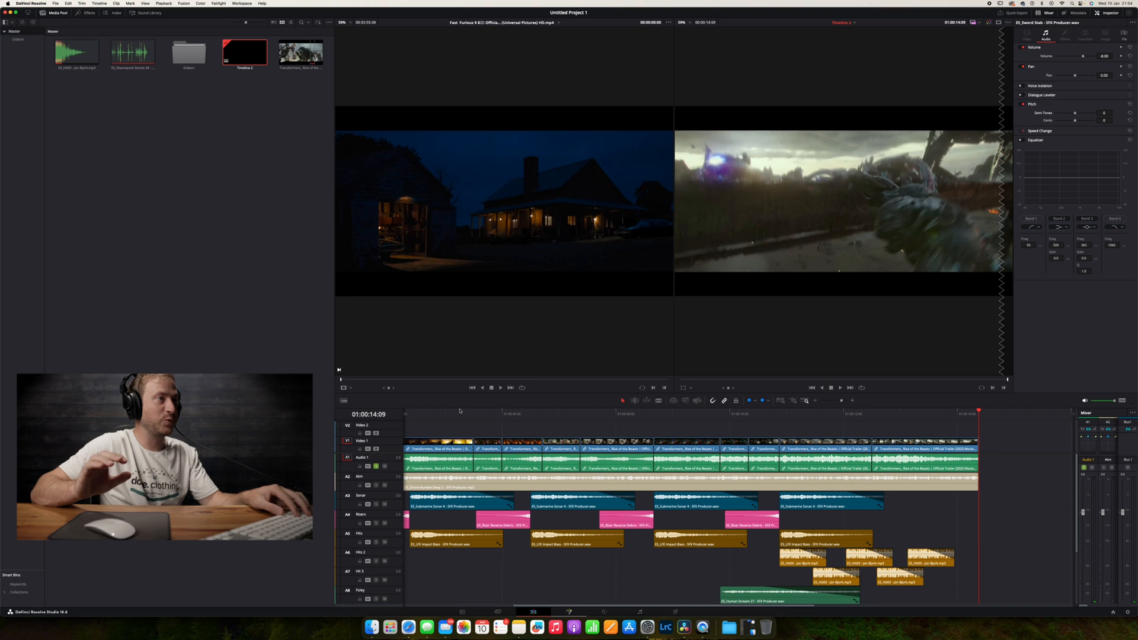
click(460, 410)
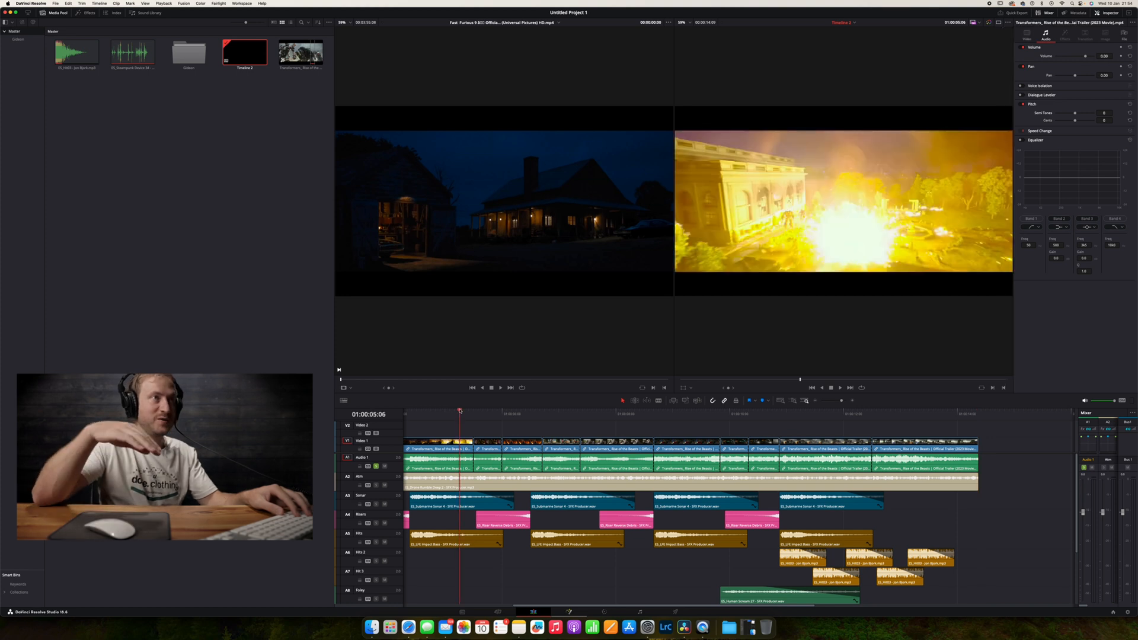
Play the soloed original audio near the sequence's opening hit, pausing at 01:00:03:04
scroll(465, 417, left, 5)
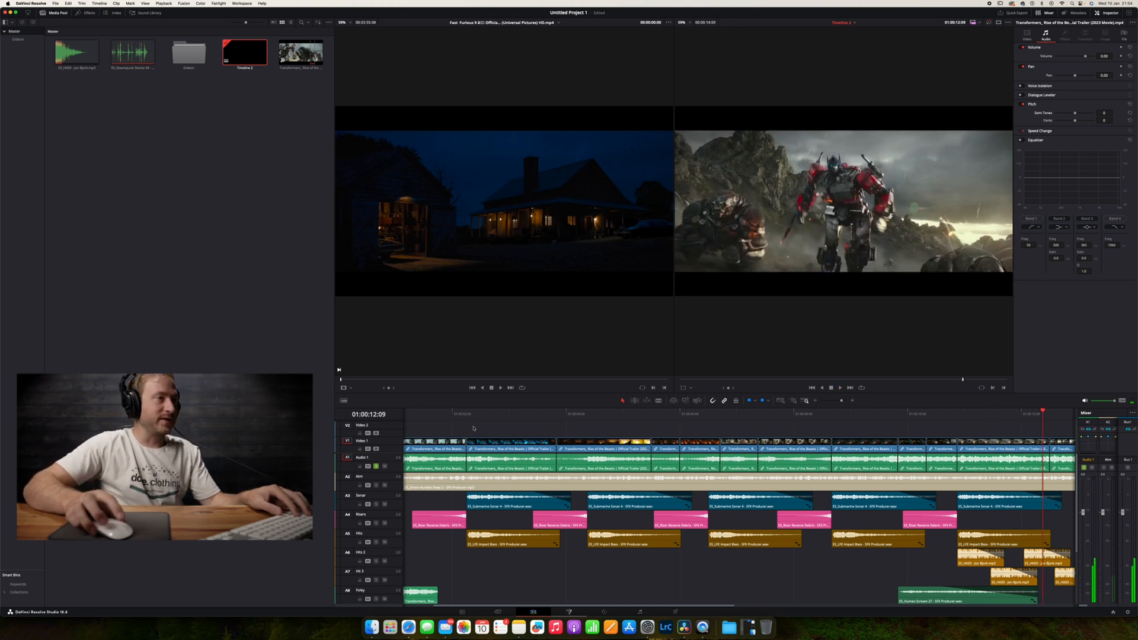
key(space)
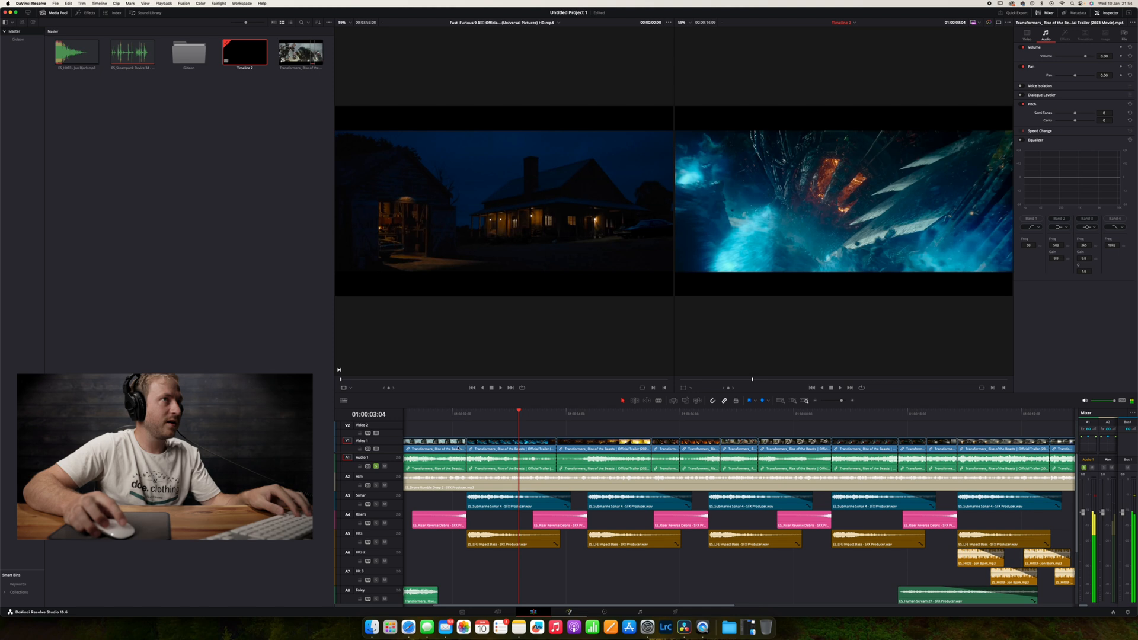
Switch to Epidemic Sound in Safari and search its music library for "bass"
click(409, 627)
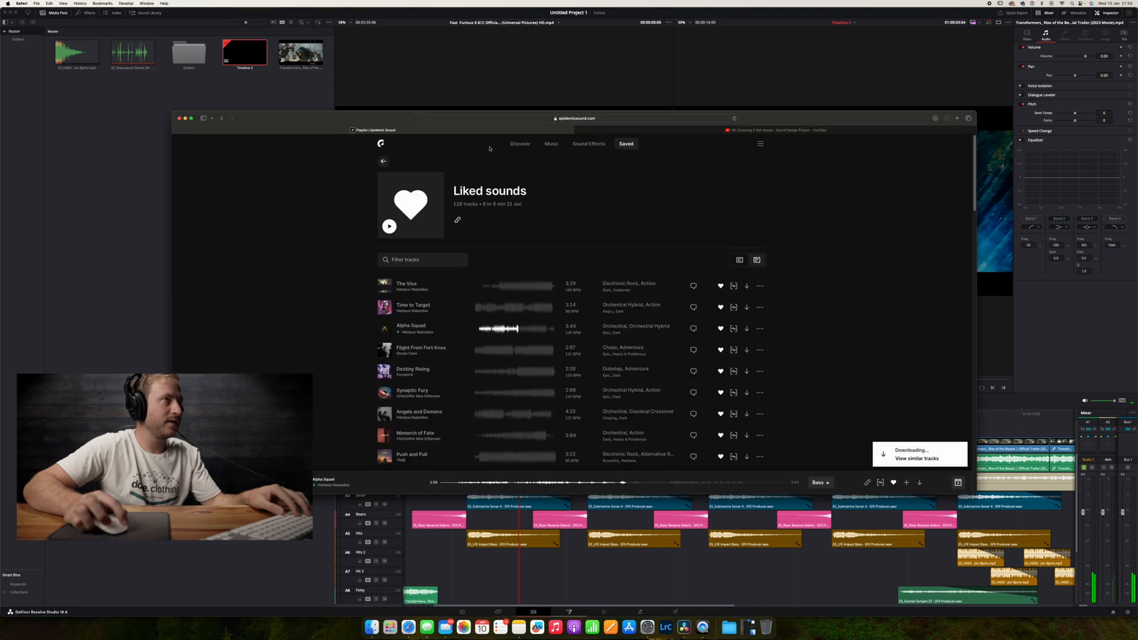
click(544, 145)
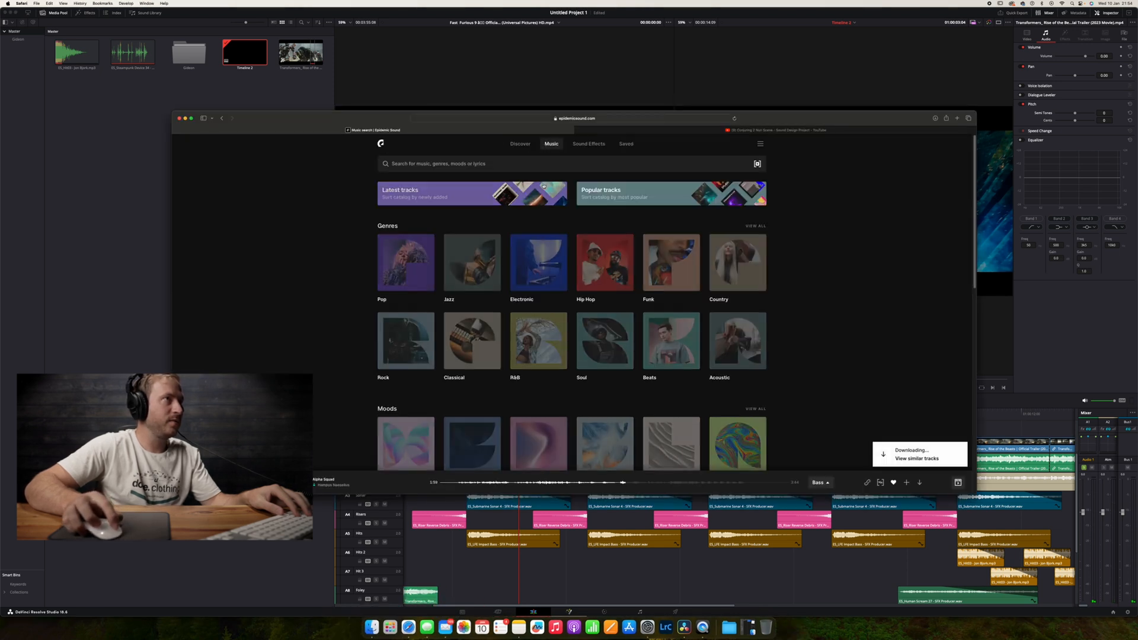
click(493, 163)
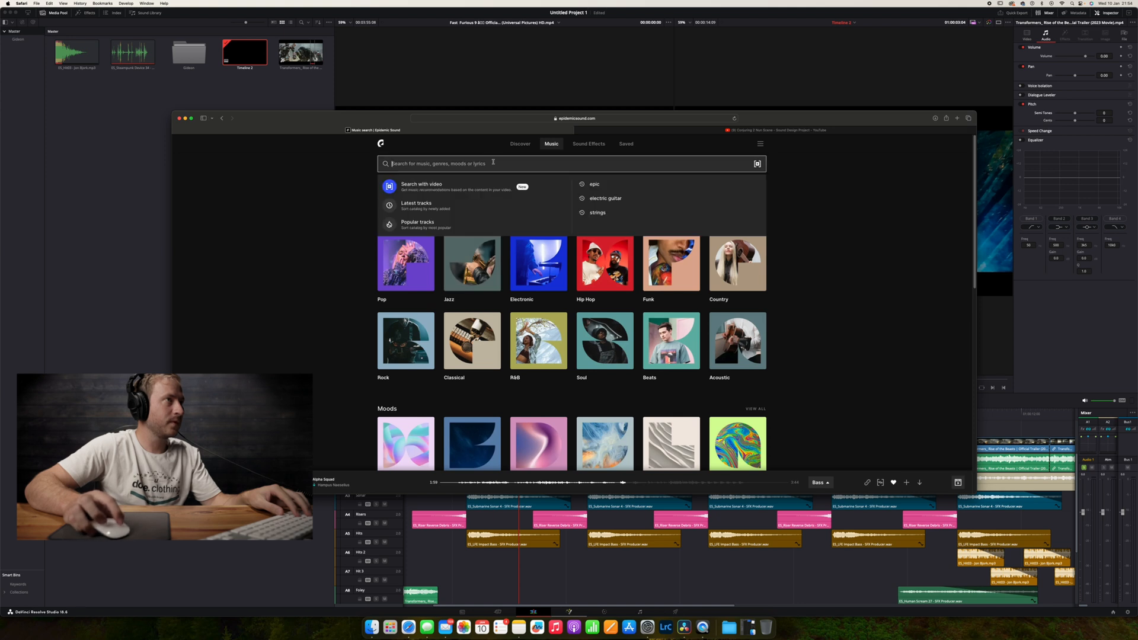
text(ba)
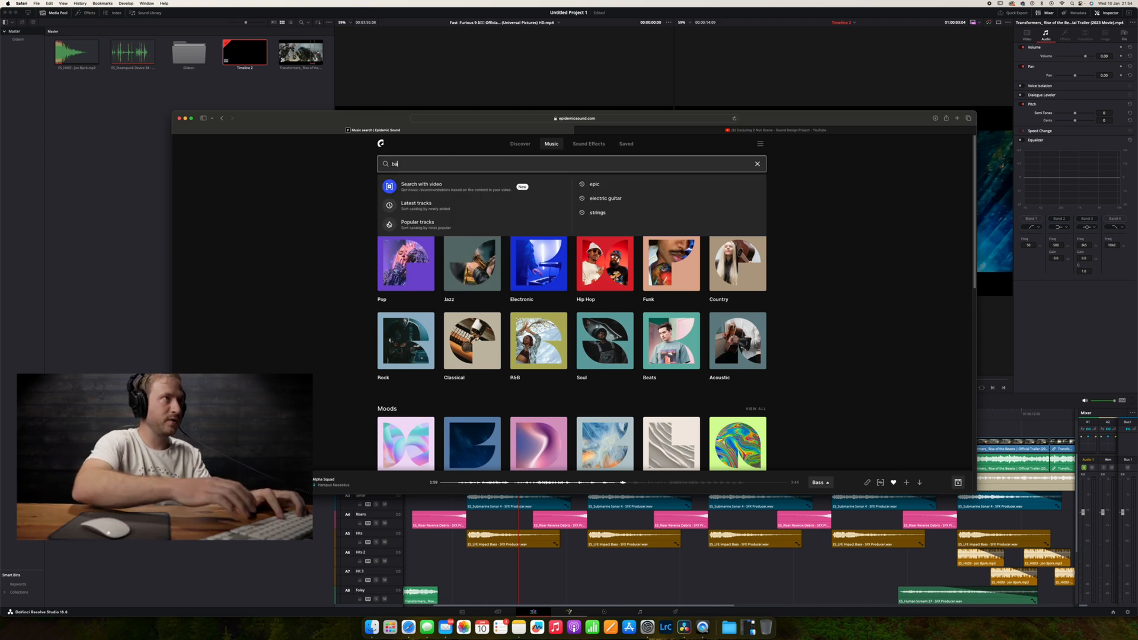
text(ss)
key(Return)
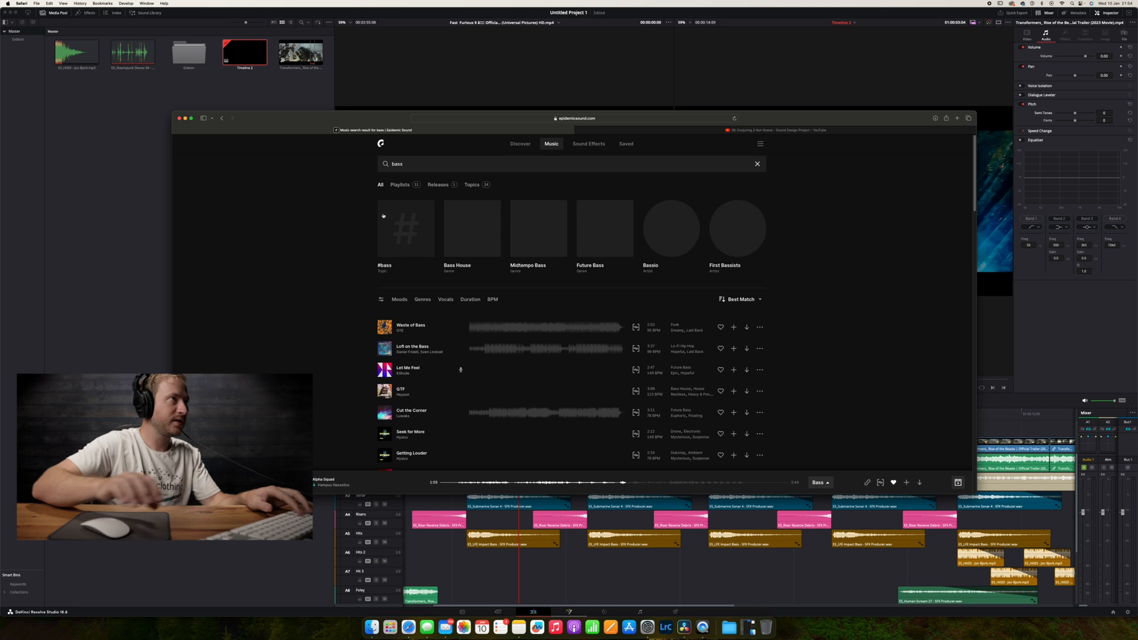
Preview the first three bass results: Waste of Bass, Loft on the Bass and Let Me Feel
click(386, 326)
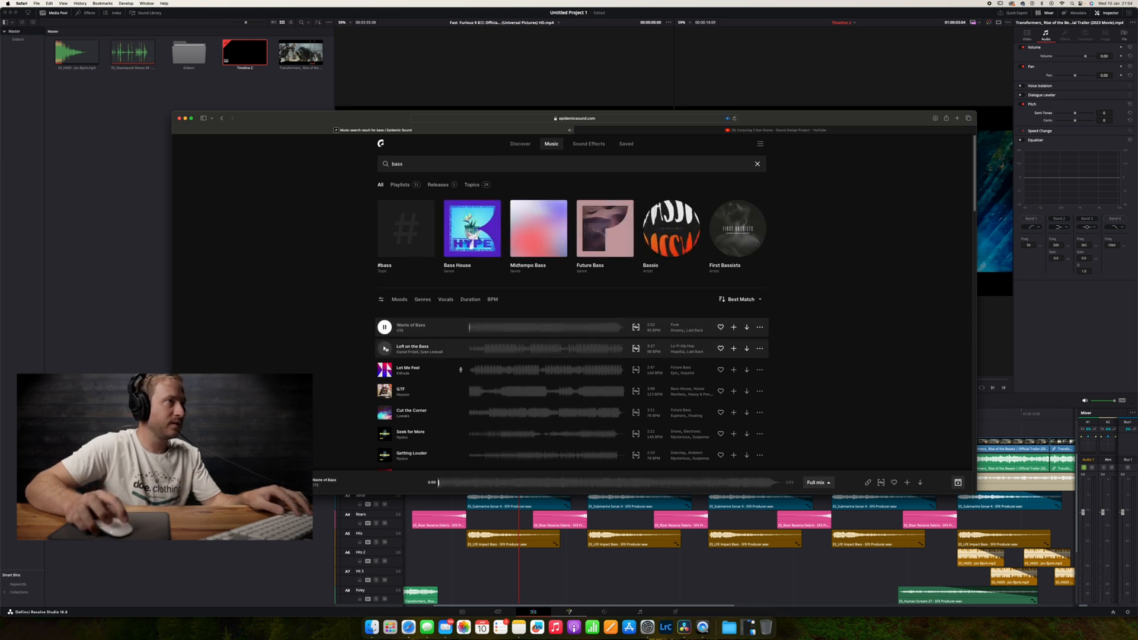
click(384, 348)
click(384, 370)
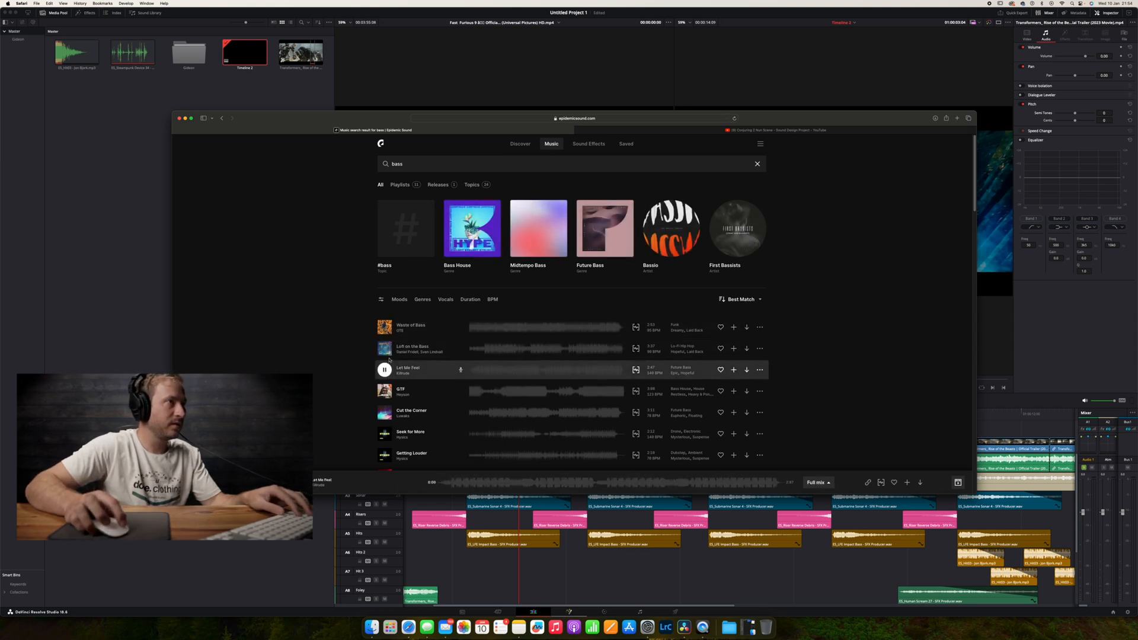
Leave the bass search, list all music genres and open the Electronic Rock genre
click(423, 160)
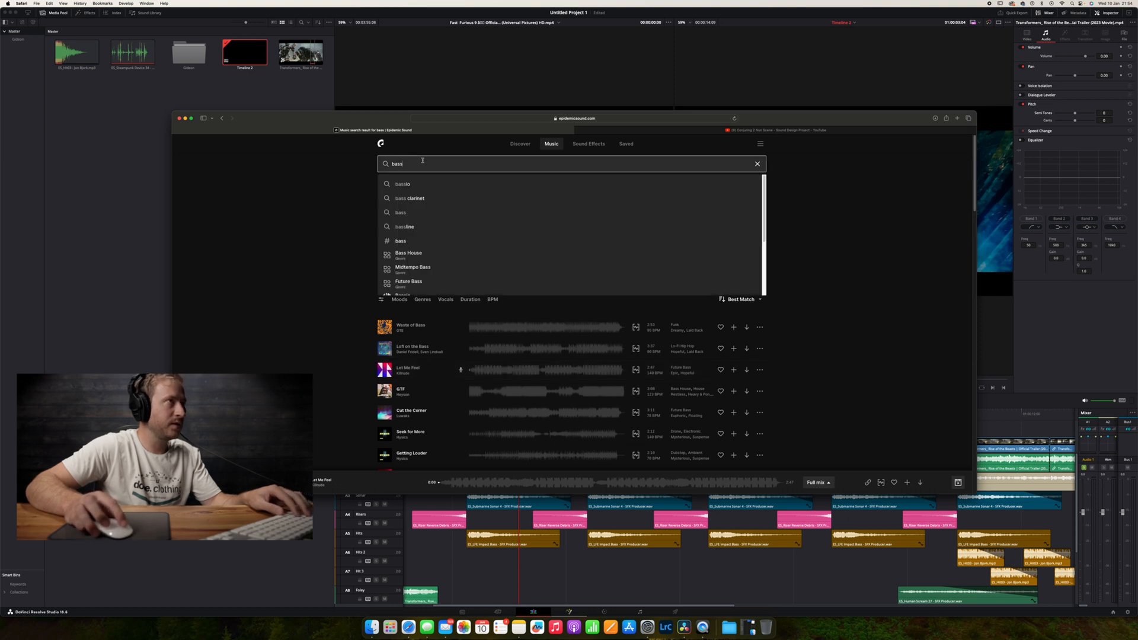
click(552, 145)
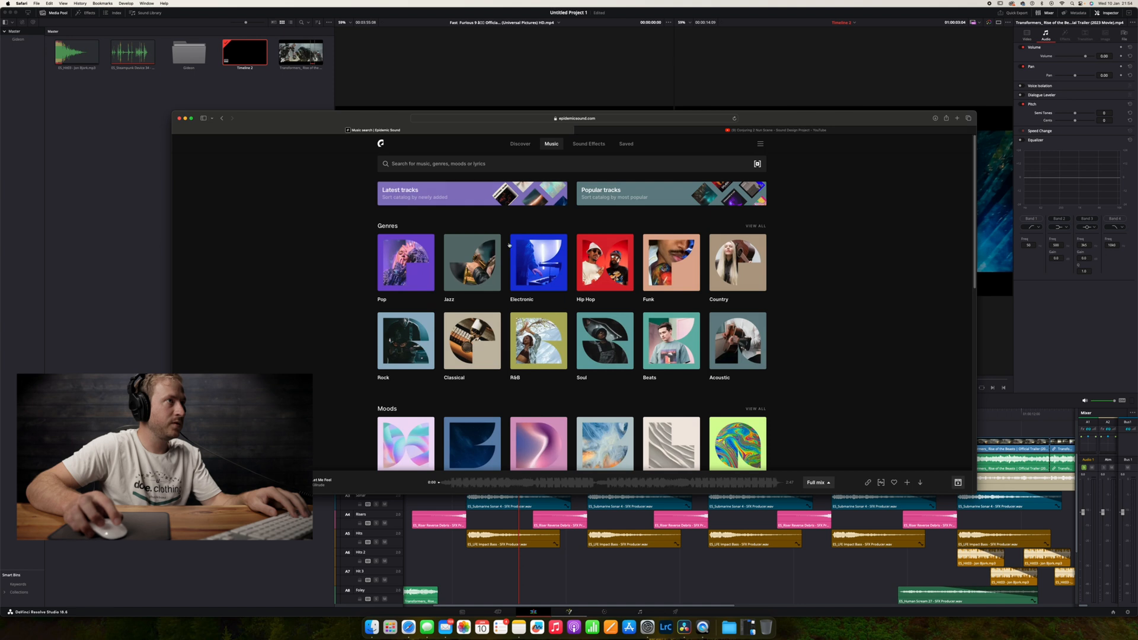
scroll(461, 285, down, 2)
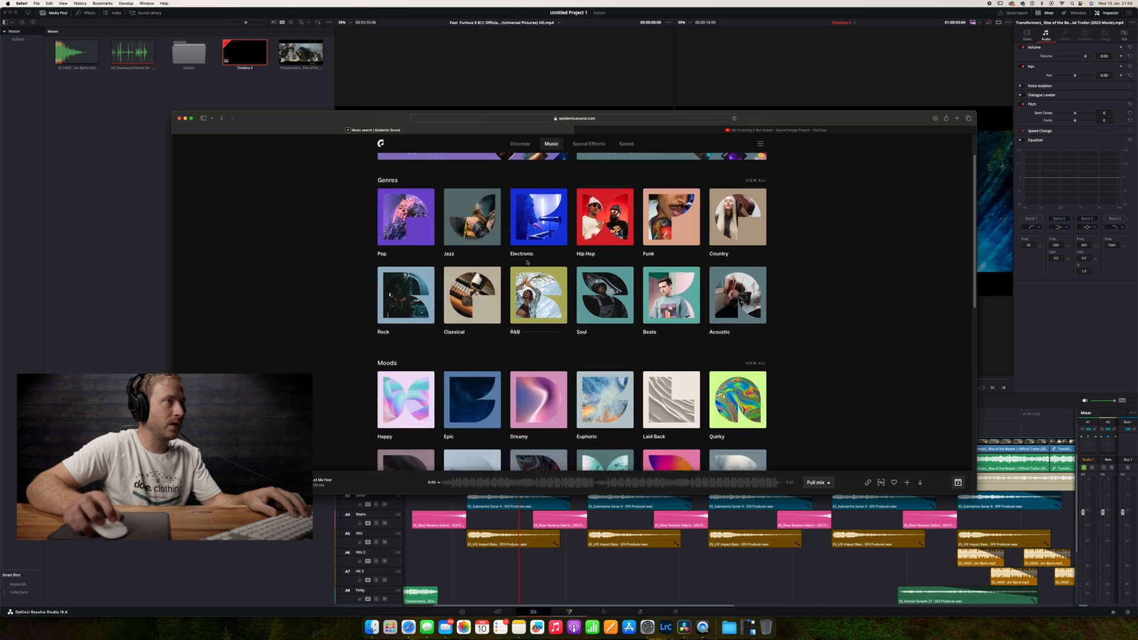
scroll(441, 295, down, 6)
scroll(441, 295, up, 8)
click(760, 231)
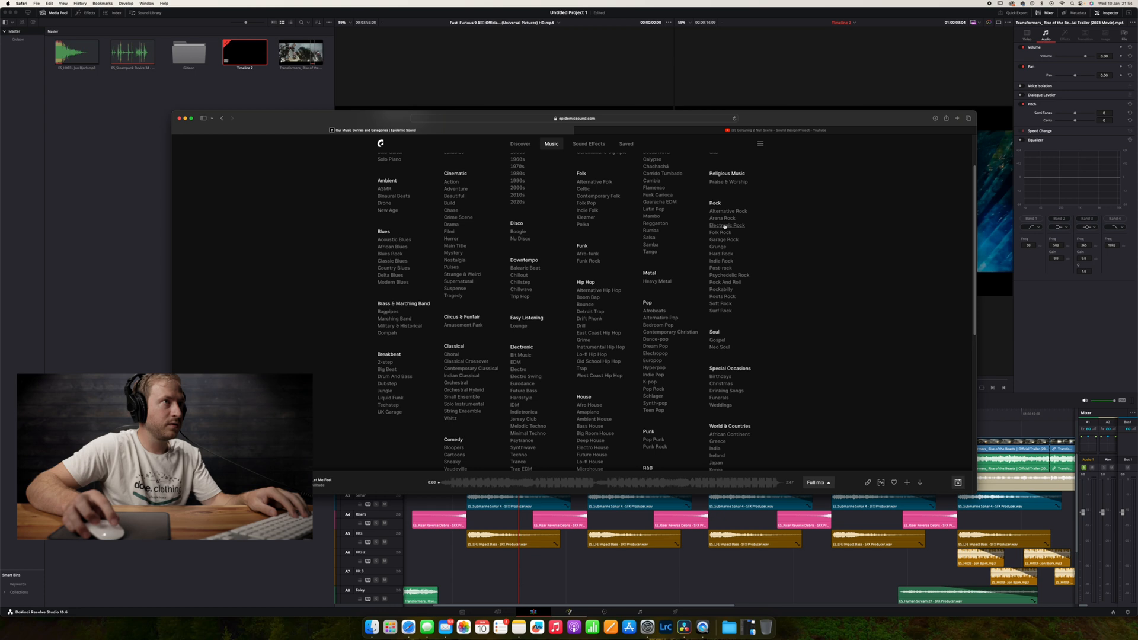
click(724, 225)
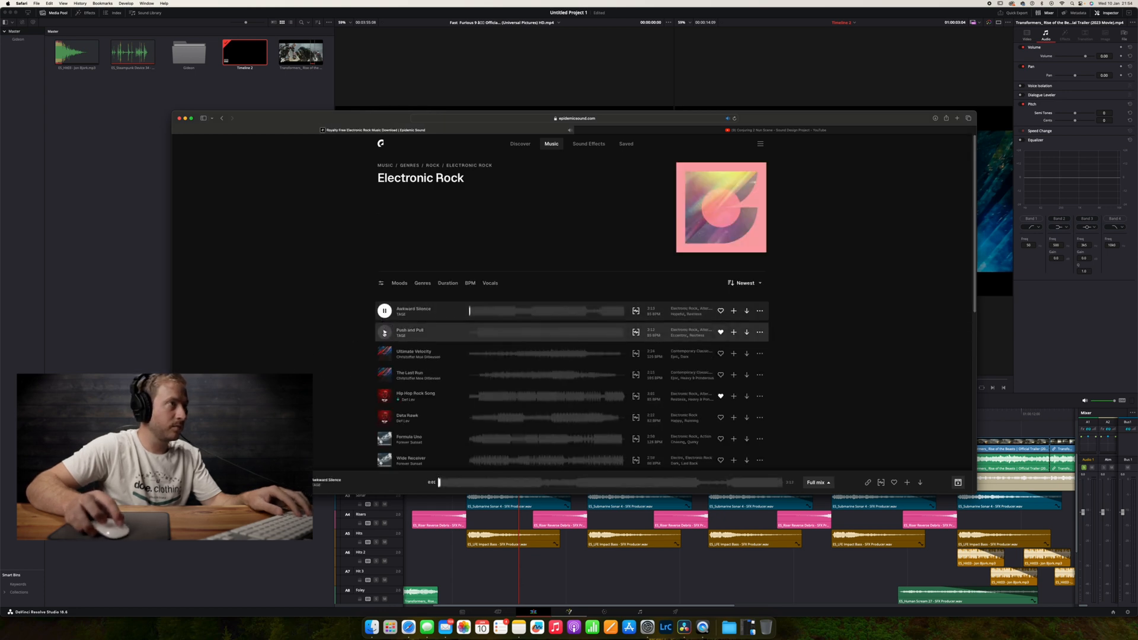
Stop the Awkward Silence preview and filter the Electronic Rock tracks by the Dark mood
click(400, 283)
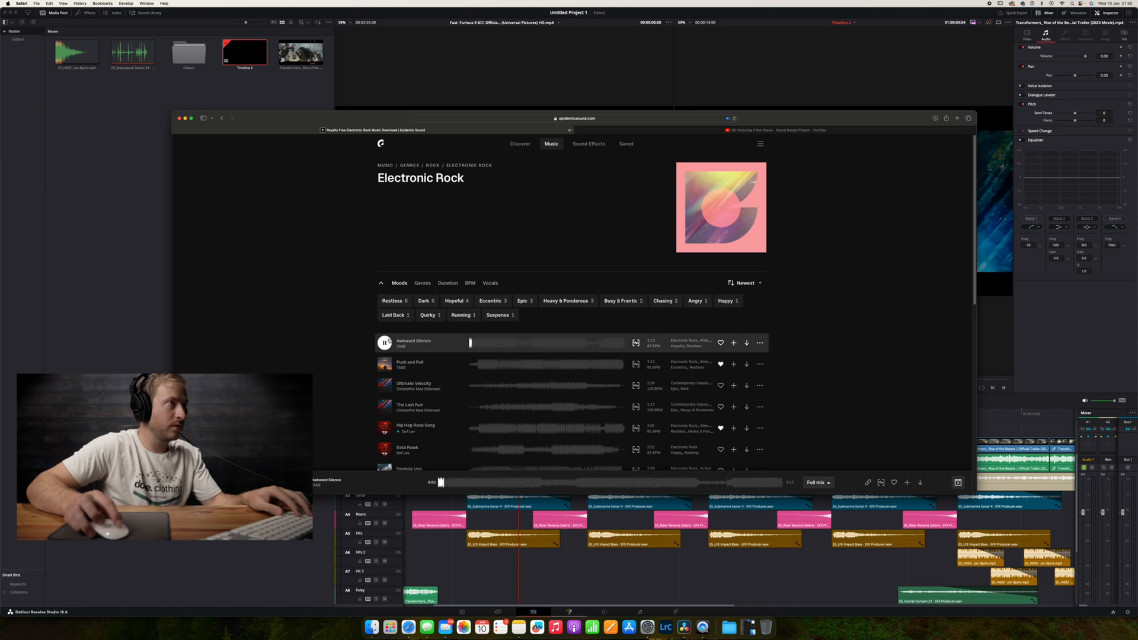
click(386, 342)
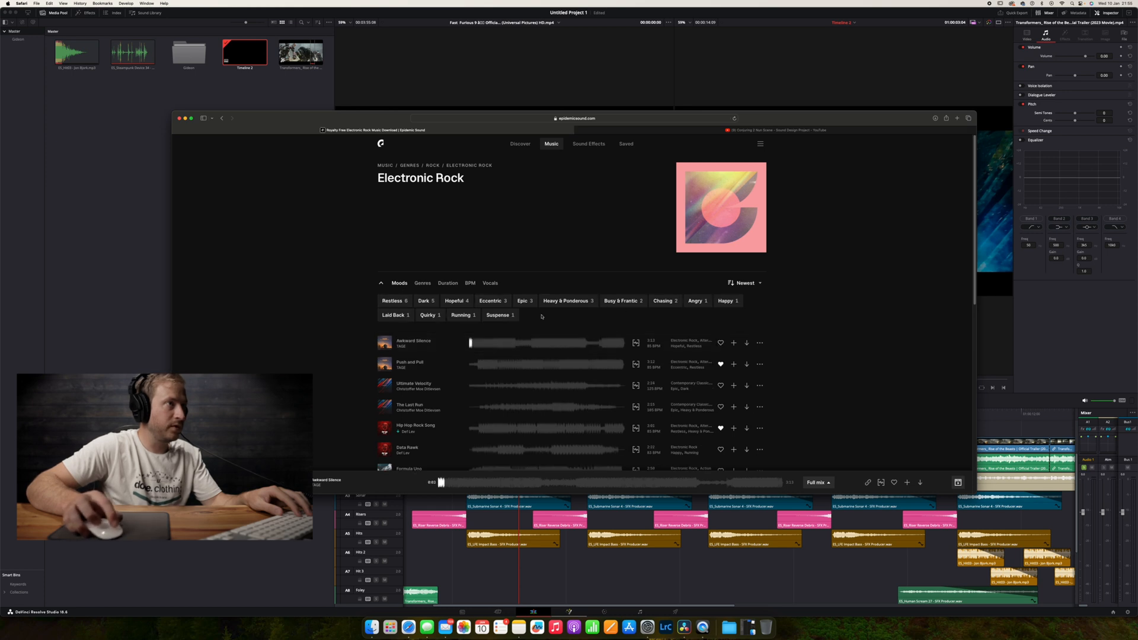
click(424, 301)
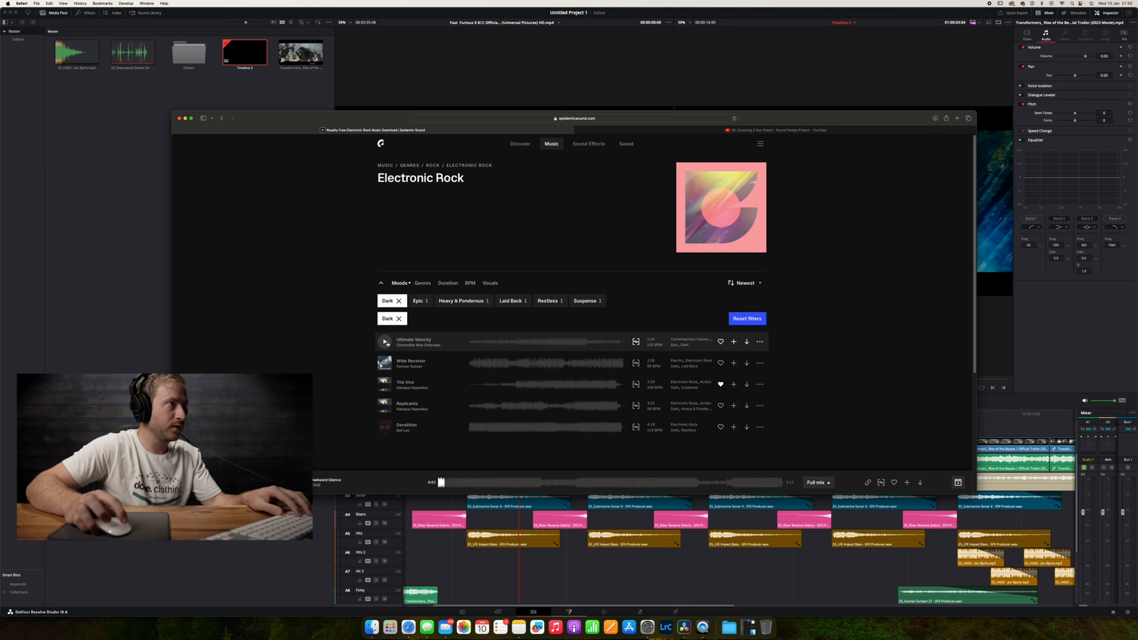
Preview Ultimate Velocity at several points, followed by a section near the start of Wide Receiver
click(385, 342)
click(491, 342)
click(532, 342)
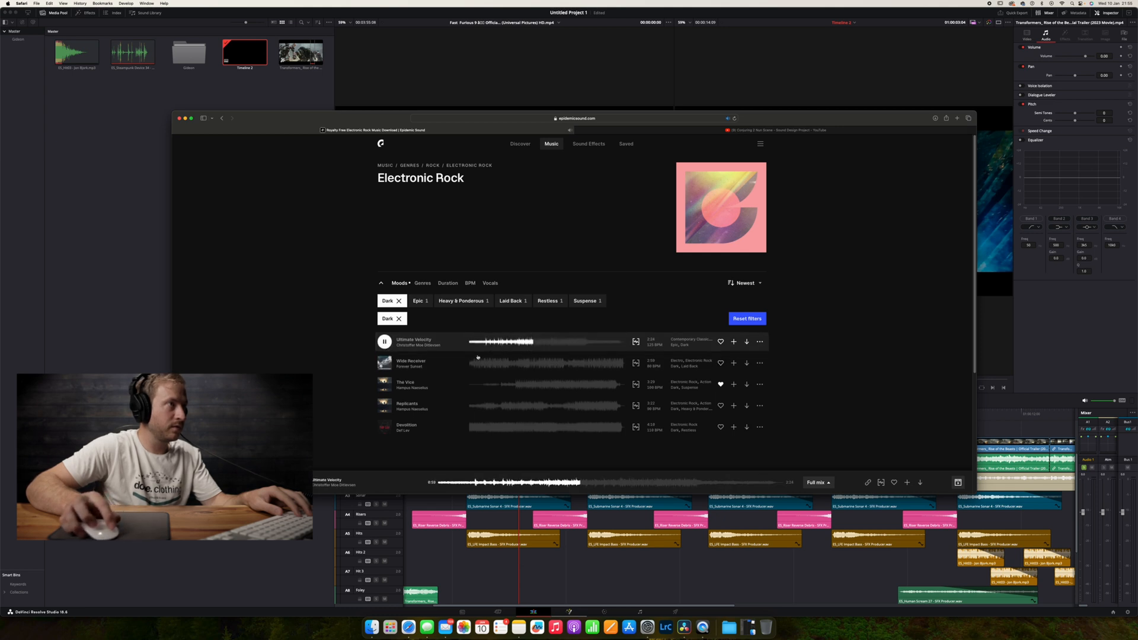
click(385, 364)
click(481, 364)
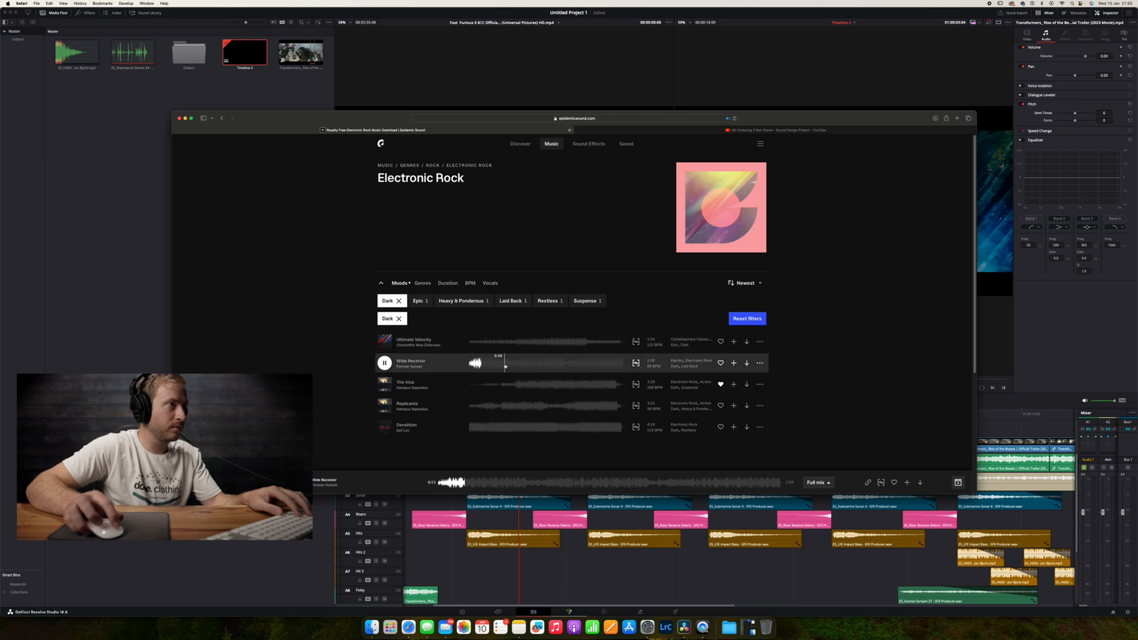
Preview The Vice at several points toward the middle of the track, and pause it
click(386, 385)
click(514, 386)
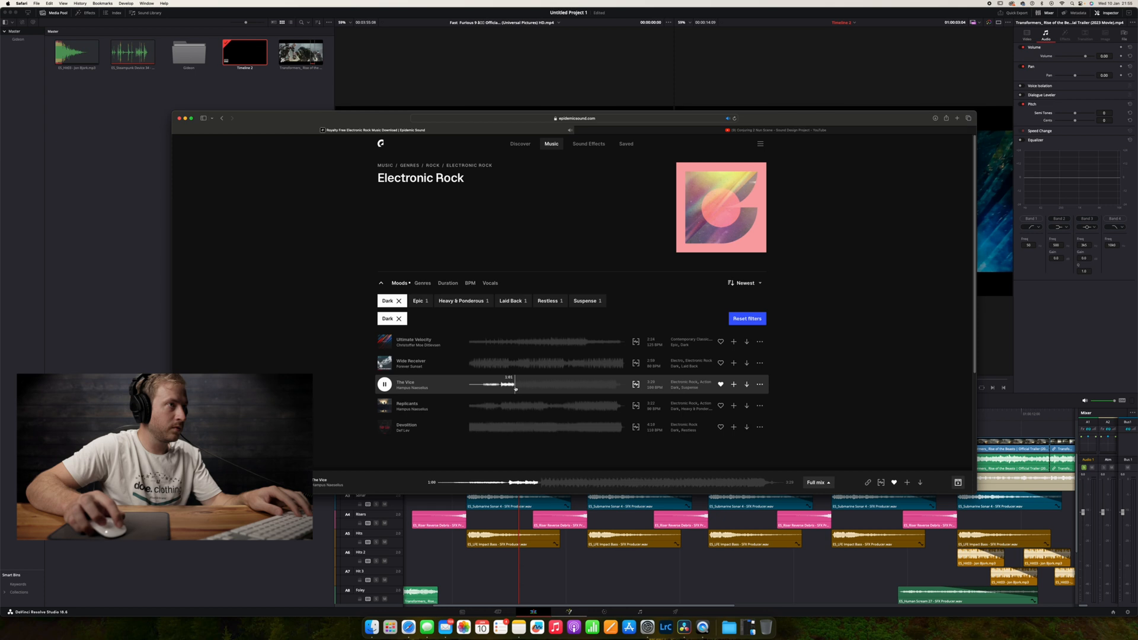
click(527, 386)
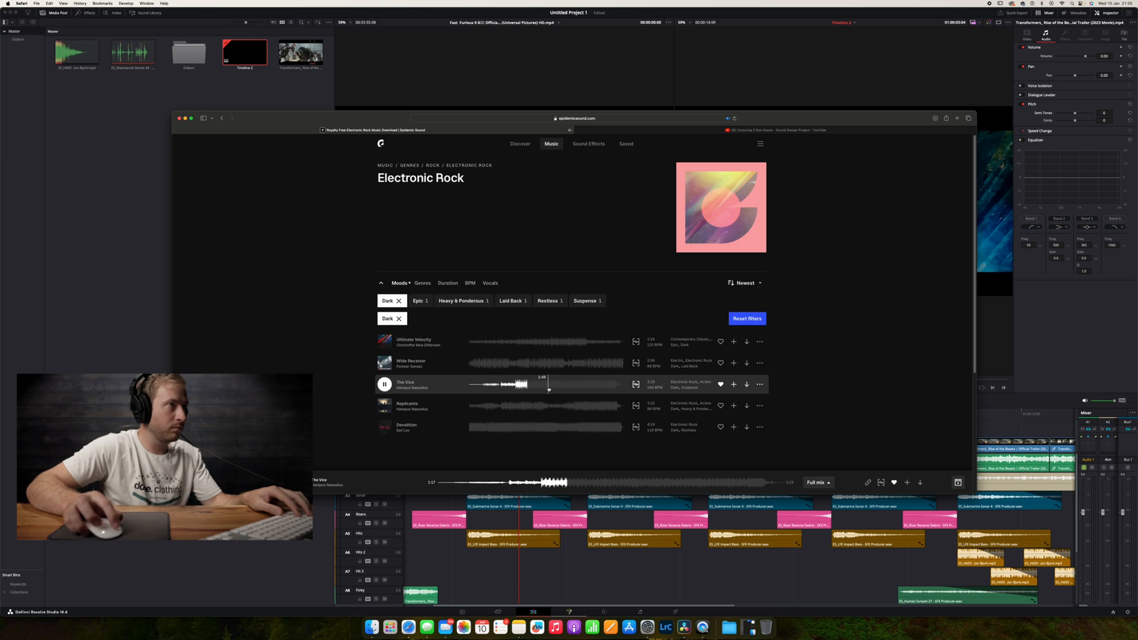
click(549, 387)
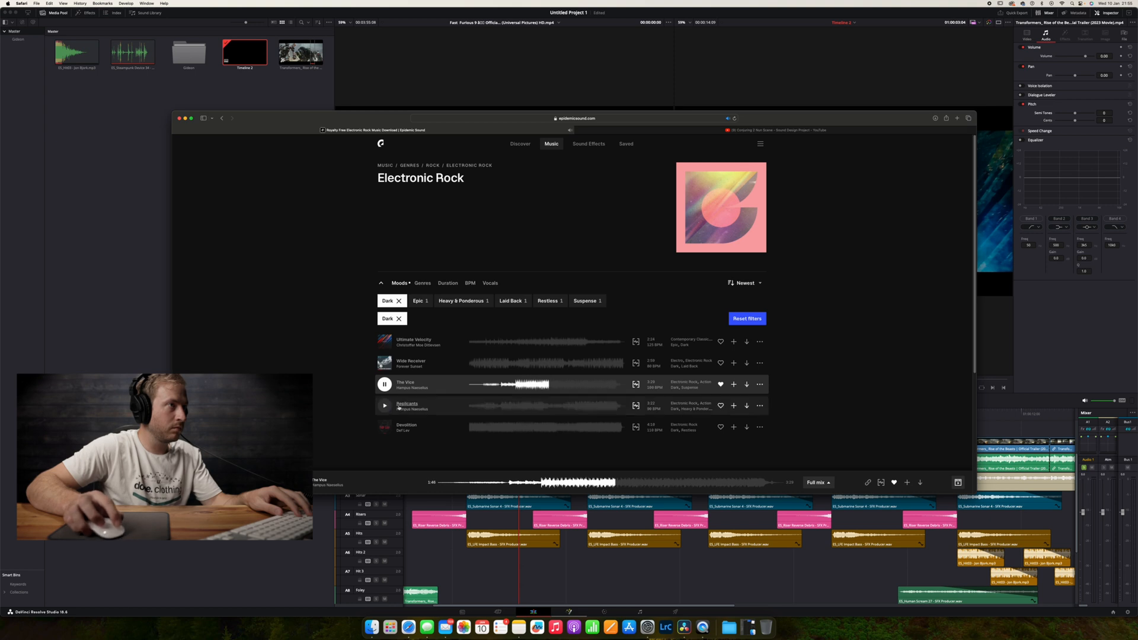
key(space)
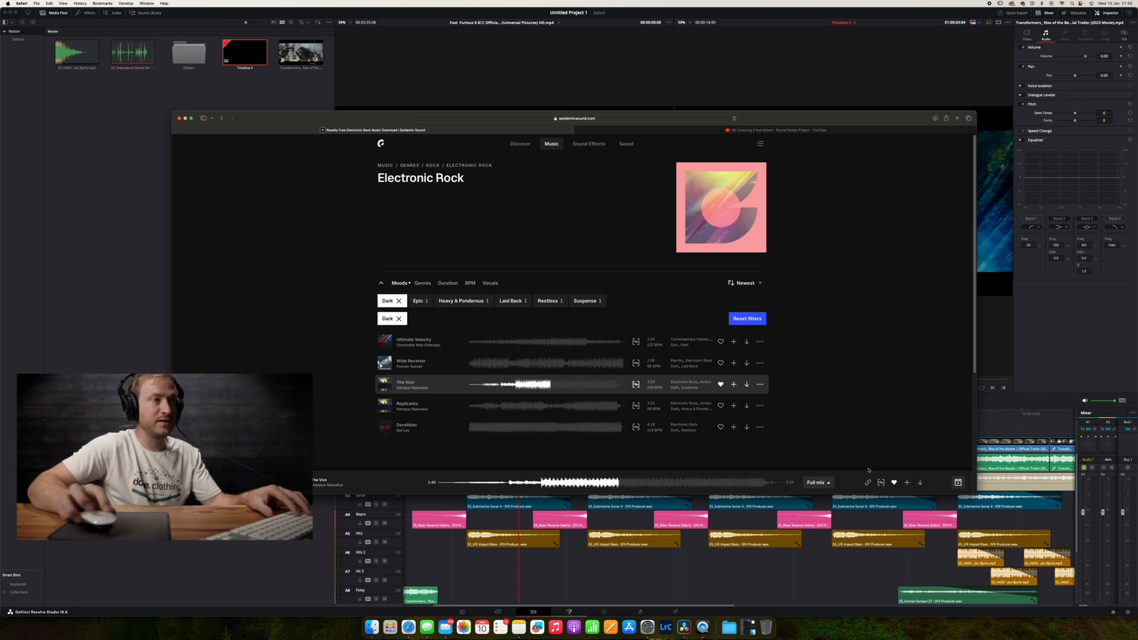
Switch The Vice from the full mix to its Bass stem and preview the middle of the stem
click(817, 483)
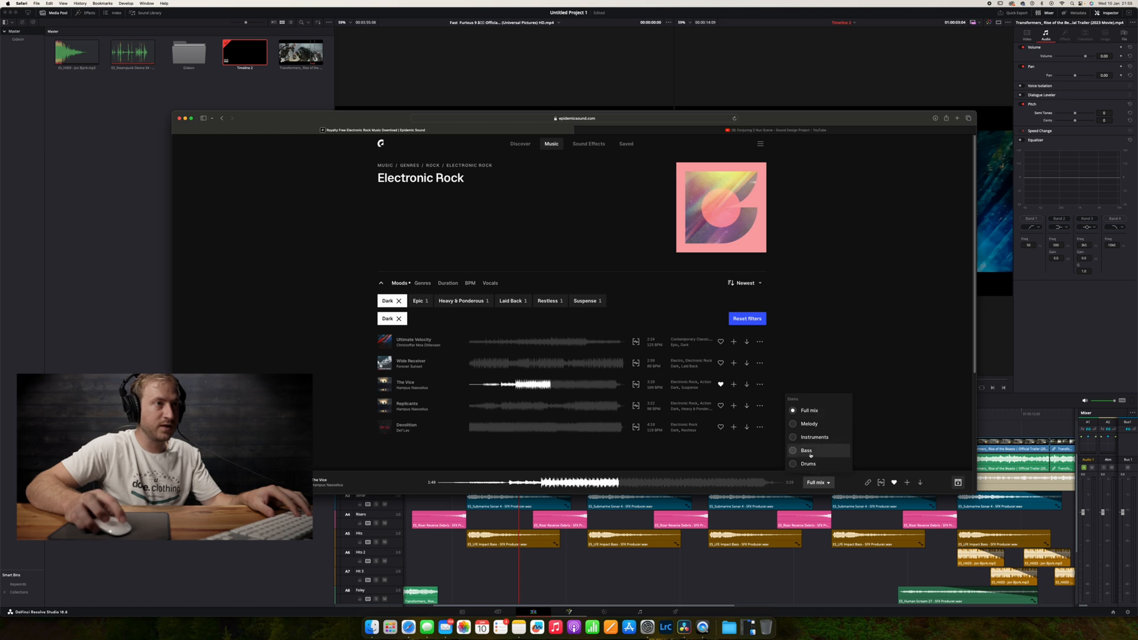
click(808, 451)
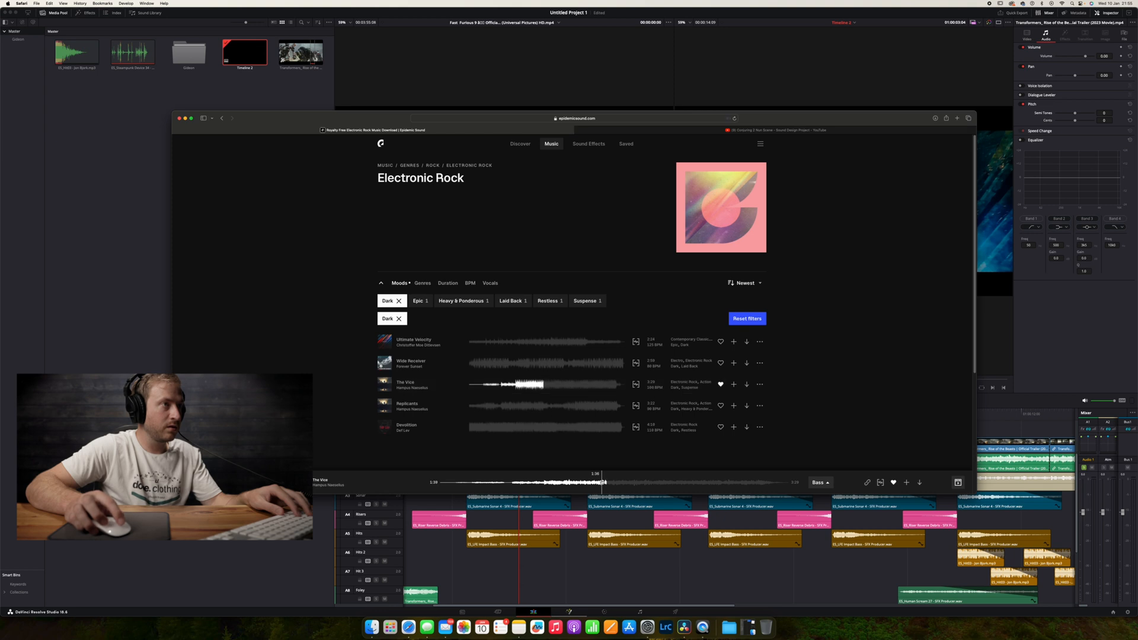
click(596, 483)
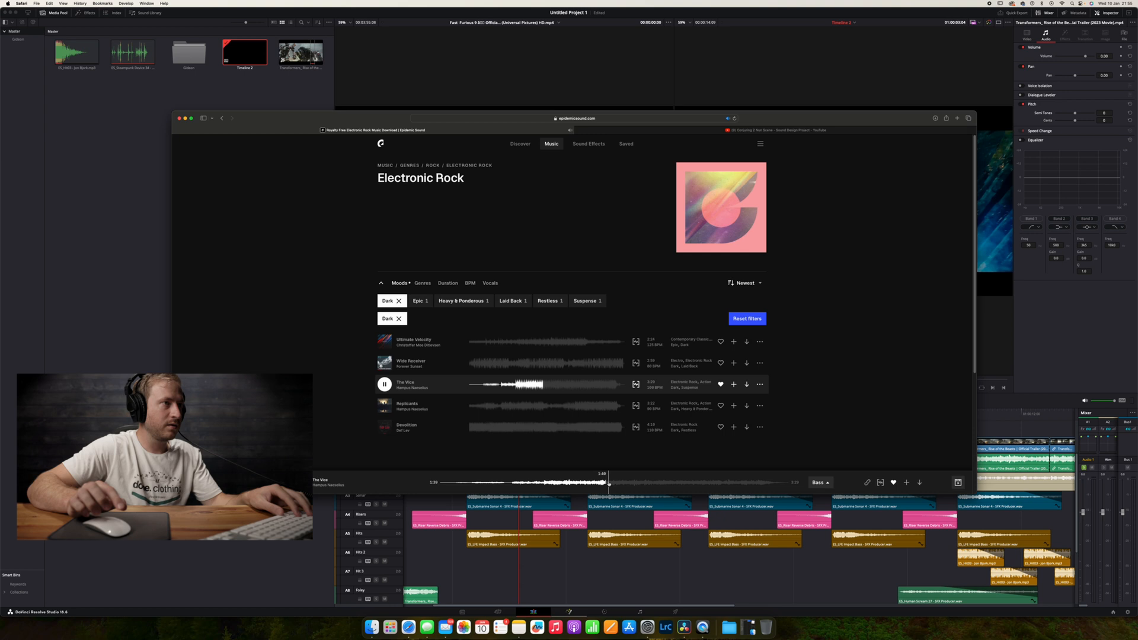
key(space)
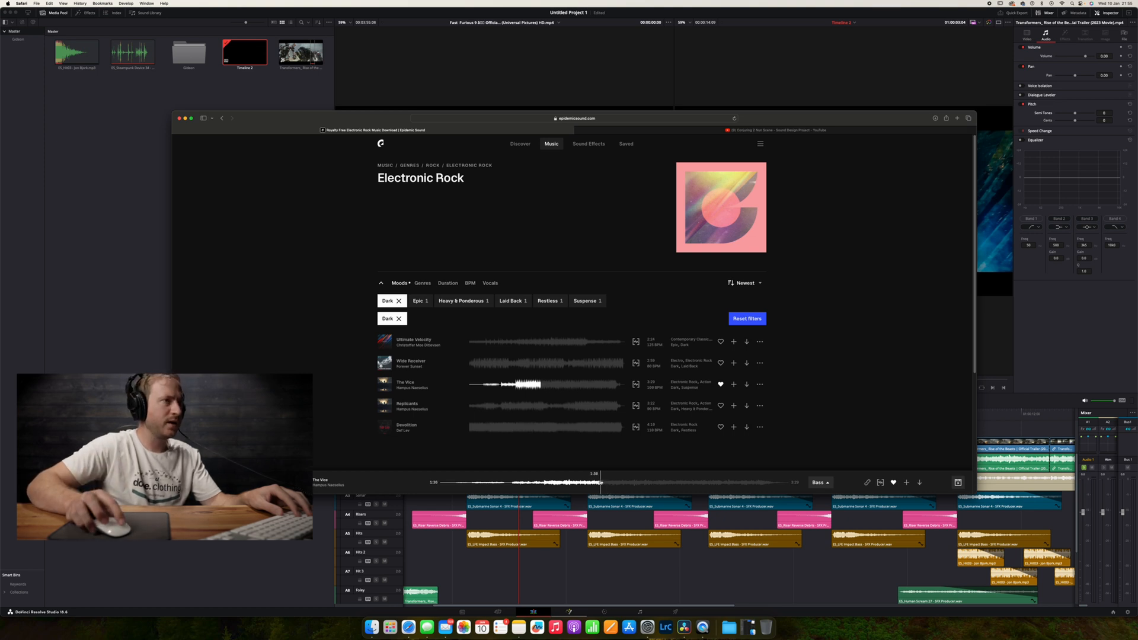
key(space)
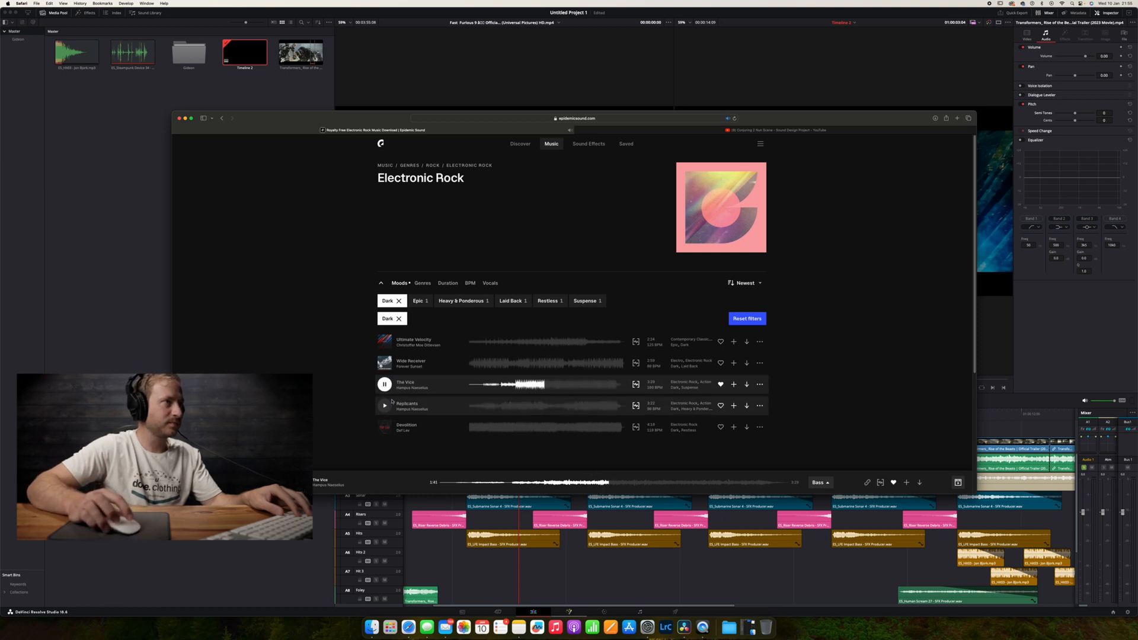
key(space)
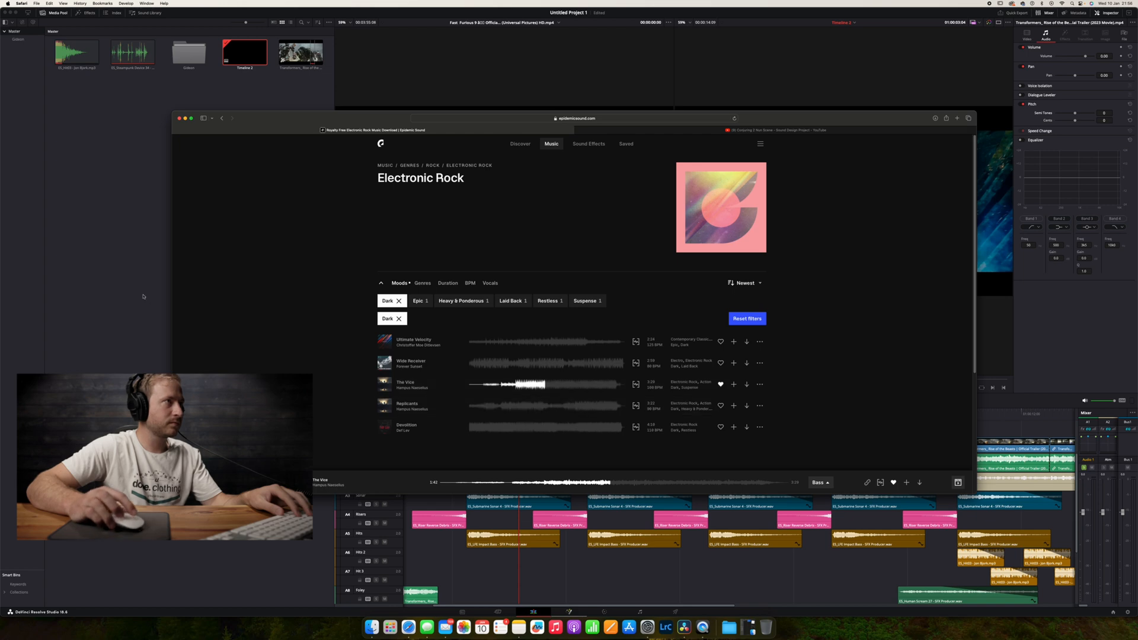
Return to DaVinci Resolve, solo the Music track and play its Drone Dark Low 1 clip through to 01:00:04:10
click(149, 299)
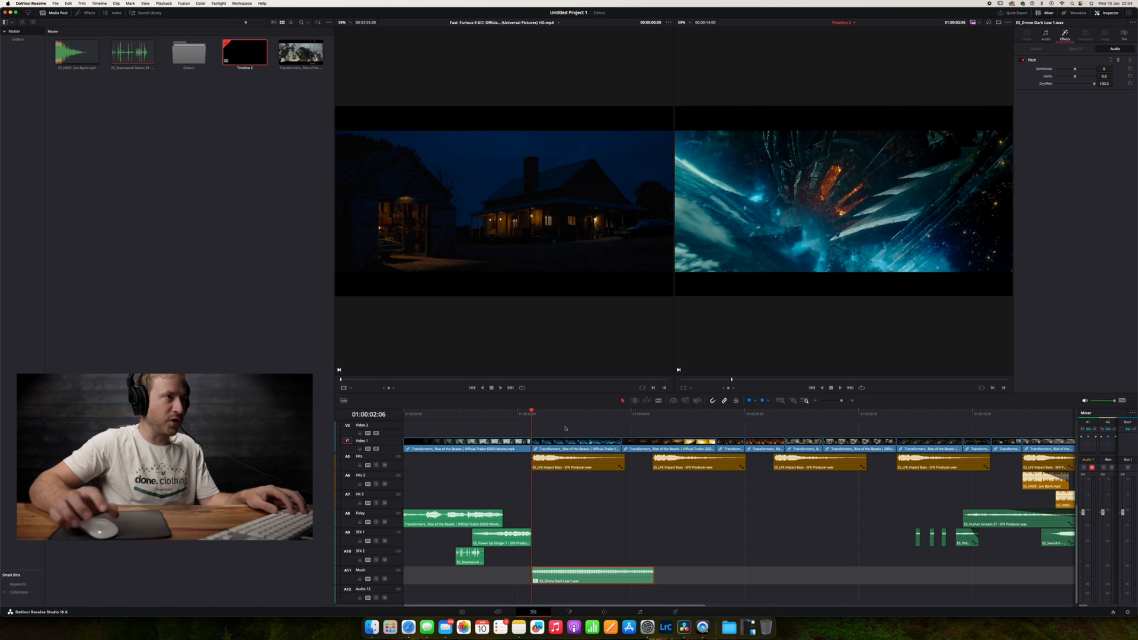
key(space)
key(space)
click(377, 579)
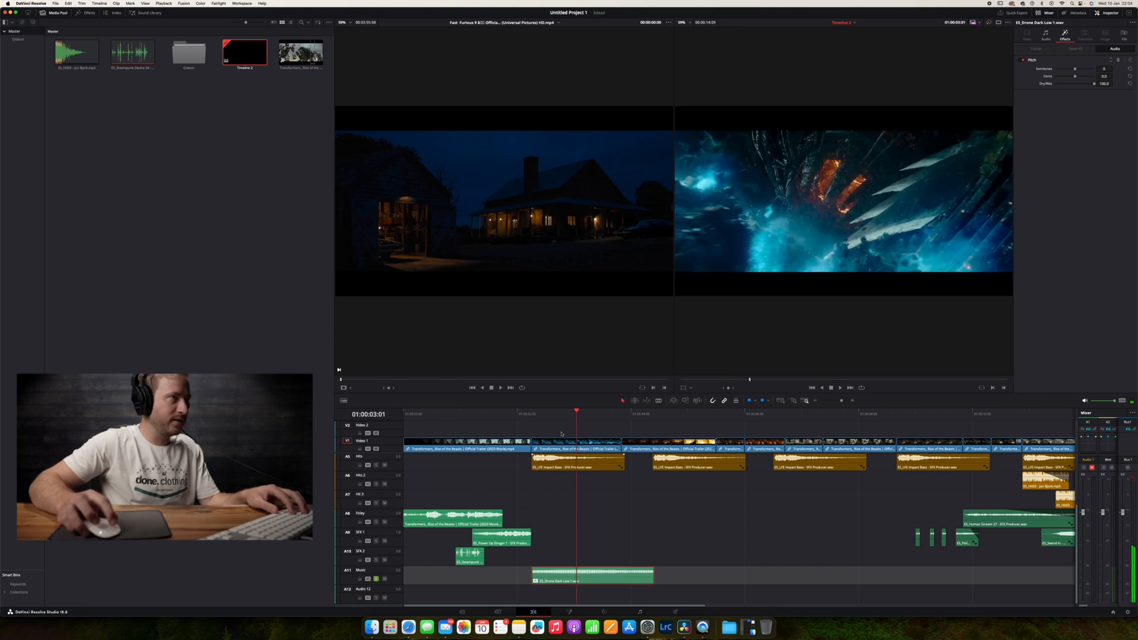
click(544, 421)
key(space)
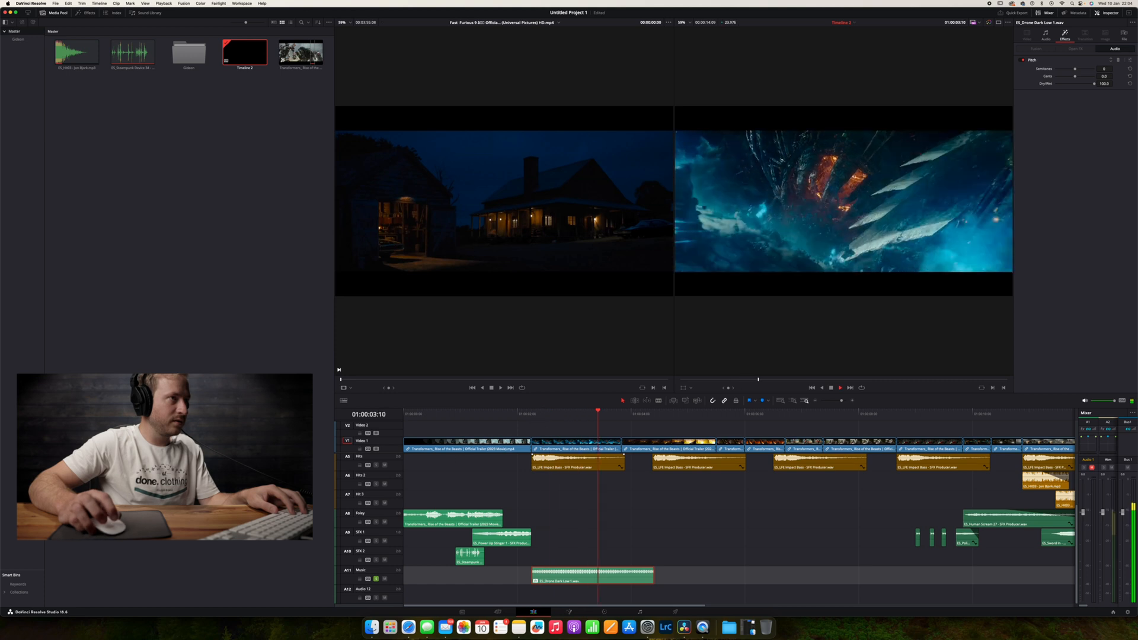
key(space)
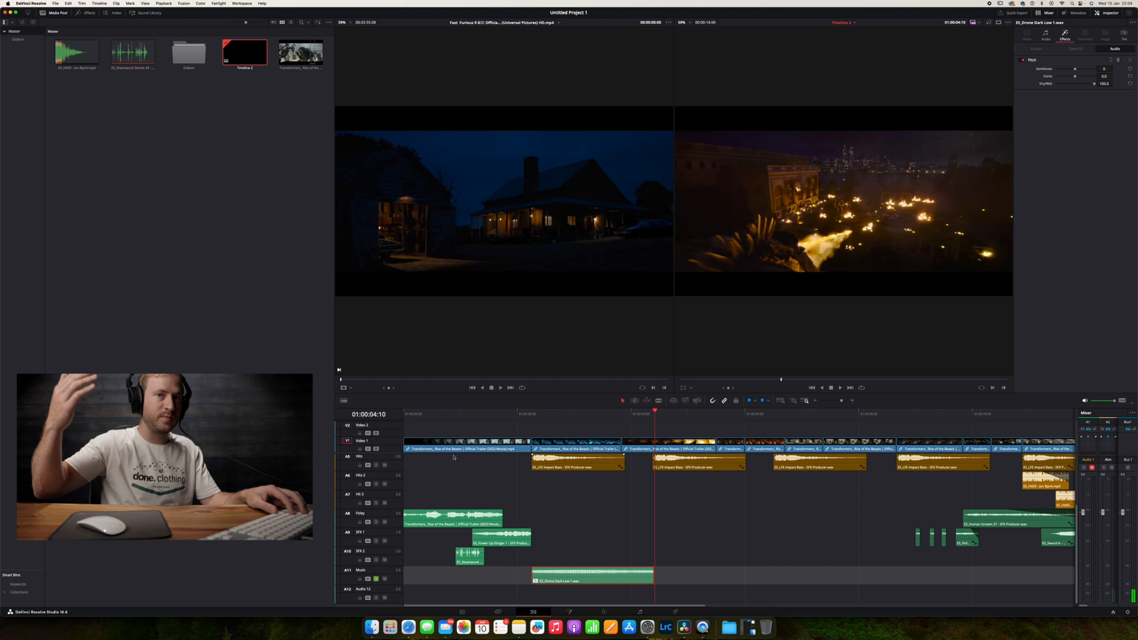
Unmute and solo the original trailer audio on Audio 1, and play it with the drone from 01:00:02:07
scroll(518, 454, up, 5)
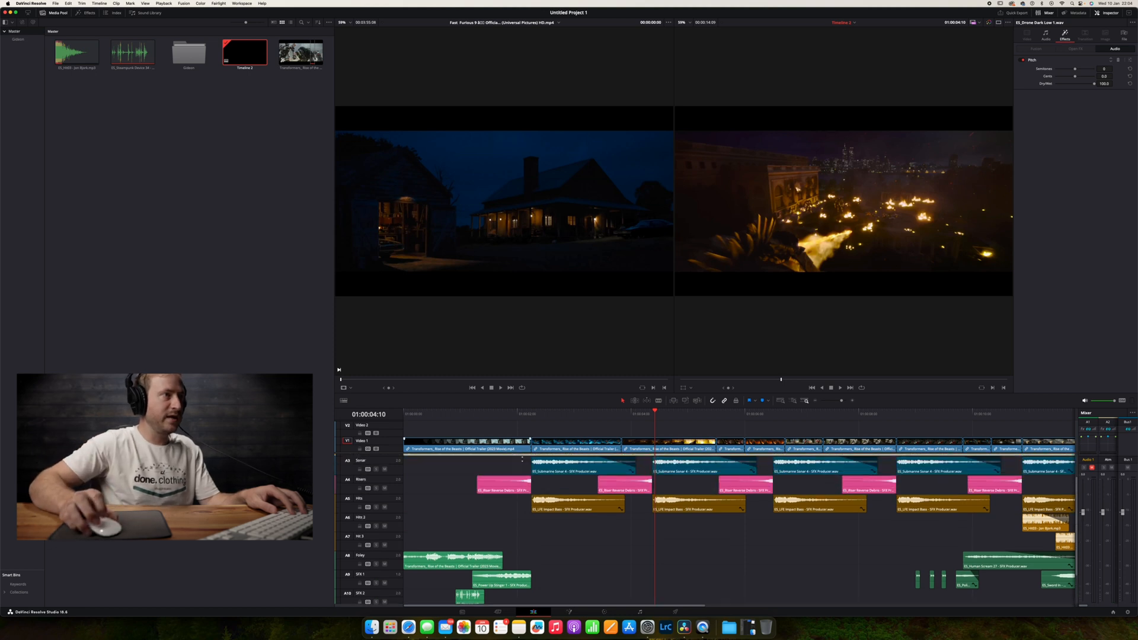
click(539, 418)
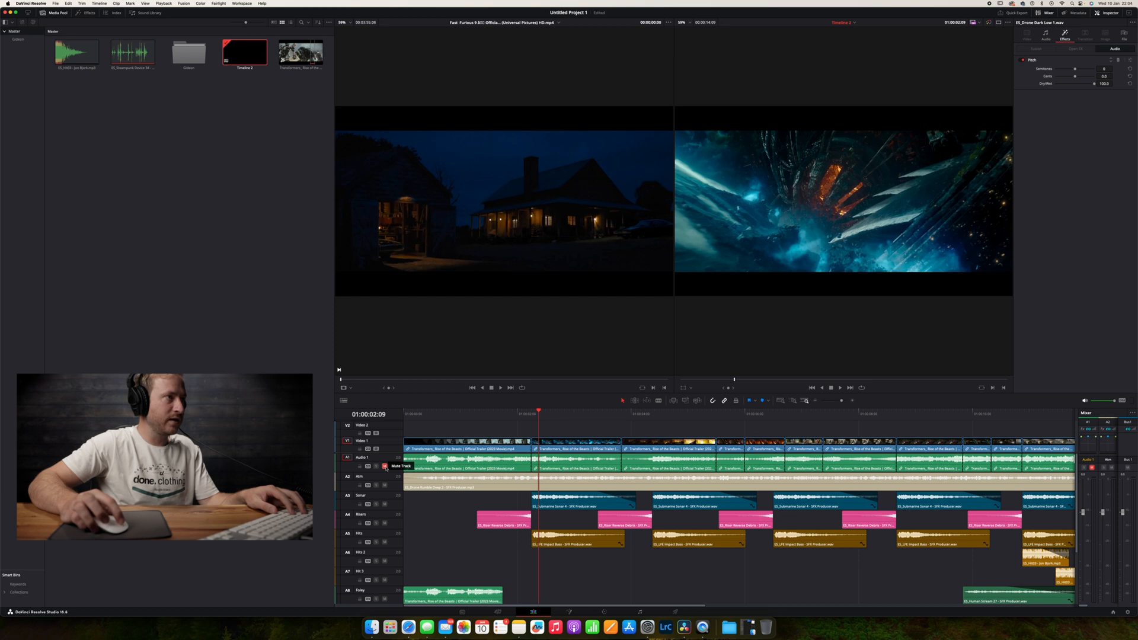
click(375, 467)
click(384, 467)
click(532, 421)
key(space)
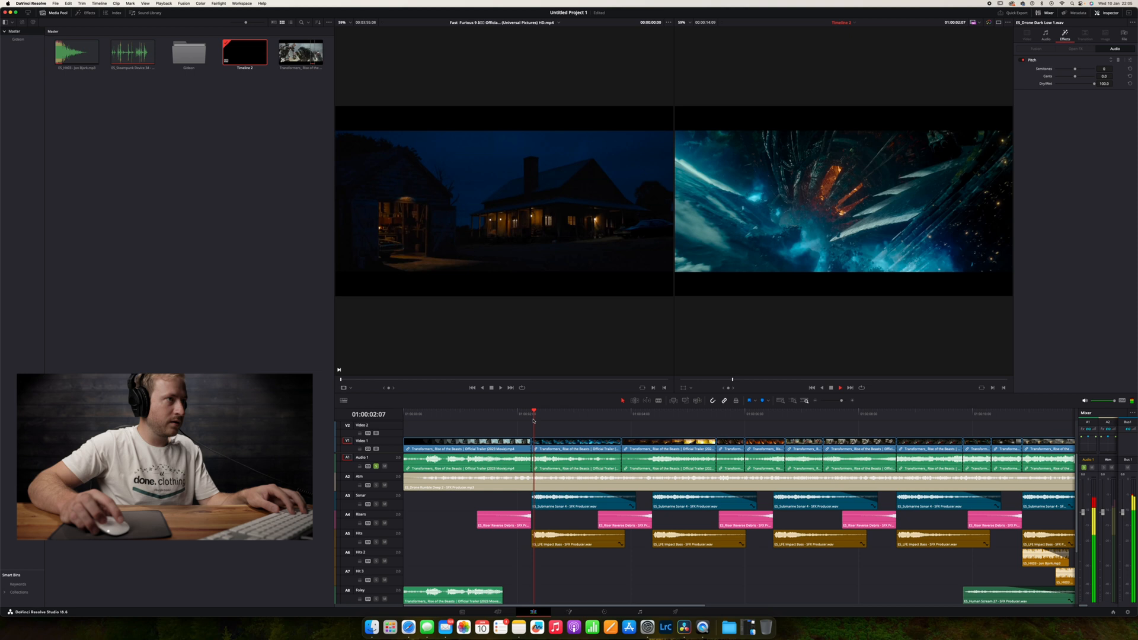
Replay the original audio against the drone from several points, ending at the second bass impact at 01:00:04:10
click(501, 420)
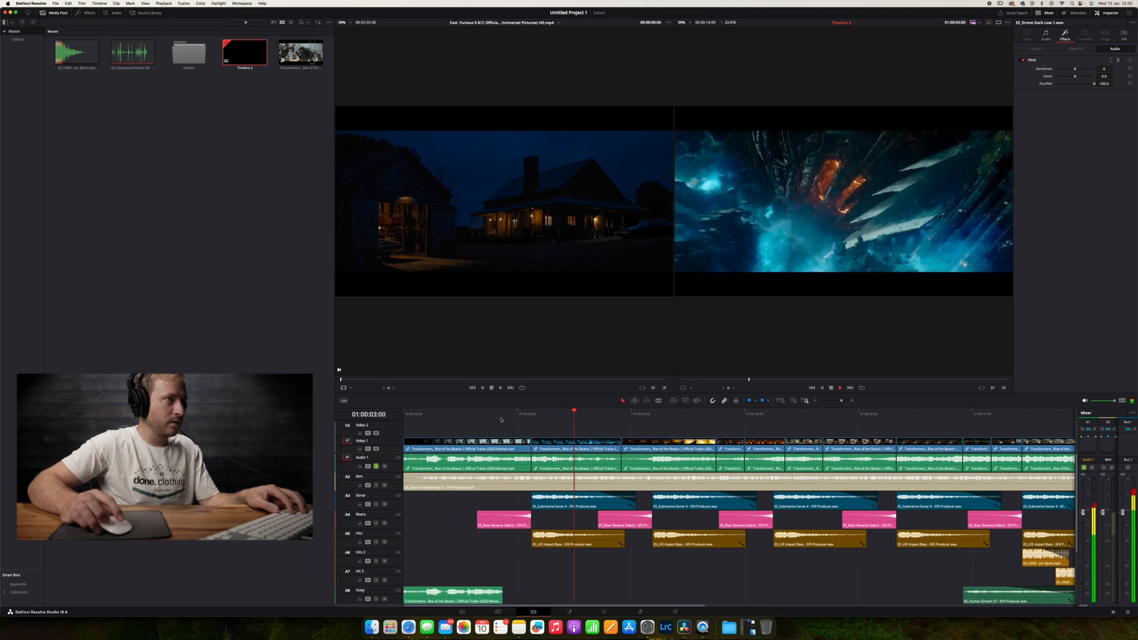
click(566, 417)
click(580, 417)
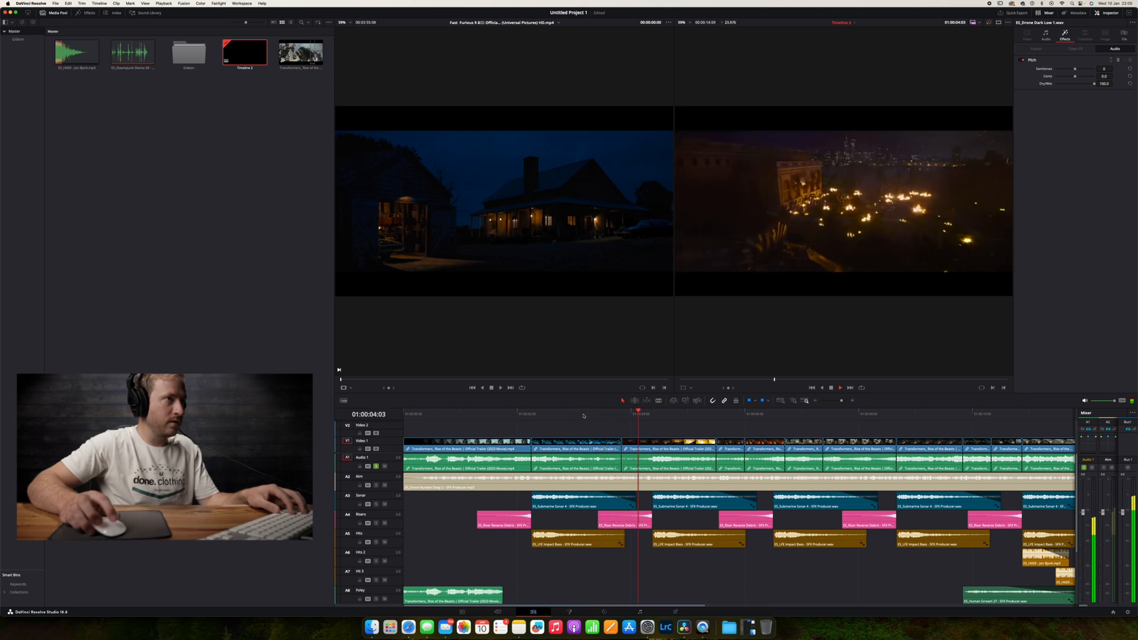
key(space)
click(652, 415)
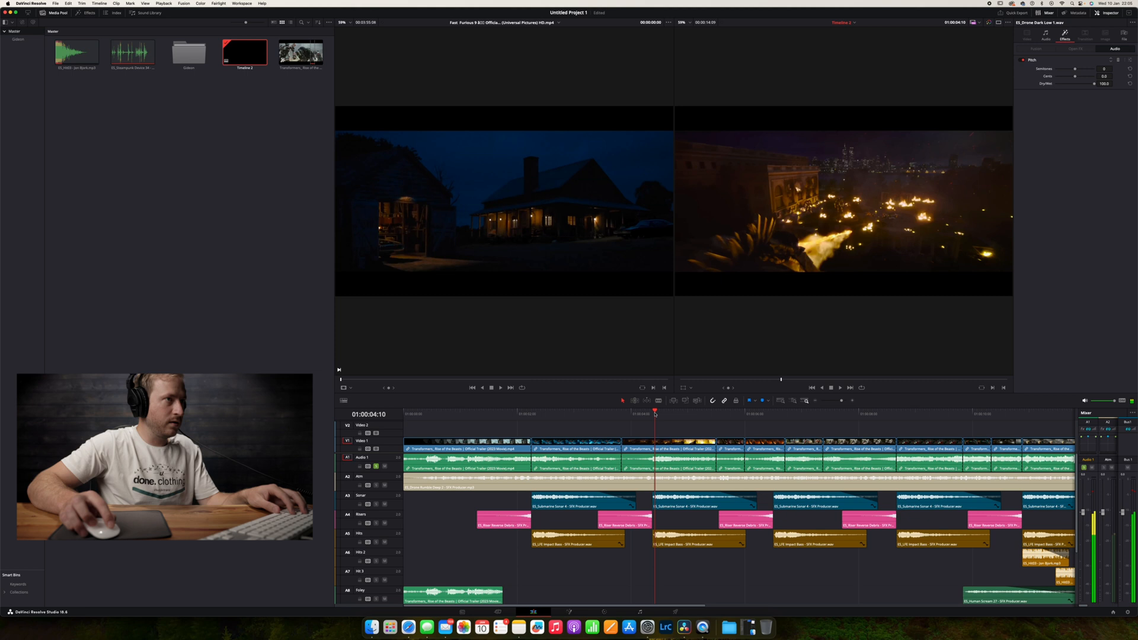
Shorten and fade in the first Drone Dark Low 1 clip on the Music track, and add a copy directly after it
scroll(635, 461, down, 4)
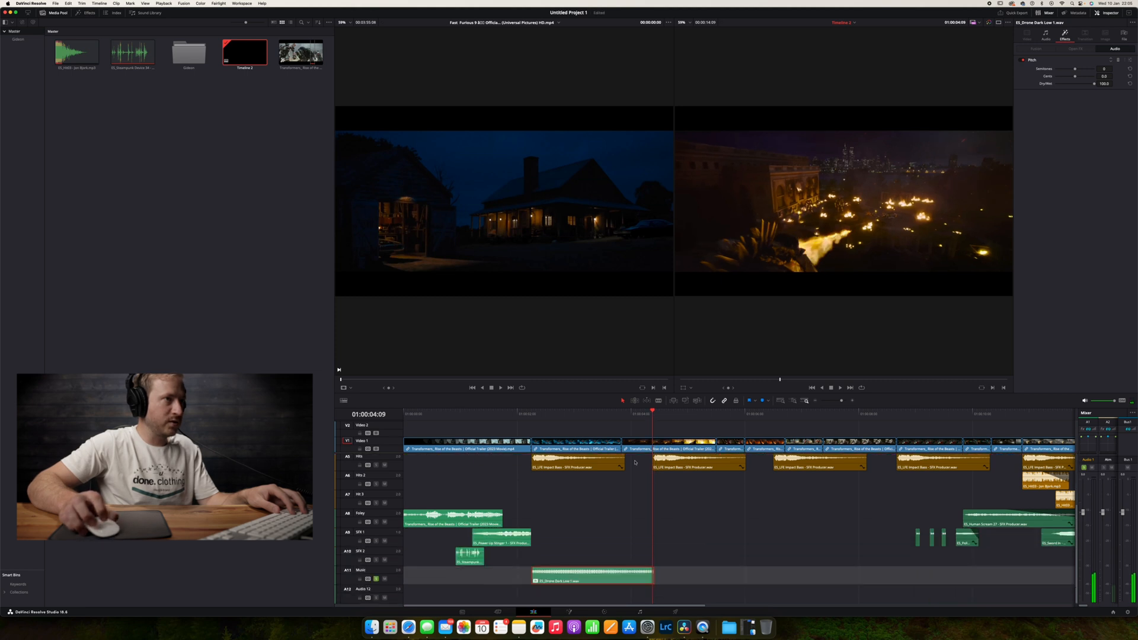
mouse_move(586, 583)
mouse_down()
mouse_move(707, 582)
mouse_move(575, 584)
mouse_move(565, 574)
mouse_move(643, 565)
mouse_up()
click(572, 415)
key(space)
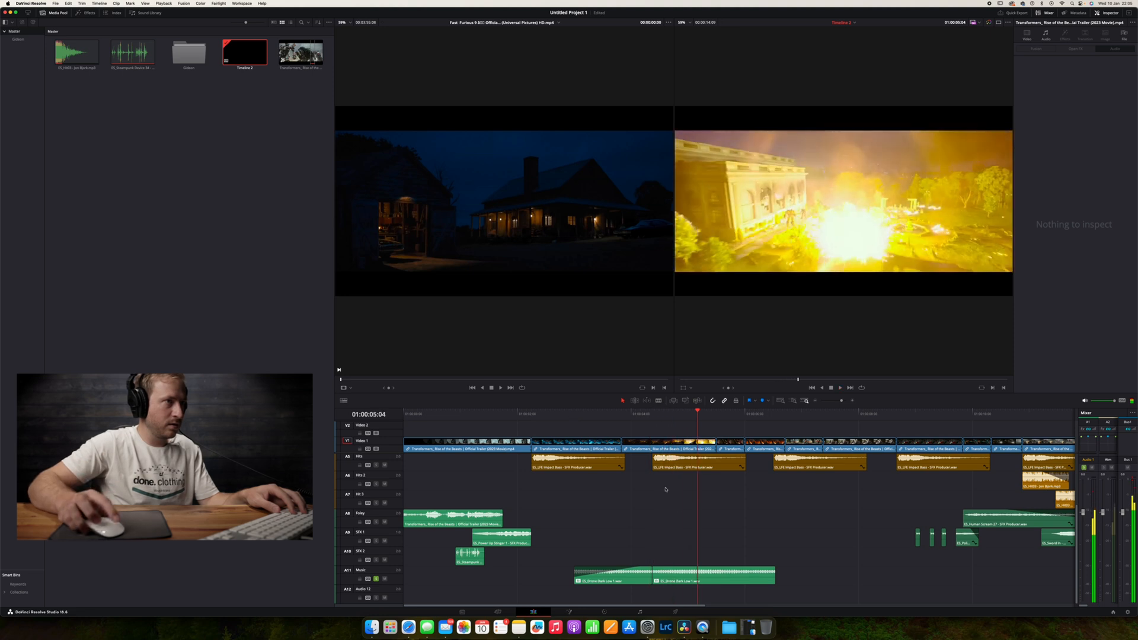
Set the second drone clip's pitch to 2 semitones and play through it to 01:00:07:04
click(738, 574)
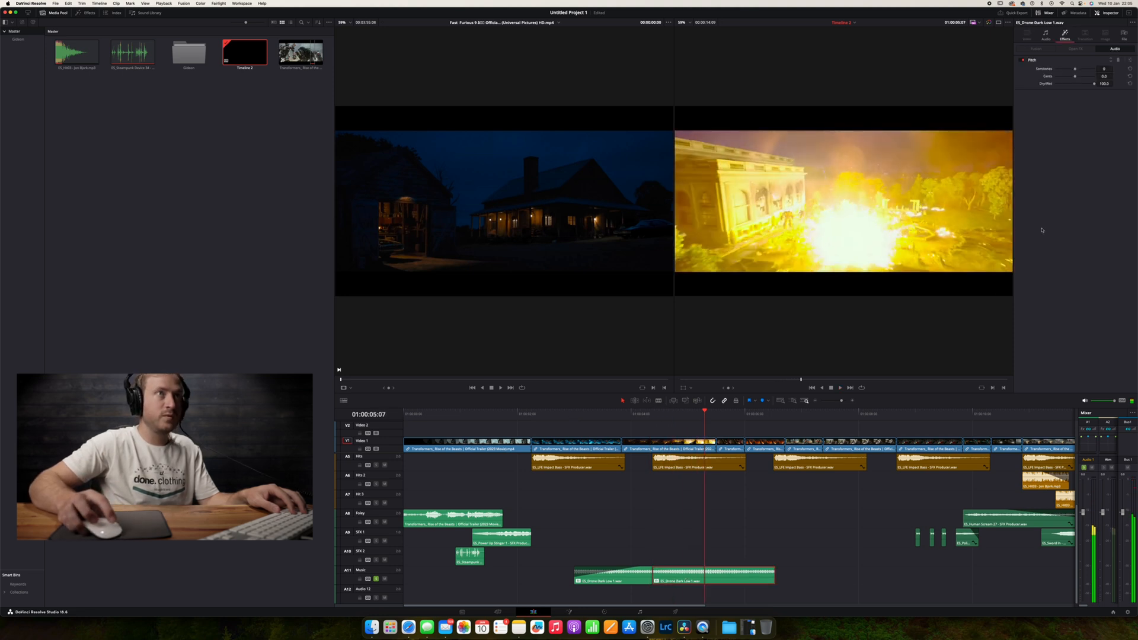
click(1048, 39)
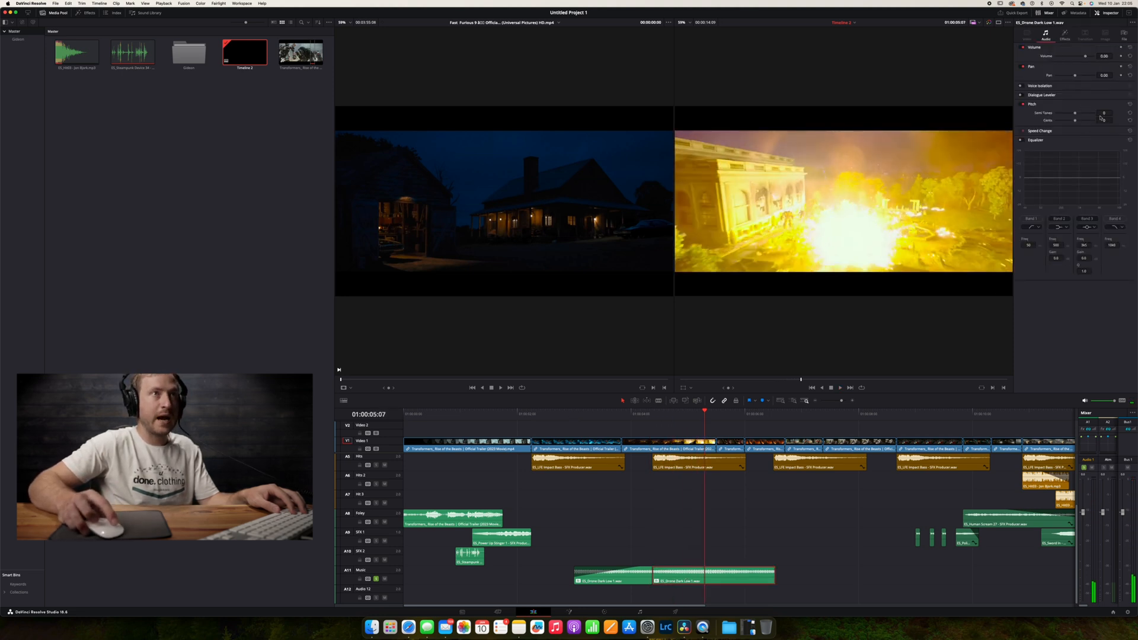
text(2)
key(Return)
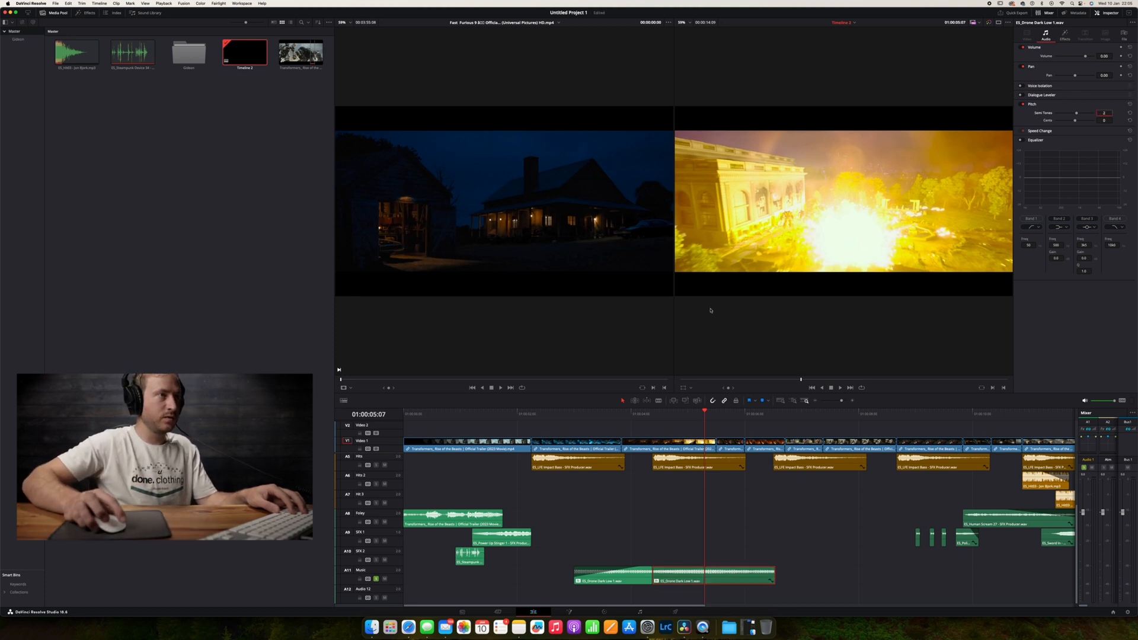
click(589, 414)
key(space)
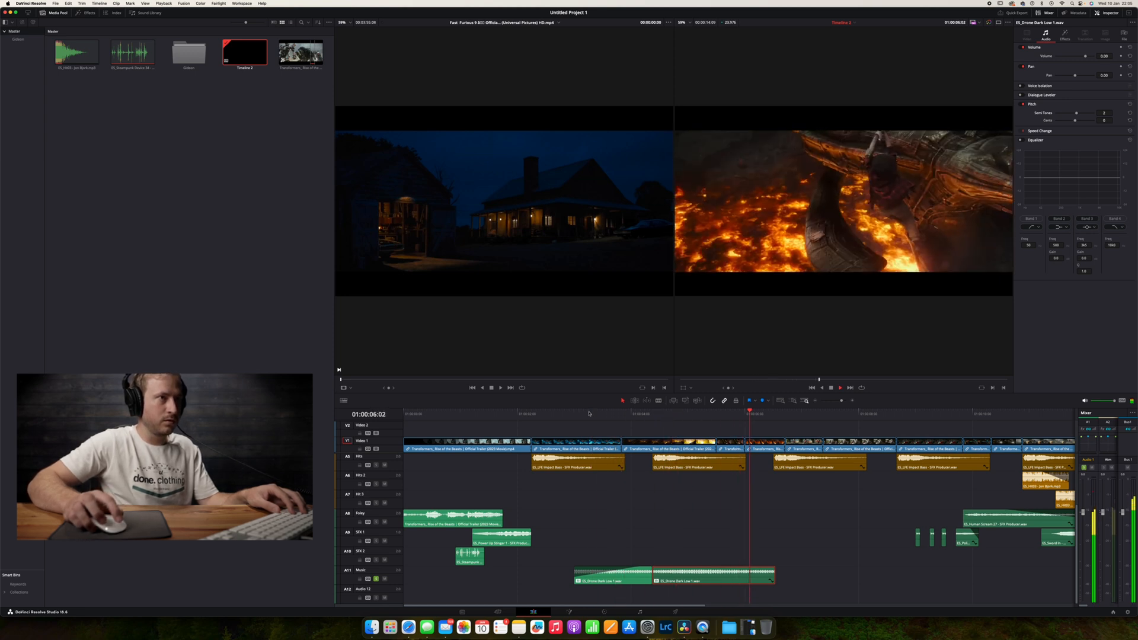
key(space)
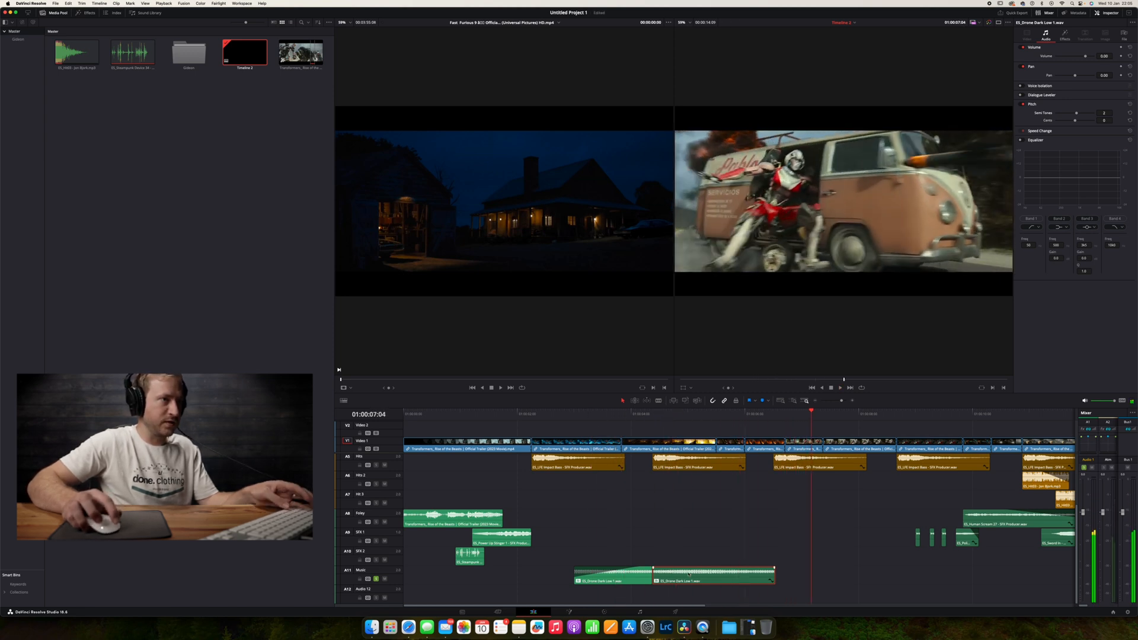
Add a third drone clip directly after the second by copying it, and set its pitch to 0 semitones
drag(685, 576, 808, 576)
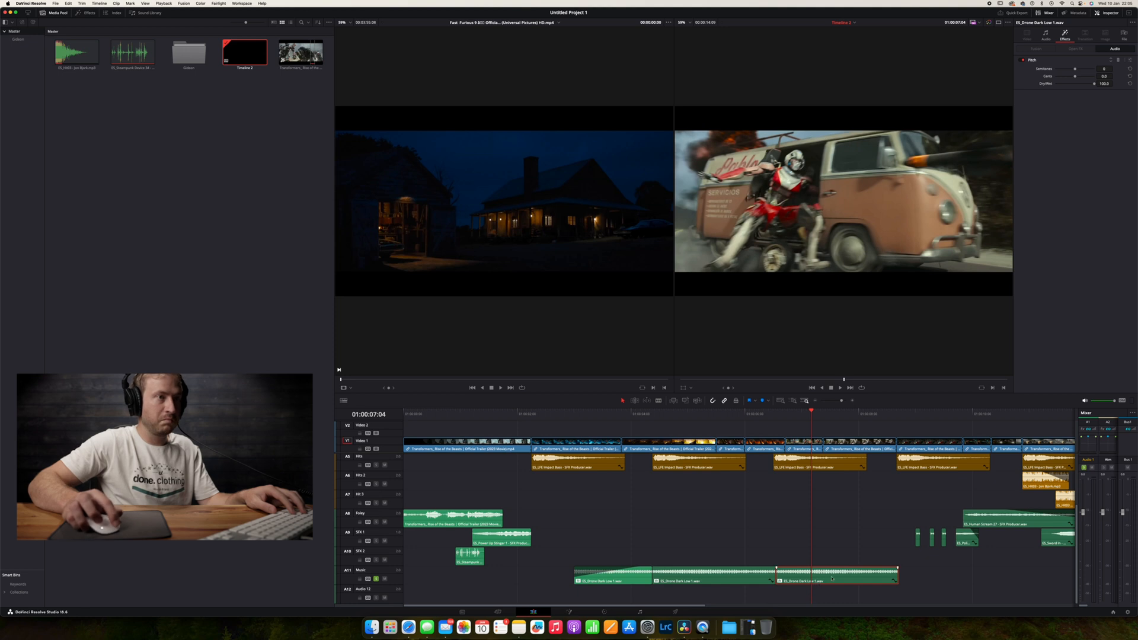
click(1051, 36)
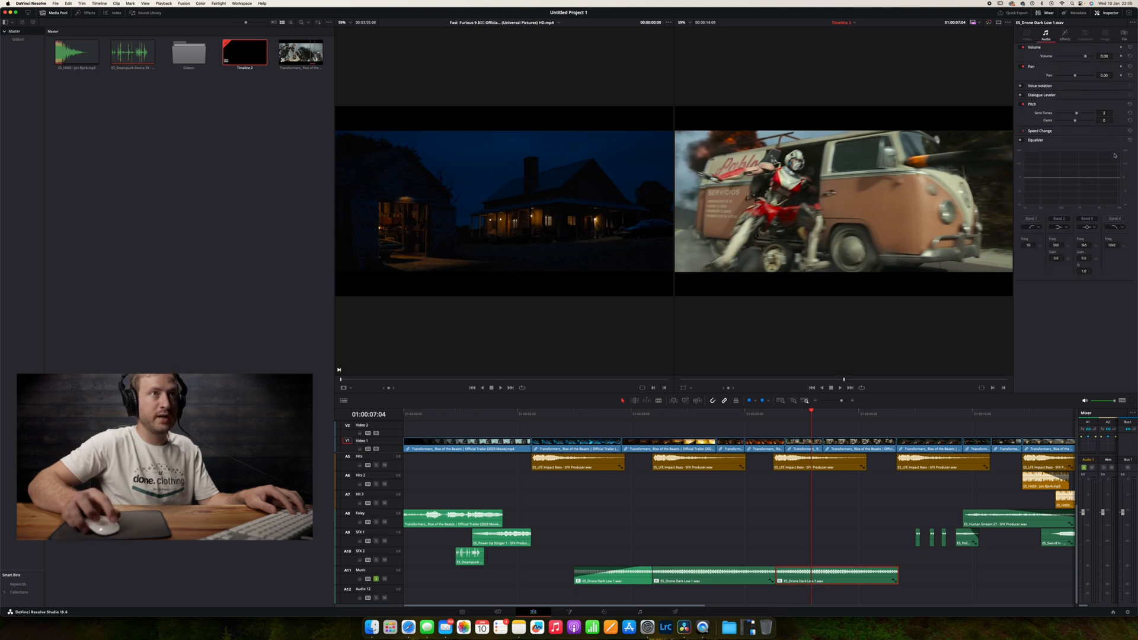
text(0)
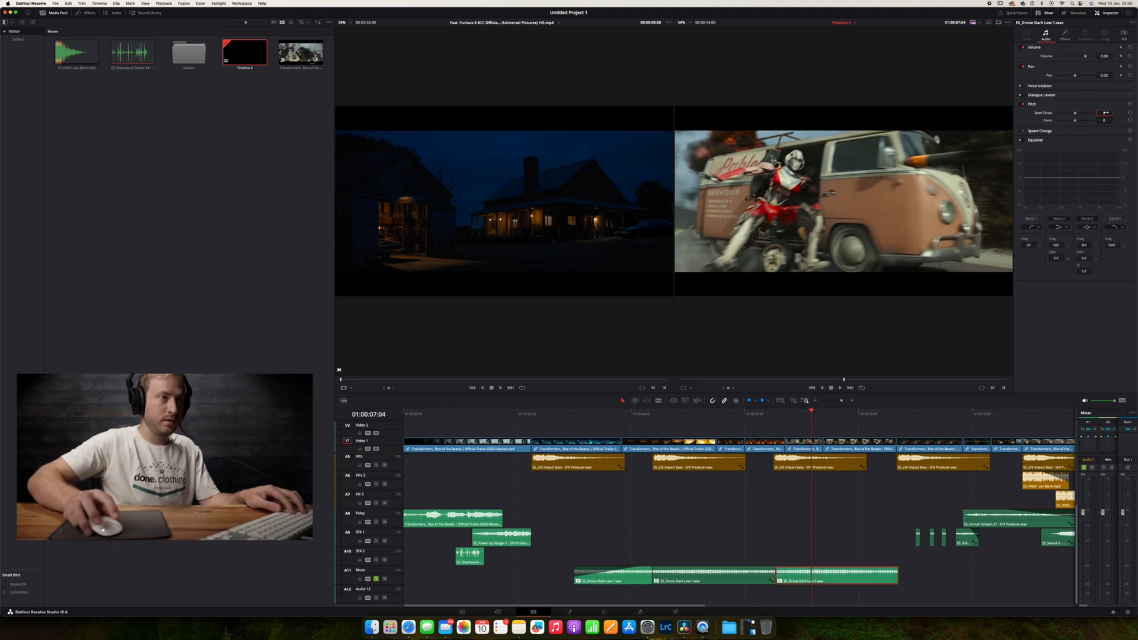
scroll(815, 449, right, 5)
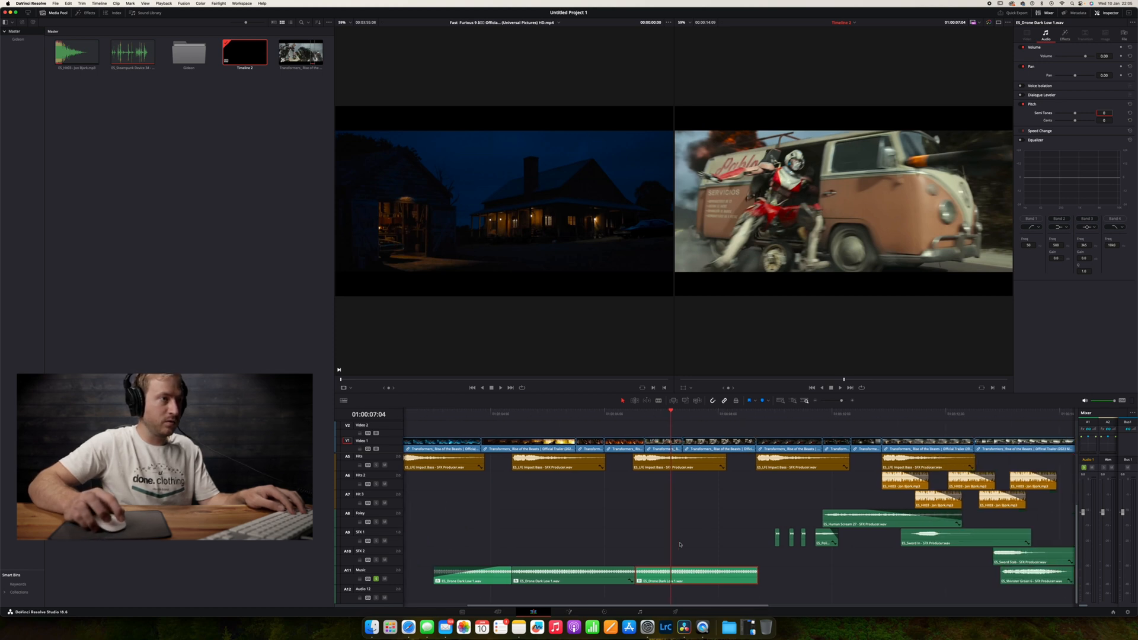
drag(607, 543, 755, 570)
key(space)
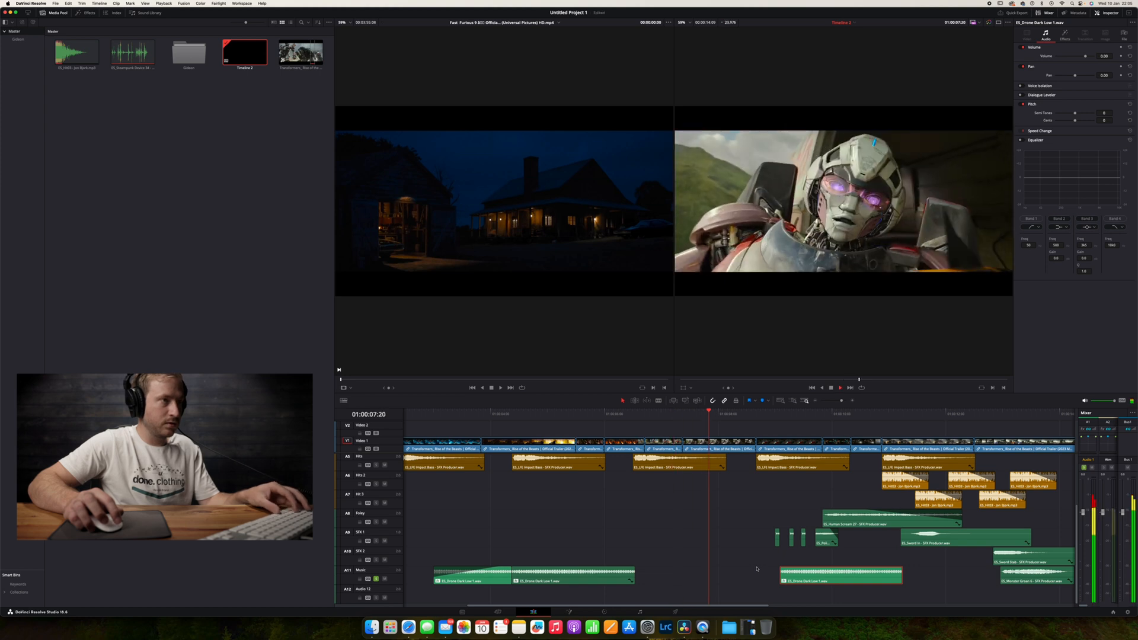
key(super+z)
Play the third drone clip, and shift it slightly earlier to start with the bass impact at 01:00:06:12
click(630, 414)
key(space)
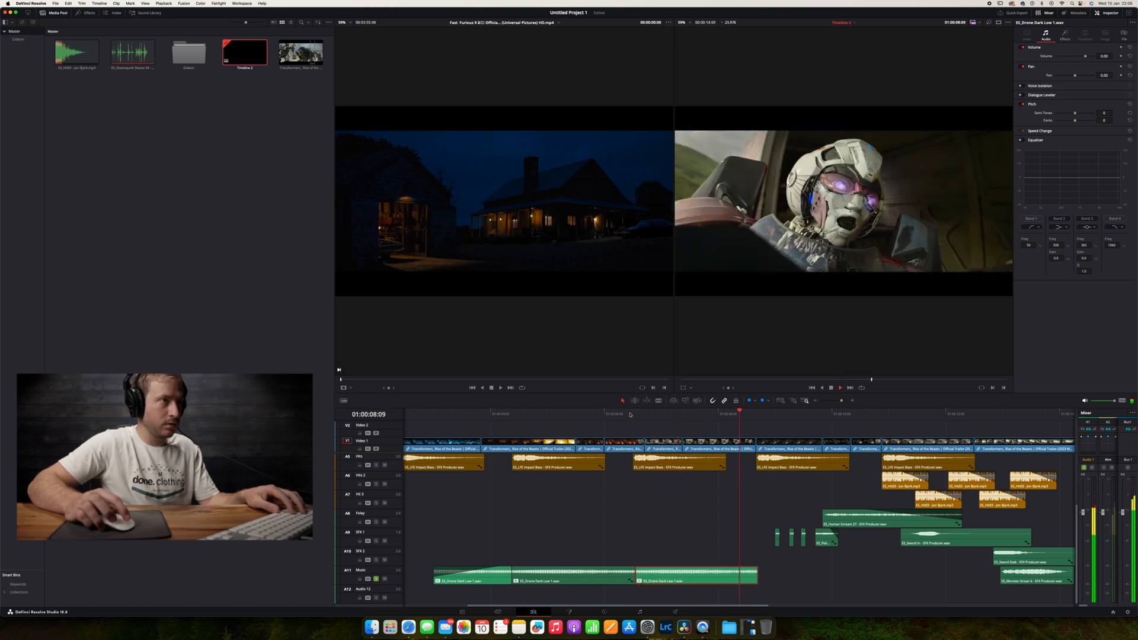
key(space)
drag(717, 578, 711, 579)
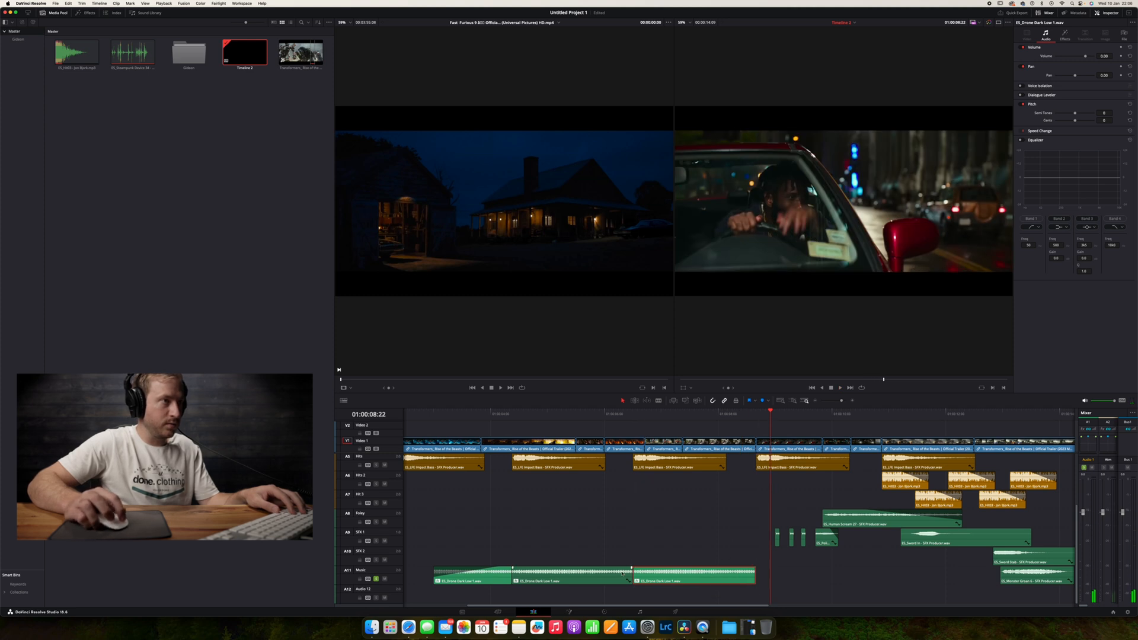
click(633, 414)
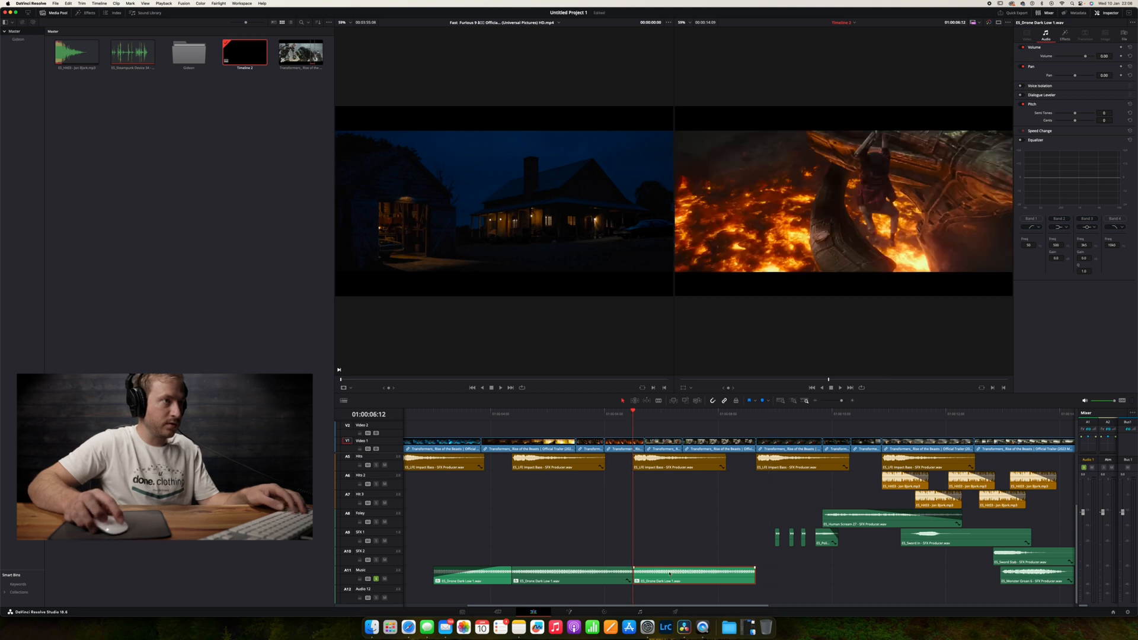
Add a fourth drone clip directly after the third with its pitch at -2 semitones, and play the sequence from about 01:00:04:00
drag(651, 573, 801, 571)
click(1054, 38)
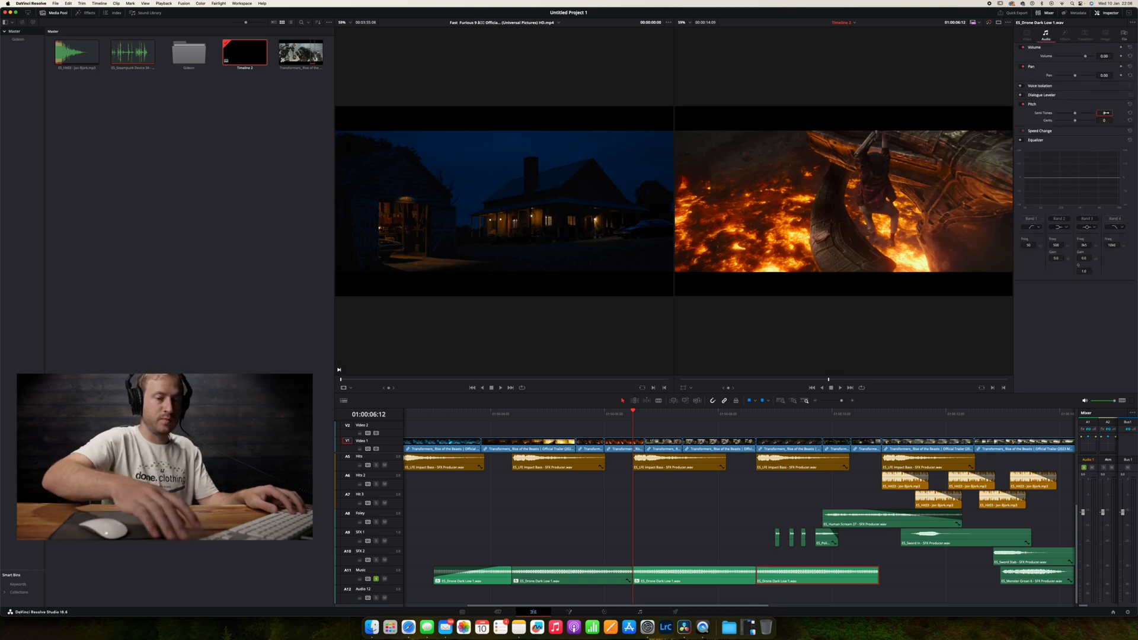
drag(1107, 112, 1097, 113)
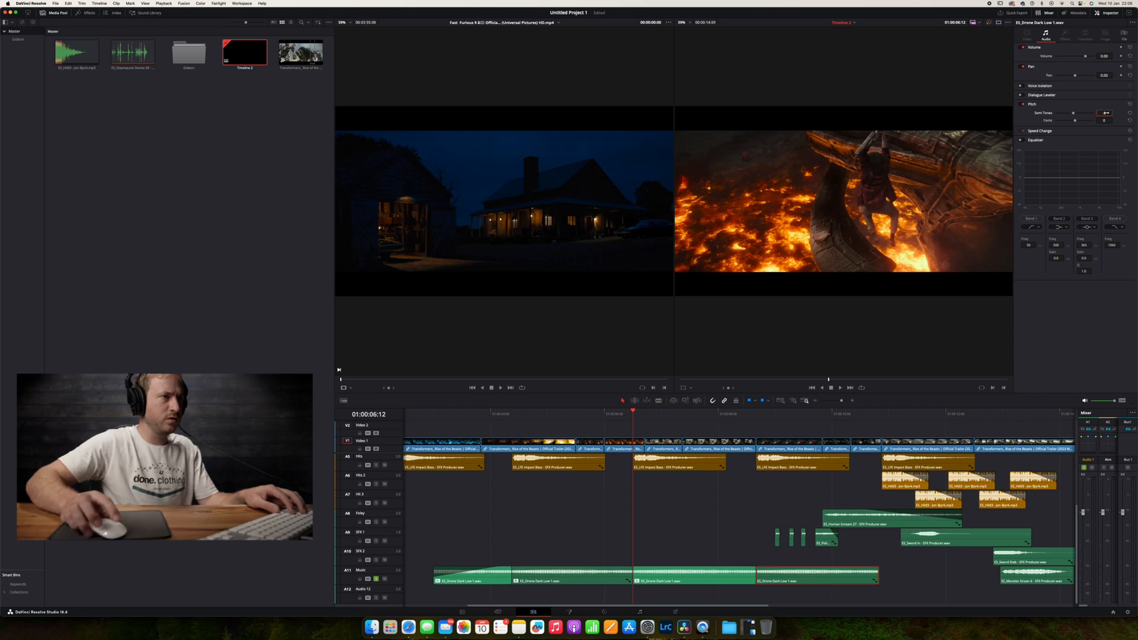
click(492, 414)
key(space)
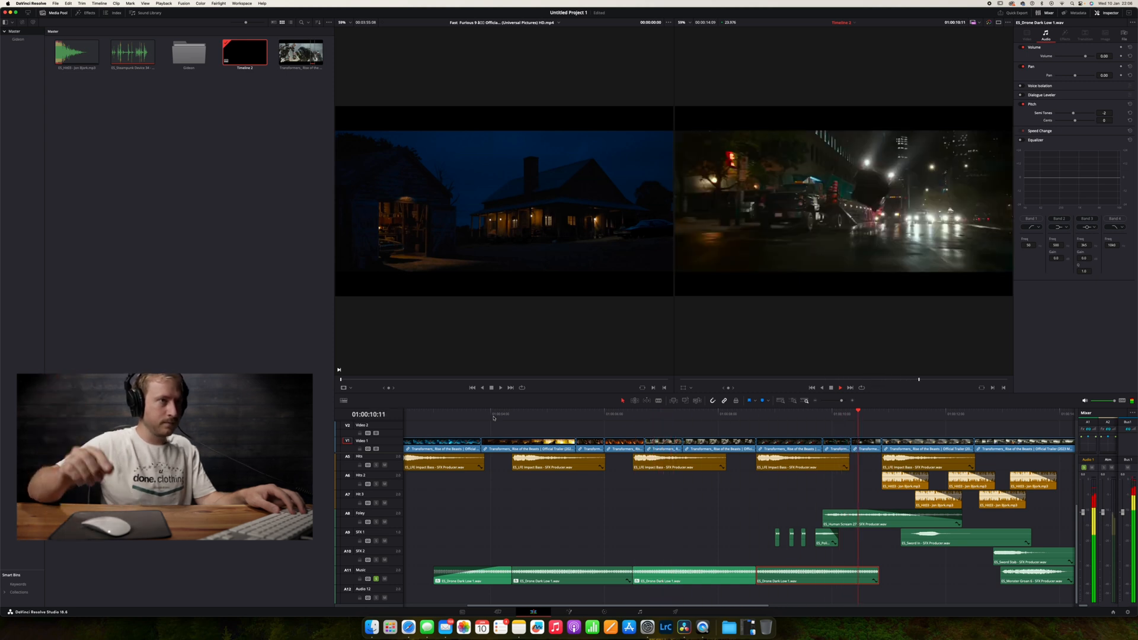
key(space)
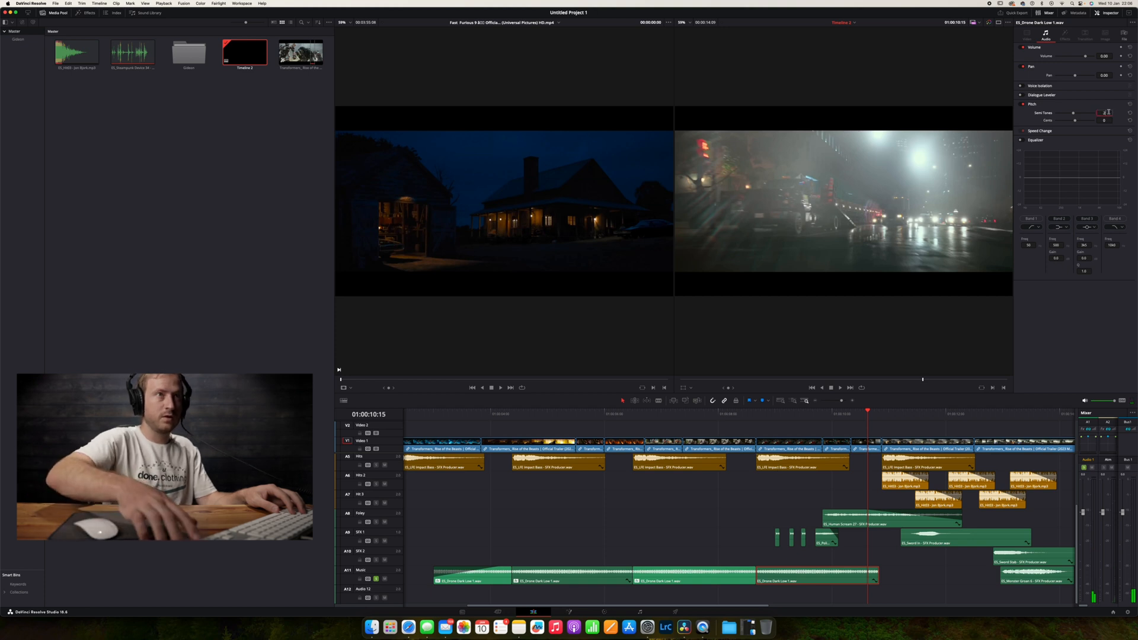
Set the fourth drone clip's pitch to 2 semitones, and play from its start toward the end of the sequence
click(756, 418)
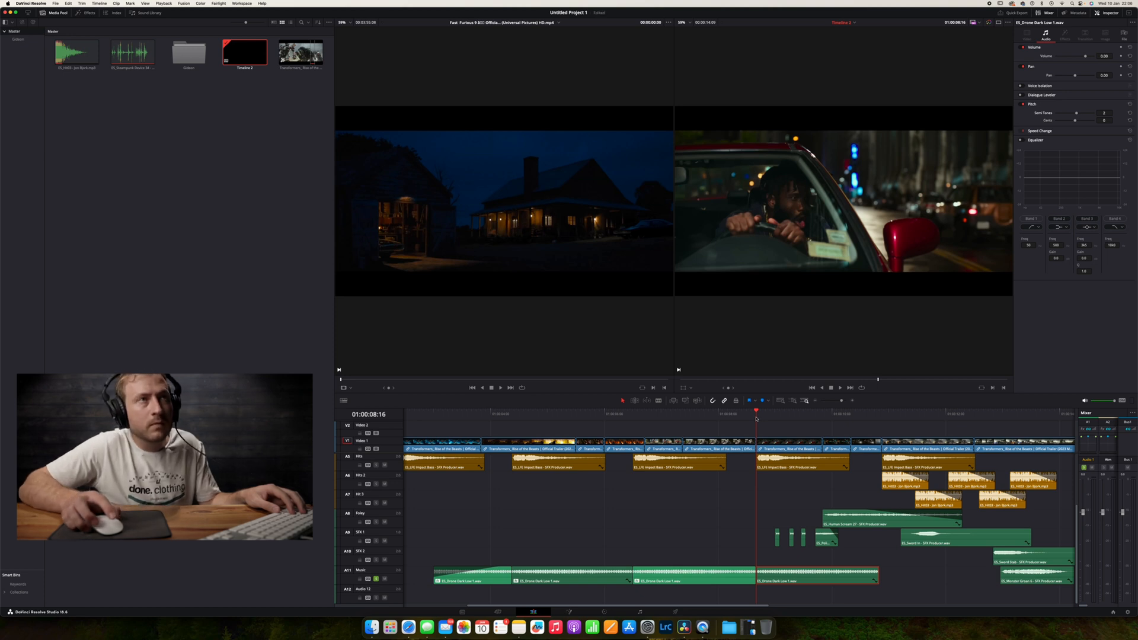
key(space)
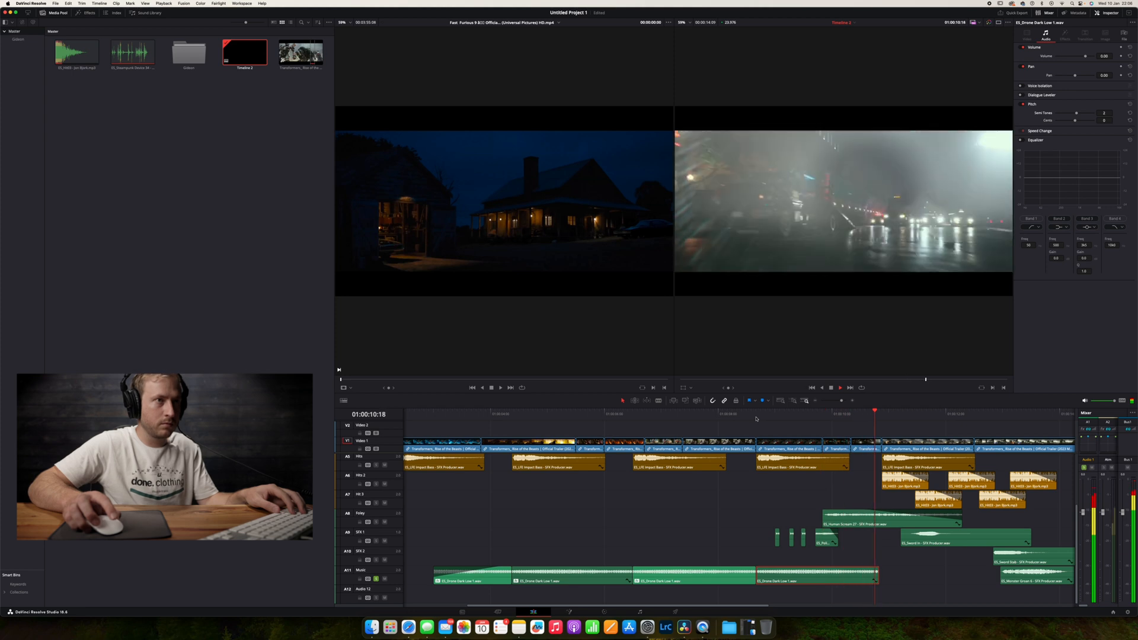
key(space)
key(space)
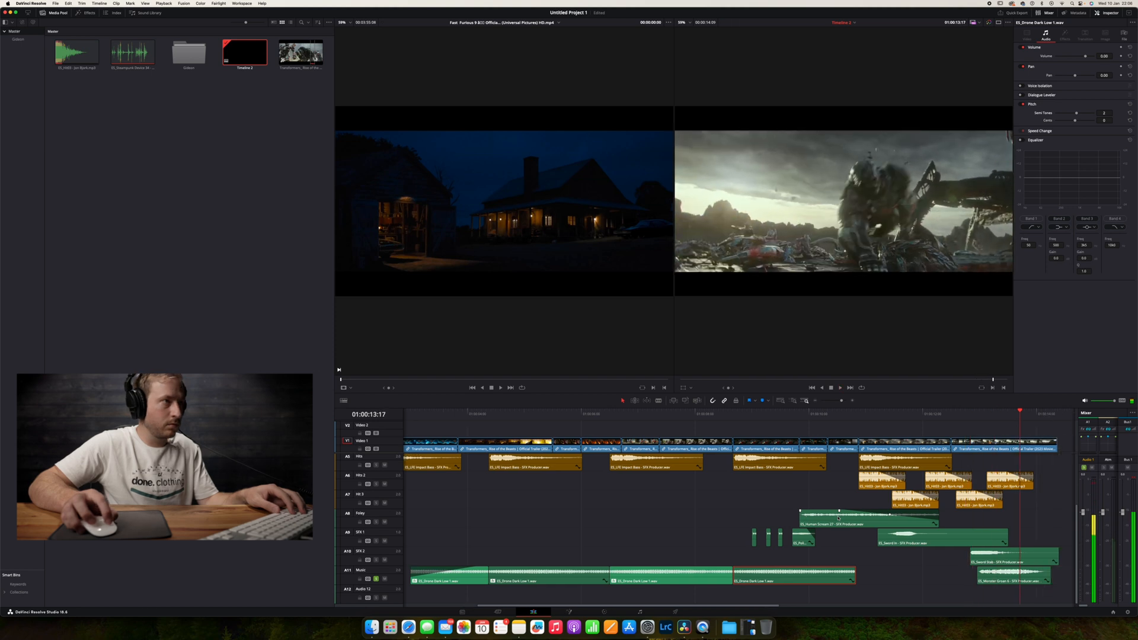
Move the Monster Groan clip from the Music track up to Foley, and copy the third drone clip to follow the fourth
click(857, 413)
drag(878, 576, 875, 524)
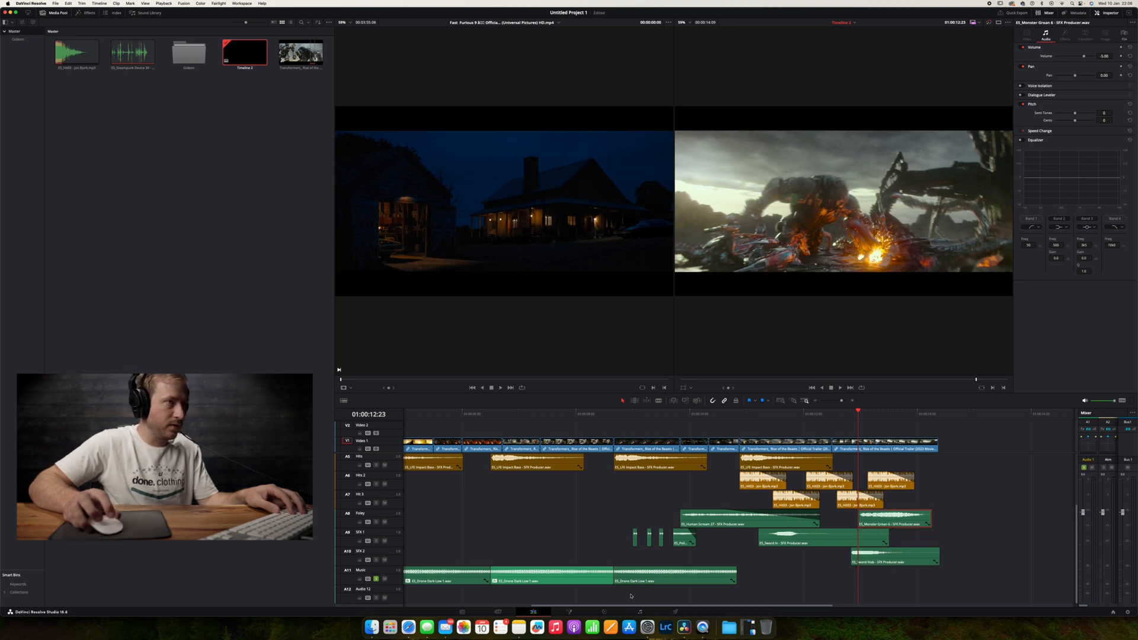
click(567, 581)
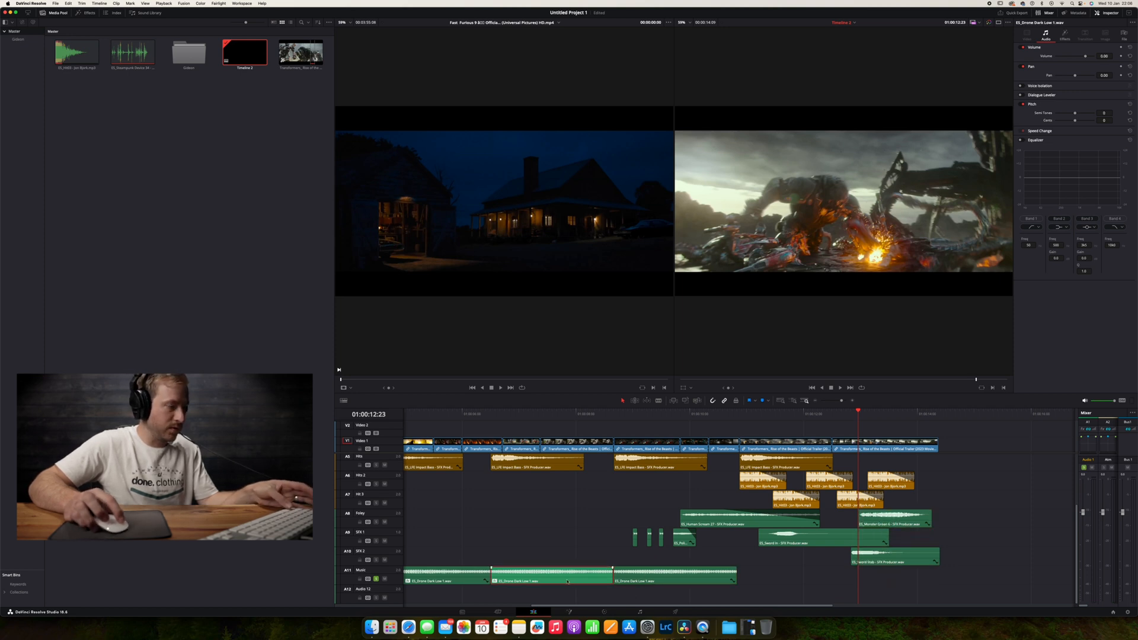
drag(567, 582, 784, 569)
Turn off solo on Audio 1 and play the Music track's drone sequence from the beginning to 01:00:12:15
scroll(565, 565, left, 8)
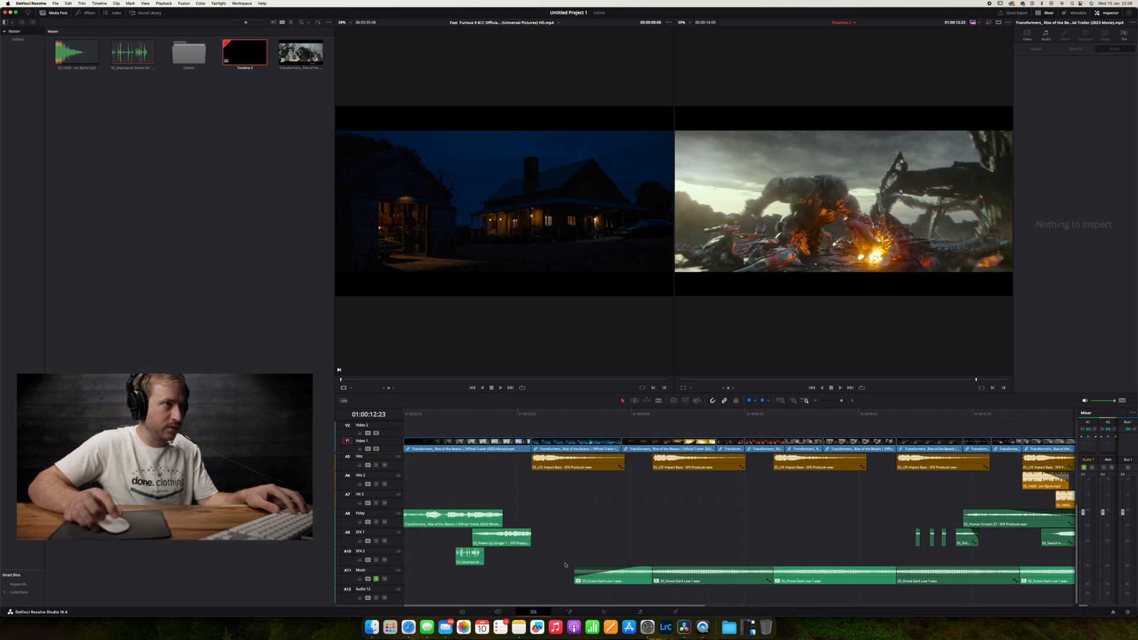
scroll(369, 553, up, 4)
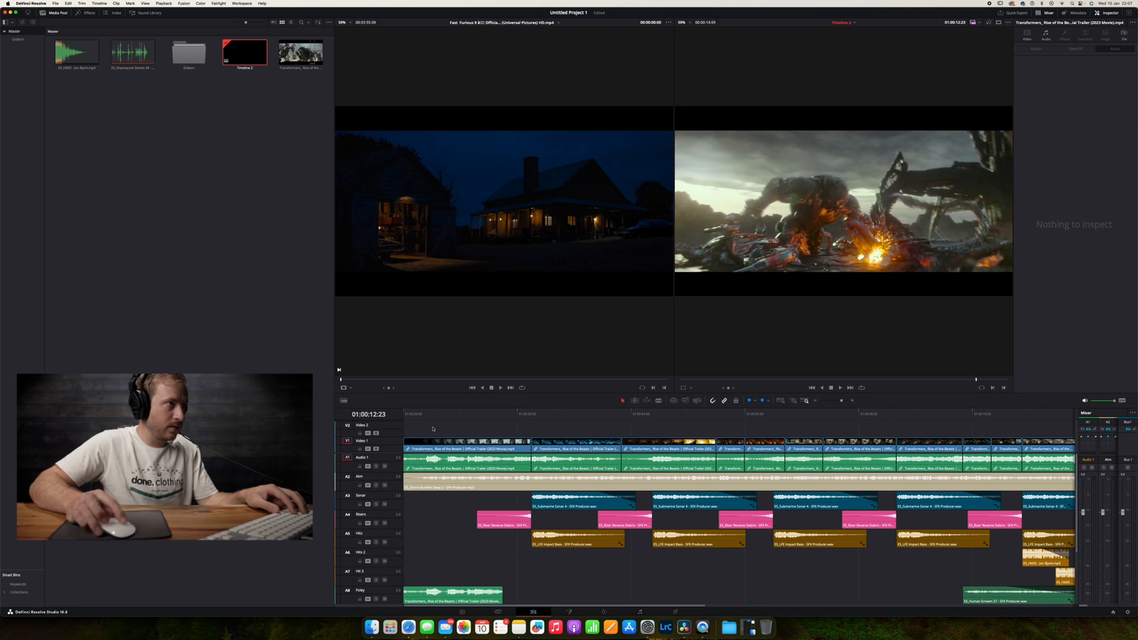
key(Home)
key(space)
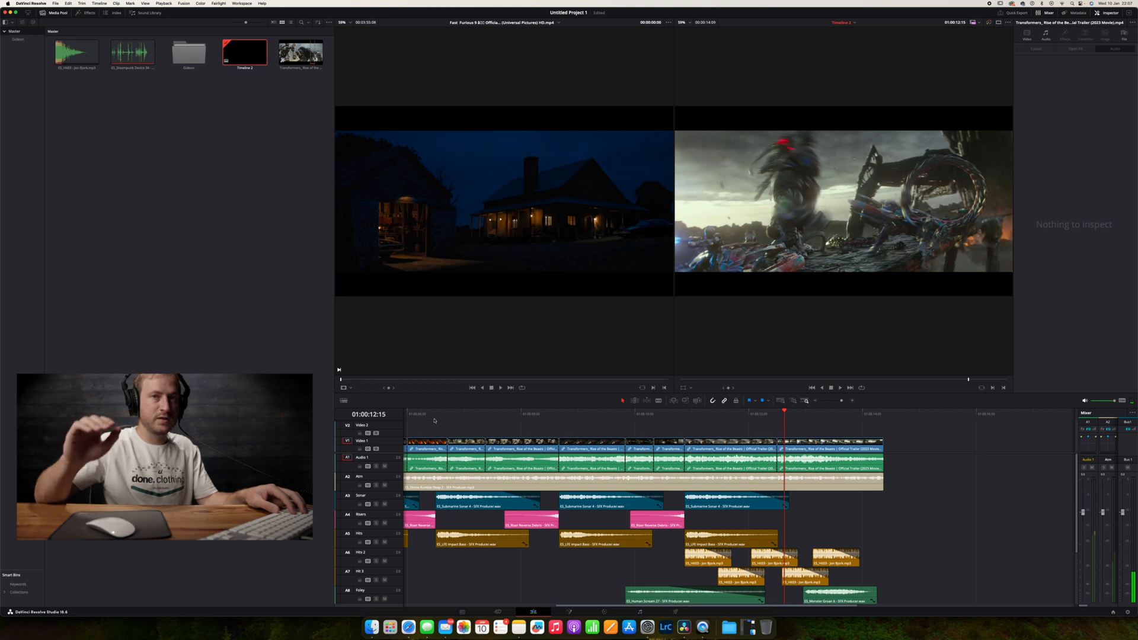
Turn off solo on the Music track, solo Audio 1, and play the original trailer audio through to 01:00:12:17
scroll(401, 489, down, 4)
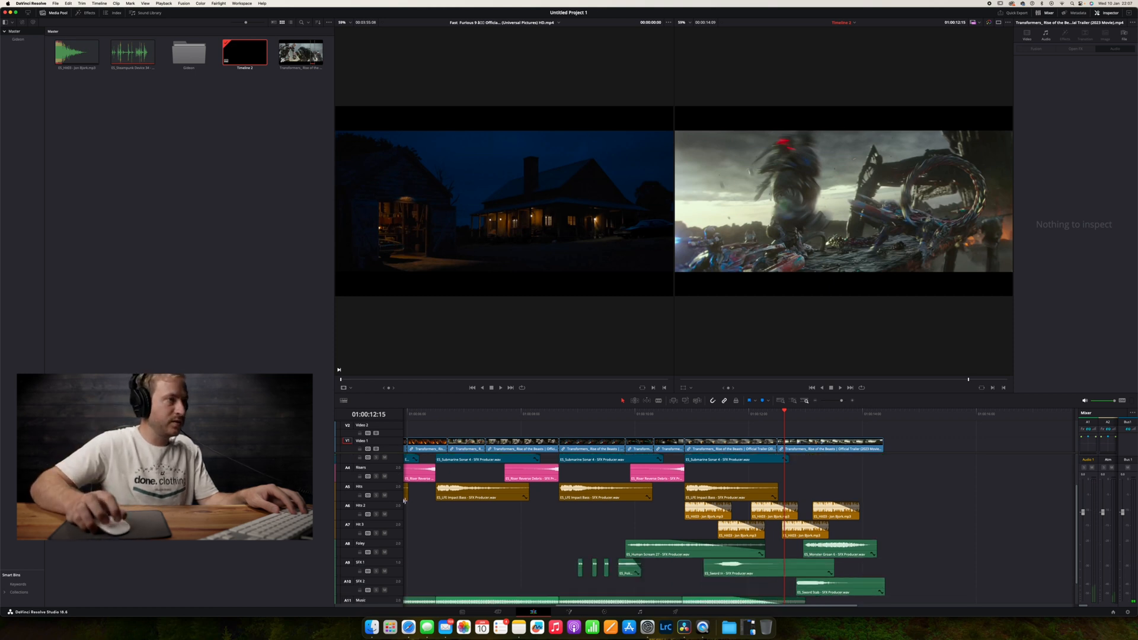
click(376, 578)
scroll(376, 564, up, 2)
scroll(376, 558, down, 2)
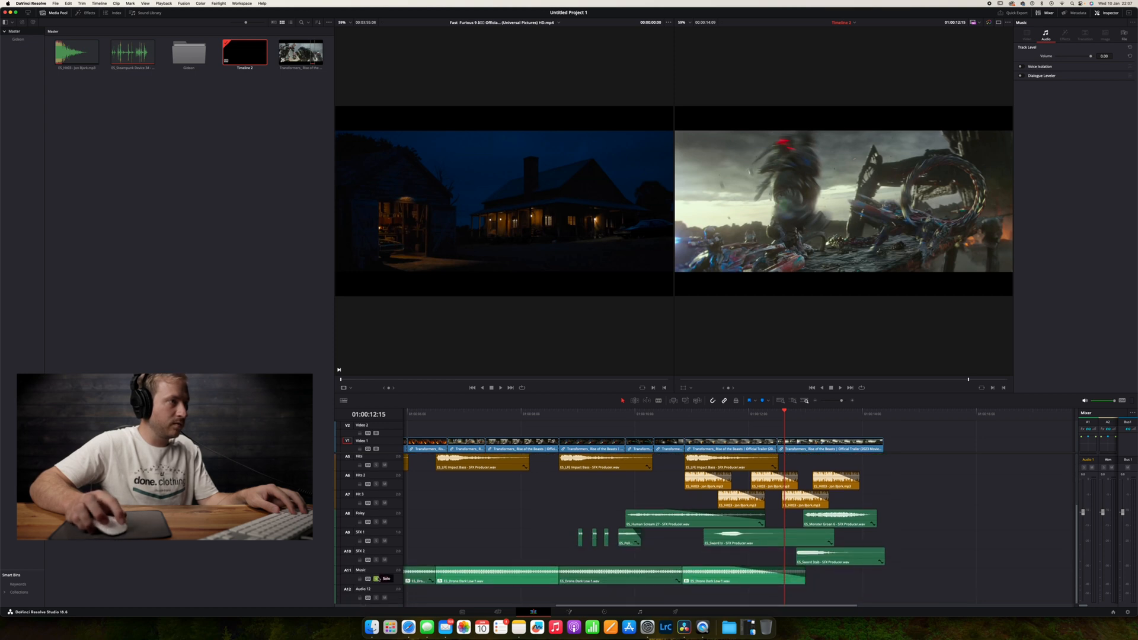
click(385, 579)
scroll(375, 513, up, 4)
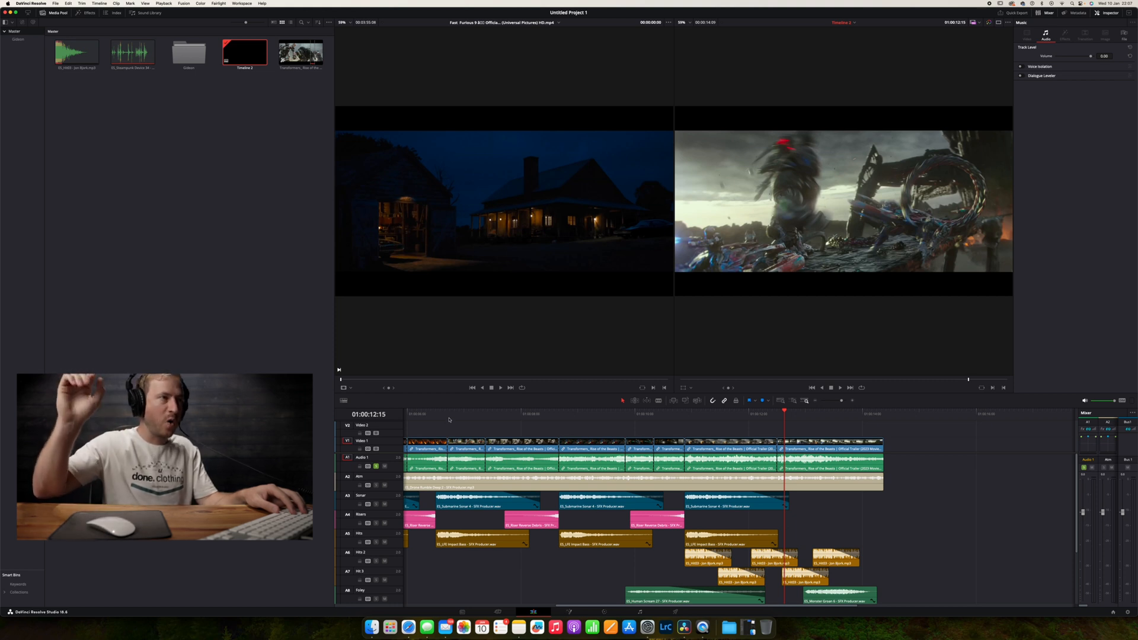
click(459, 413)
key(space)
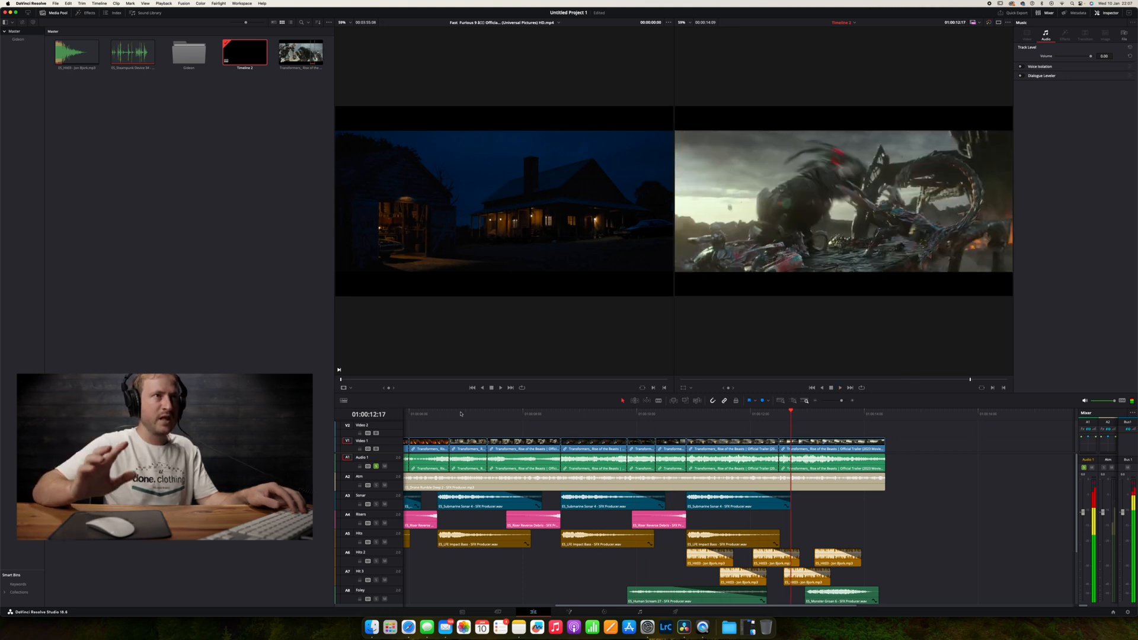
Place the playhead at 01:00:03:15, switch to the Fairlight page, and enlarge the timeline and mixer to show every track's channel strip
scroll(525, 559, down, 4)
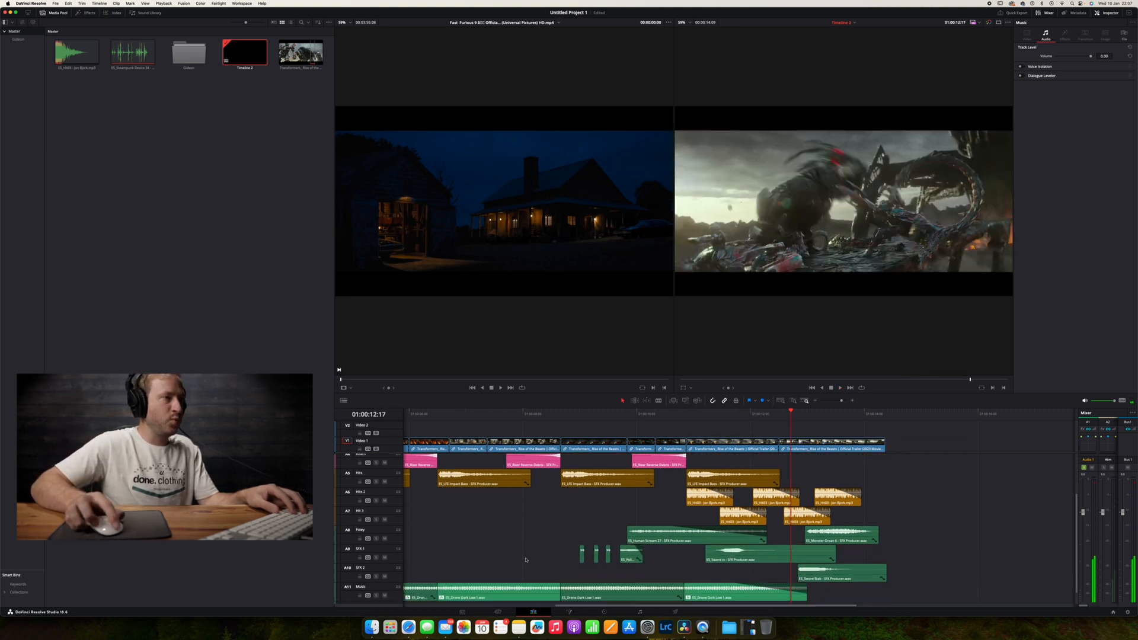
scroll(526, 560, left, 6)
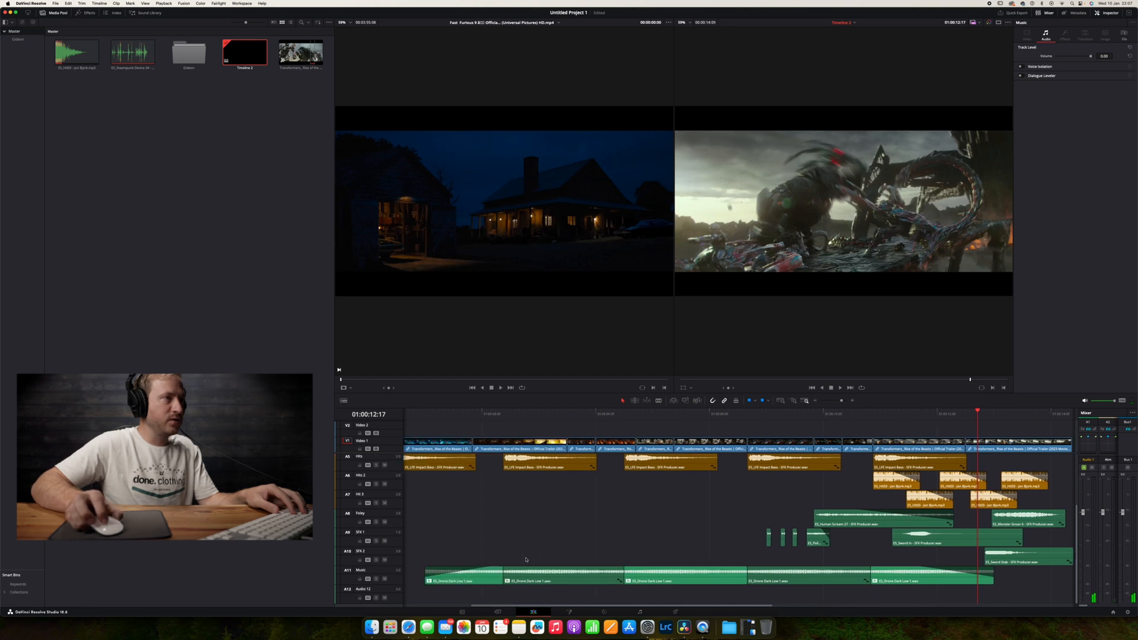
click(494, 418)
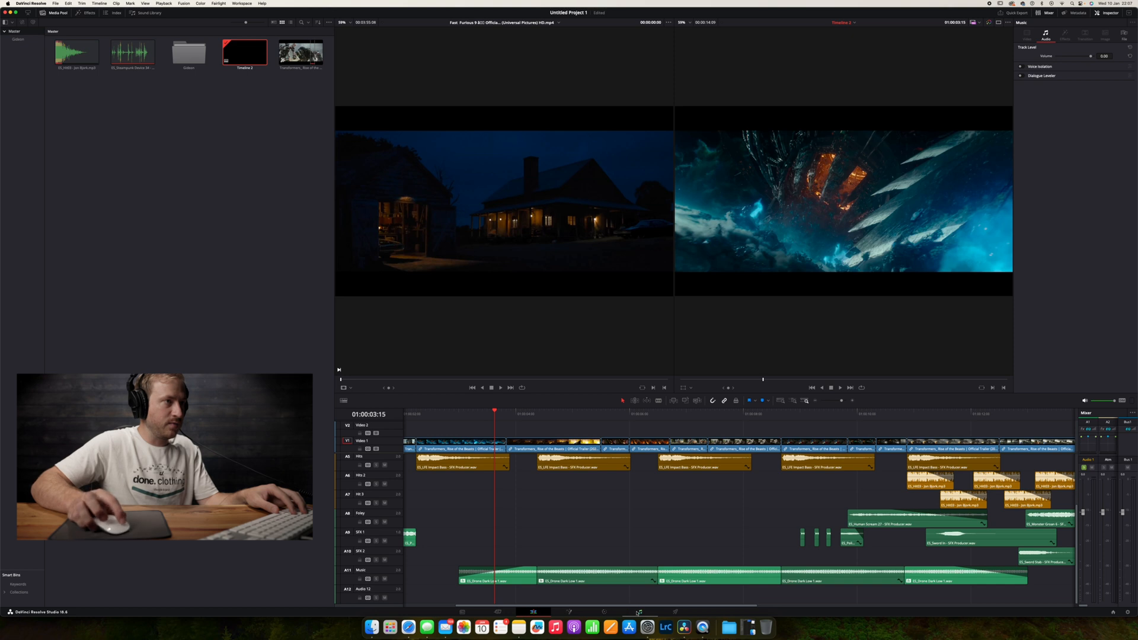
click(637, 611)
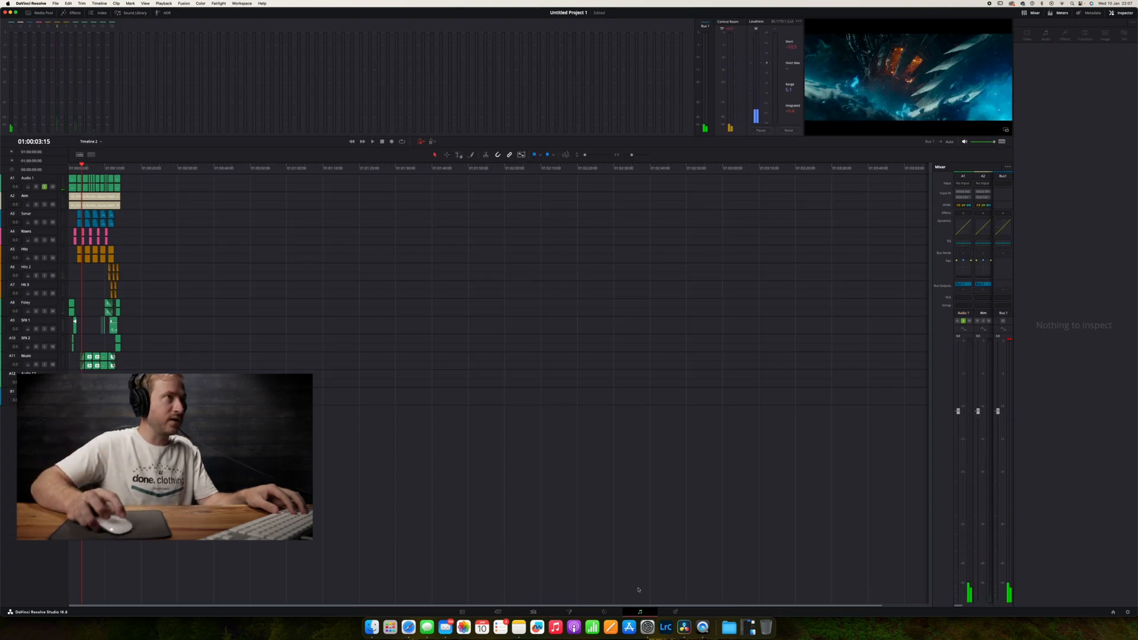
drag(633, 156, 637, 156)
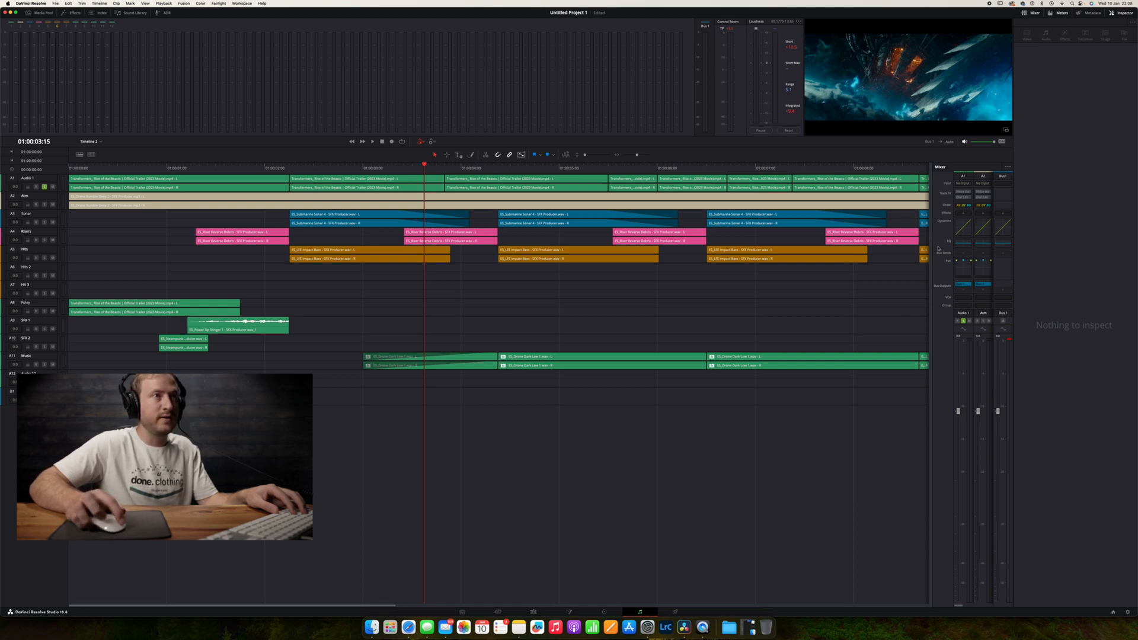
drag(932, 290, 725, 292)
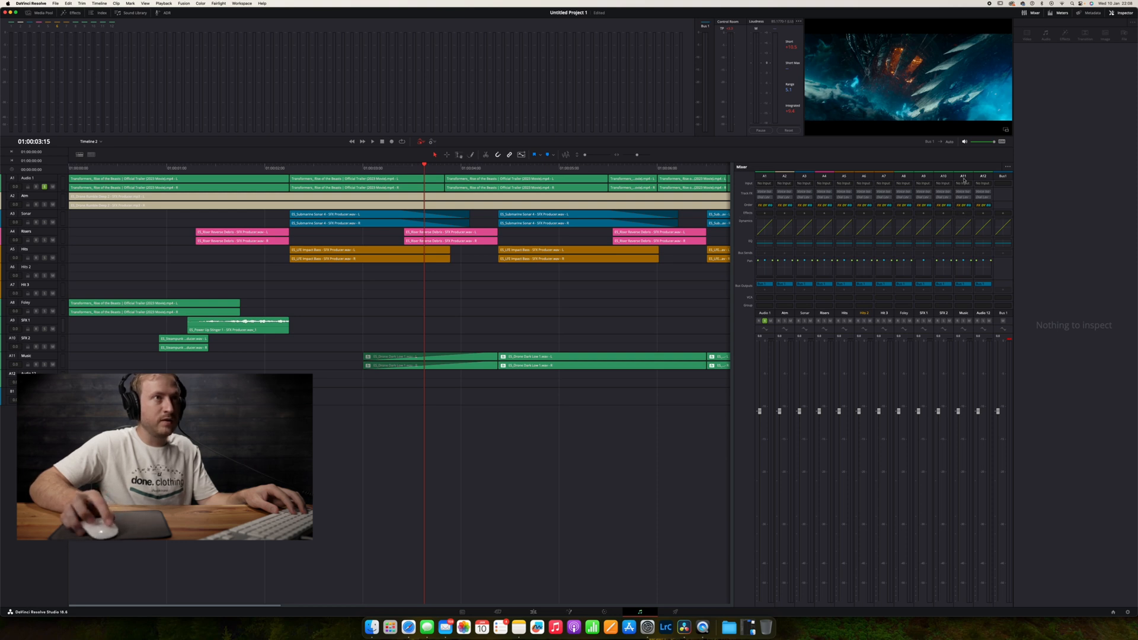
Add the Modulation effect to the Music track's channel strip and load its Wah Wah preset
click(965, 214)
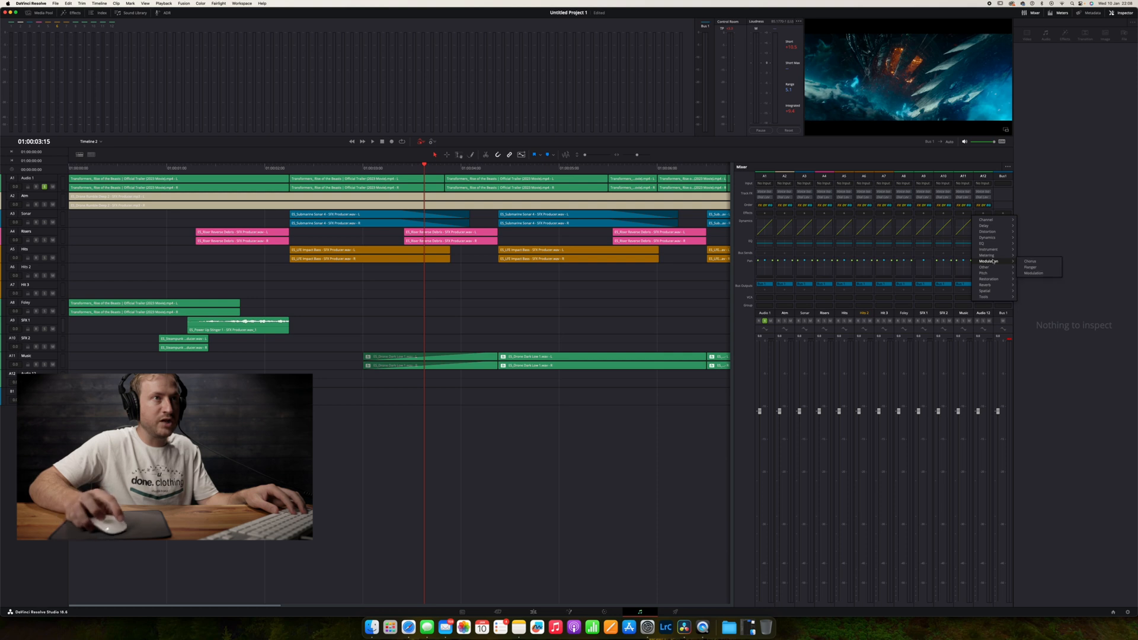
click(1032, 273)
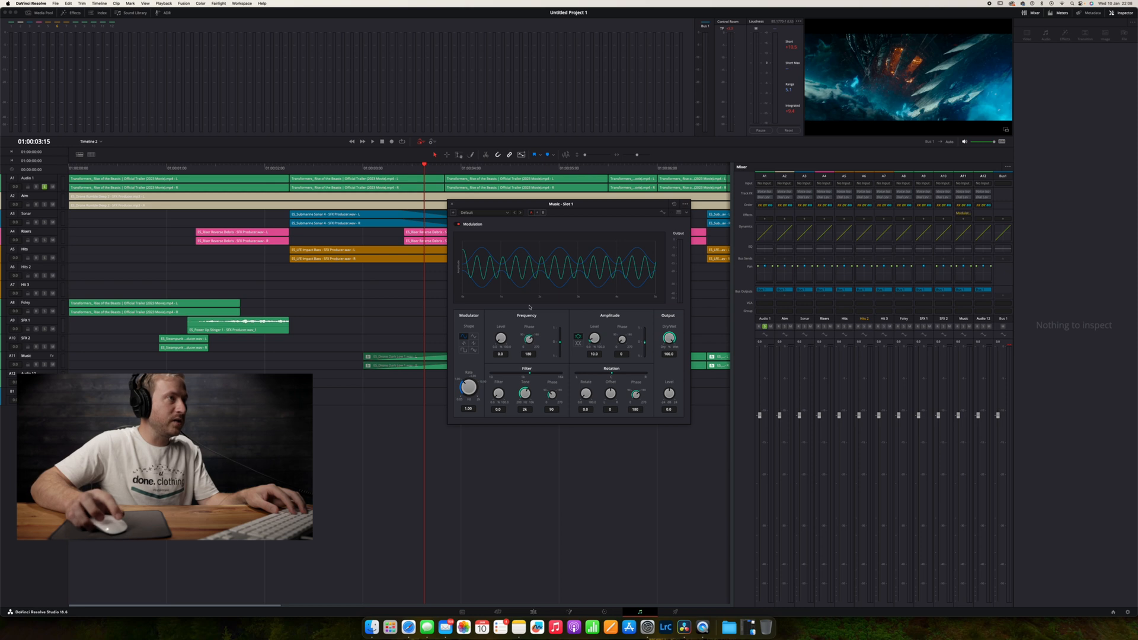
click(486, 214)
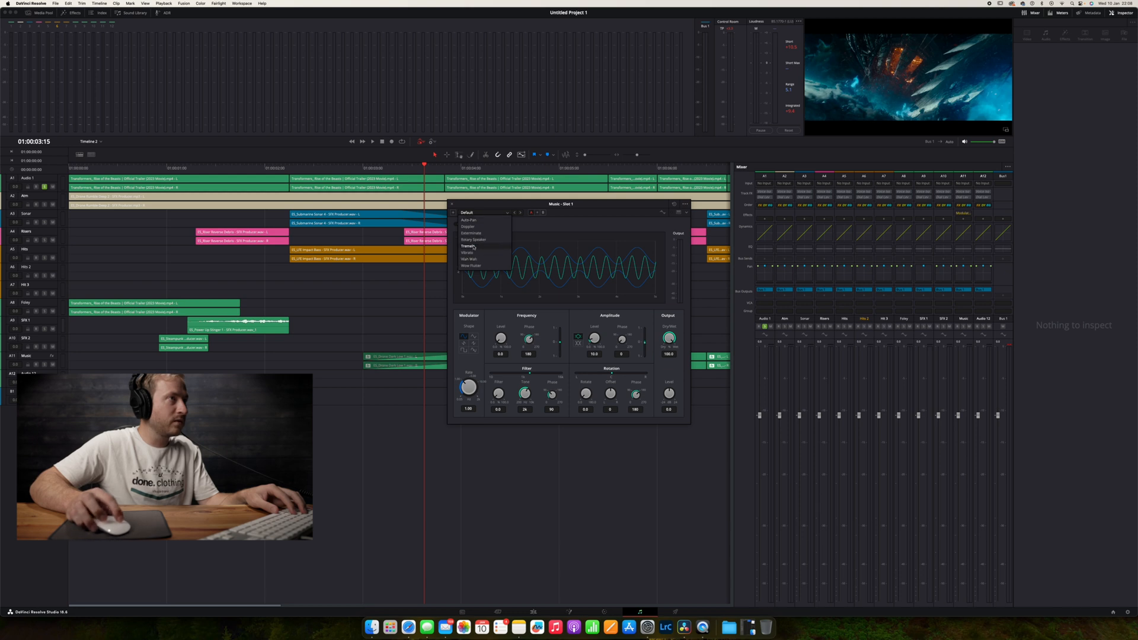
click(473, 265)
click(489, 213)
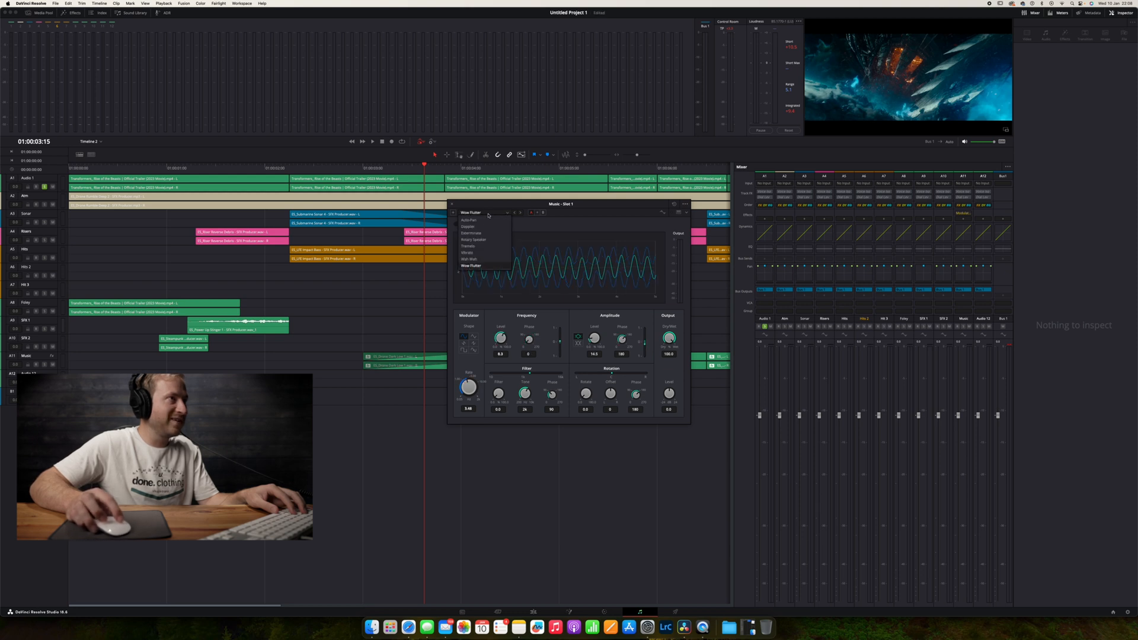
click(481, 260)
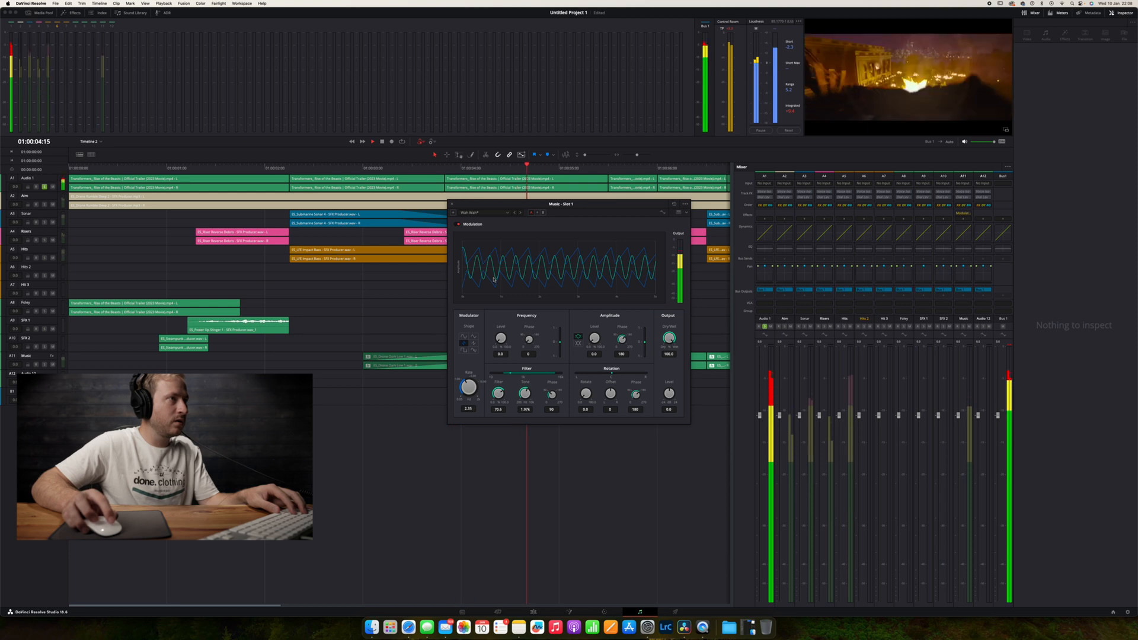
Solo the Music track, turn off solo on Audio 1, and play the modulated drone through to 01:00:09:15
click(43, 364)
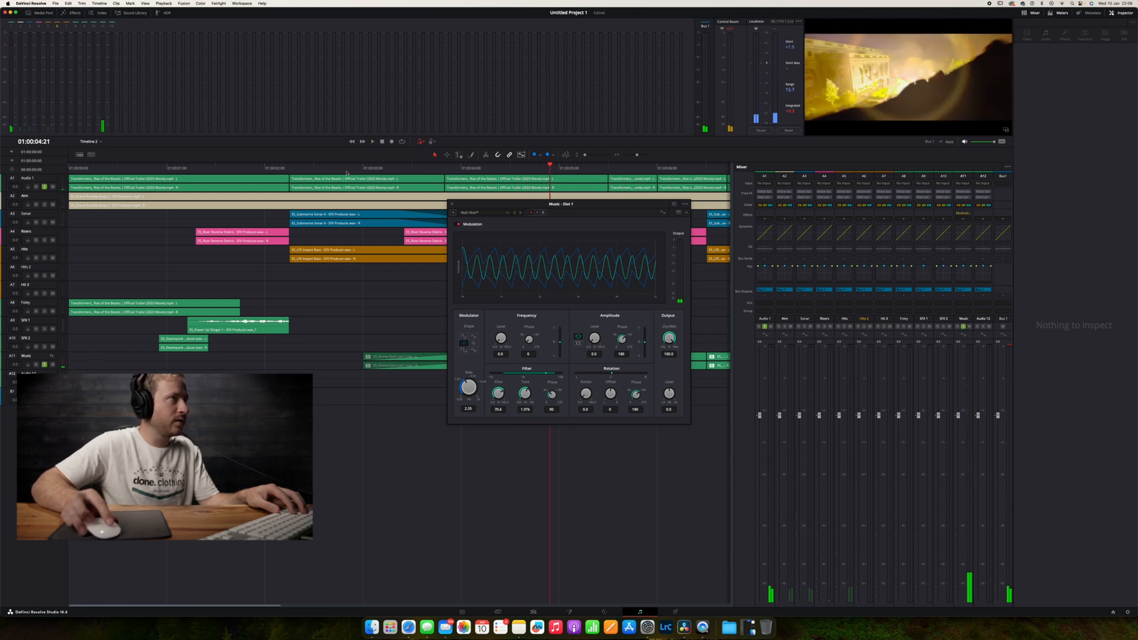
key(space)
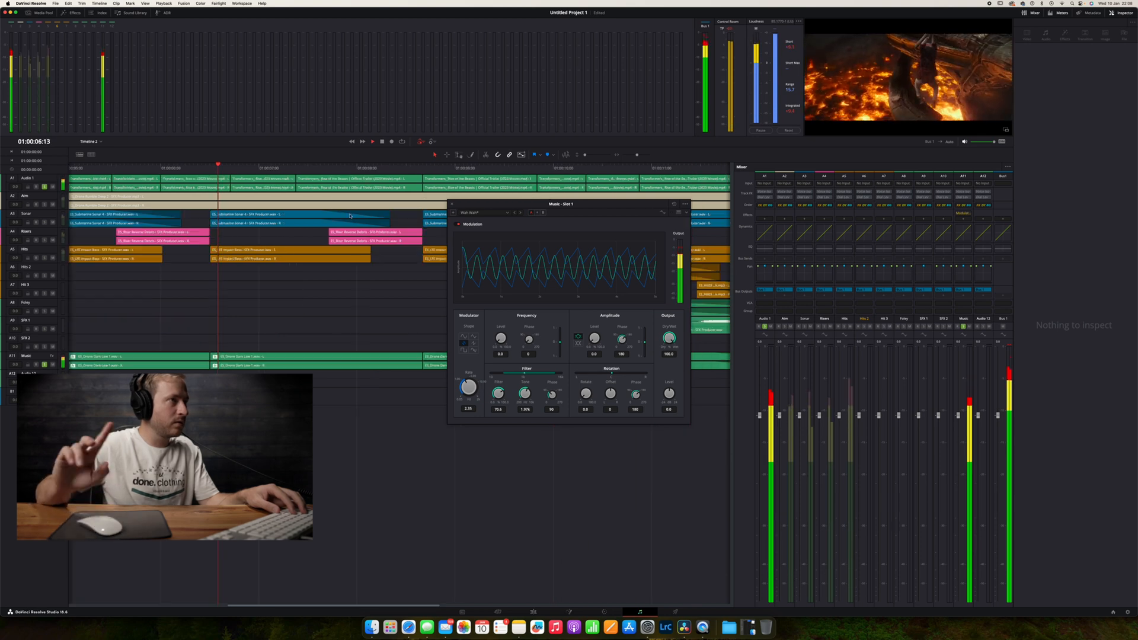
key(space)
click(44, 187)
click(153, 168)
key(space)
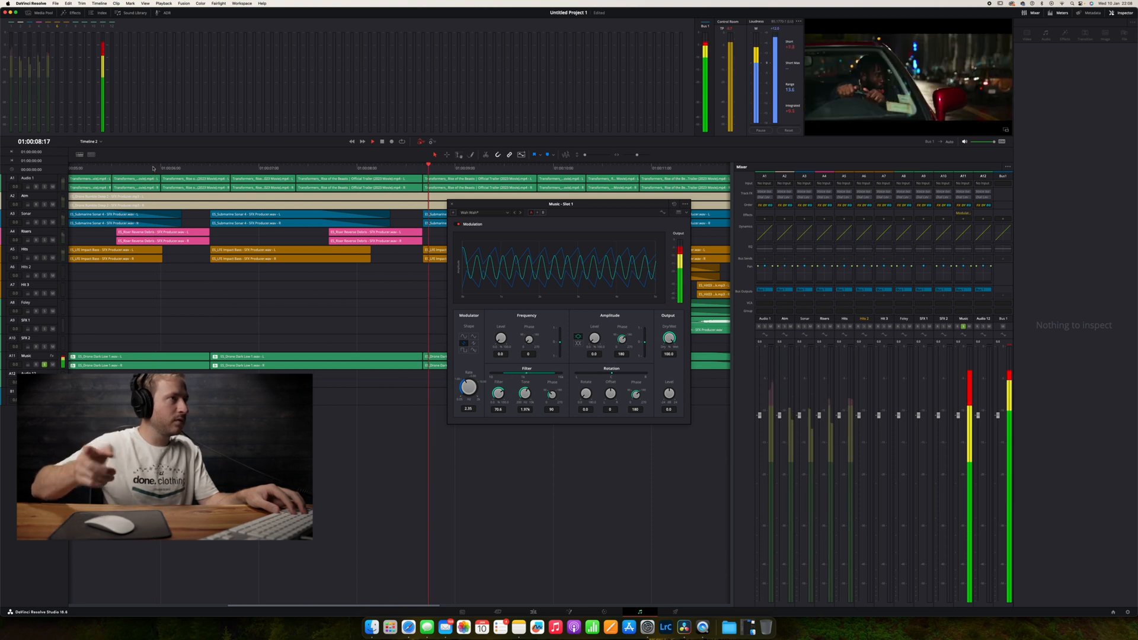
key(space)
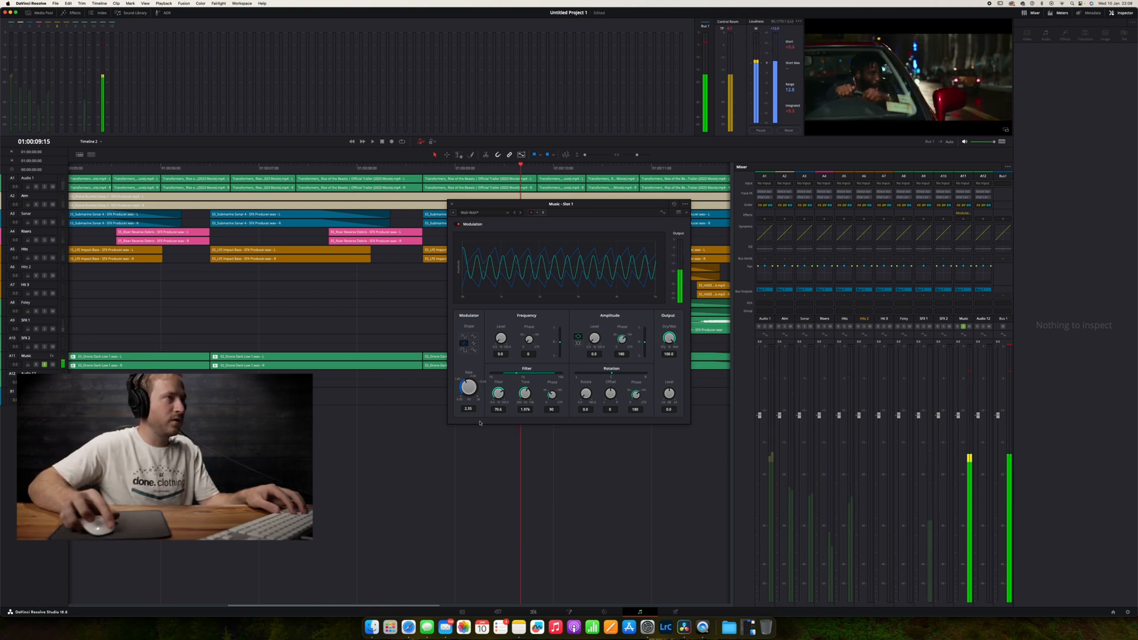
Set the Modulation rate on the Music track to 1.5 and play the drone through to 01:00:07:17
double_click(469, 410)
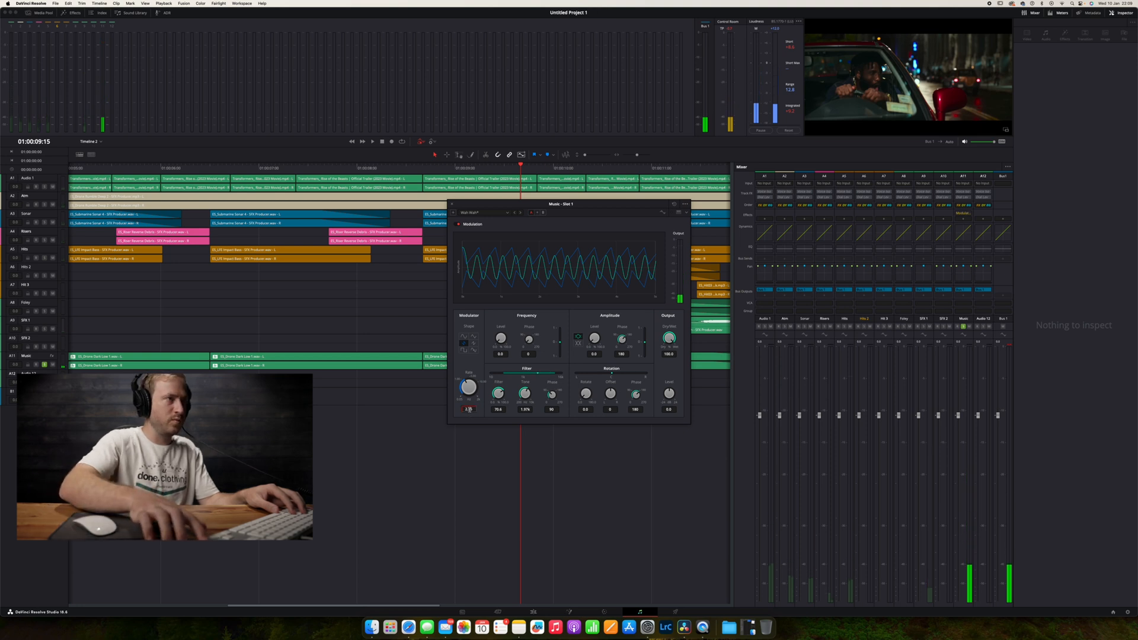
text(1.5)
key(BackSpace)
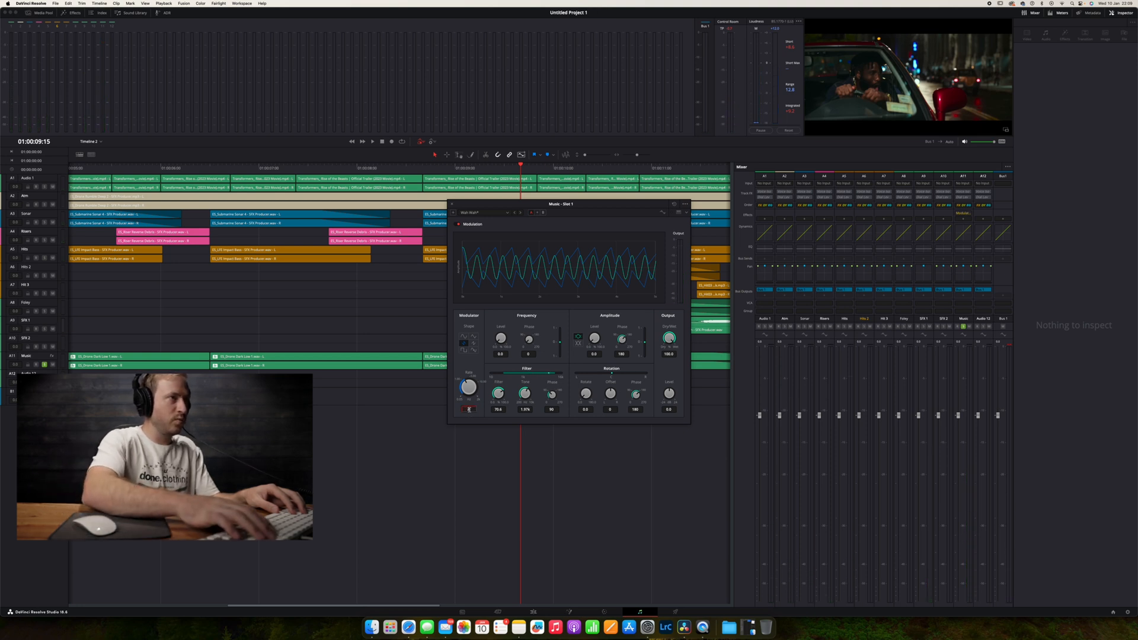
key(BackSpace)
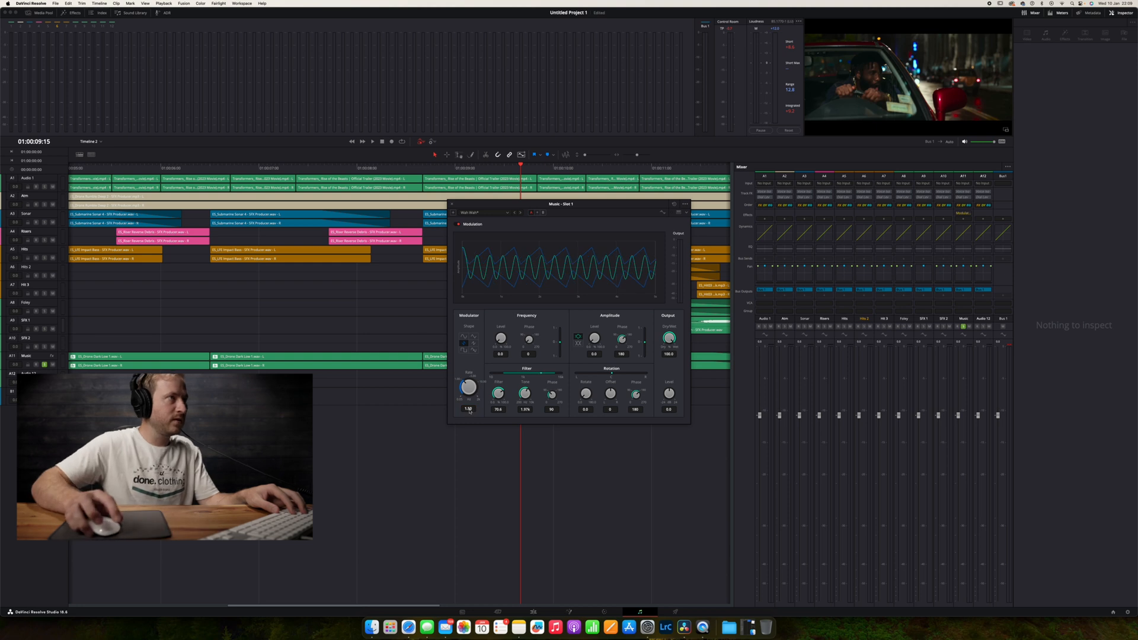
key(space)
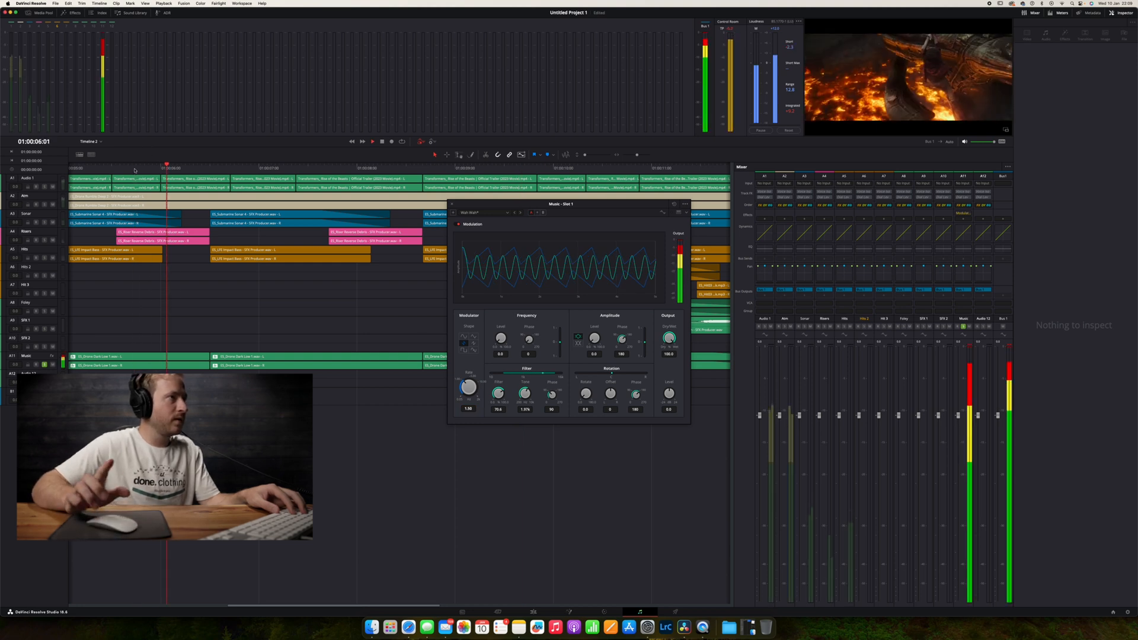
key(space)
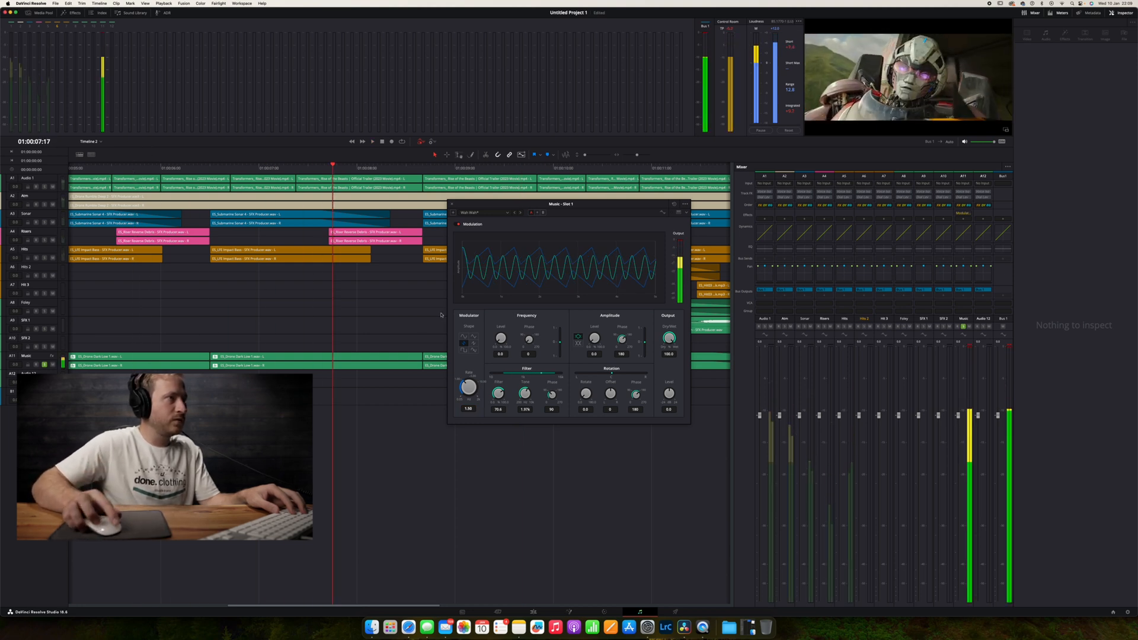
Set the Modulation rate to 2.00 and play the drone from 01:00:06:04 to 01:00:11:10
click(469, 409)
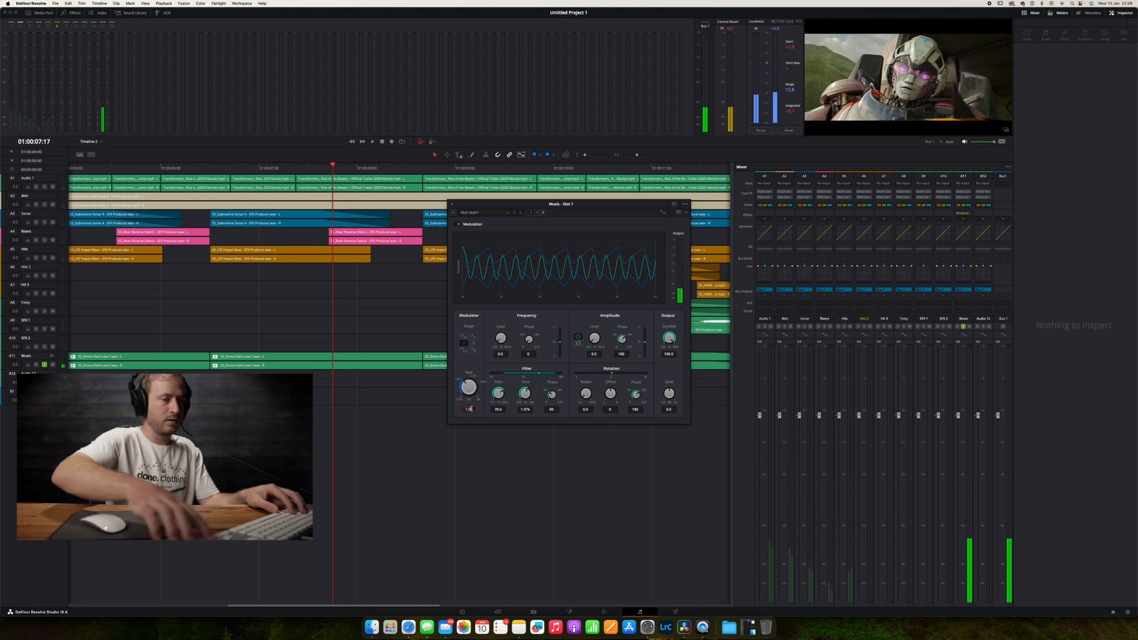
key(BackSpace)
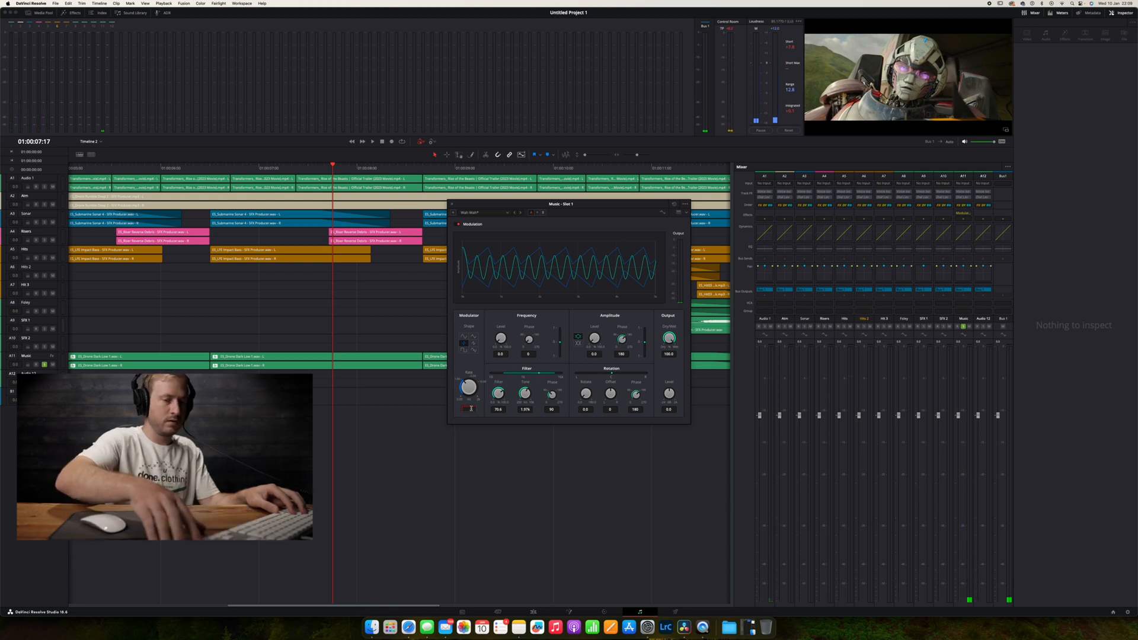
click(174, 169)
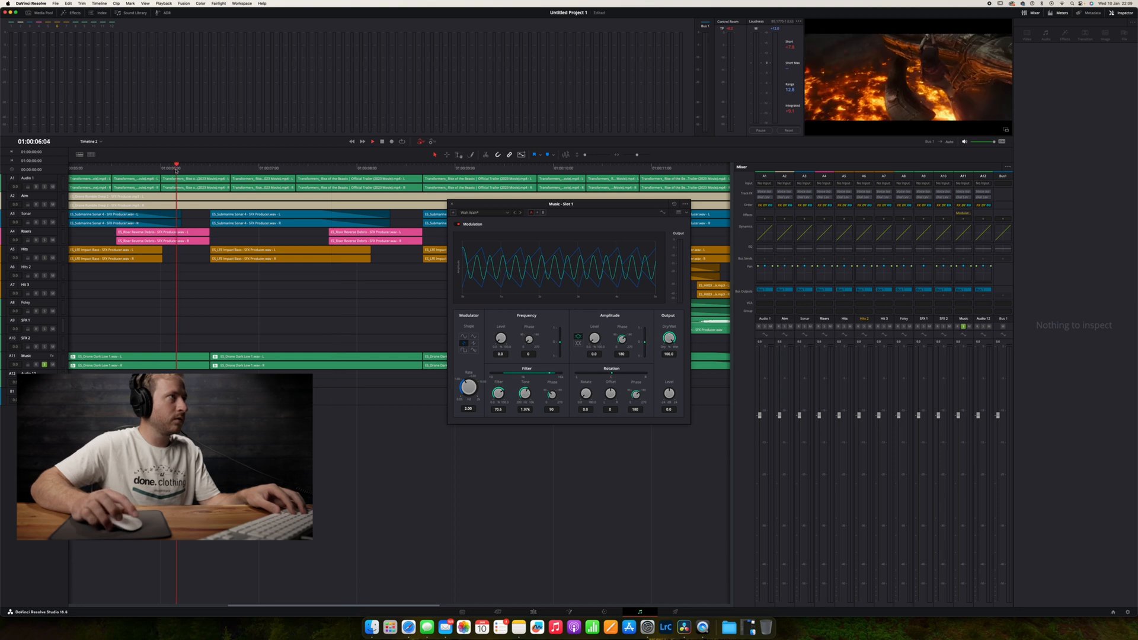
key(space)
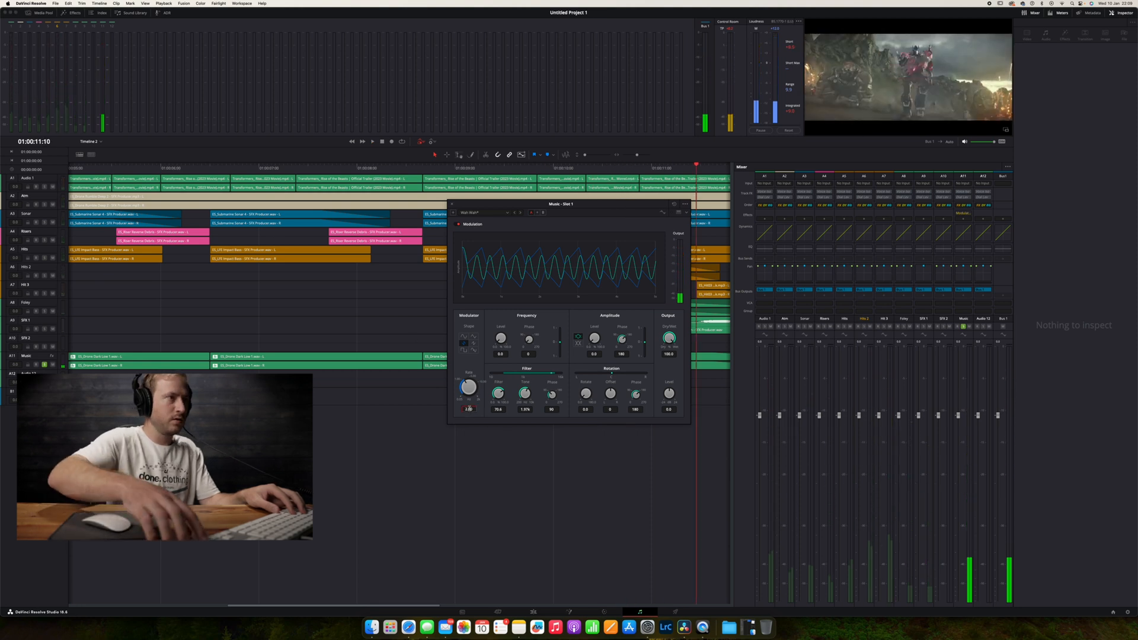
Set the Modulation rate to 1.90 and play the drone from just after 01:00:06:00 to 01:00:12:20
key(BackSpace)
key(BackSpace)
key(BackSpace)
key(BackSpace)
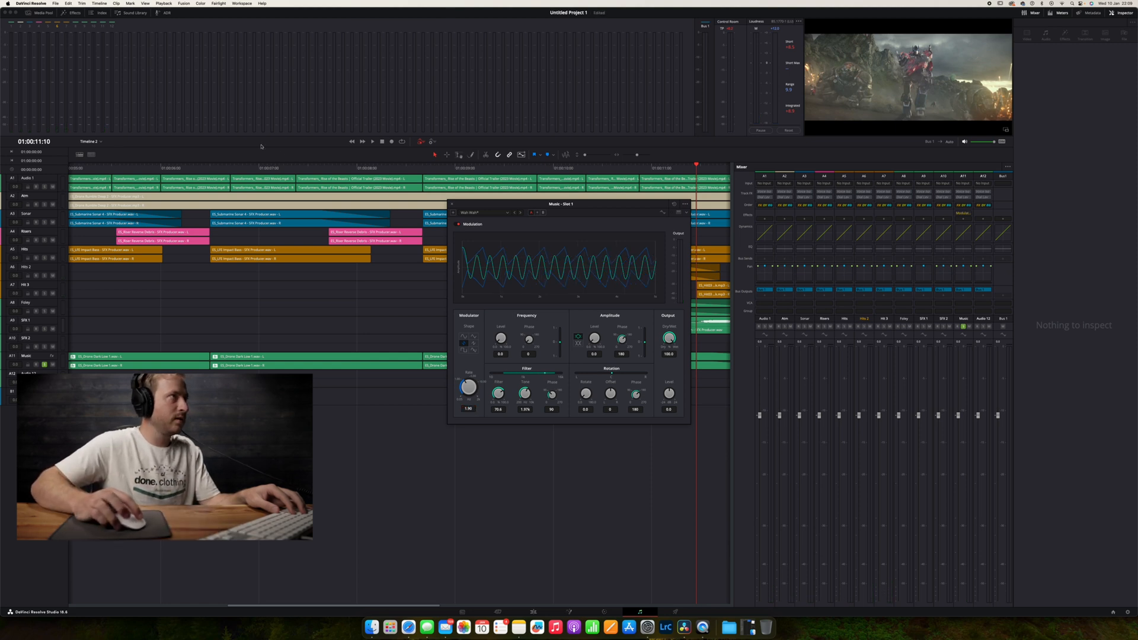
click(194, 164)
key(space)
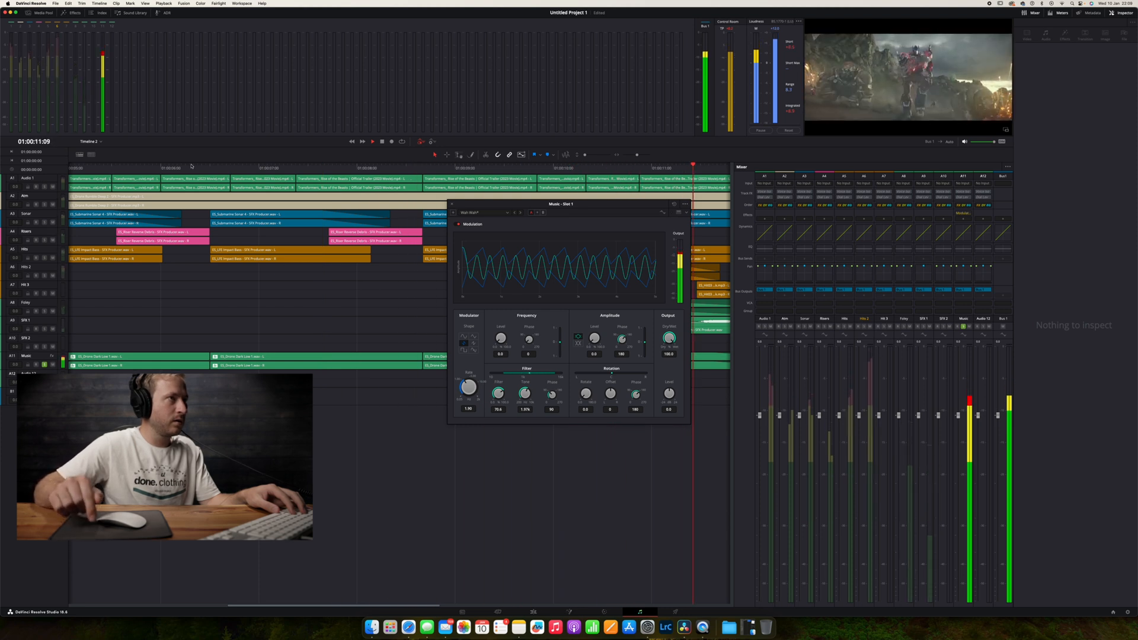
key(space)
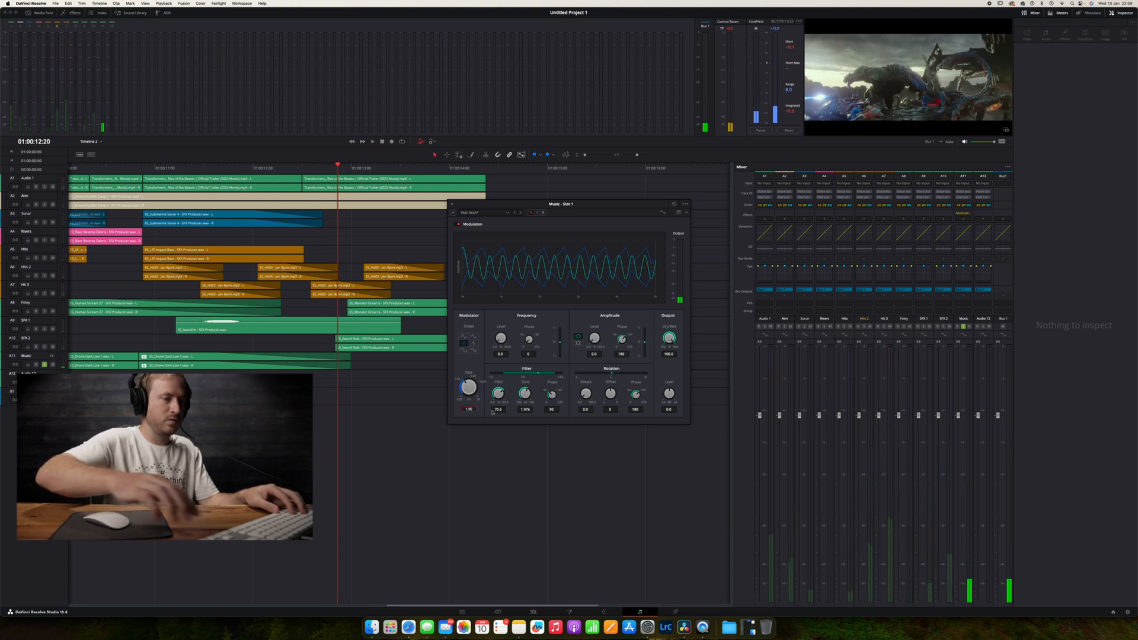
Set the Modulation rate to 1.8 and play the drone from 01:00:03:01 to 01:00:07:04
key(super+s)
key(Return)
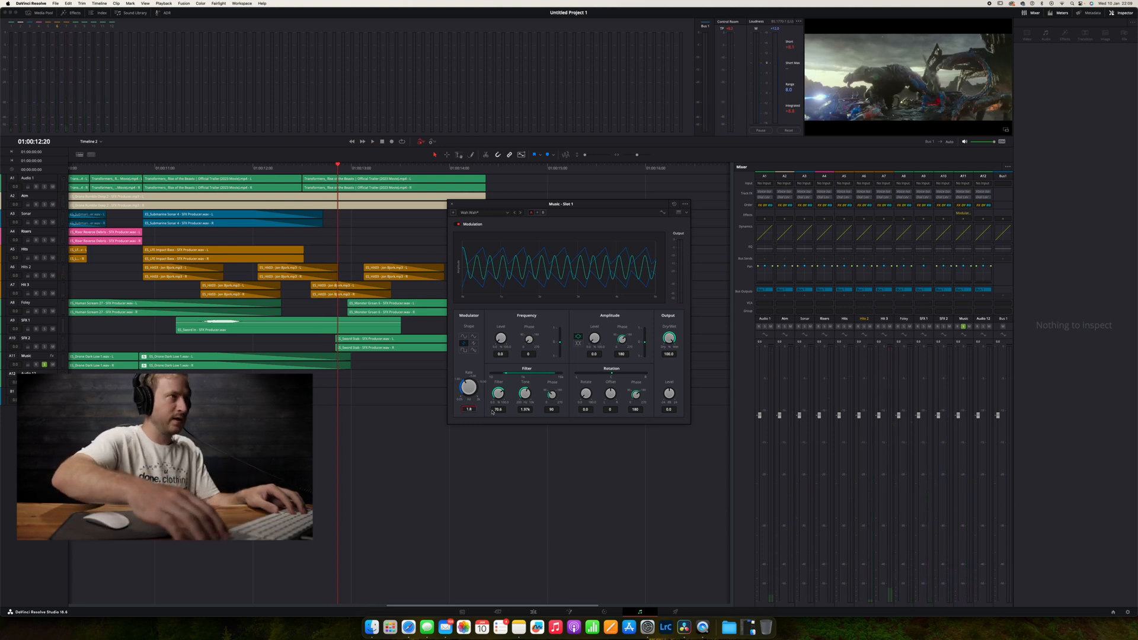
scroll(331, 294, left, 10)
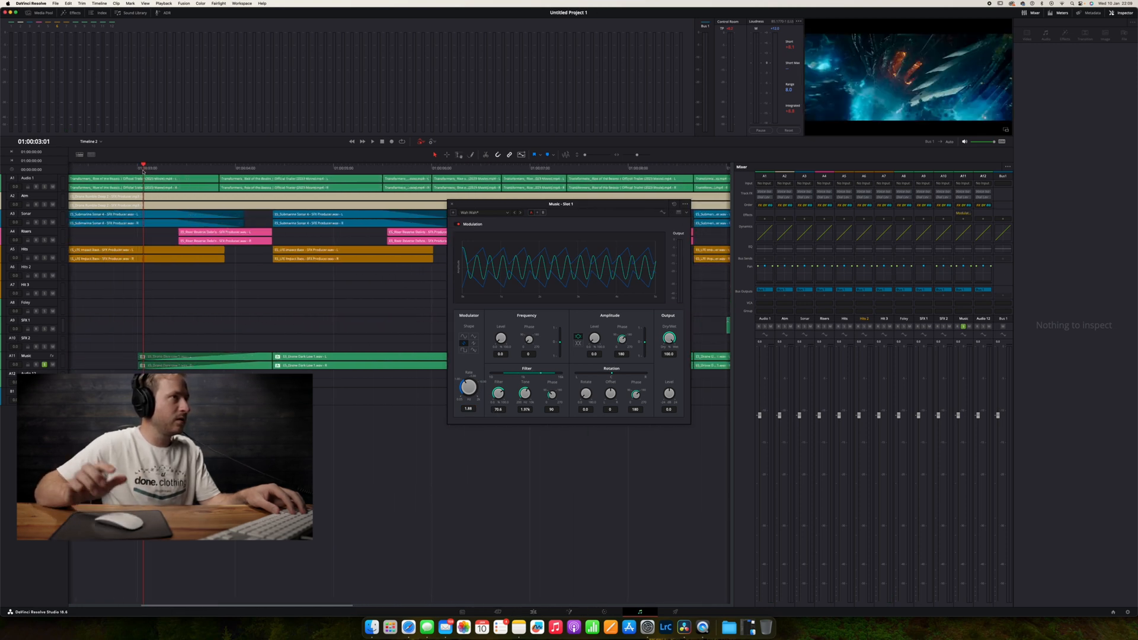
key(space)
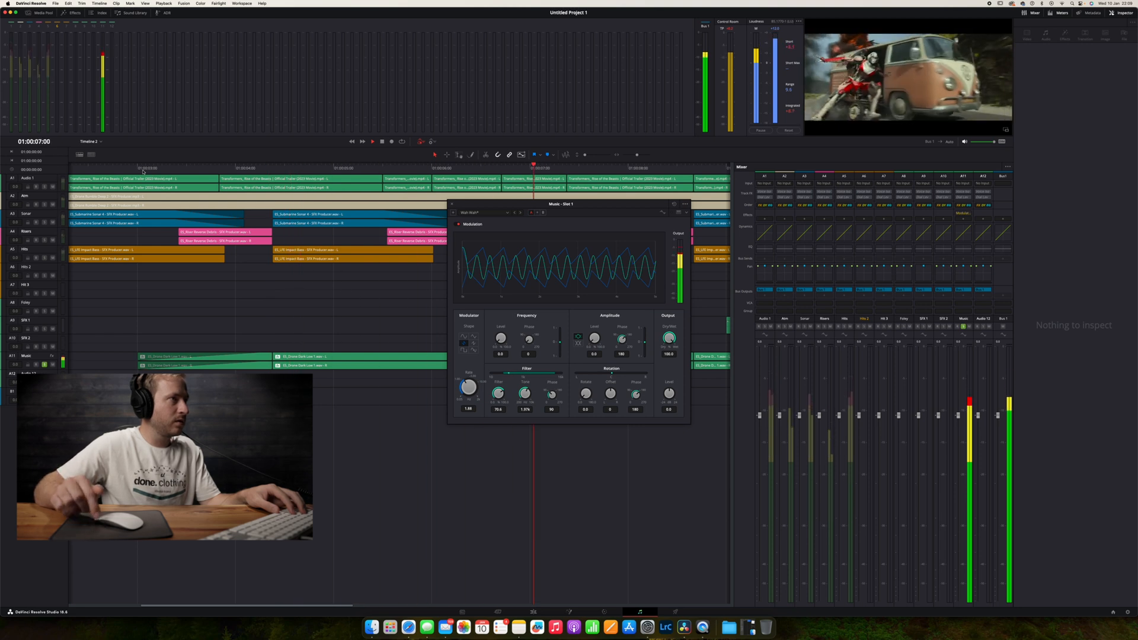
key(space)
Set the Modulation rate to 1.89 and play the drone through to 01:00:09:09
click(470, 409)
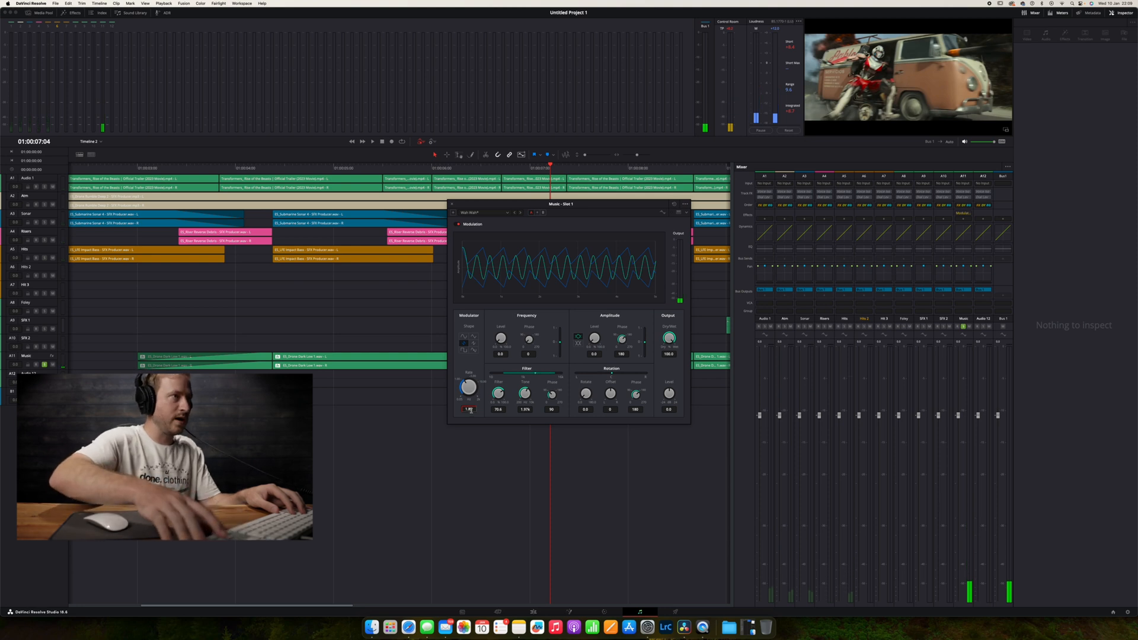
key(Return)
click(114, 169)
key(space)
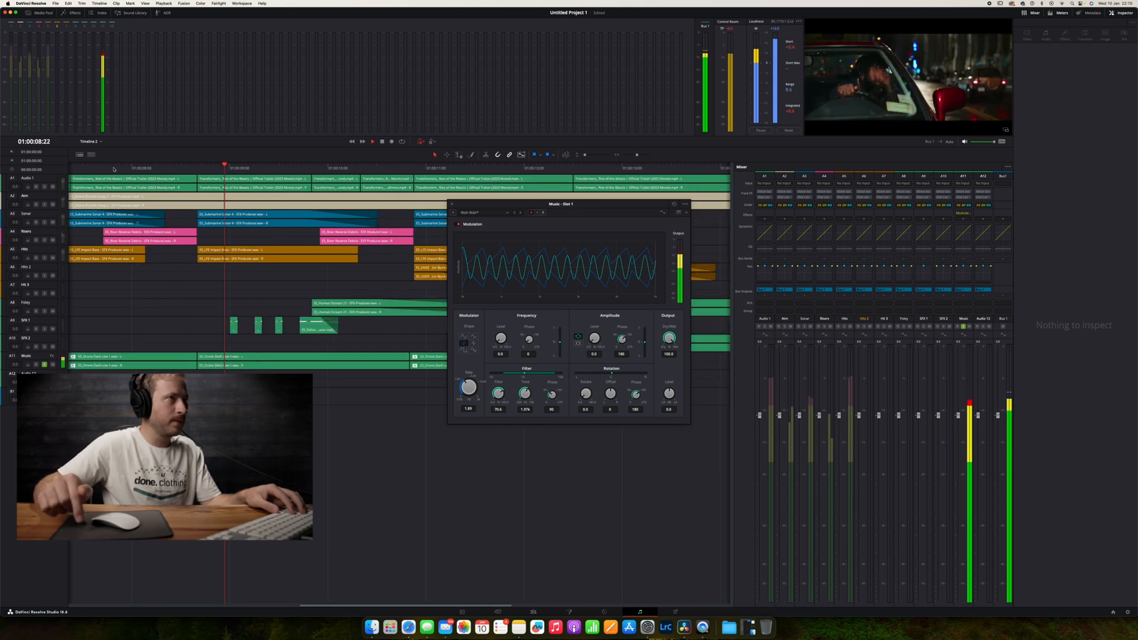
key(space)
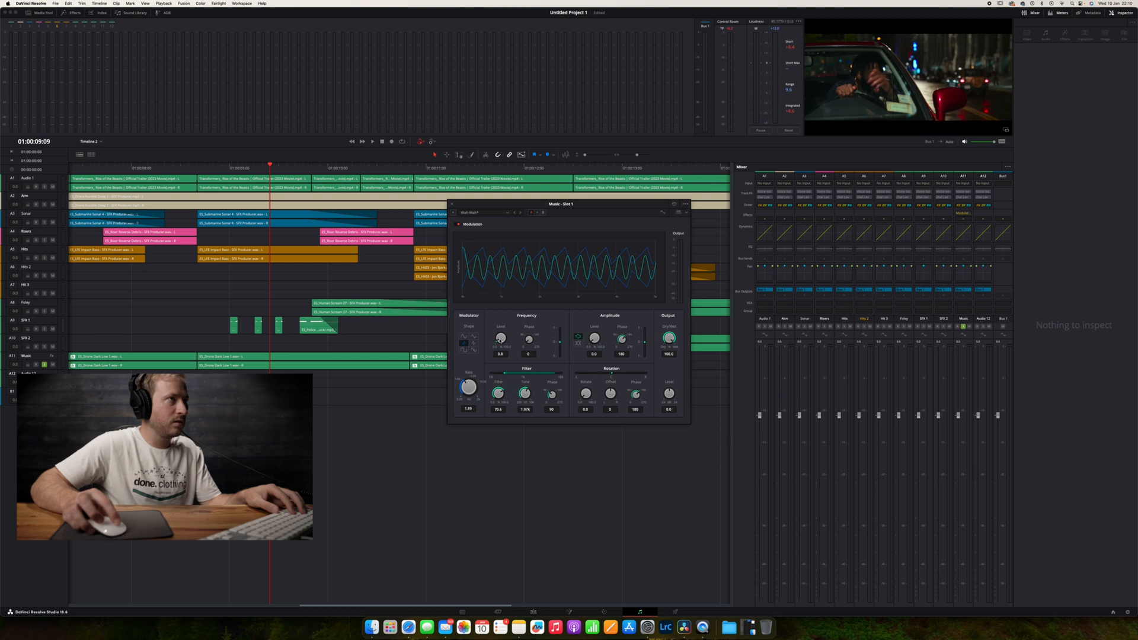
Try a Modulation frequency level of 5.5 while playing the drone through to 01:00:11:13, and return the level to 0.0
key(space)
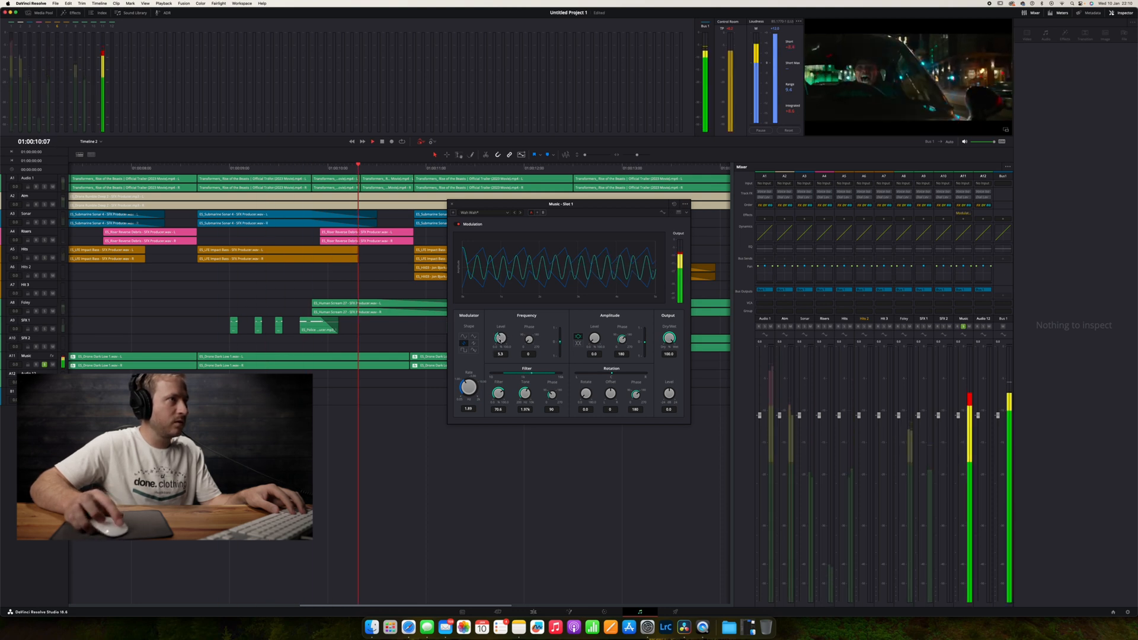
drag(500, 340, 505, 350)
key(space)
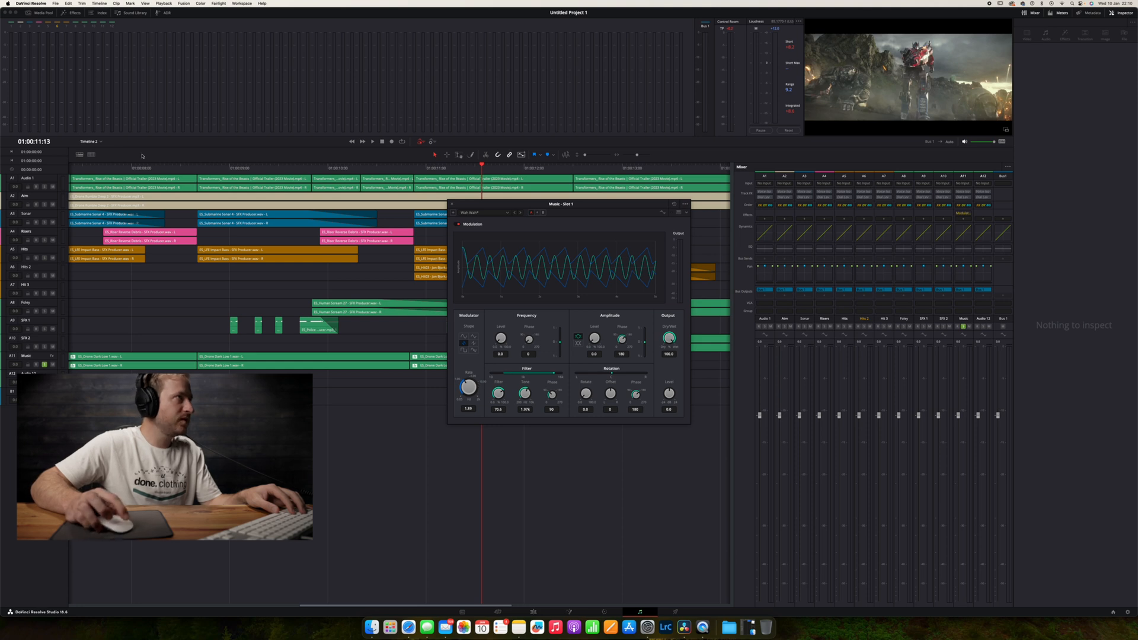
Play the drone from shortly after 01:00:06:00 to 01:00:09:14 and switch to the Edit page
scroll(436, 293, left, 5)
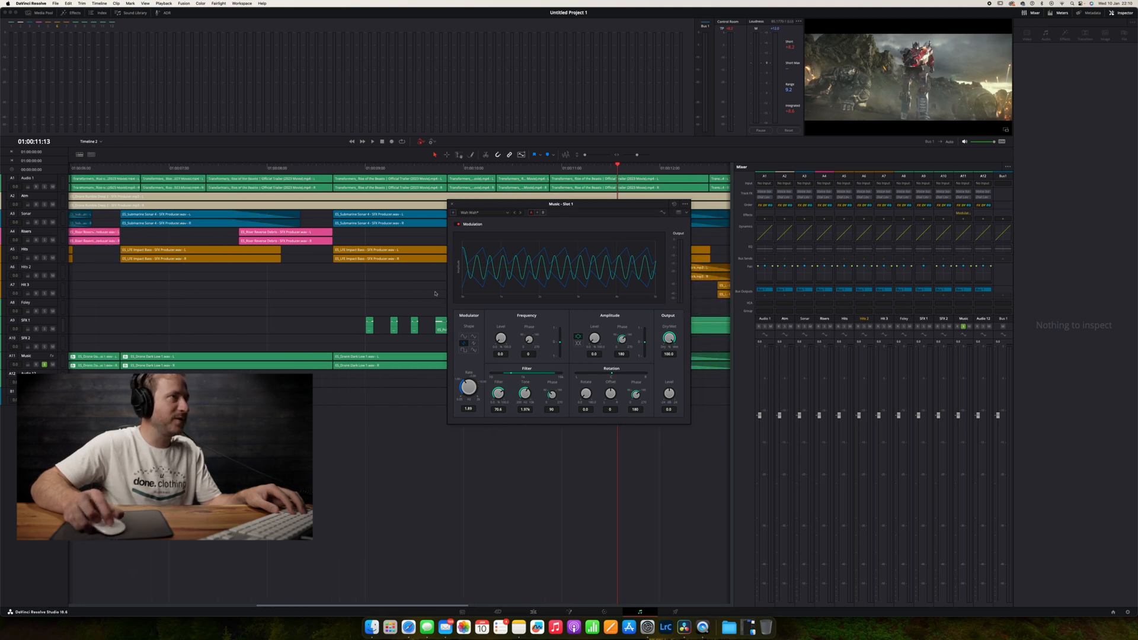
scroll(435, 292, left, 2)
click(189, 172)
key(space)
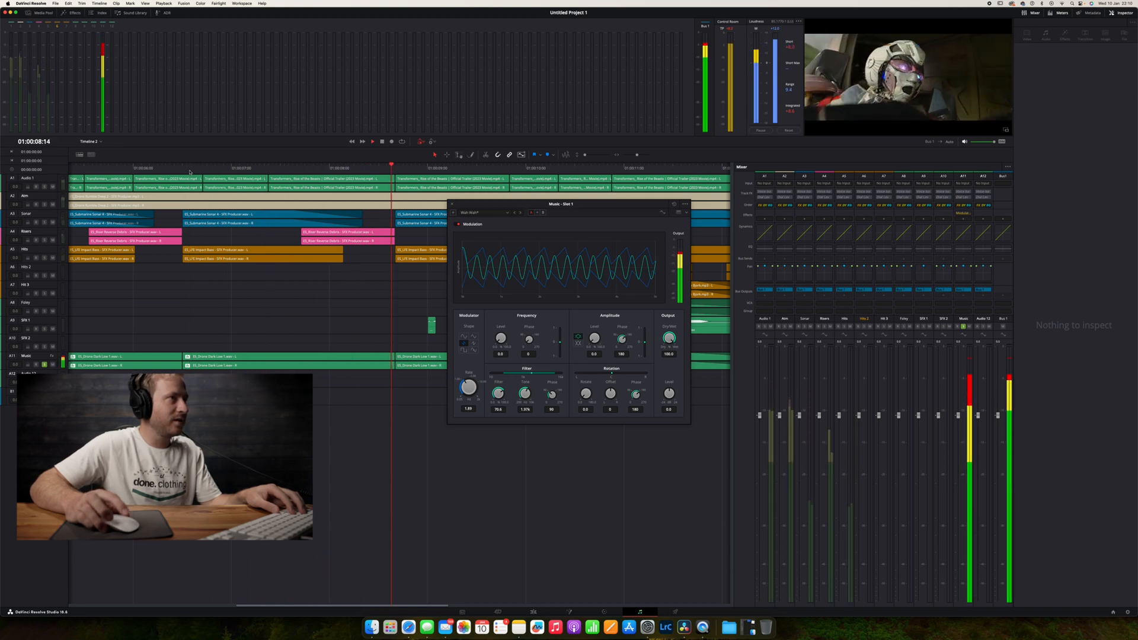
key(space)
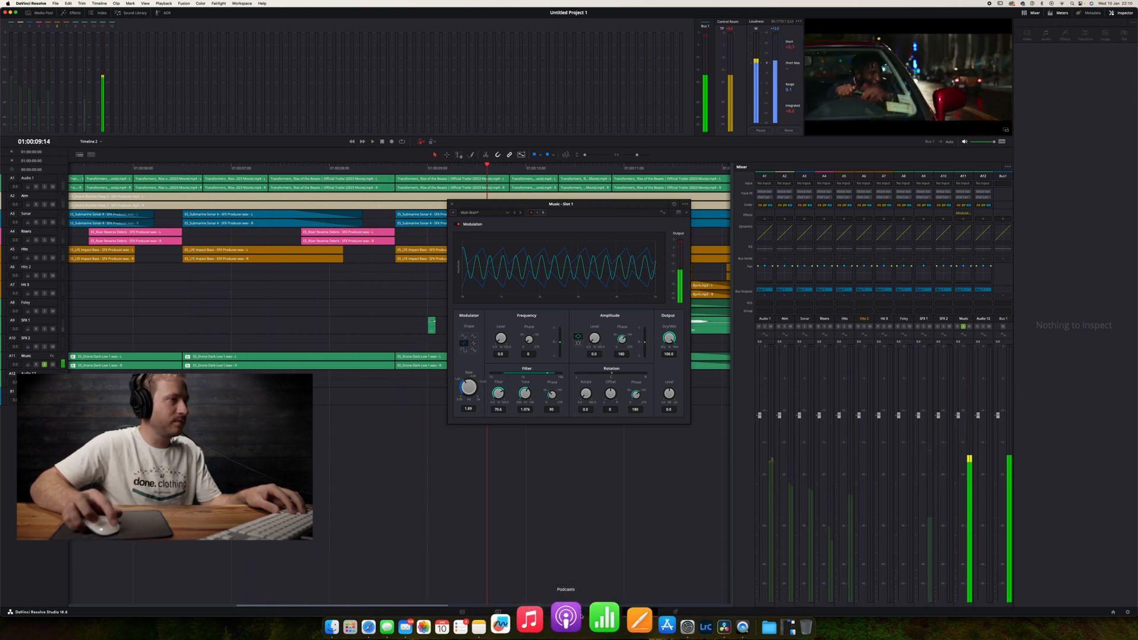
click(534, 611)
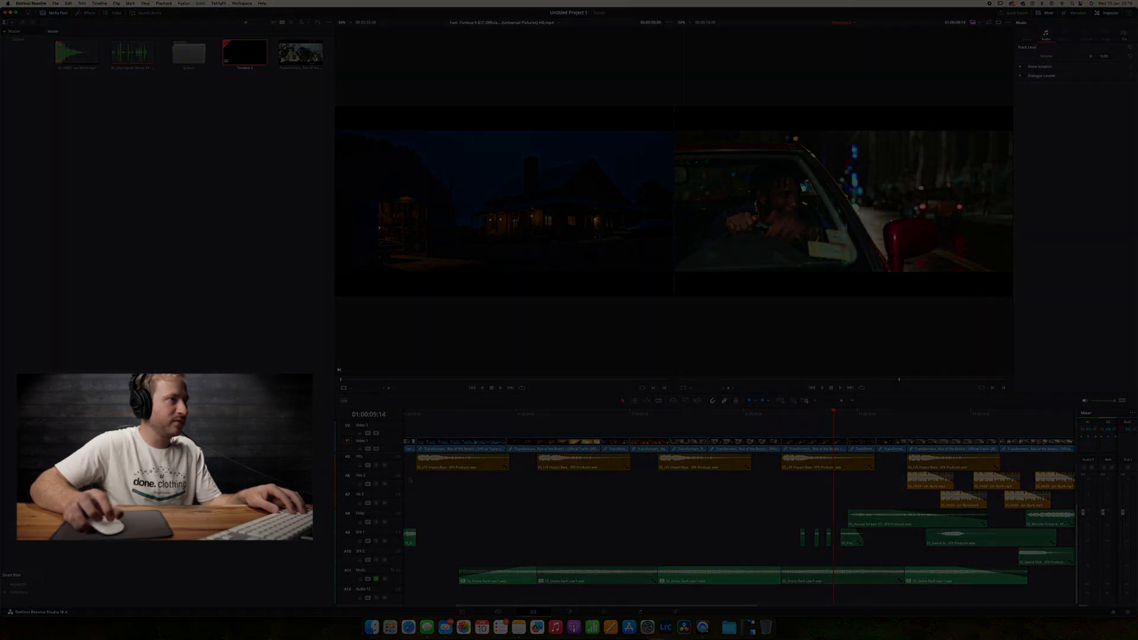